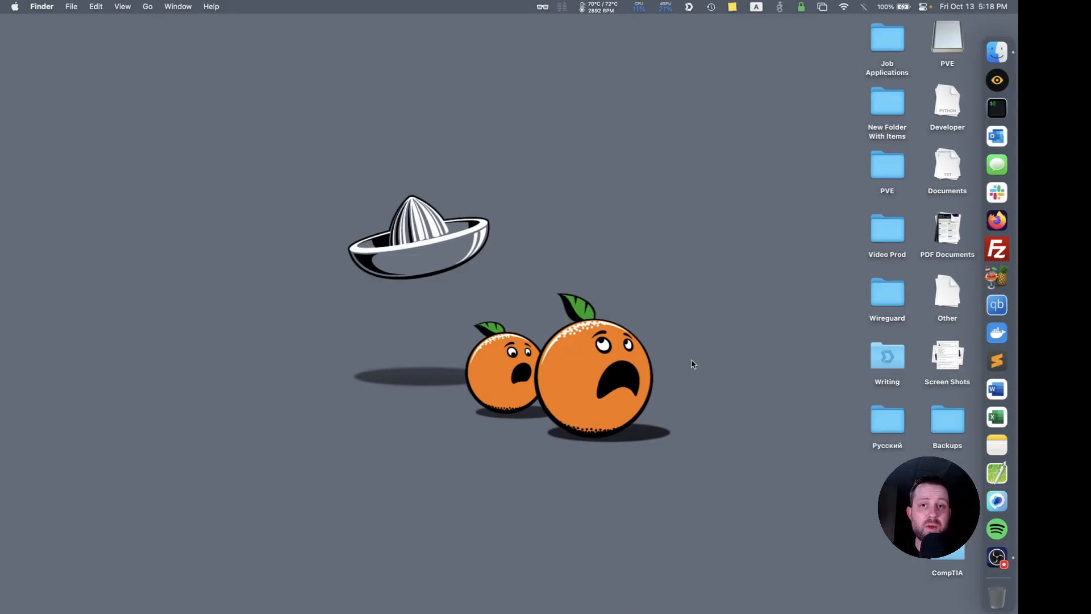
# Open the proxmox.com downloads page in Firefox and highlight the SHA256 checksum of the Proxmox VE 8.0 ISO Installer.
pyautogui.click(1003, 224)
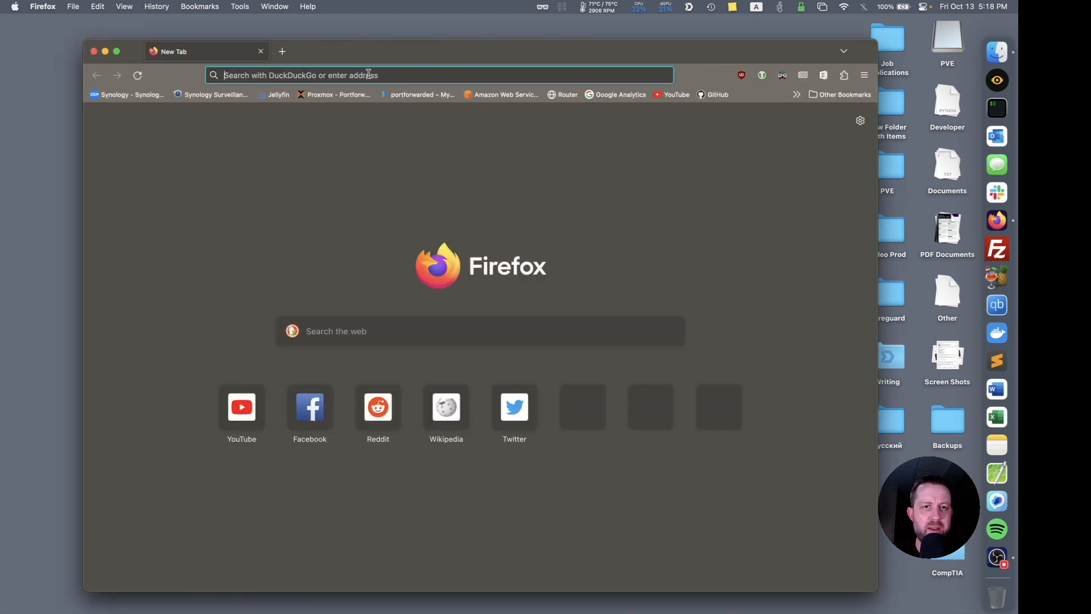
pyautogui.write('proxmox.com')
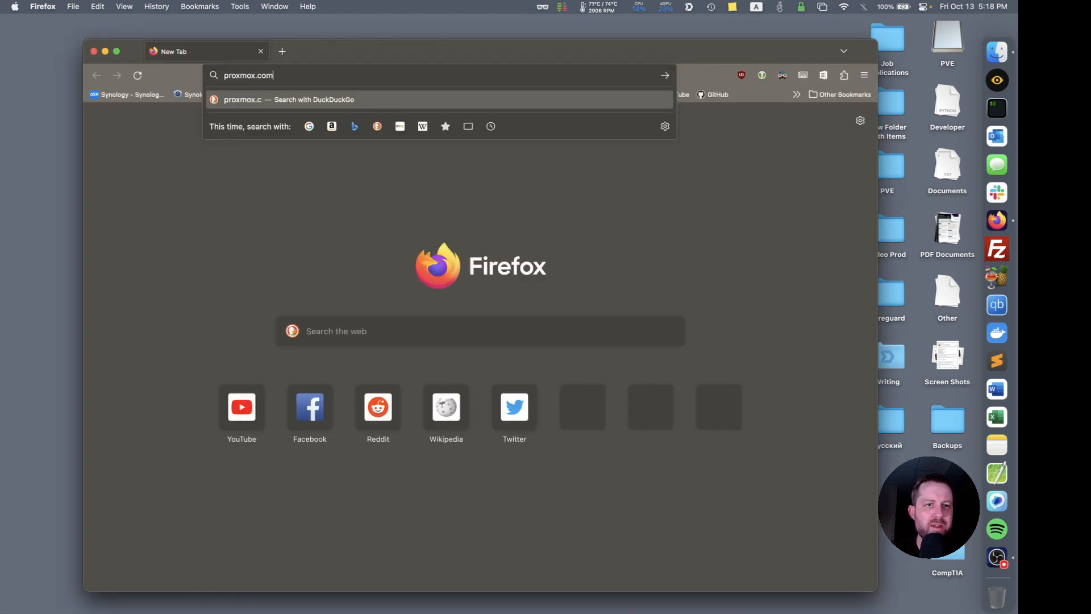
pyautogui.press('Return')
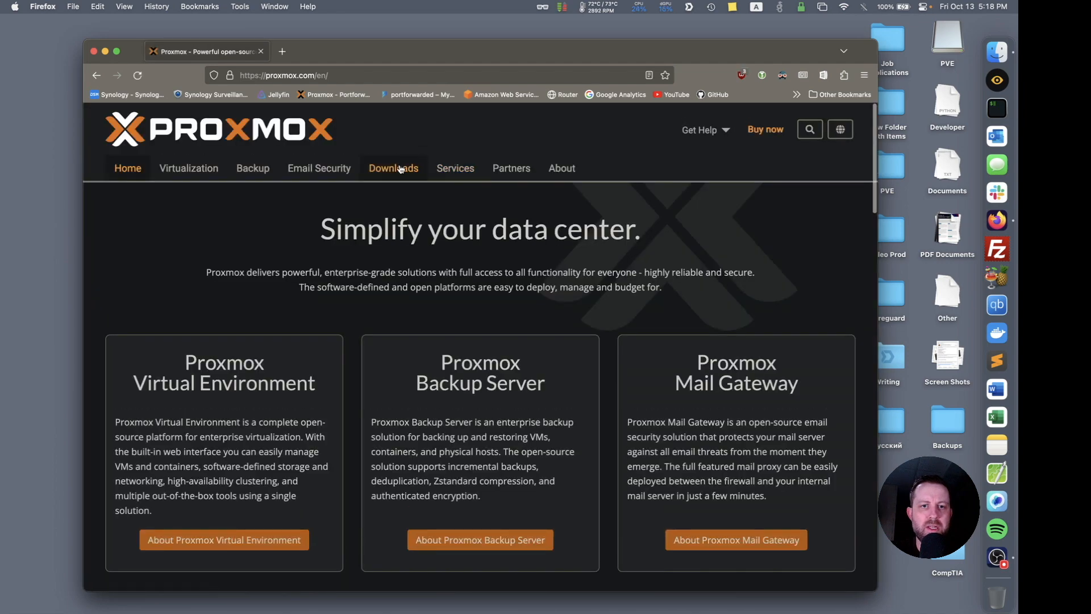
pyautogui.click(396, 169)
pyautogui.scroll(-3, 442, 233)
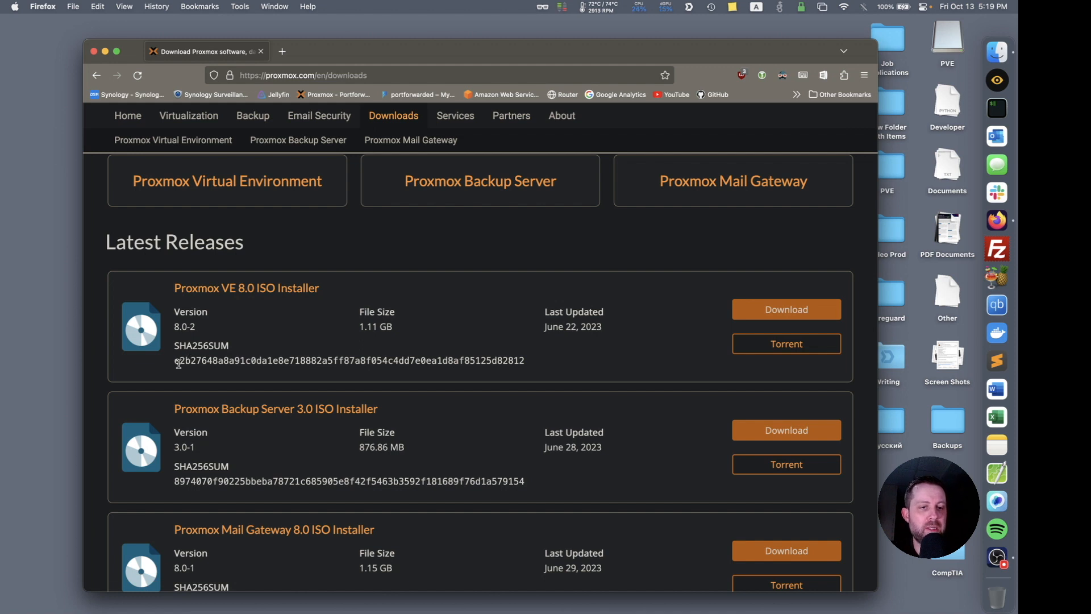
pyautogui.moveTo(176, 362); pyautogui.dragTo(534, 364)
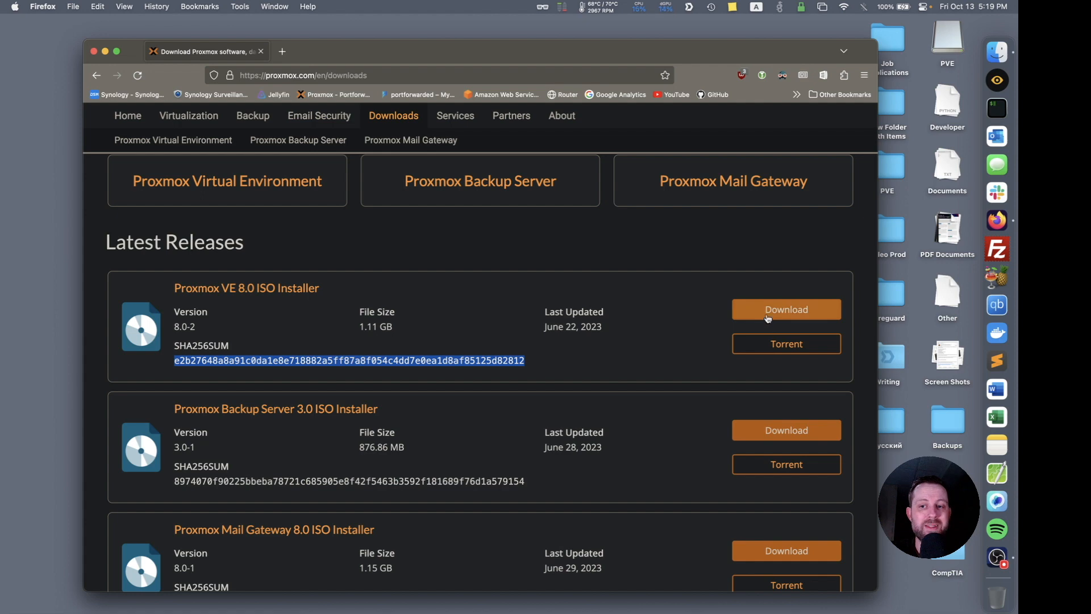
# Search the web for balenaetcher in a new tab and open the list of Etcher downloads on the balena site.
pyautogui.press('super+t')
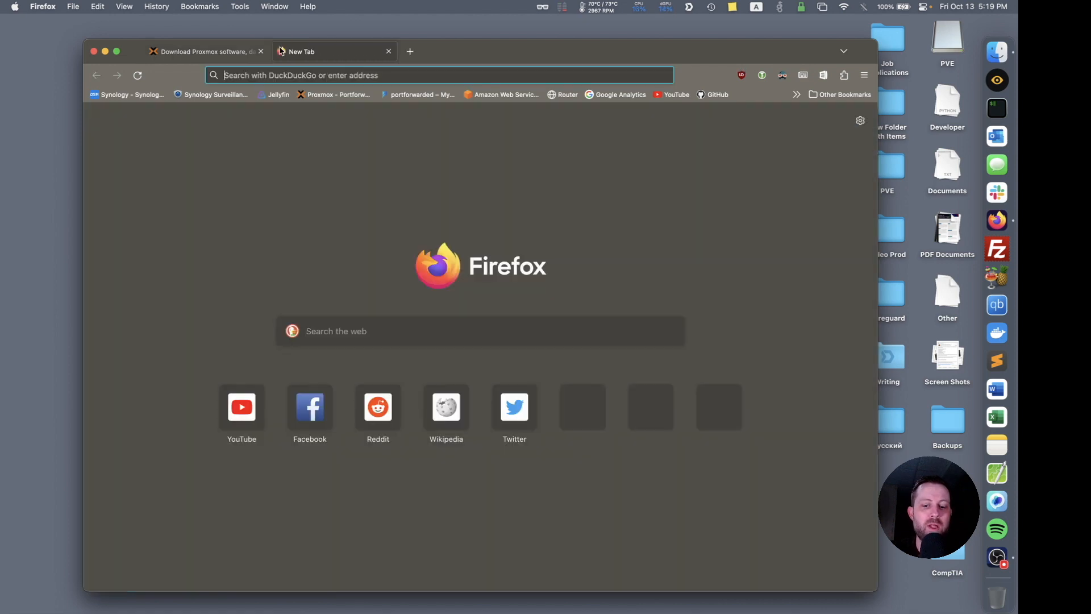
pyautogui.write('balenaetcher')
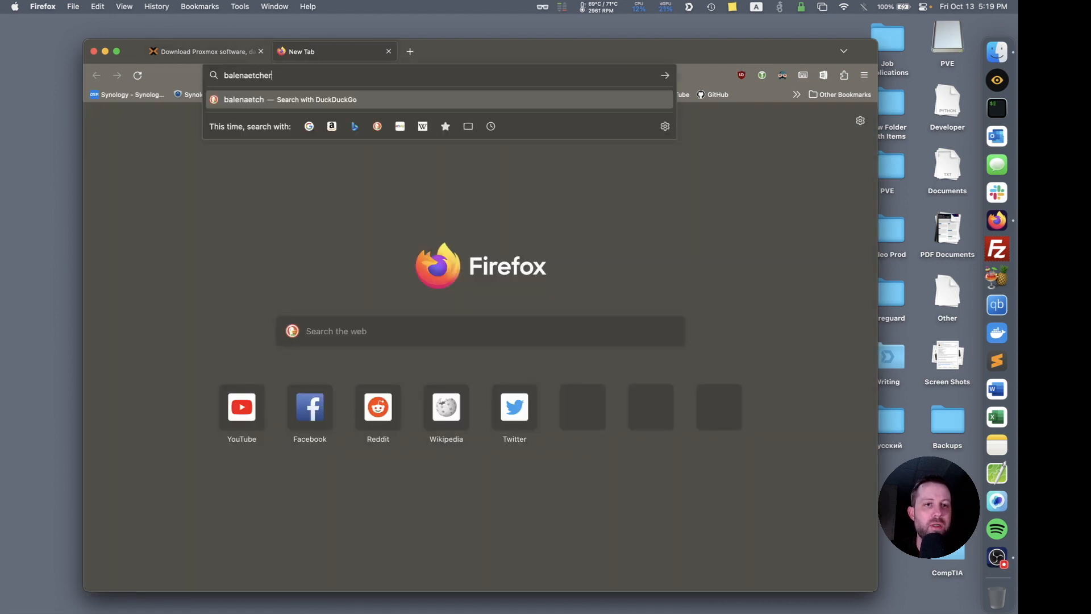
pyautogui.press('Return')
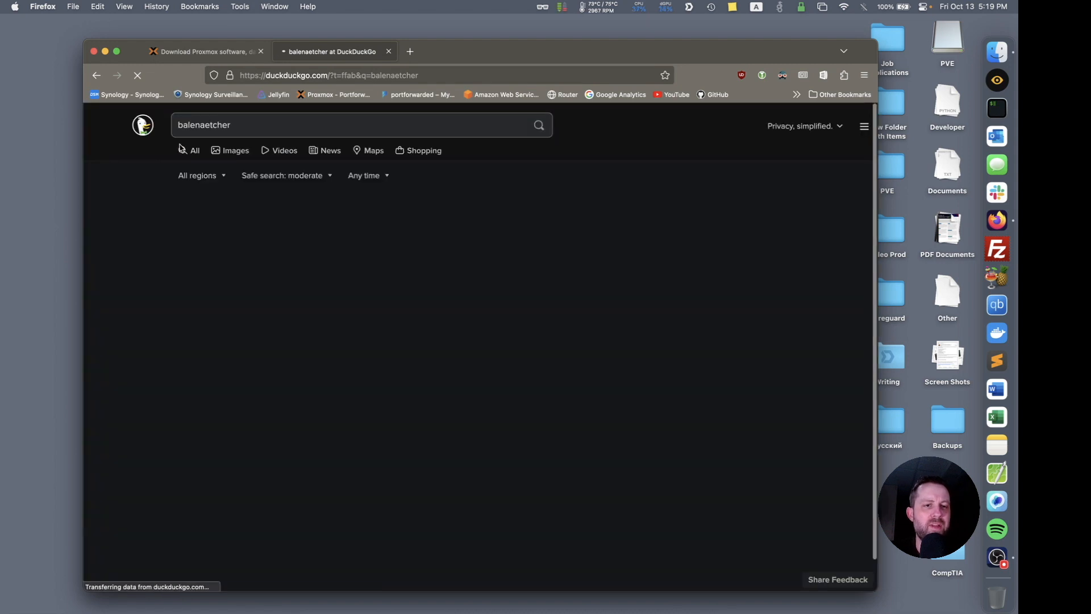
pyautogui.click(235, 216)
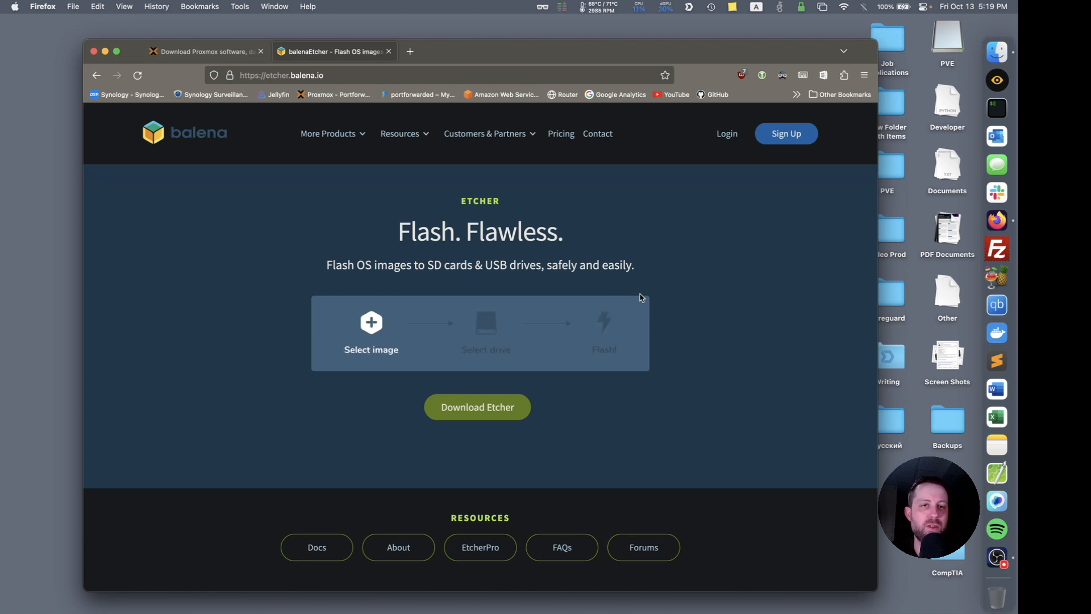
pyautogui.click(503, 405)
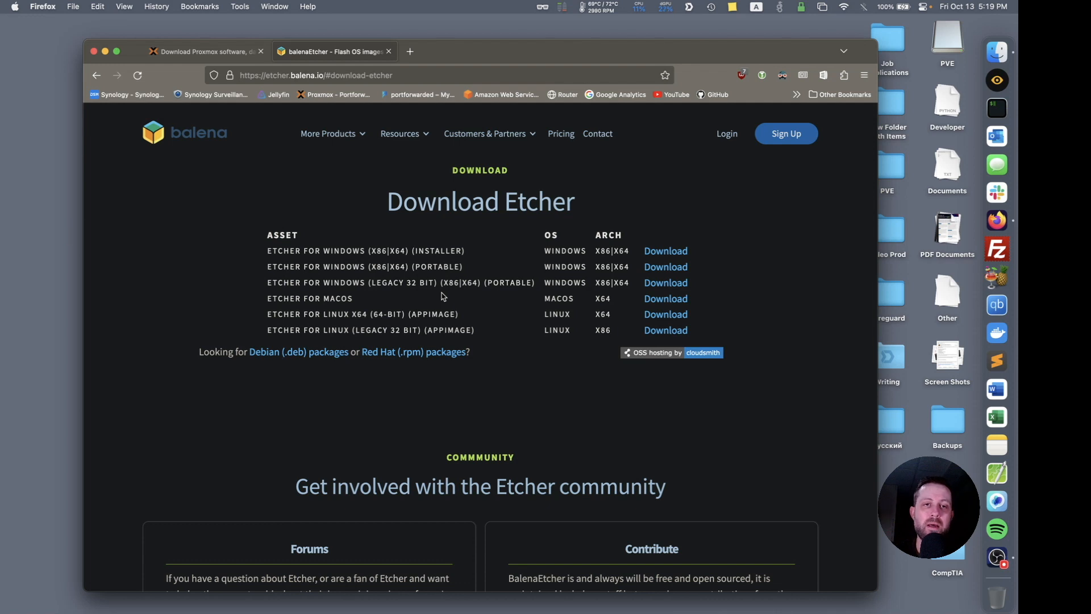
# Quit Firefox and launch balenaEtcher.
pyautogui.click(50, 6)
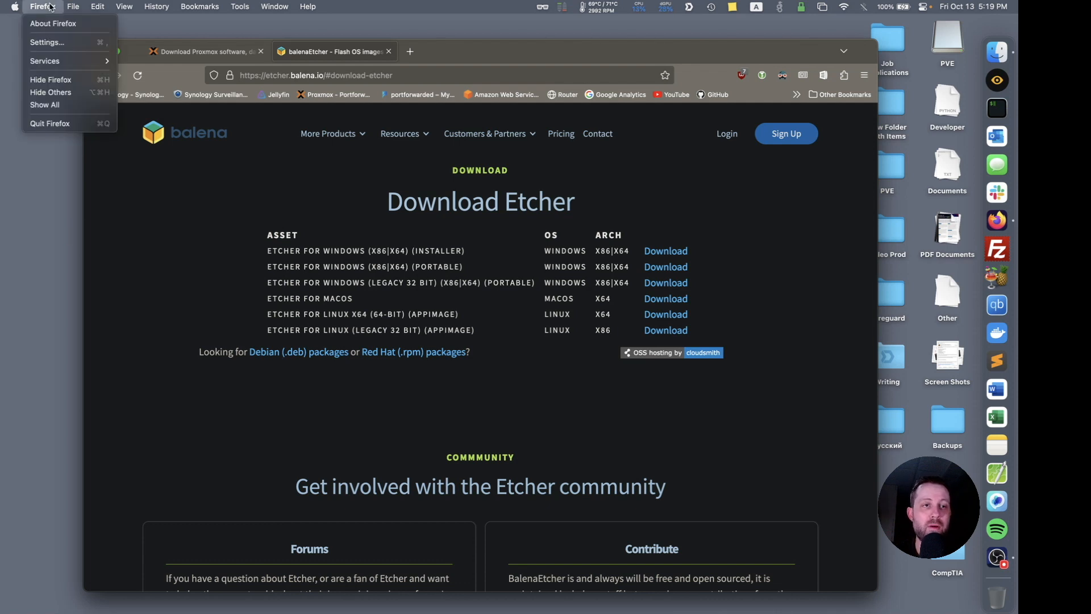
pyautogui.click(85, 123)
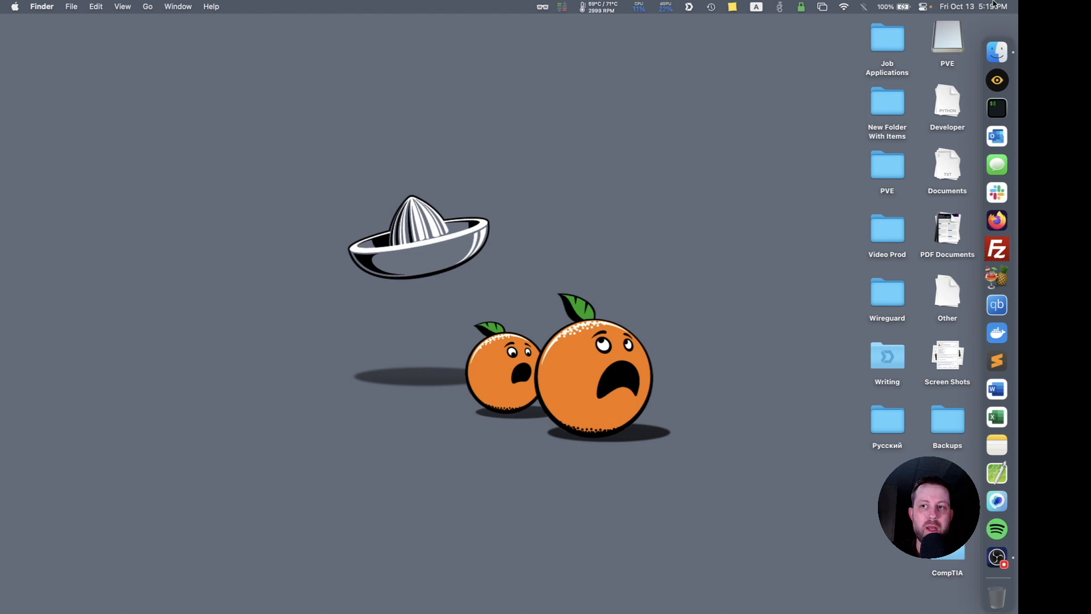
pyautogui.press('super+space')
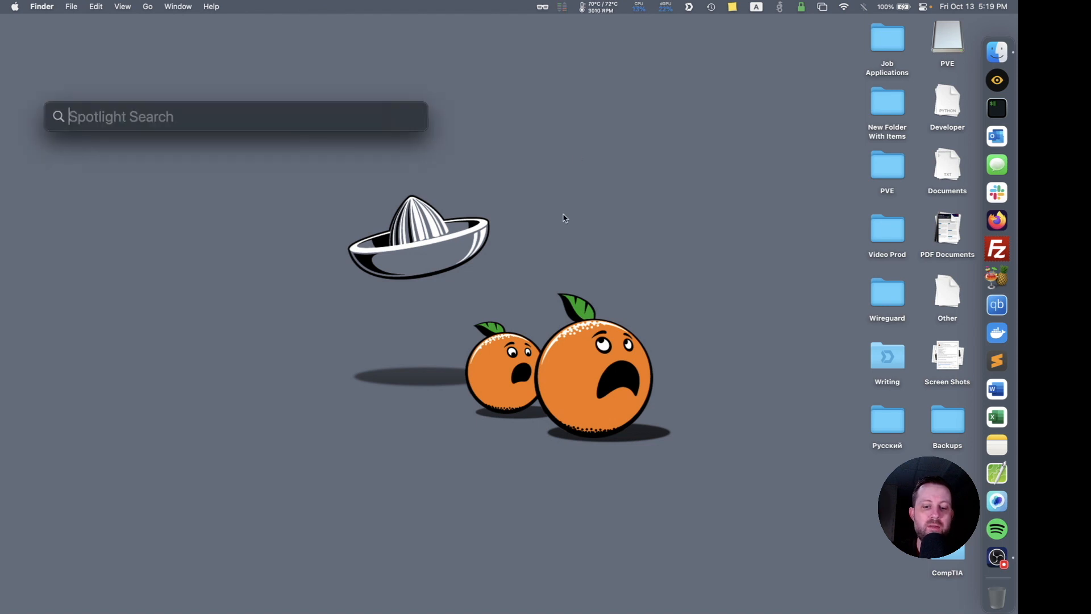
pyautogui.write('bale')
pyautogui.press('Return')
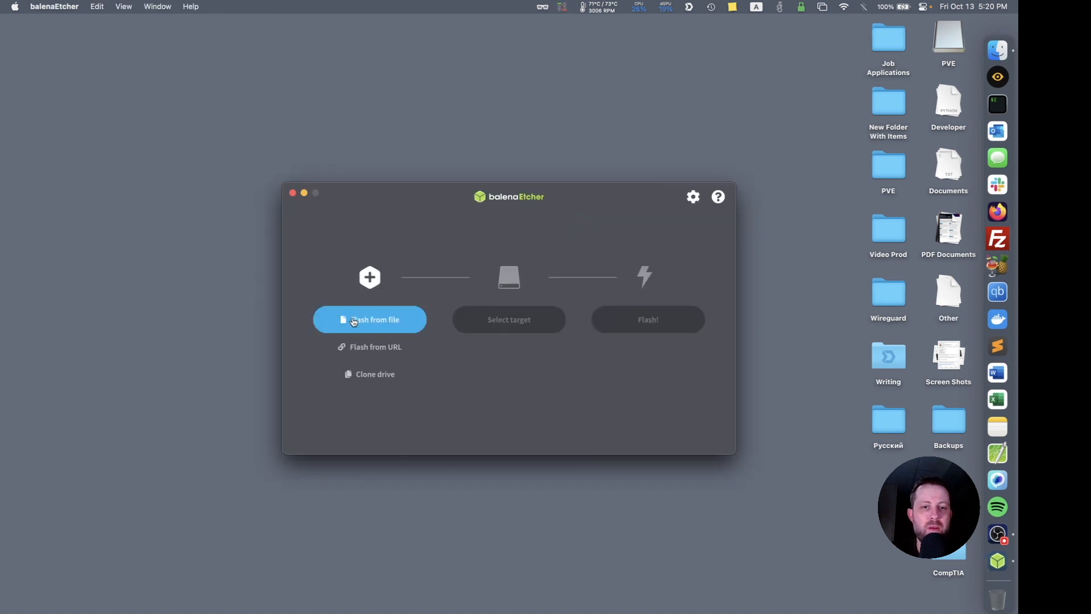
# Load proxmox-ve_8.0-2.iso from the PVE folder as the image file to flash.
pyautogui.click(354, 320)
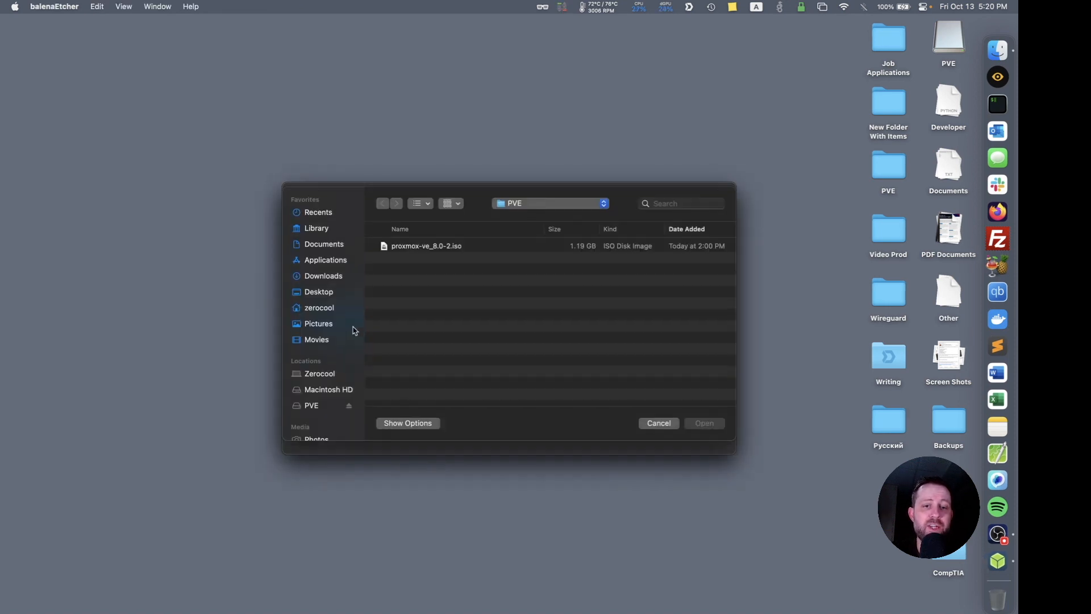
pyautogui.click(427, 252)
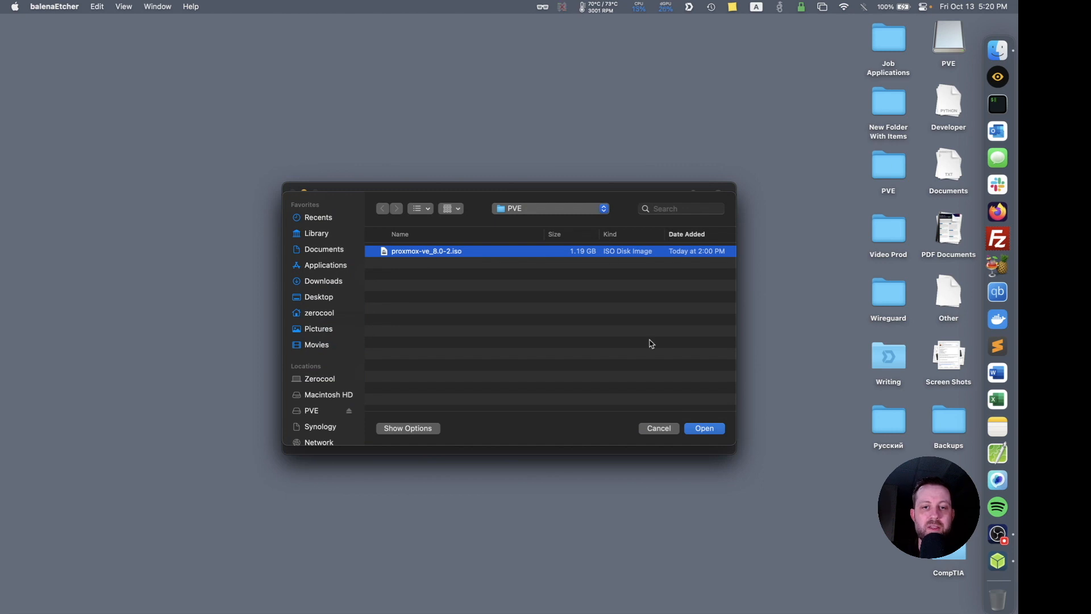
pyautogui.click(703, 431)
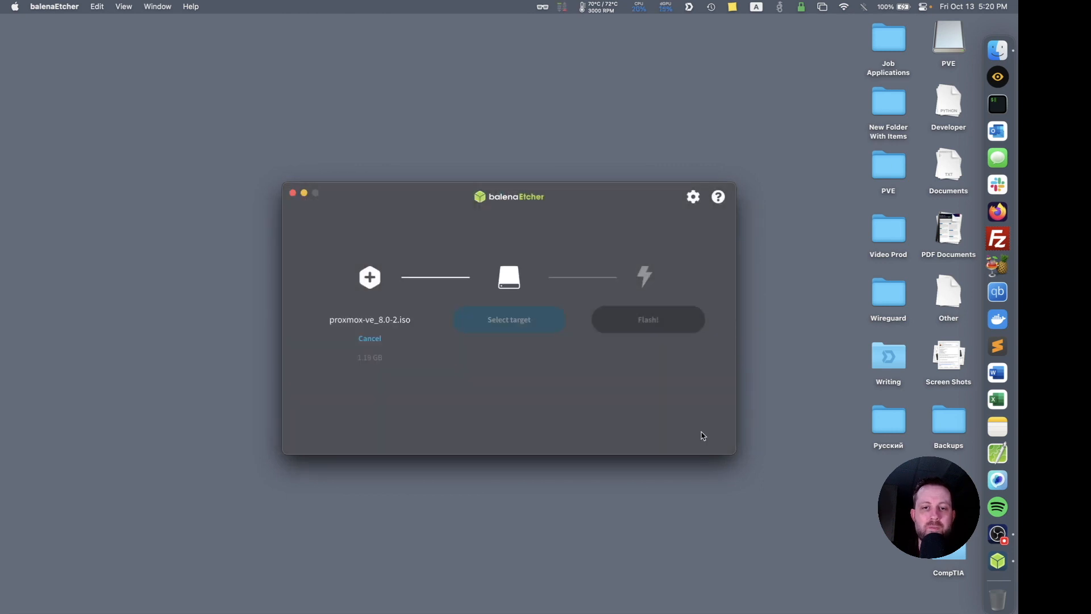
# Choose the Kingston DT 101 G2 Media USB drive as the flash target.
pyautogui.click(534, 332)
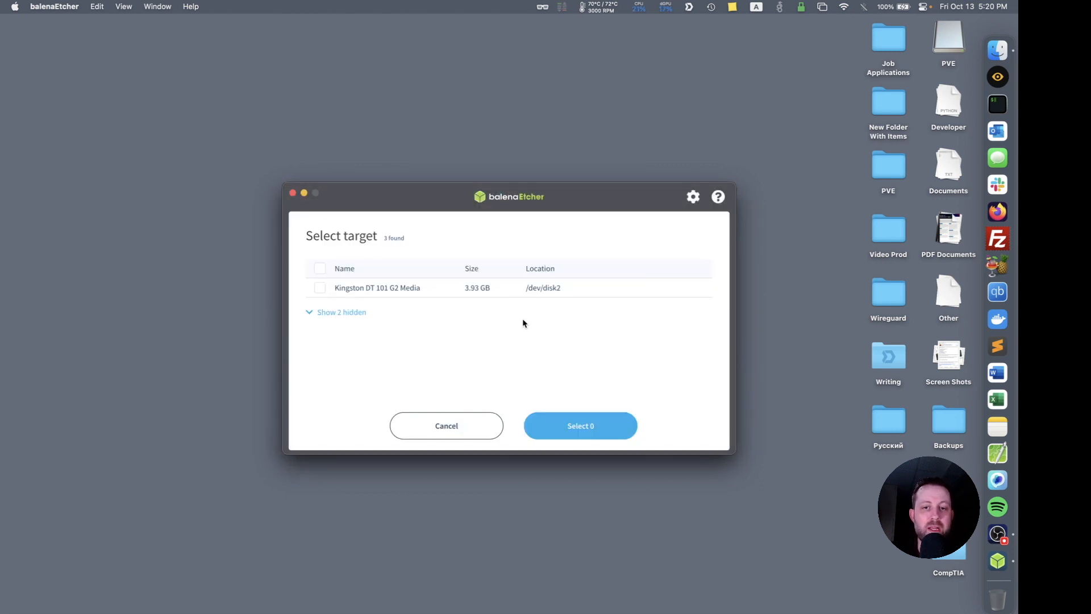
pyautogui.click(319, 290)
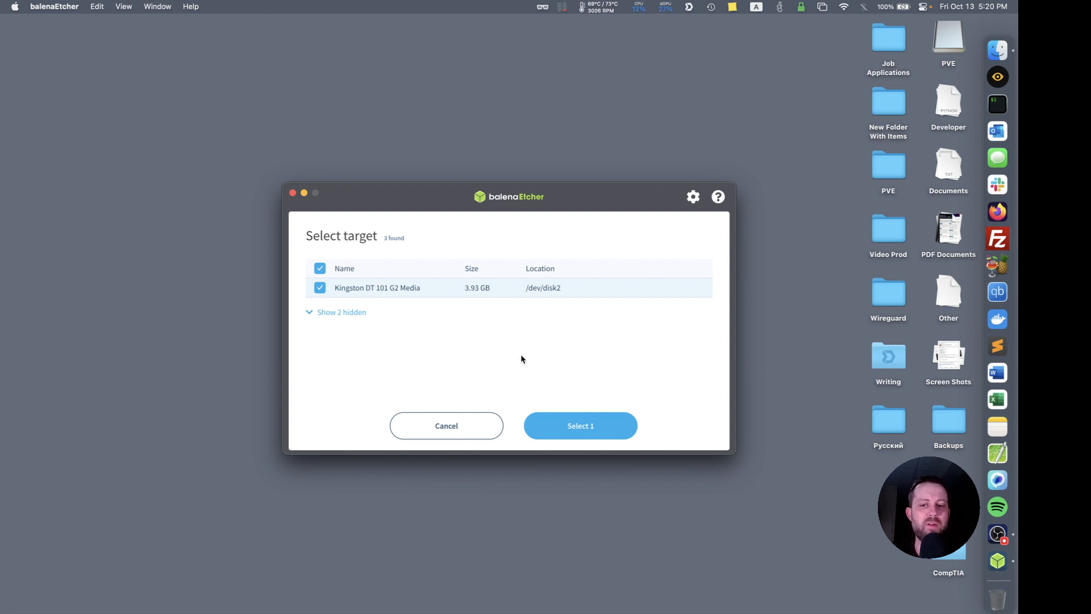
pyautogui.click(584, 429)
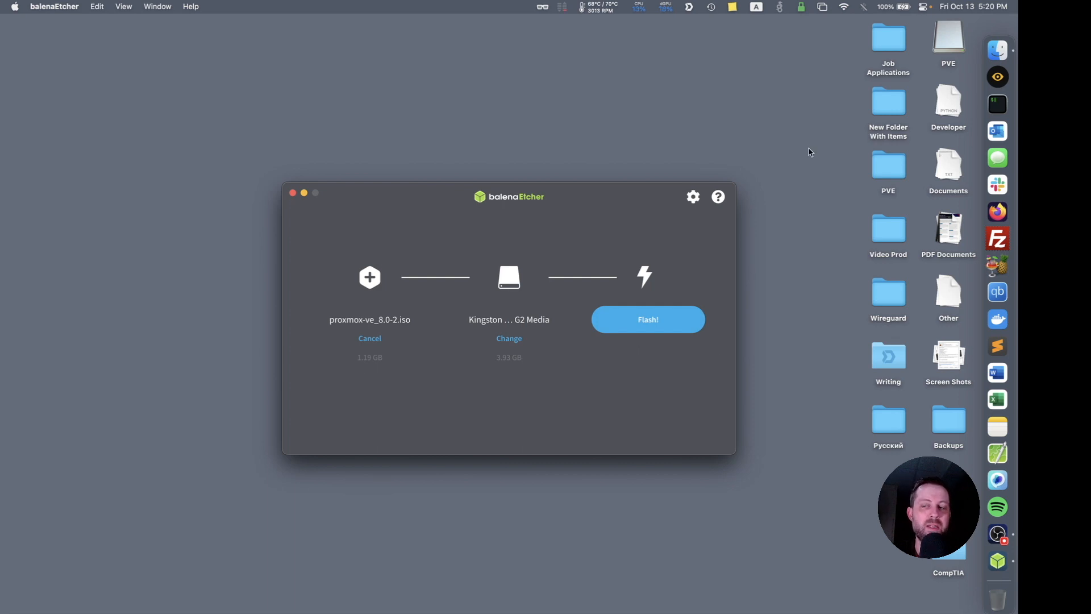
# Close balenaEtcher and look at the eject option for the PVE drive on the desktop.
pyautogui.click(291, 194)
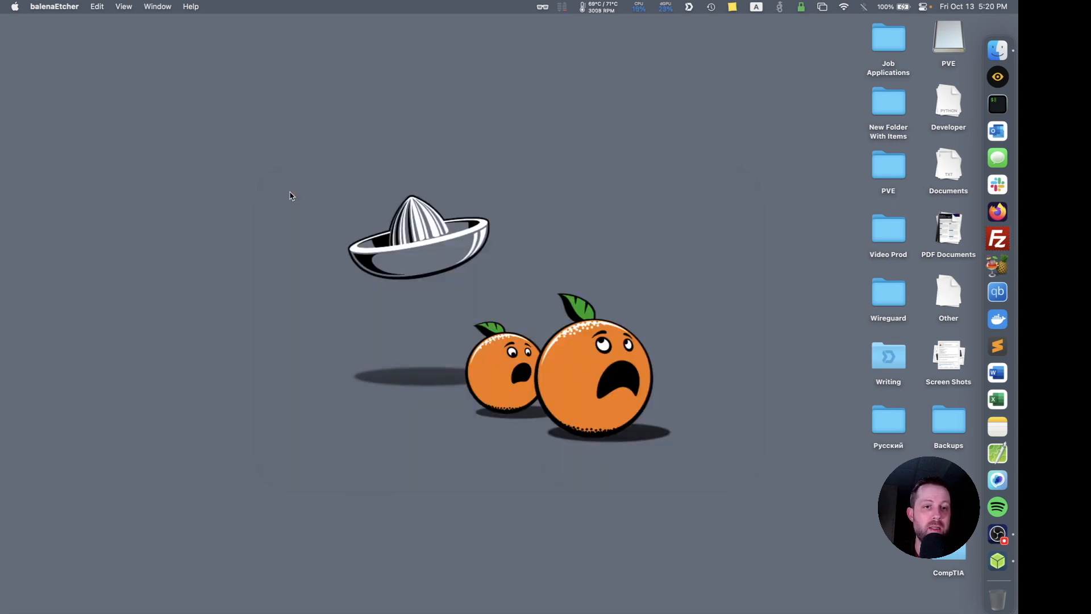
pyautogui.rightClick(944, 38)
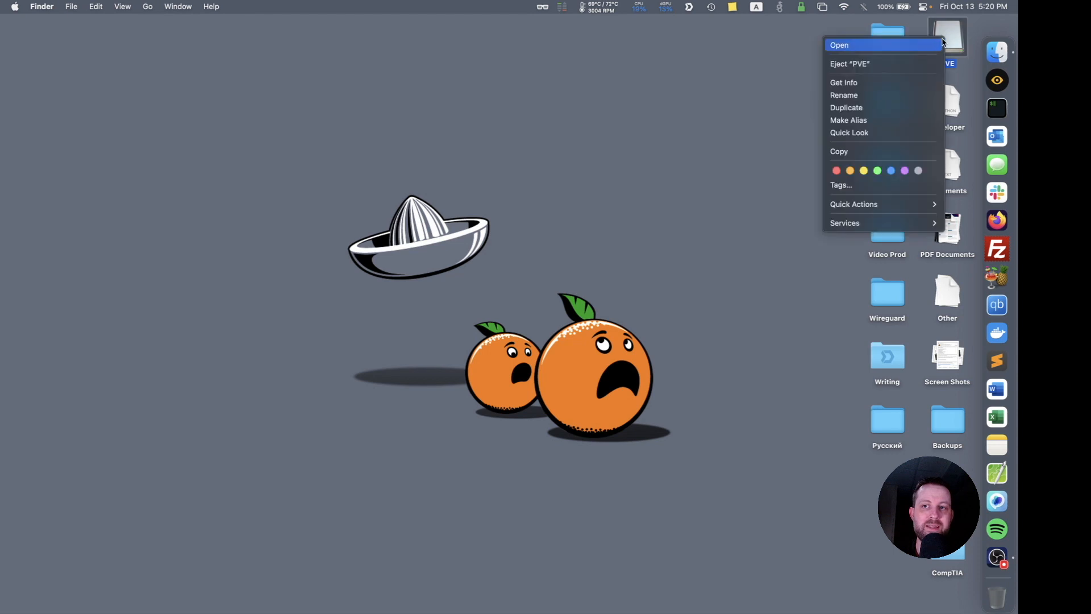
pyautogui.click(654, 181)
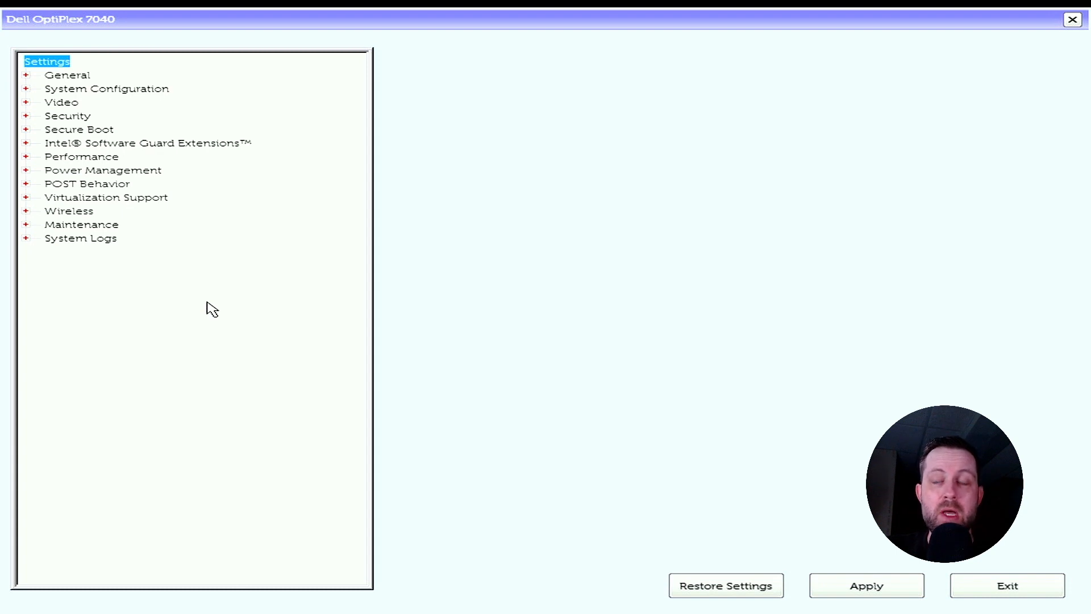
# Move USB Storage Device to first place in the BIOS boot sequence under the General settings.
pyautogui.click(67, 75)
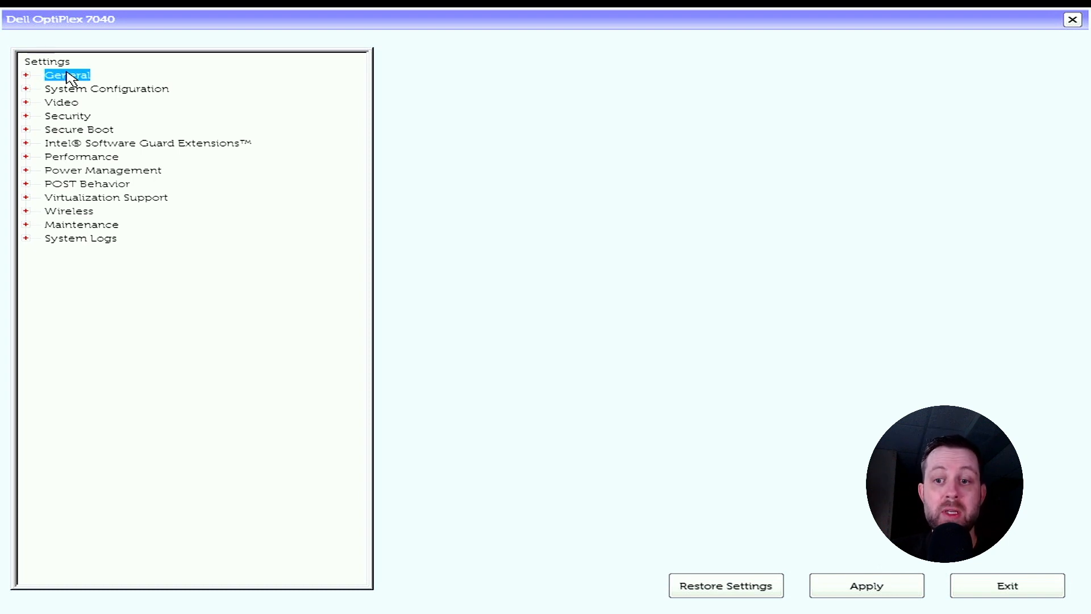
pyautogui.click(26, 75)
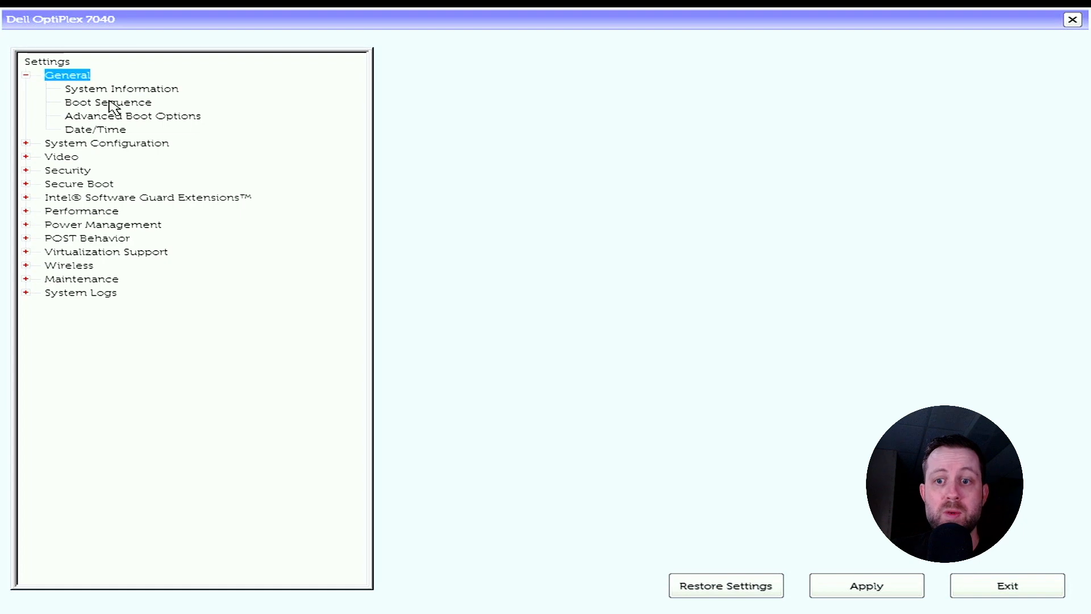
pyautogui.click(88, 103)
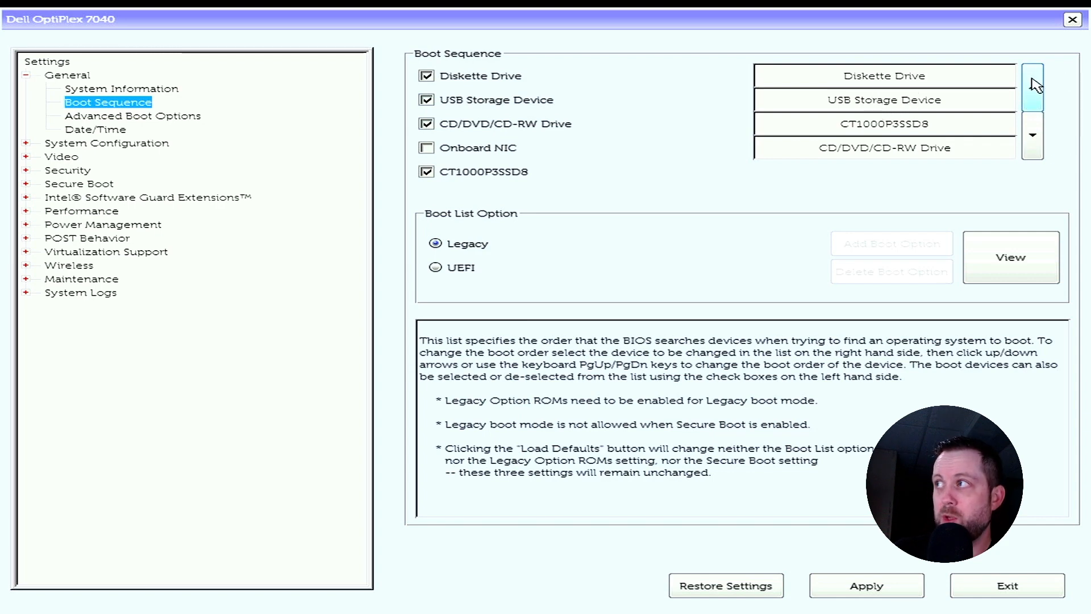
pyautogui.click(1033, 85)
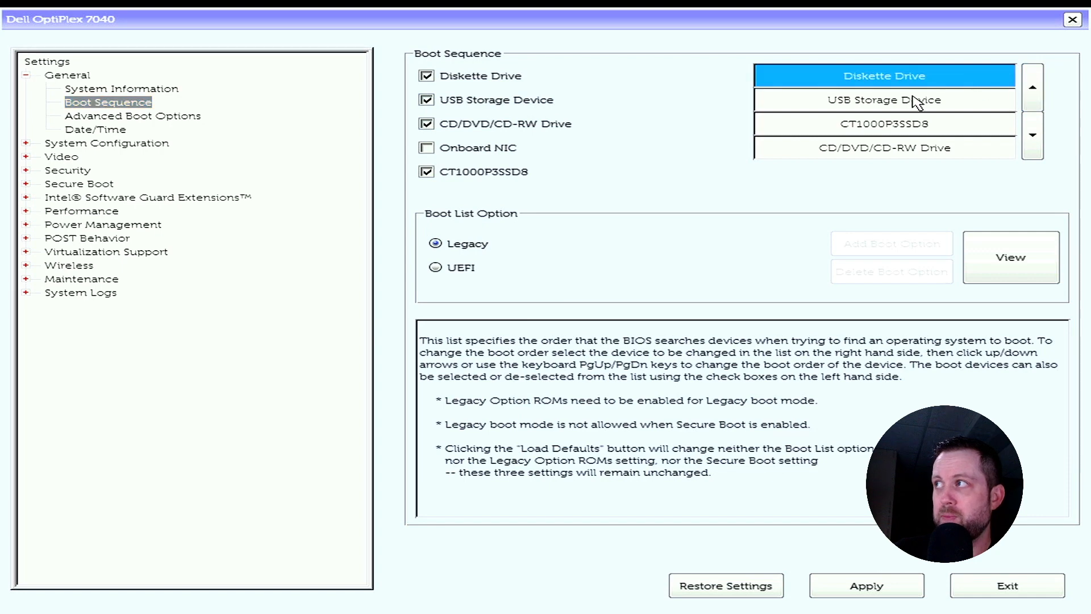
pyautogui.click(912, 101)
pyautogui.click(1033, 85)
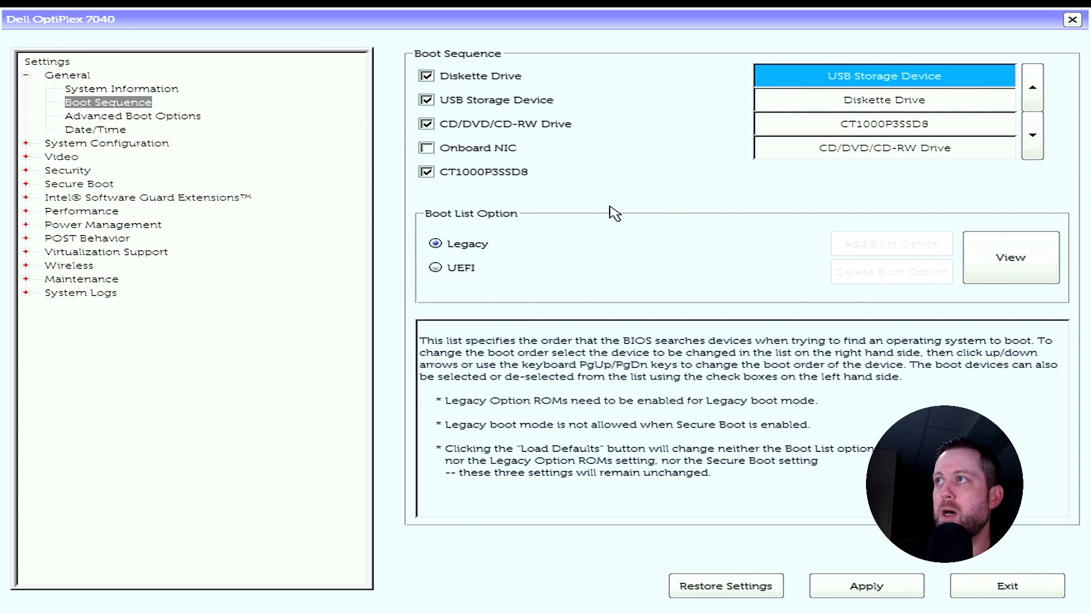
# Apply the BIOS changes without saving them as custom user settings and exit the setup.
pyautogui.click(867, 588)
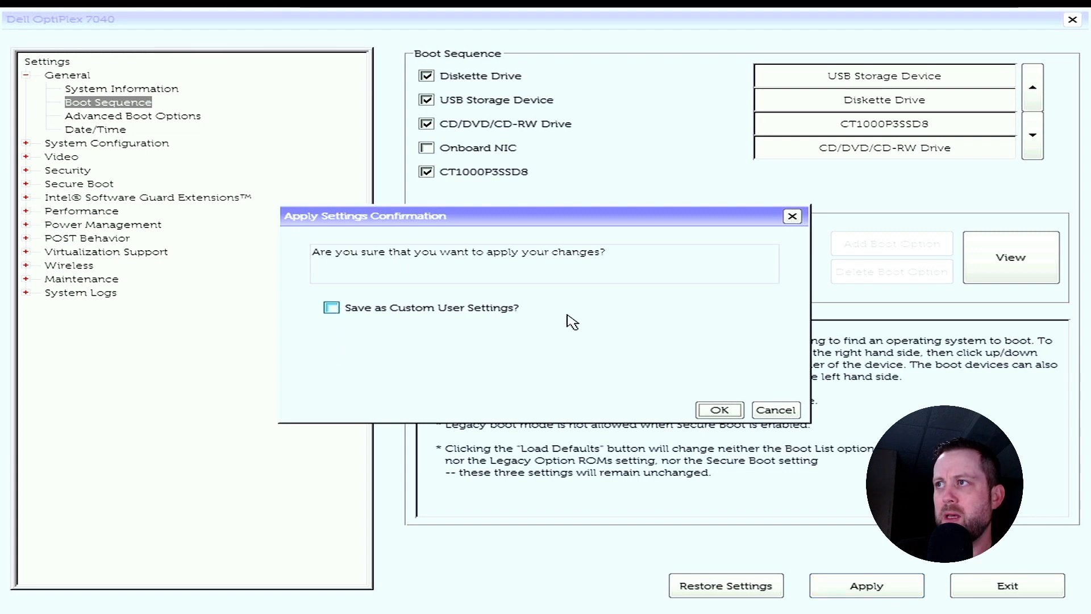
pyautogui.click(721, 410)
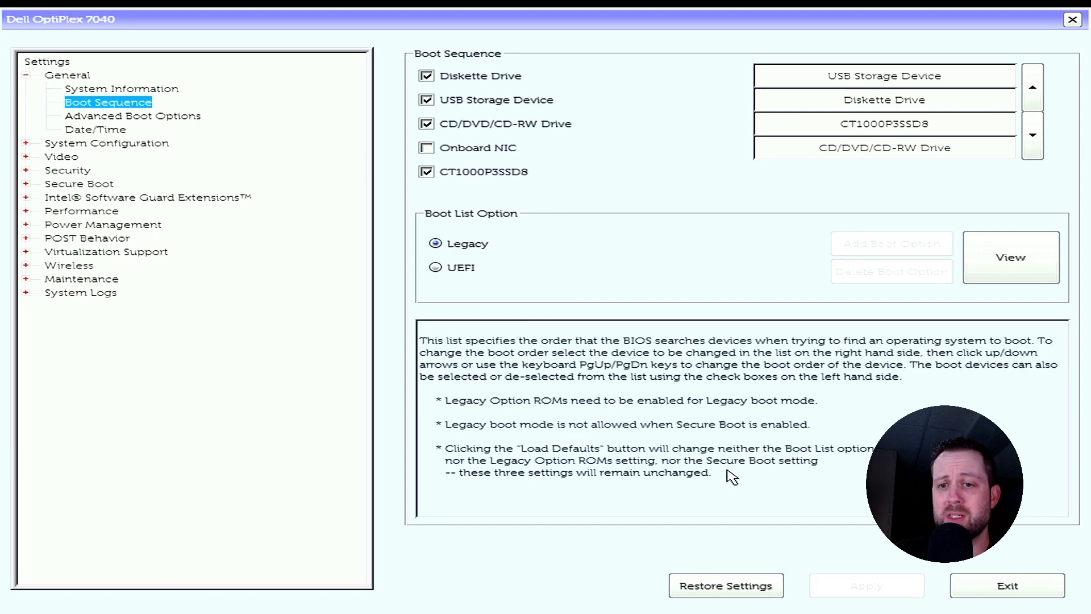
pyautogui.click(1006, 587)
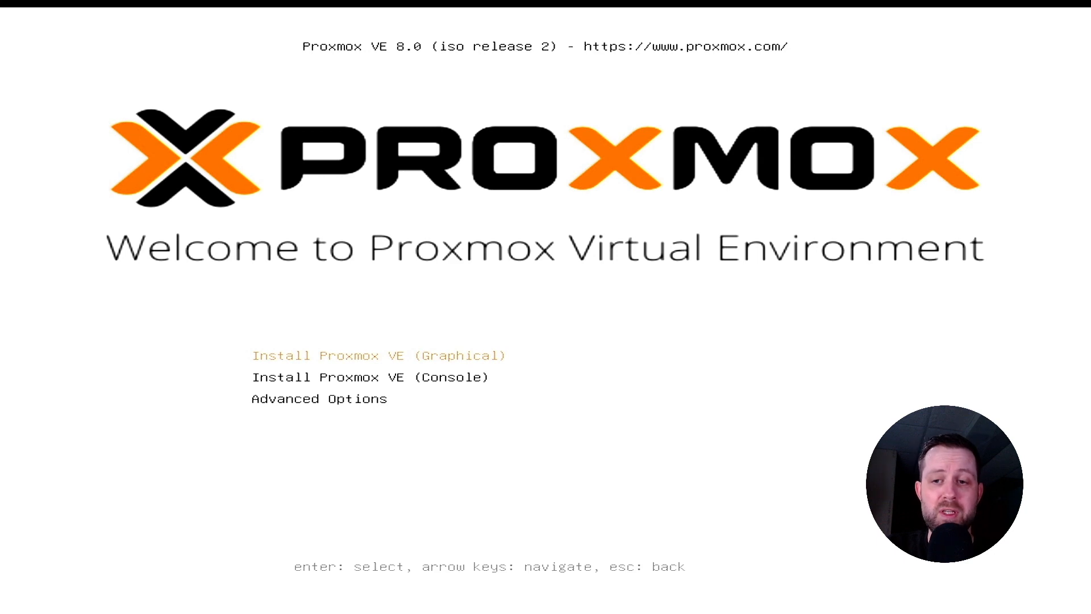
# Start the graphical Proxmox VE installation and accept the end user license agreement.
pyautogui.press('Return')
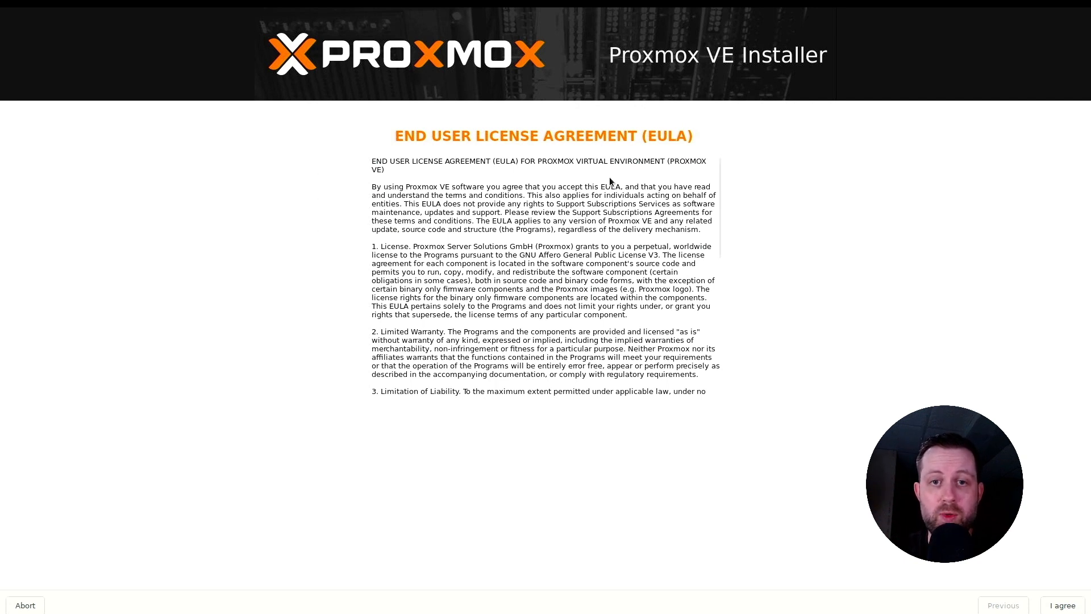
pyautogui.click(1054, 605)
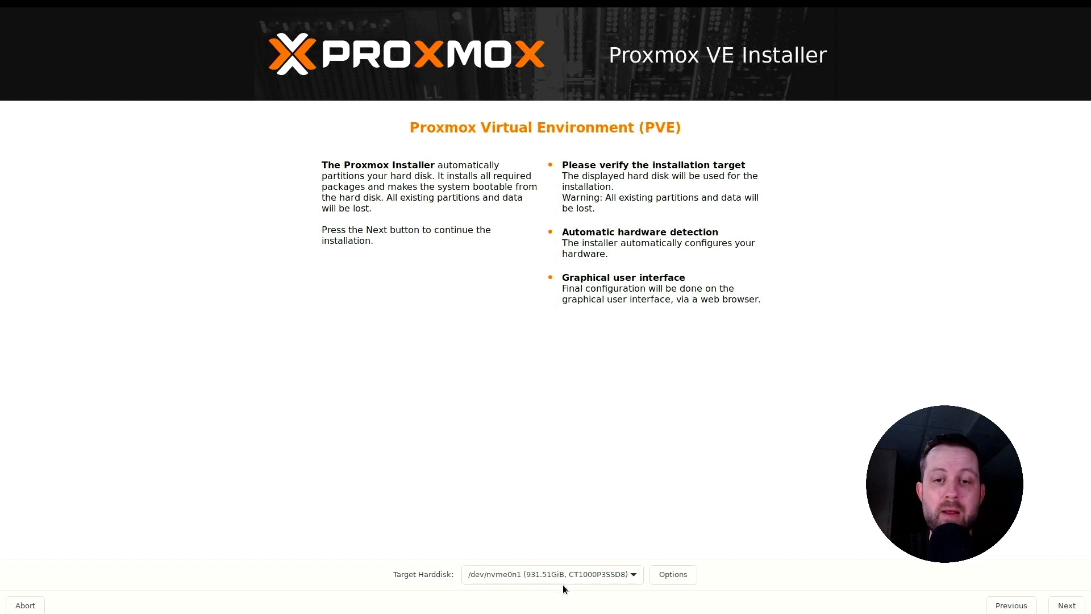
# Review the filesystem choices for the target hard disk, keep ext4, and continue to the location and time zone settings.
pyautogui.click(685, 578)
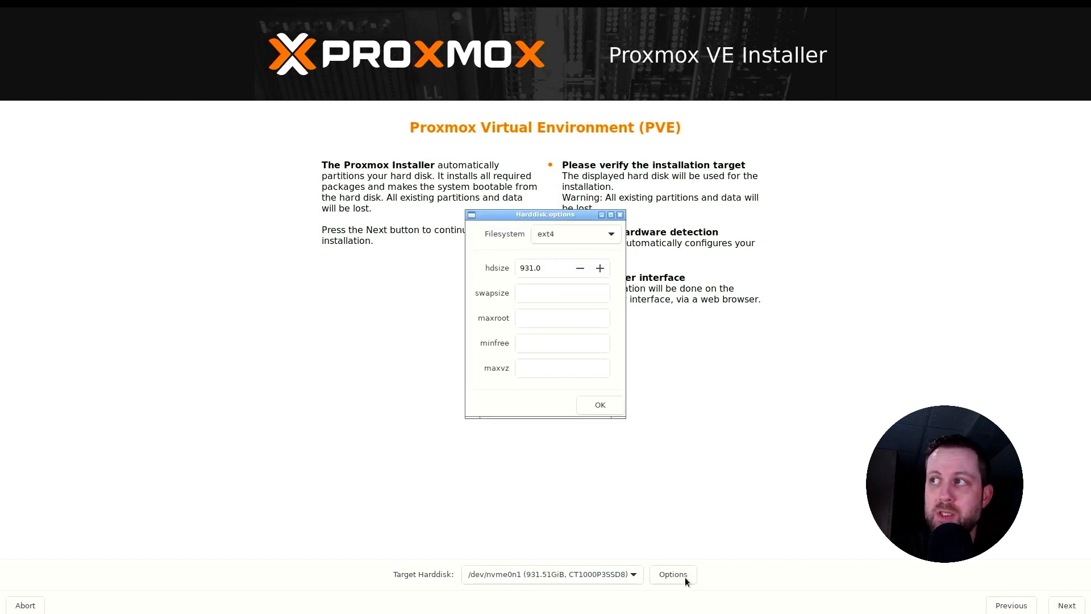
pyautogui.click(559, 233)
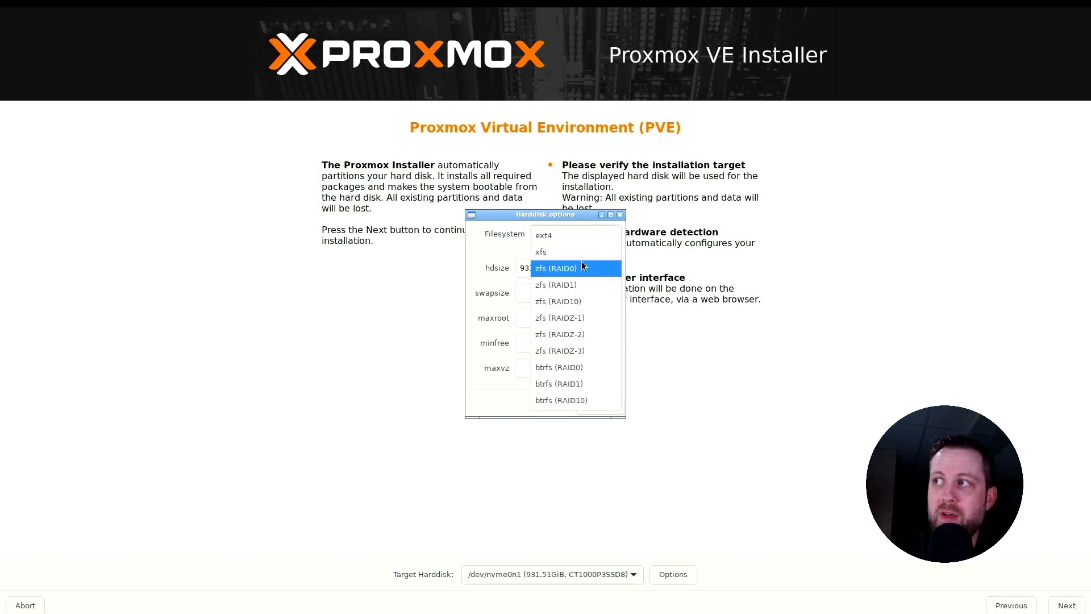
pyautogui.click(581, 230)
pyautogui.click(581, 233)
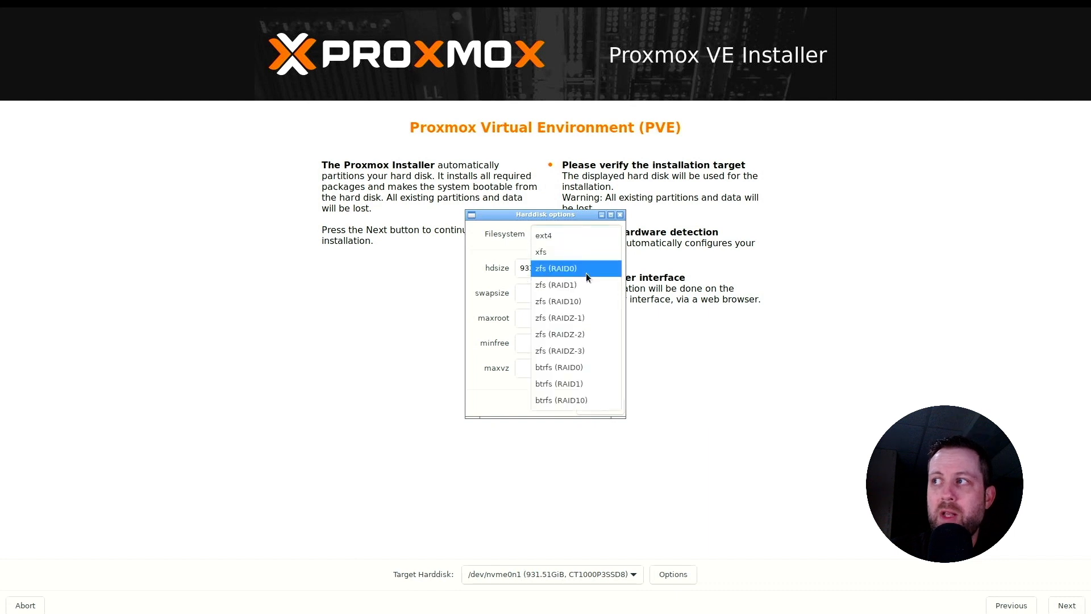
pyautogui.click(591, 241)
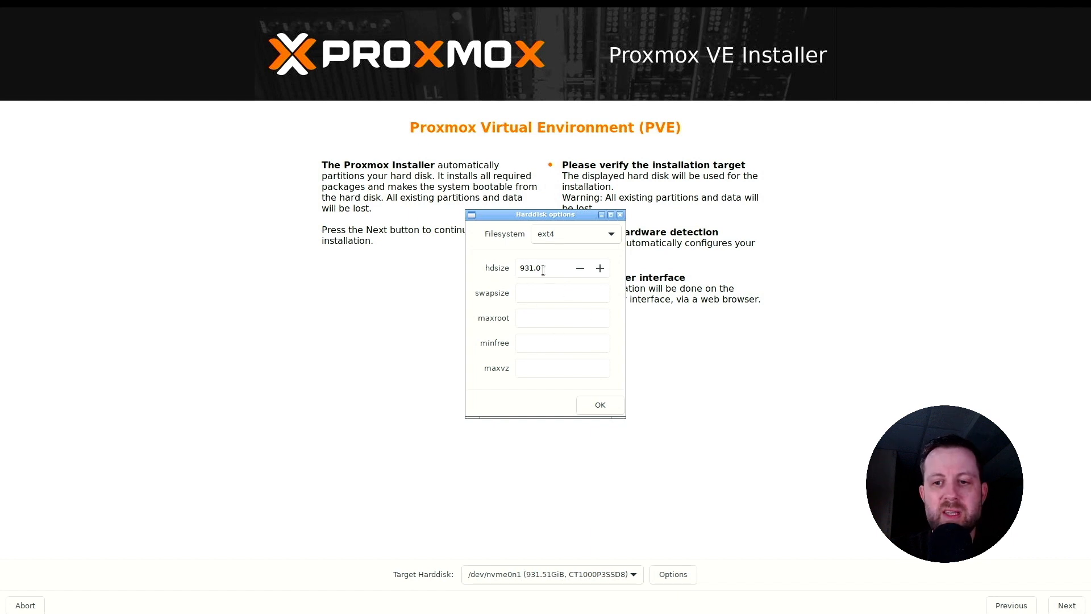
pyautogui.moveTo(537, 269)
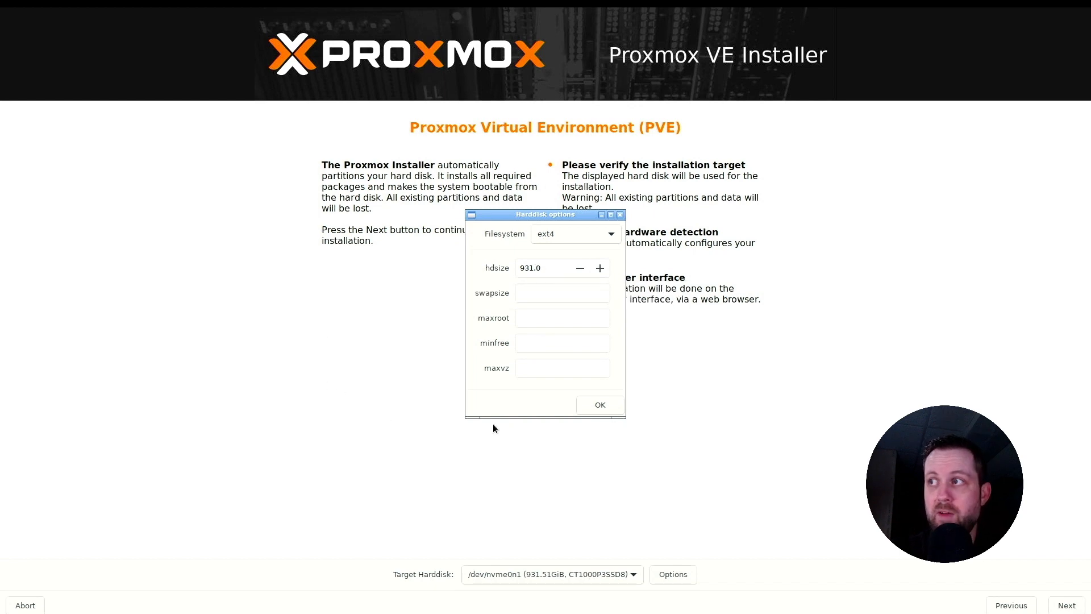
pyautogui.click(605, 407)
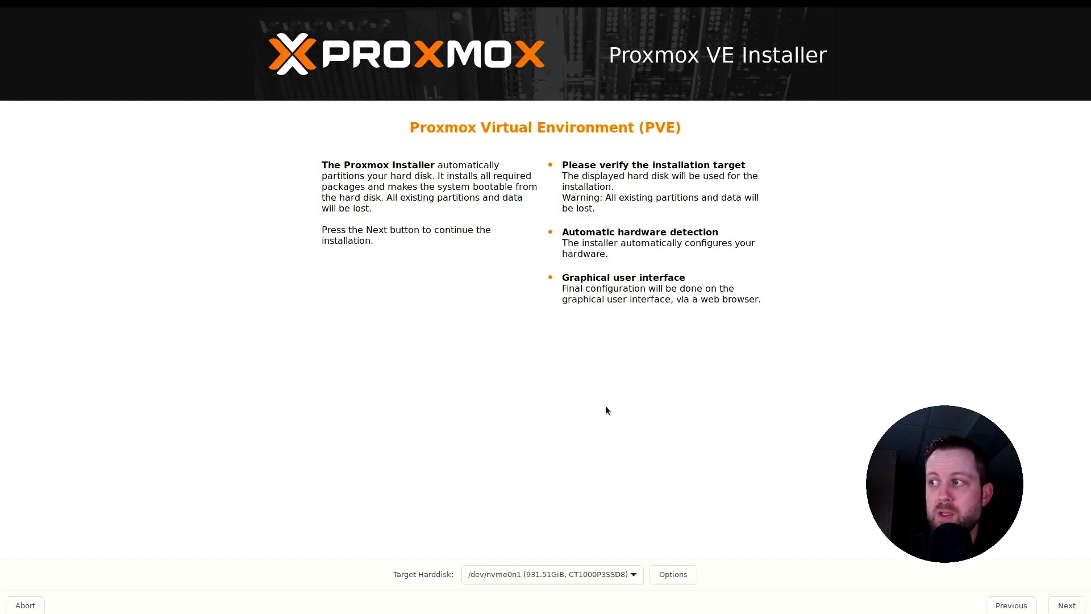
pyautogui.click(1068, 605)
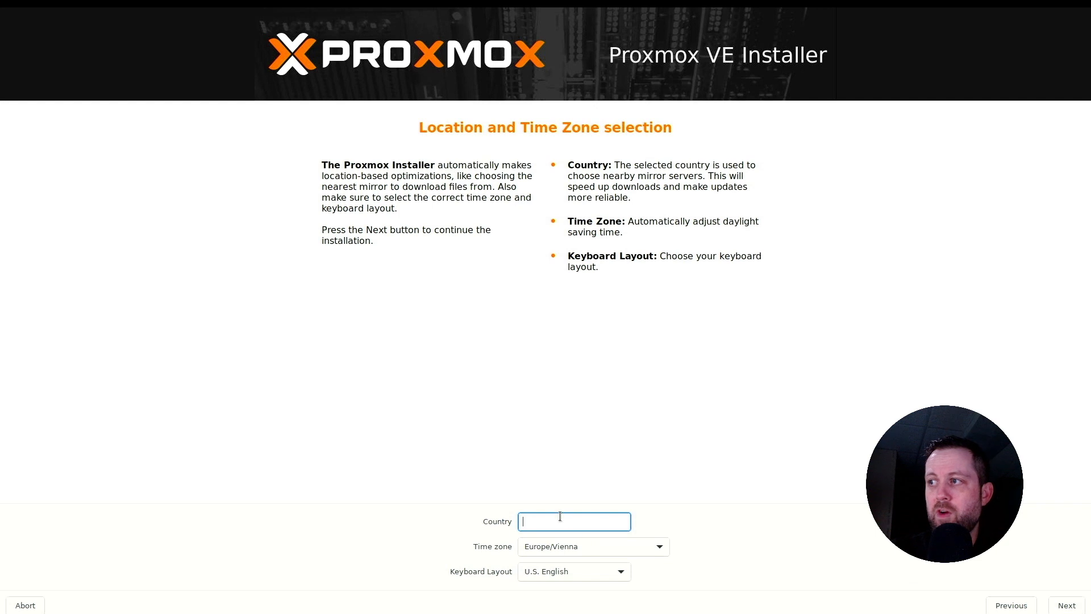
# Set the installation country to United States.
pyautogui.write('United')
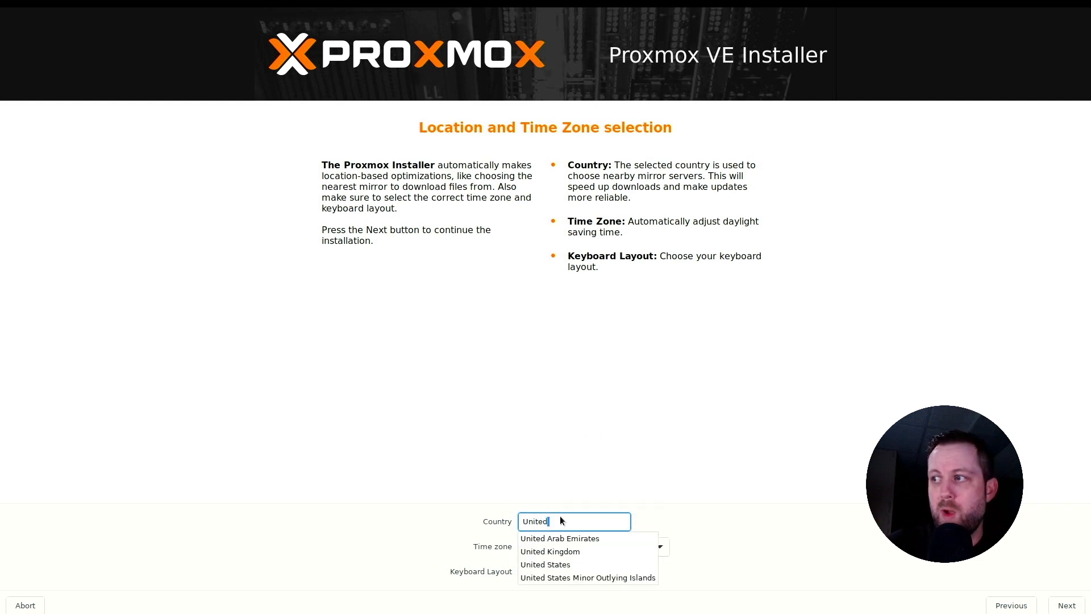
pyautogui.click(573, 564)
pyautogui.click(572, 538)
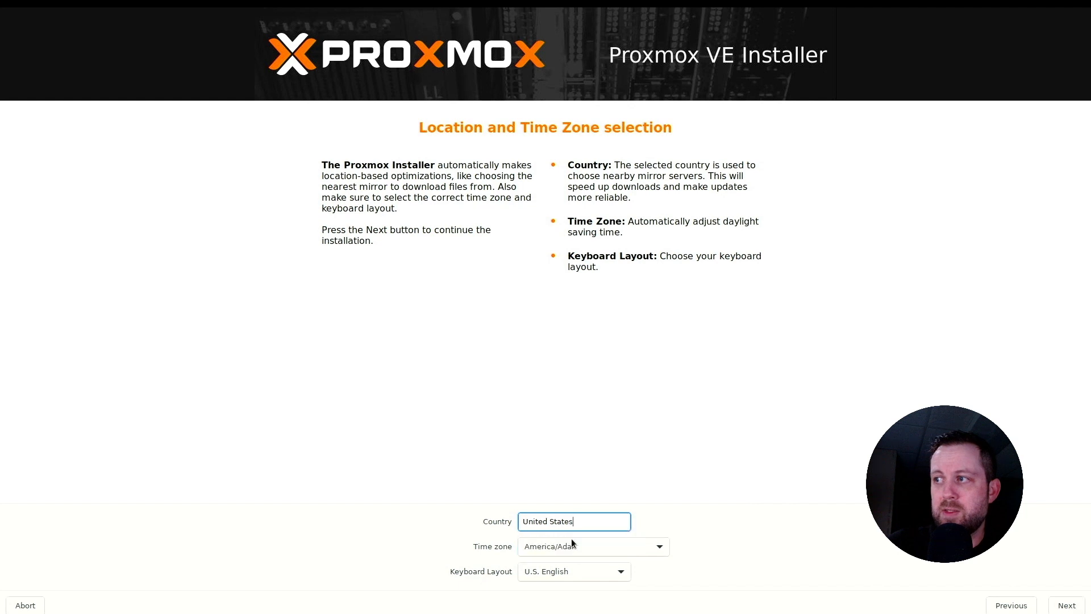
# Set the time zone to America/Los_Angeles and continue to the administration password settings.
pyautogui.click(653, 548)
pyautogui.scroll(-3, 650, 555)
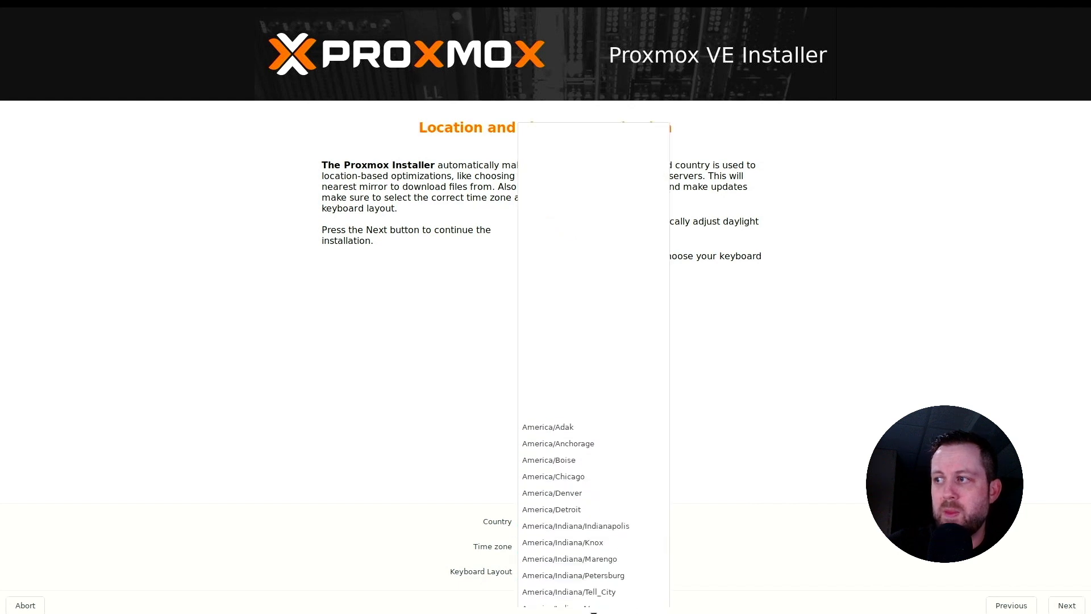
pyautogui.scroll(-5, 589, 578)
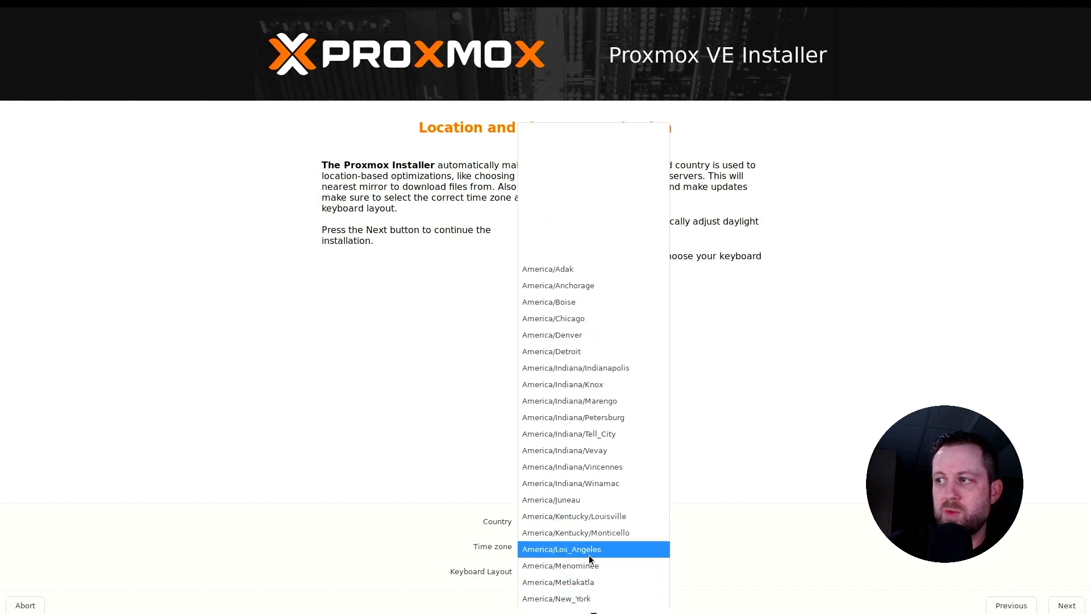
pyautogui.click(588, 554)
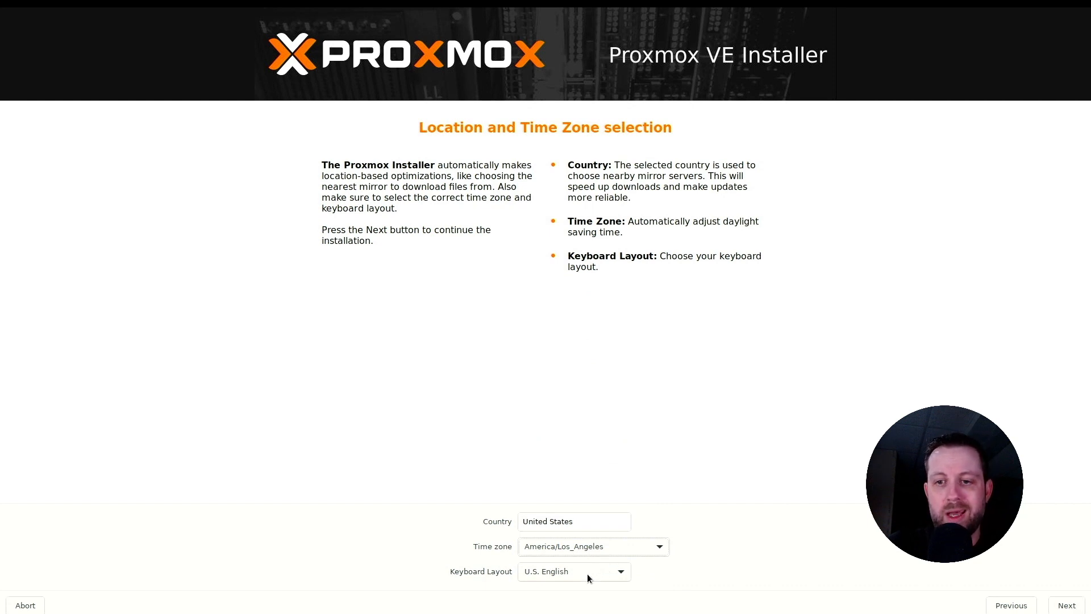
pyautogui.click(1066, 605)
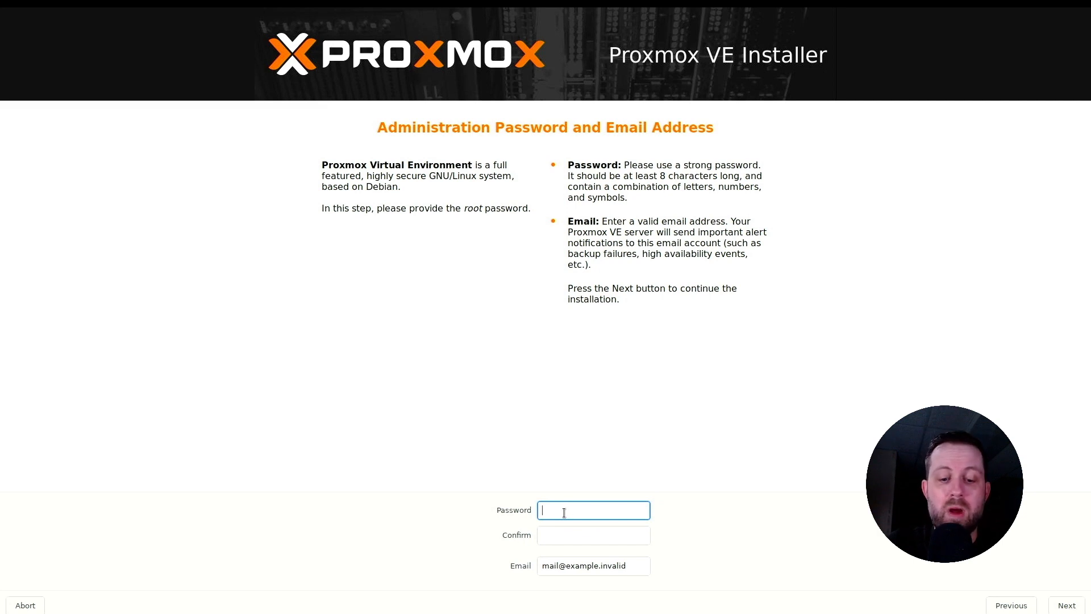
pyautogui.write('****')
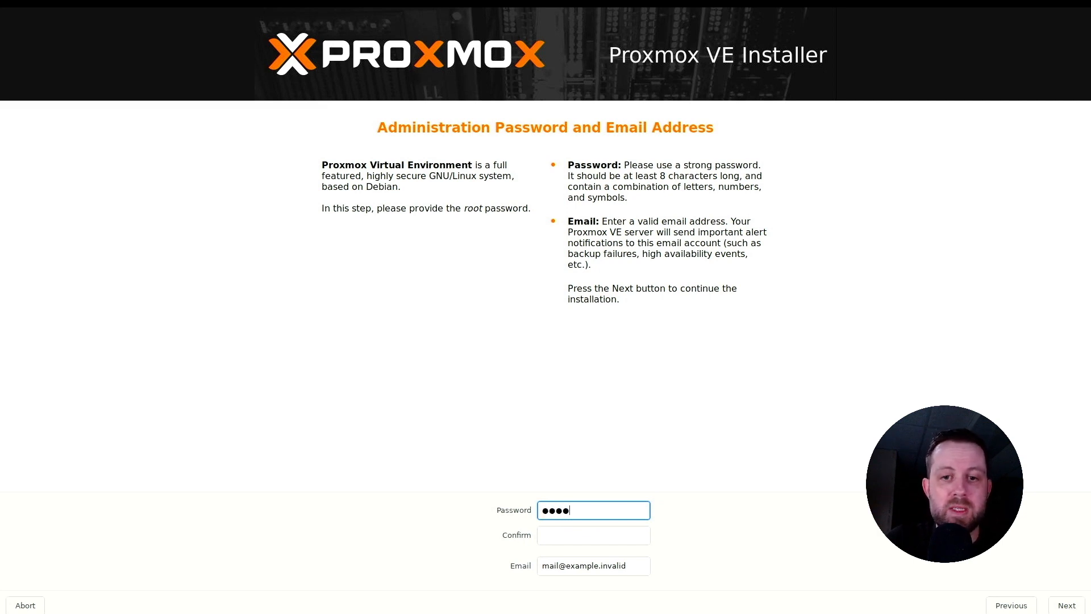
pyautogui.write('***')
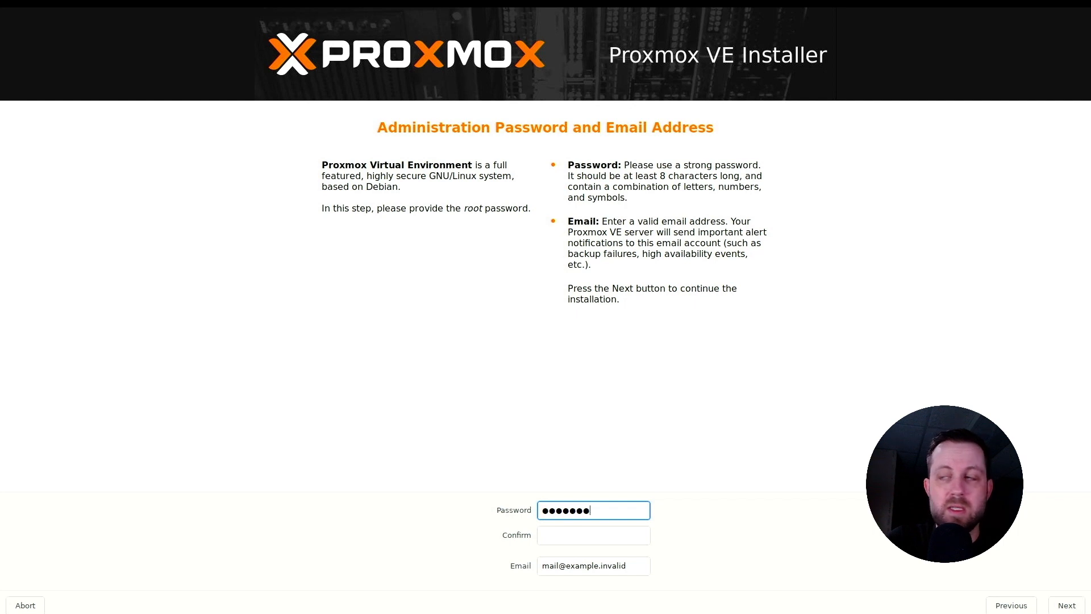
pyautogui.write('*')
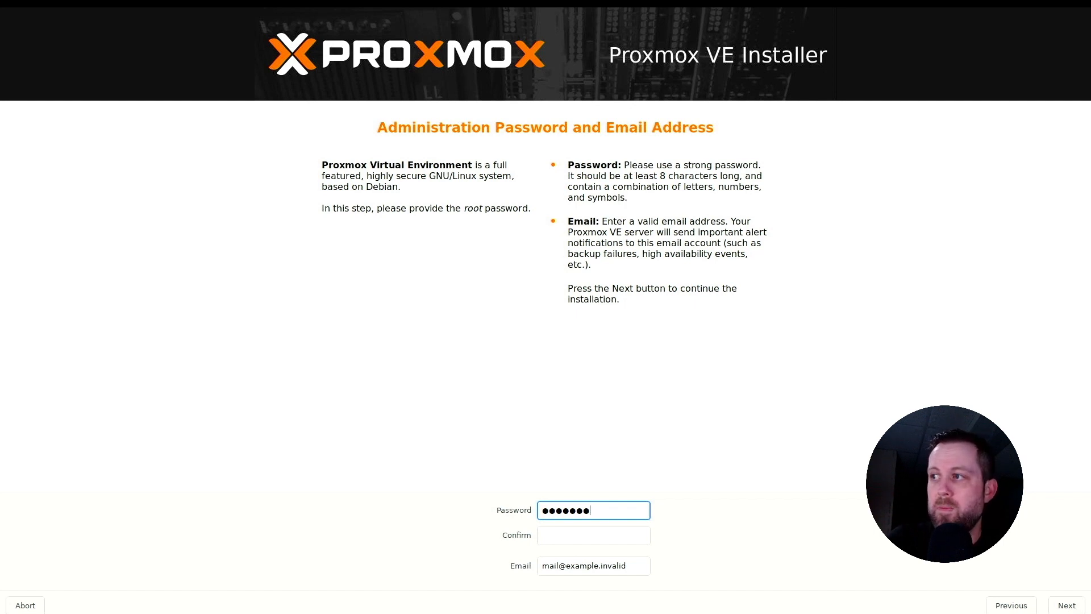
pyautogui.press('BackSpace')
pyautogui.press('BackSpace')
pyautogui.press('BackSpace')
pyautogui.press('BackSpace')
pyautogui.press('BackSpace')
pyautogui.press('BackSpace')
pyautogui.press('BackSpace')
pyautogui.press('BackSpace')
pyautogui.write('*****')
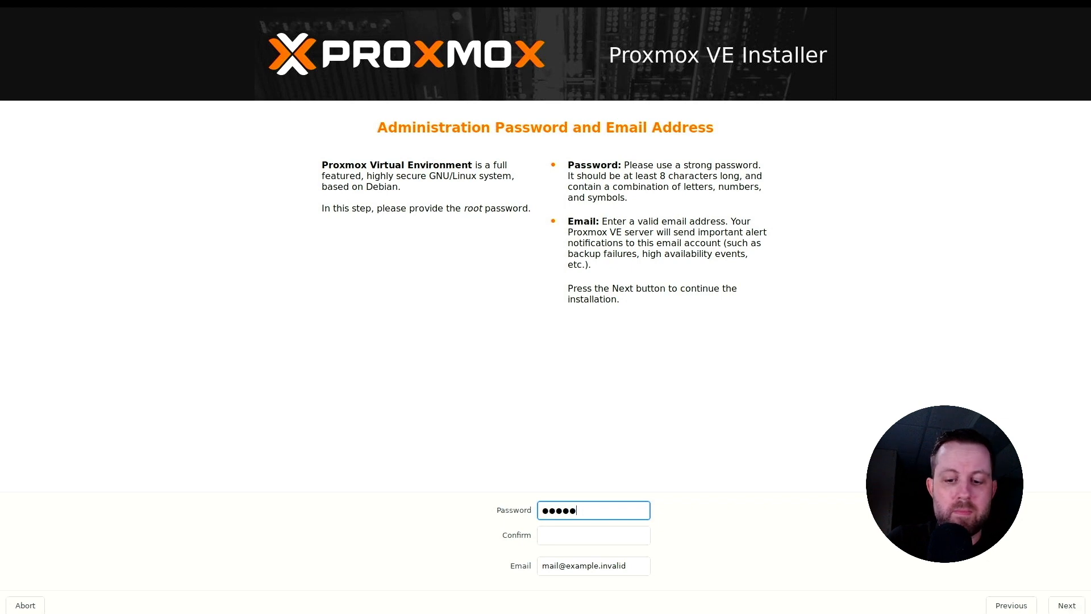
pyautogui.press('BackSpace')
pyautogui.press('BackSpace')
pyautogui.press('BackSpace')
pyautogui.press('BackSpace')
pyautogui.press('BackSpace')
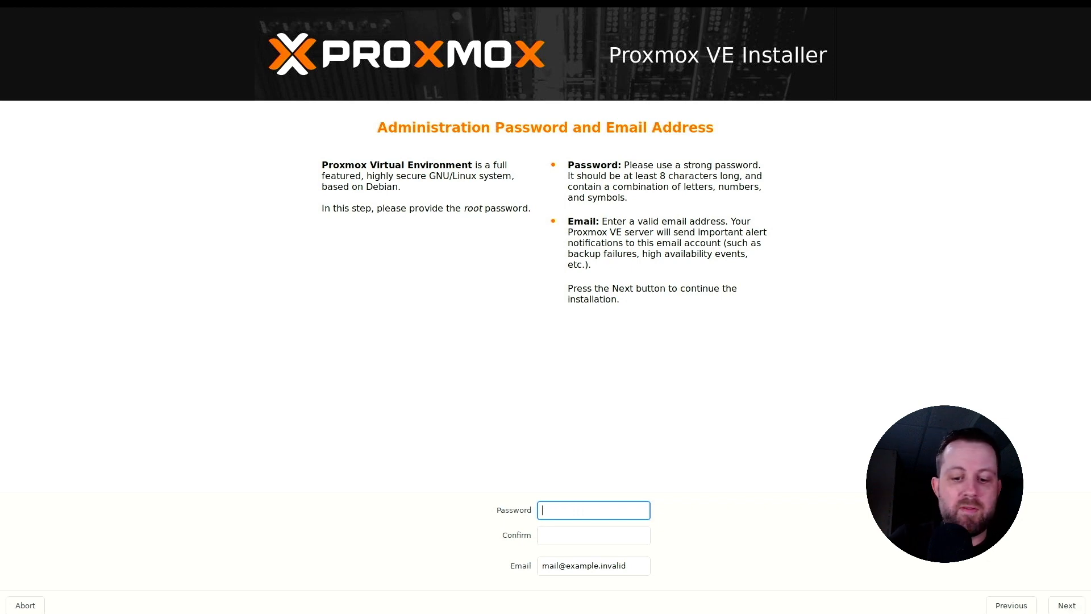
# Enter the root password and repeat it in the confirmation field.
pyautogui.write('*****')
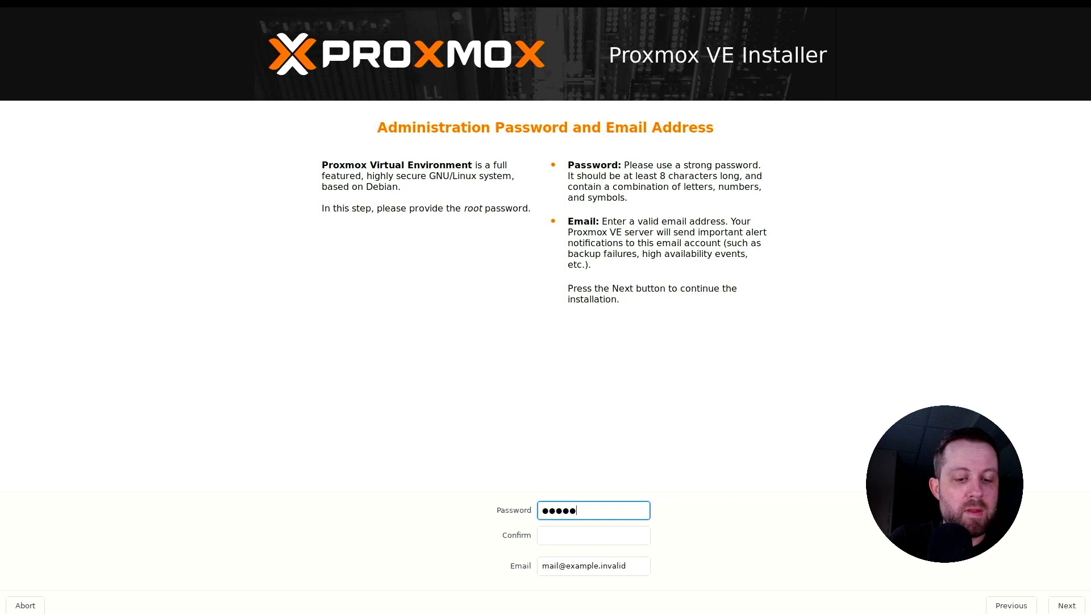
pyautogui.write('***')
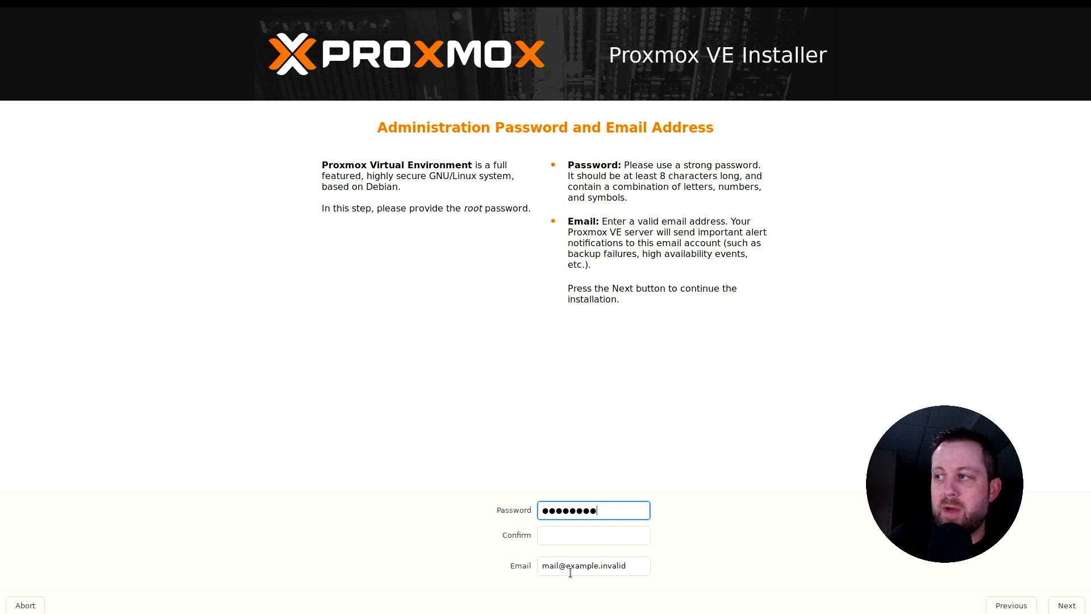
pyautogui.click(543, 536)
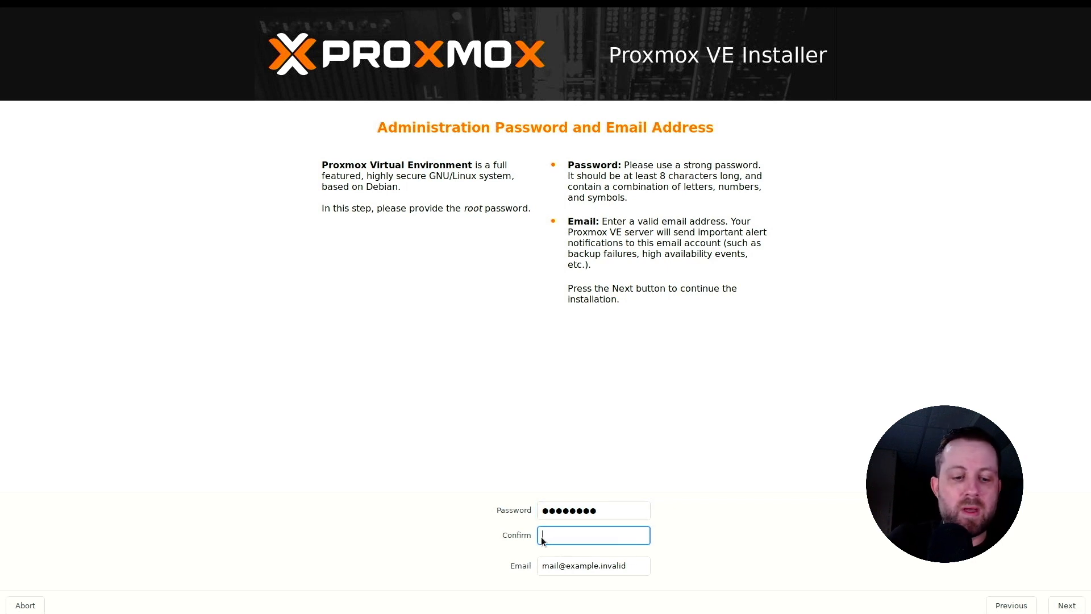
pyautogui.write('********')
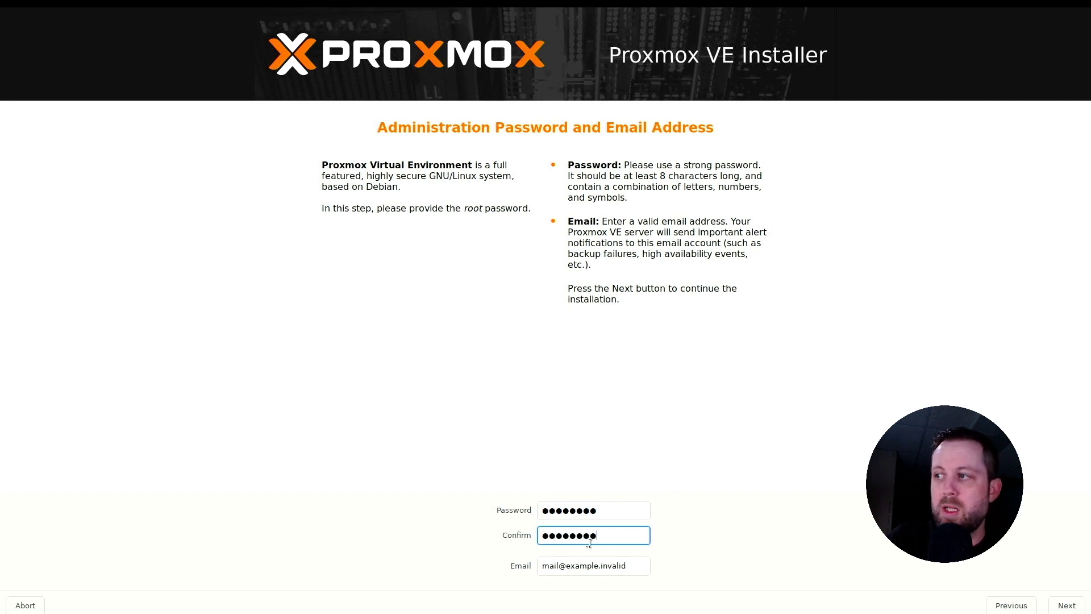
# Change the ending of the administrator's e-mail address to a .com domain and continue to the management network configuration.
pyautogui.click(627, 566)
pyautogui.press('BackSpace')
pyautogui.press('BackSpace')
pyautogui.press('BackSpace')
pyautogui.press('BackSpace')
pyautogui.press('BackSpace')
pyautogui.press('BackSpace')
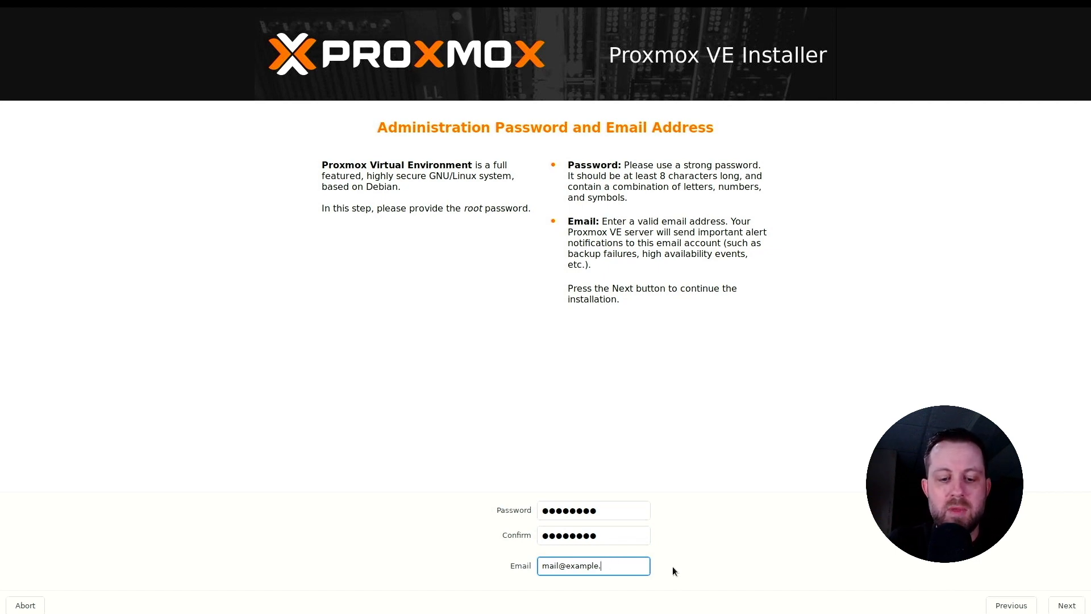
pyautogui.write('com')
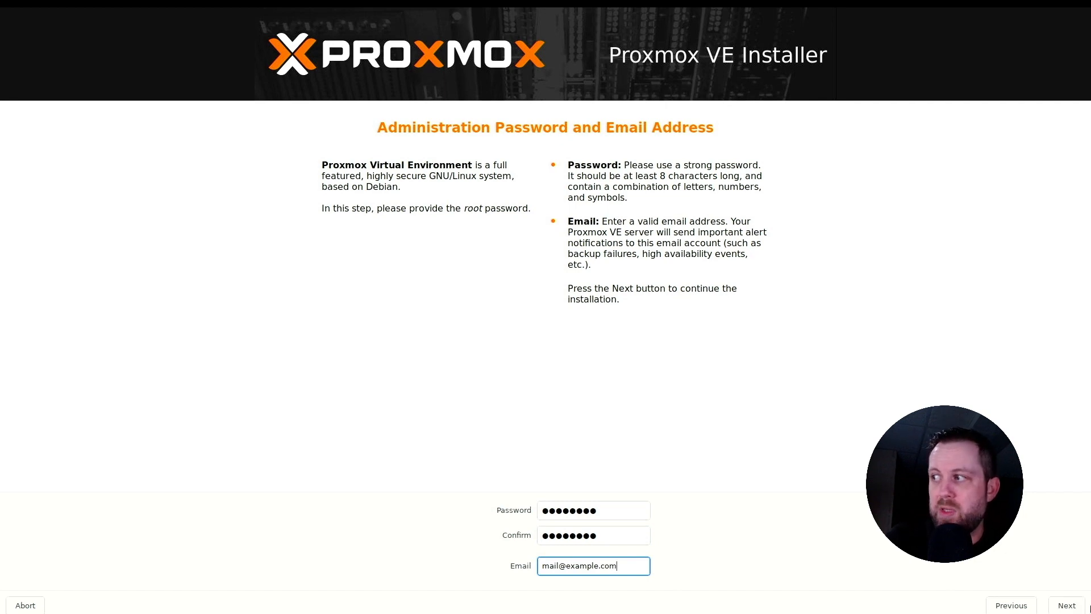
pyautogui.click(1074, 606)
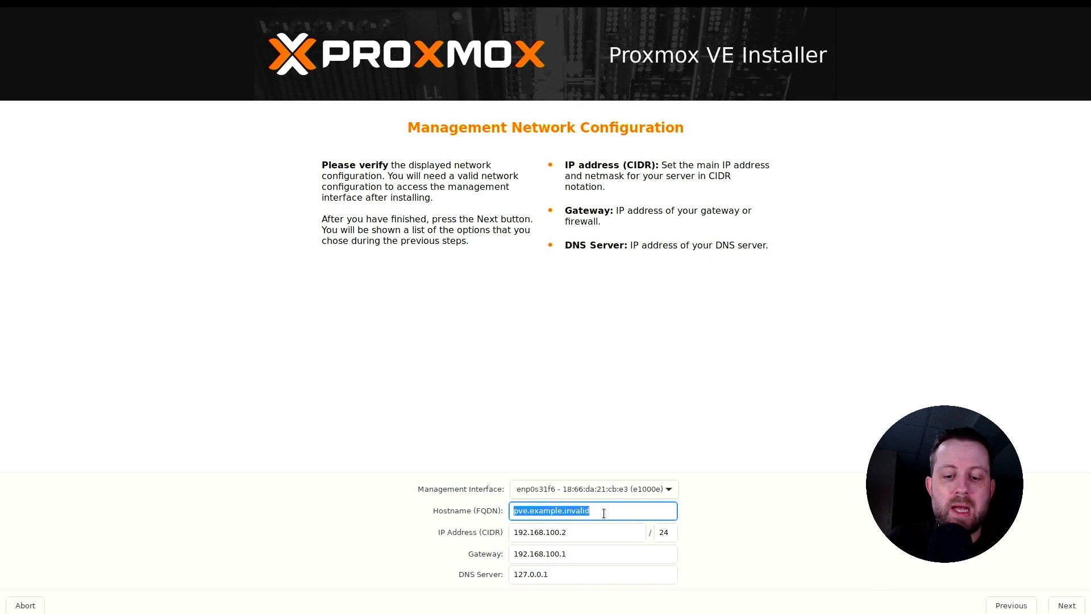
# Set the server's hostname (FQDN) to portforwarded.com.
pyautogui.write('portf')
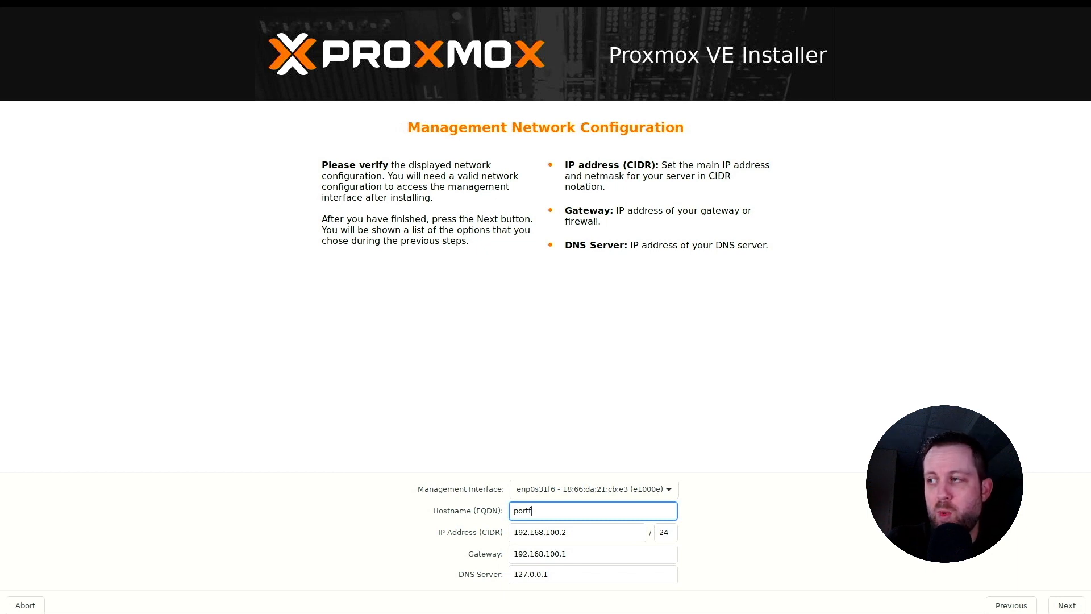
pyautogui.write('orwarded')
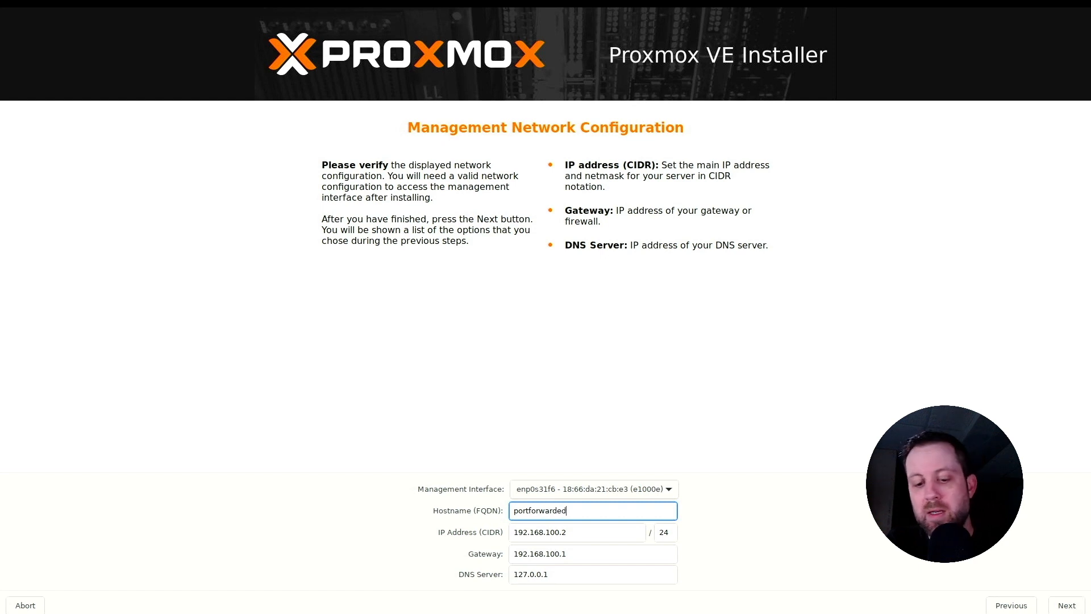
pyautogui.write('.com')
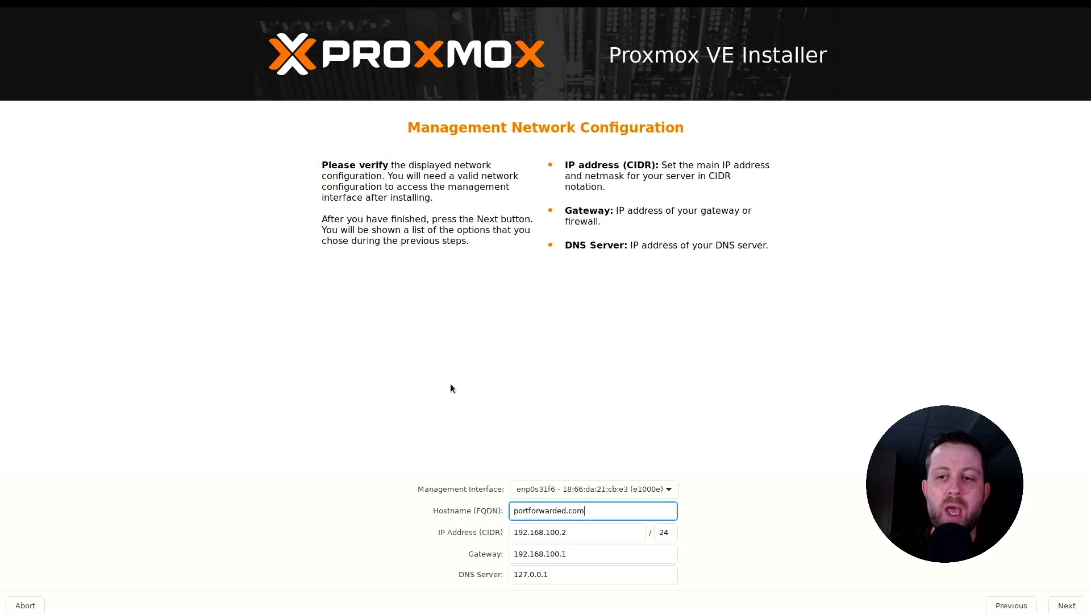
# Set the management IP address to 192.168.171.2 and the gateway to 192.168.171.1.
pyautogui.click(560, 532)
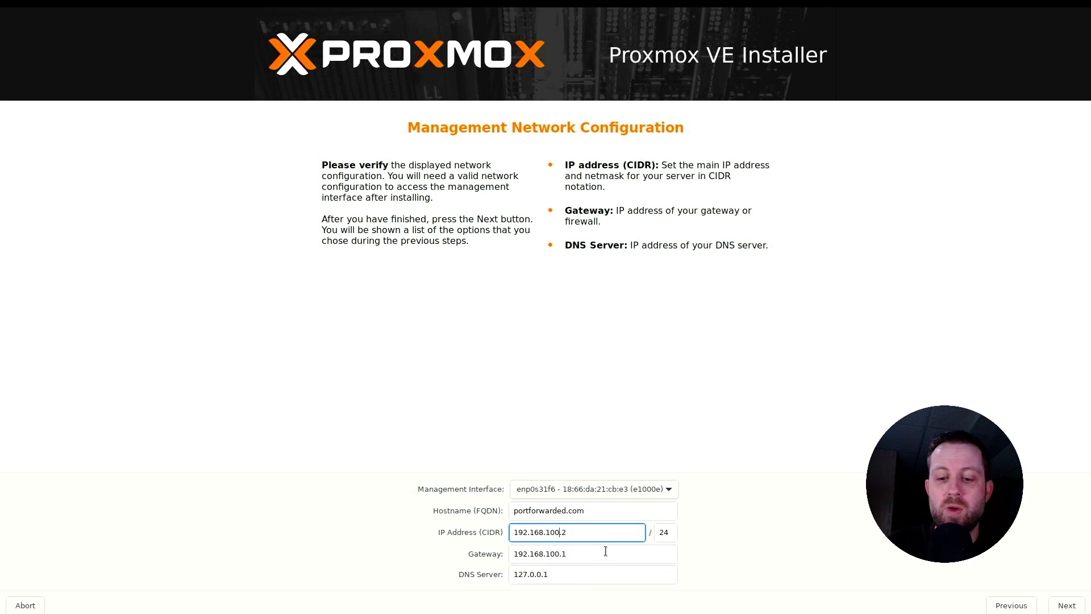
pyautogui.press('BackSpace')
pyautogui.press('BackSpace')
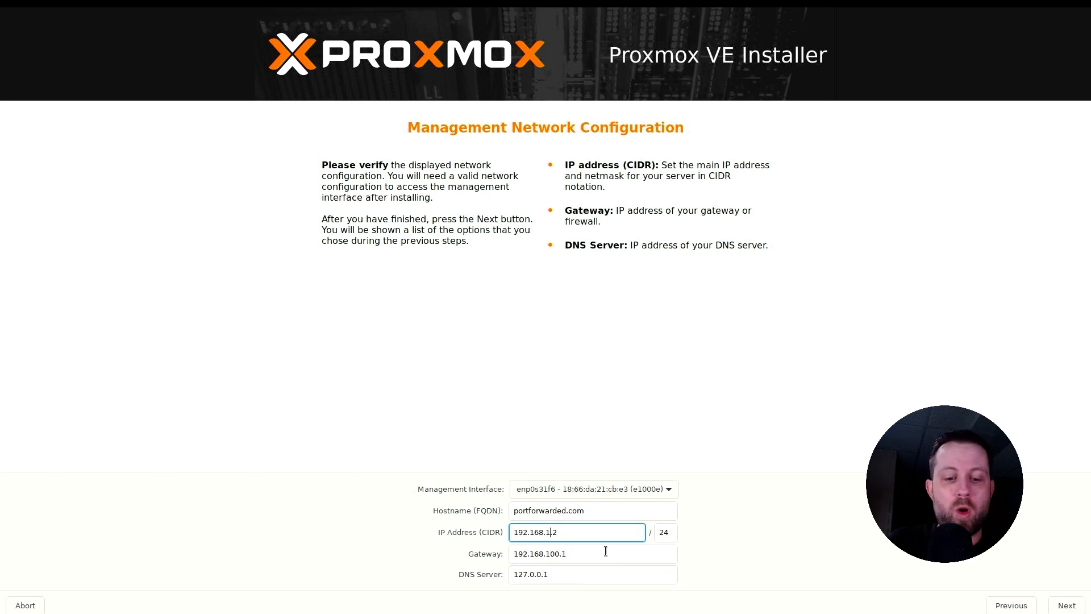
pyautogui.write('71')
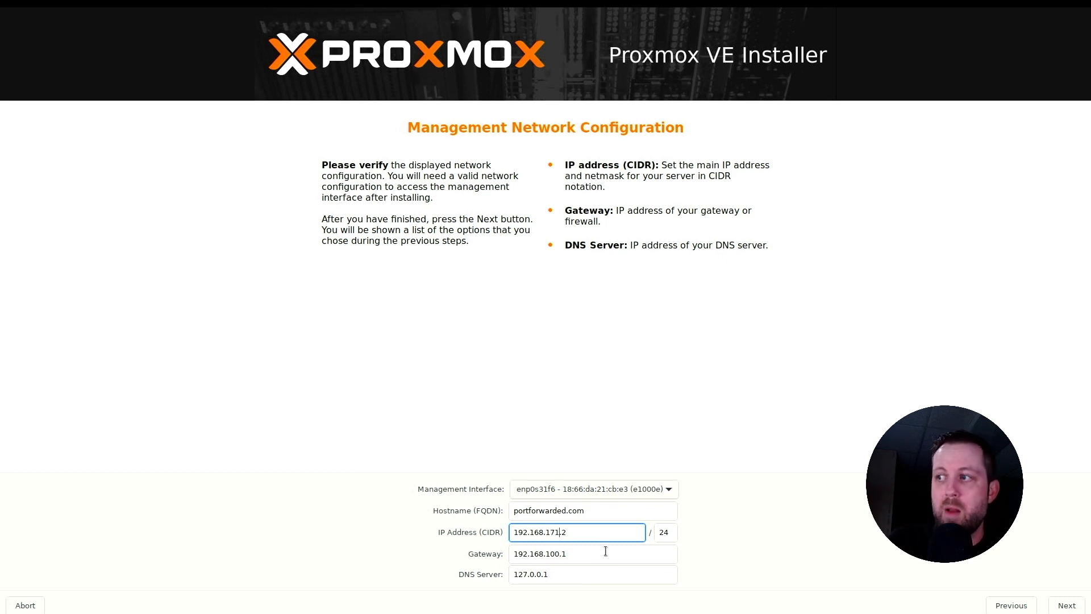
pyautogui.click(562, 553)
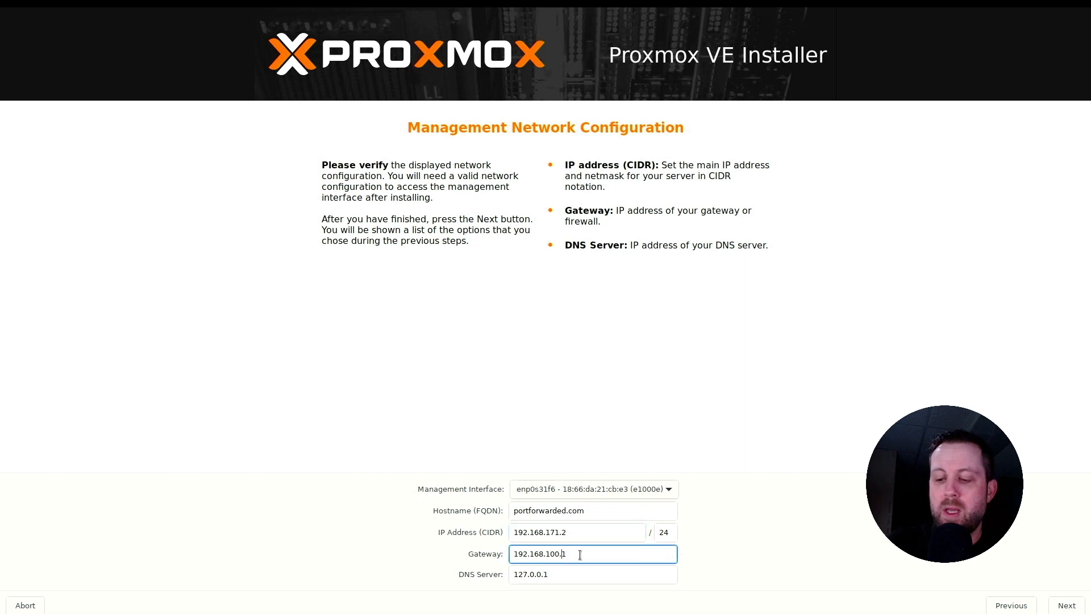
pyautogui.press('BackSpace')
pyautogui.press('BackSpace')
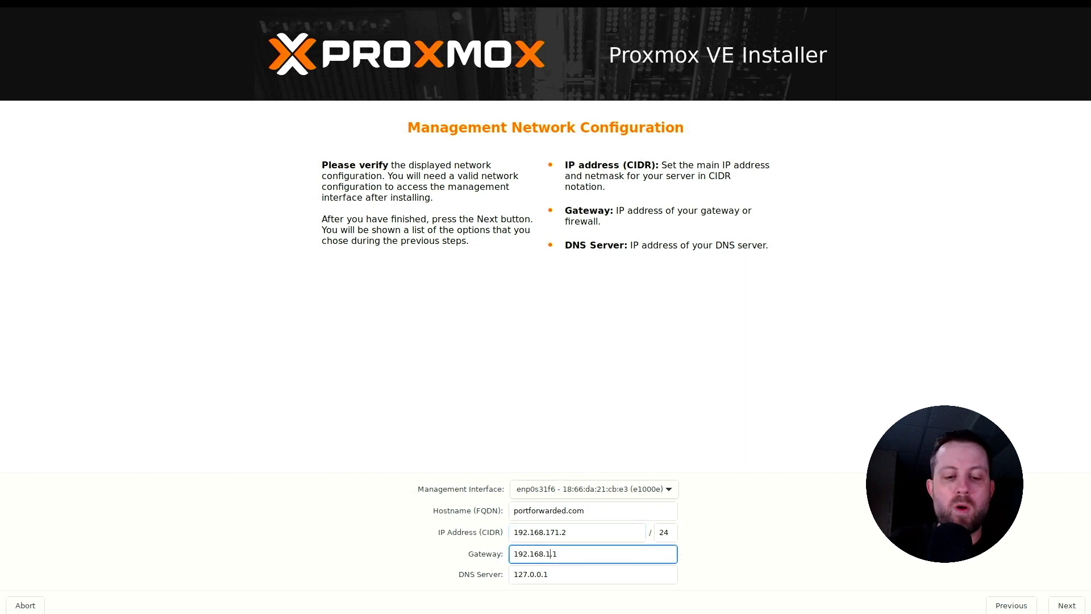
pyautogui.write('71')
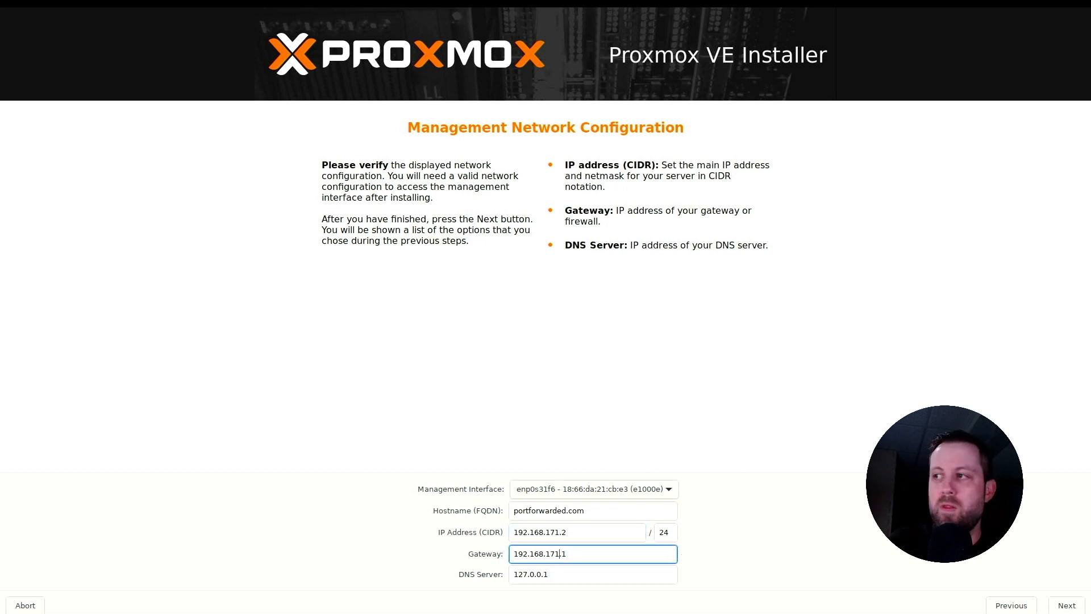
# Set the DNS server of the management network configuration to 1.1.1.1.
pyautogui.click(578, 578)
pyautogui.press('BackSpace')
pyautogui.press('BackSpace')
pyautogui.press('BackSpace')
pyautogui.press('BackSpace')
pyautogui.press('BackSpace')
pyautogui.press('BackSpace')
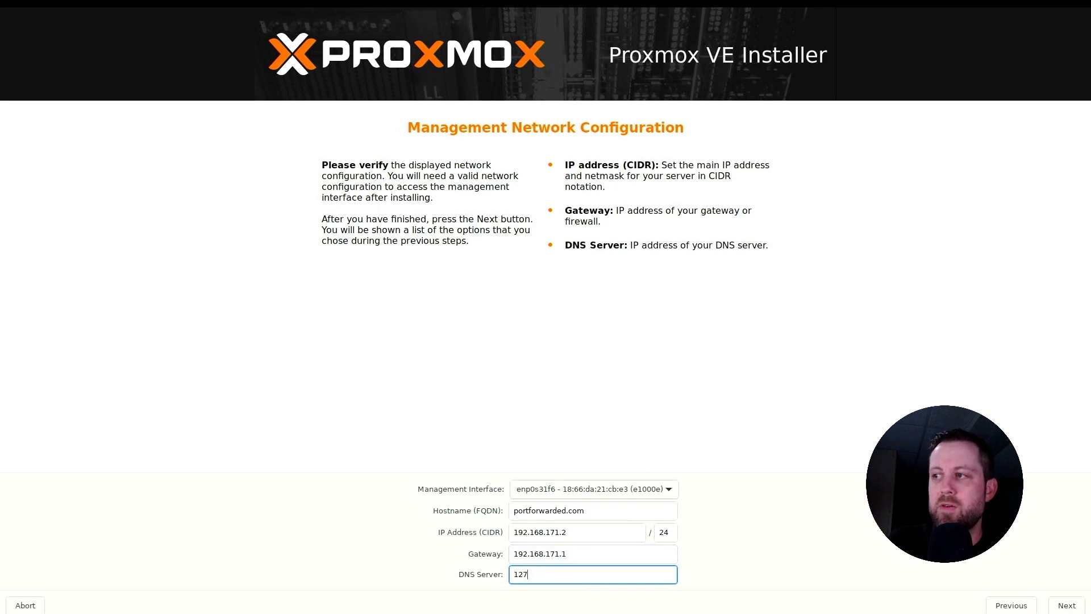
pyautogui.press('BackSpace')
pyautogui.press('BackSpace')
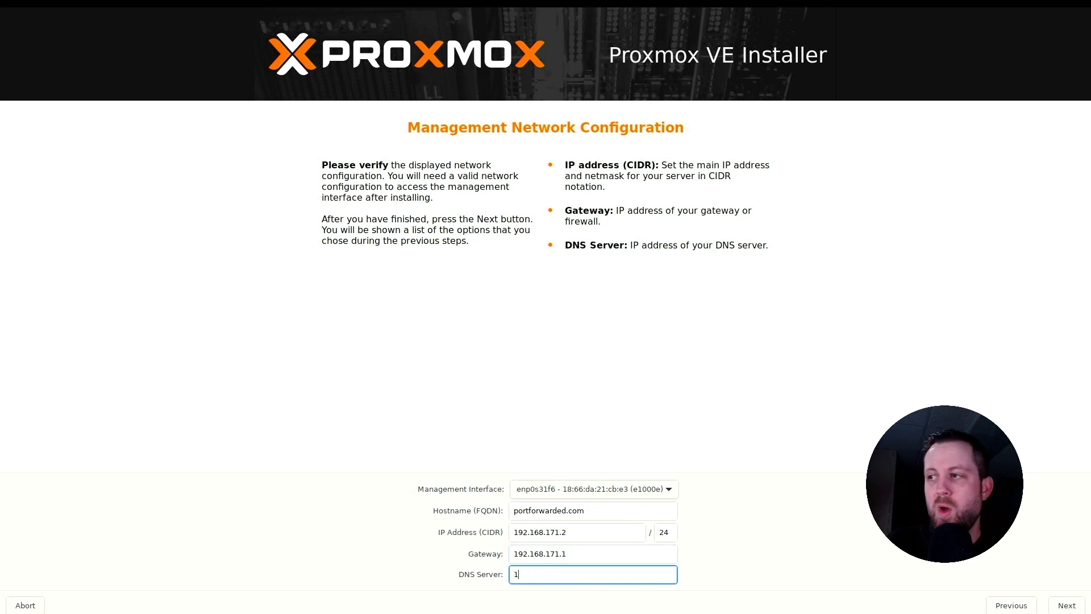
pyautogui.write('.1.1.1')
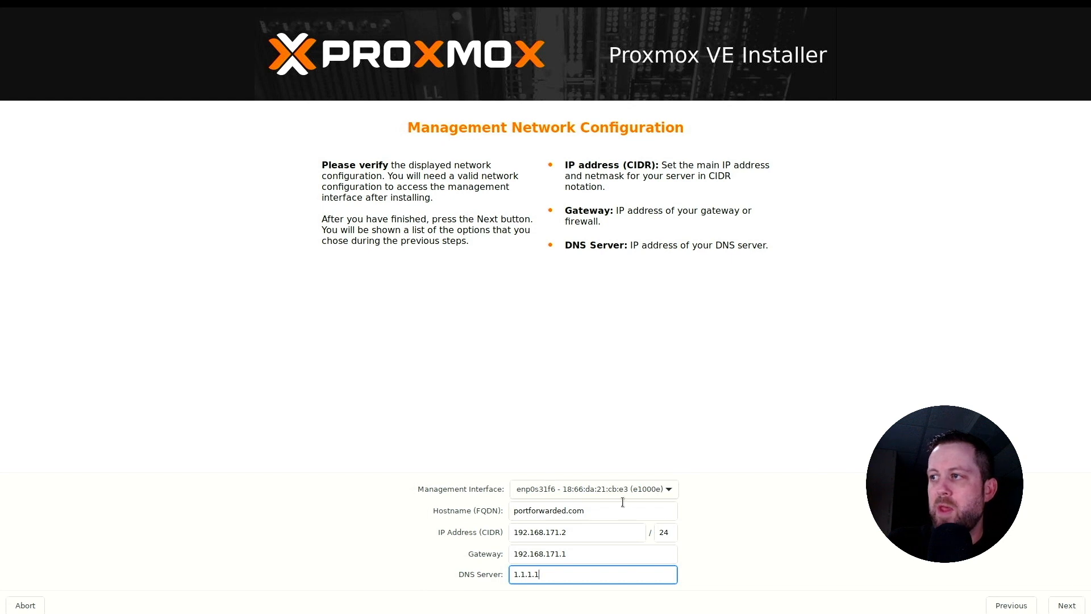
# Choose the wired interface enp0s31f6 as the management interface and start the installation from the summary page.
pyautogui.click(599, 490)
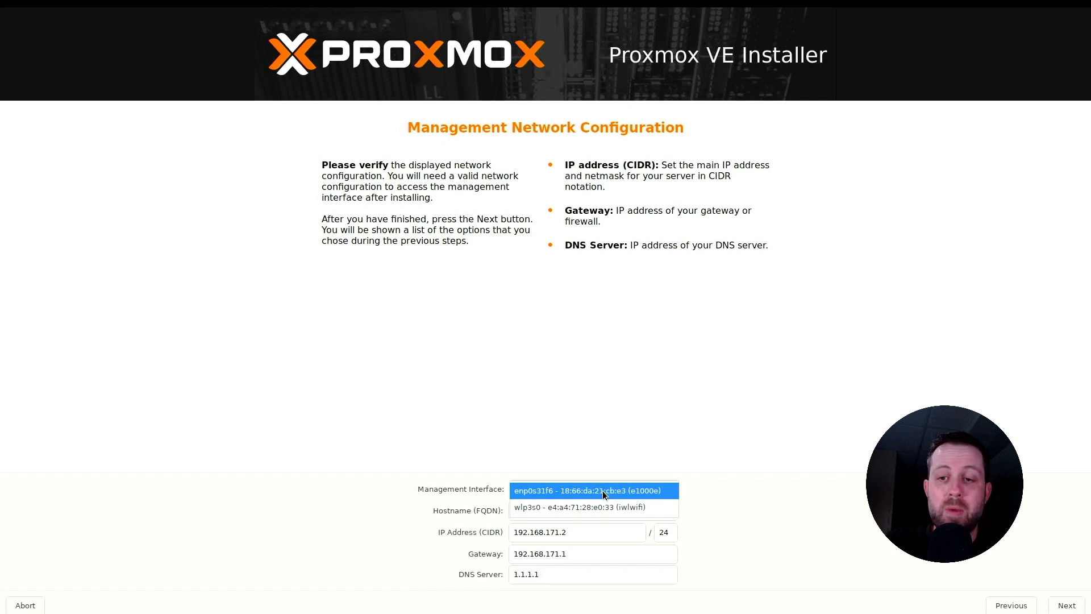
pyautogui.click(603, 490)
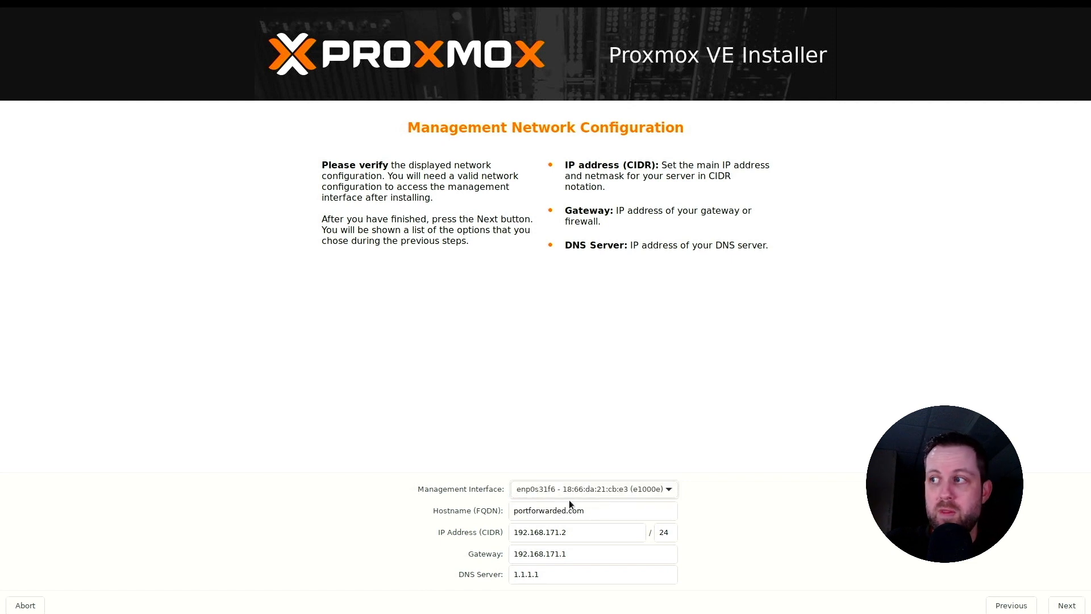
pyautogui.click(1066, 606)
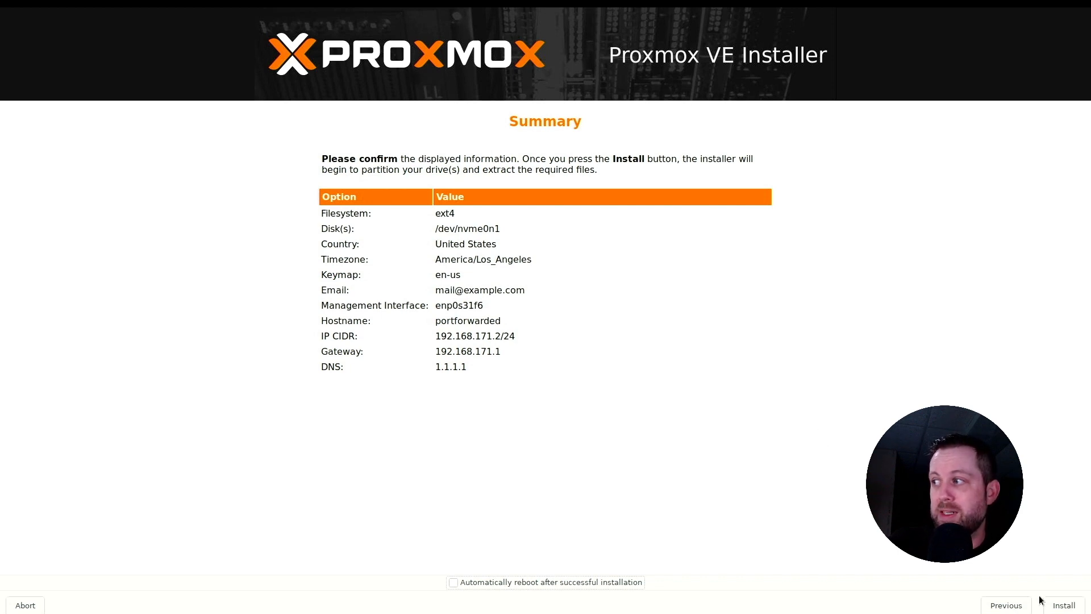
pyautogui.click(1065, 607)
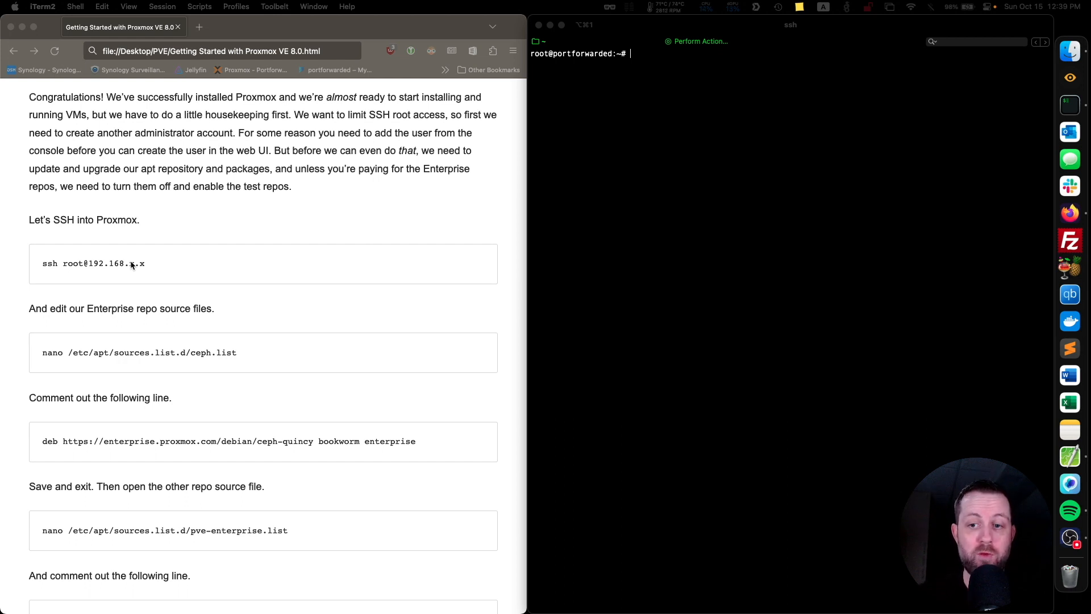
# In the iTerm2 SSH session, open /etc/network/interfaces in nano to review the network configuration, and exit the editor.
pyautogui.click(656, 69)
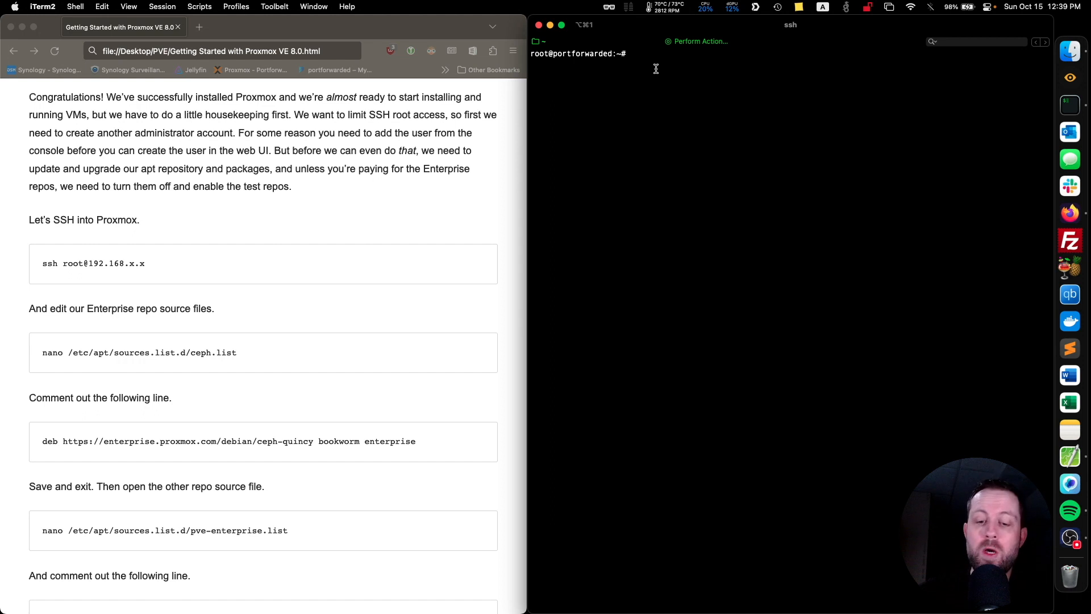
pyautogui.write('nano /')
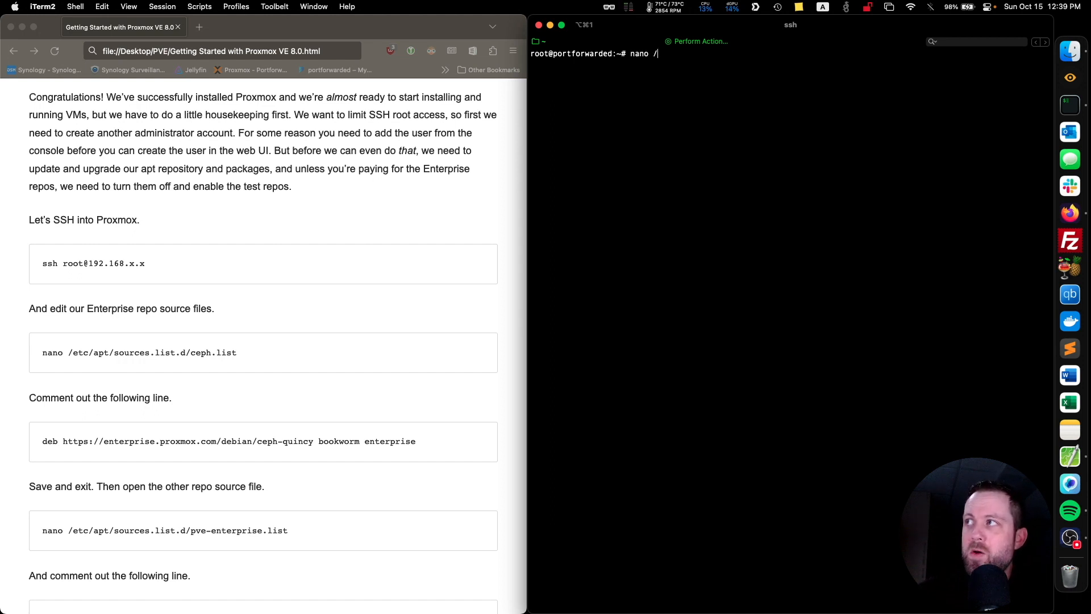
pyautogui.write('etc/network')
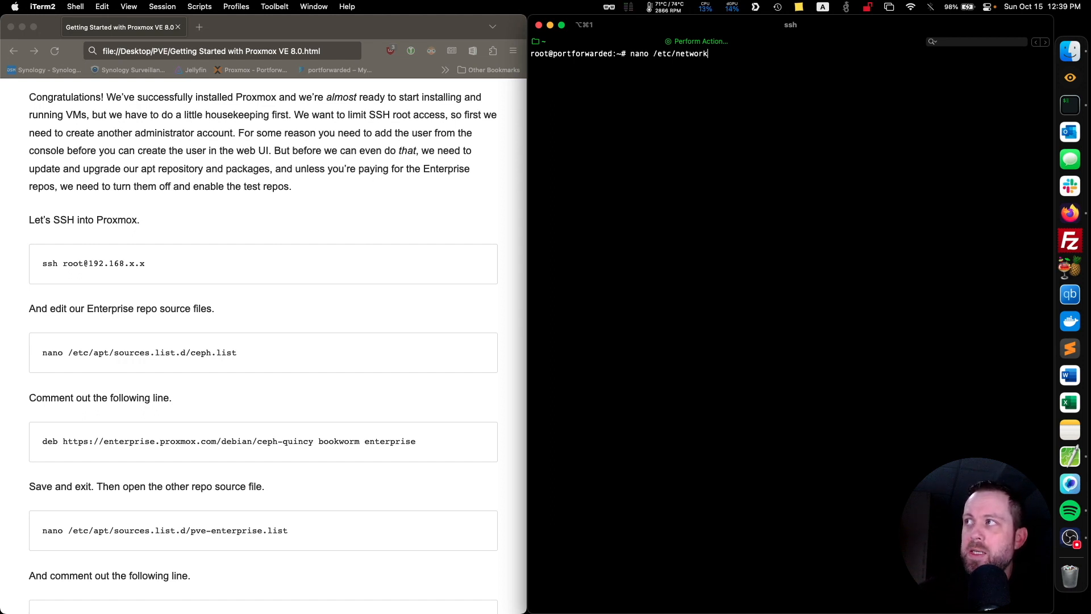
pyautogui.write('/interfaces')
pyautogui.press('Return')
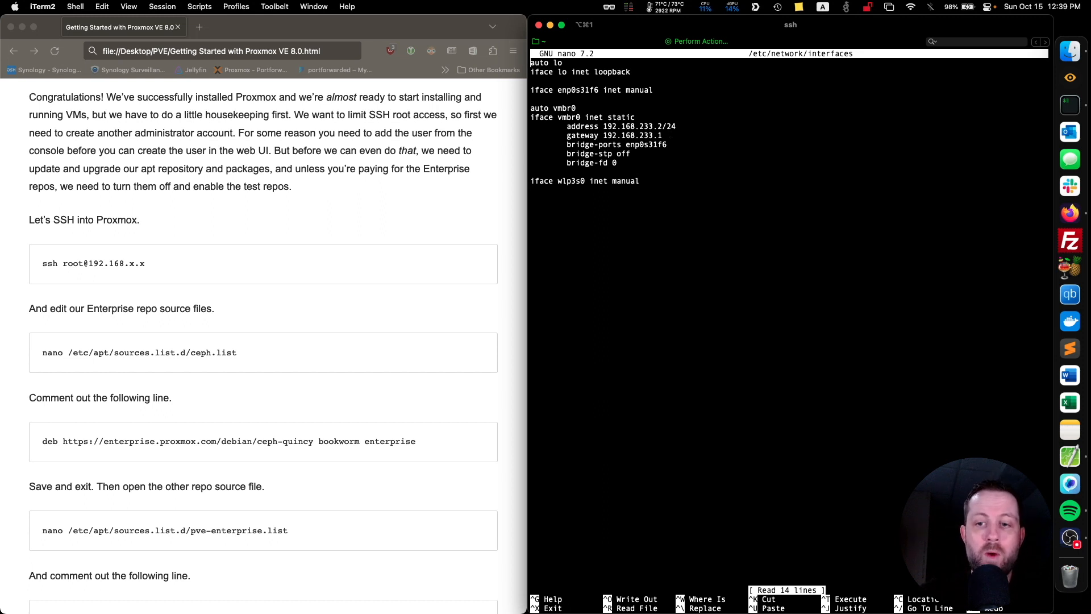
pyautogui.hotkey('ctrl', 'x')
pyautogui.write('sy')
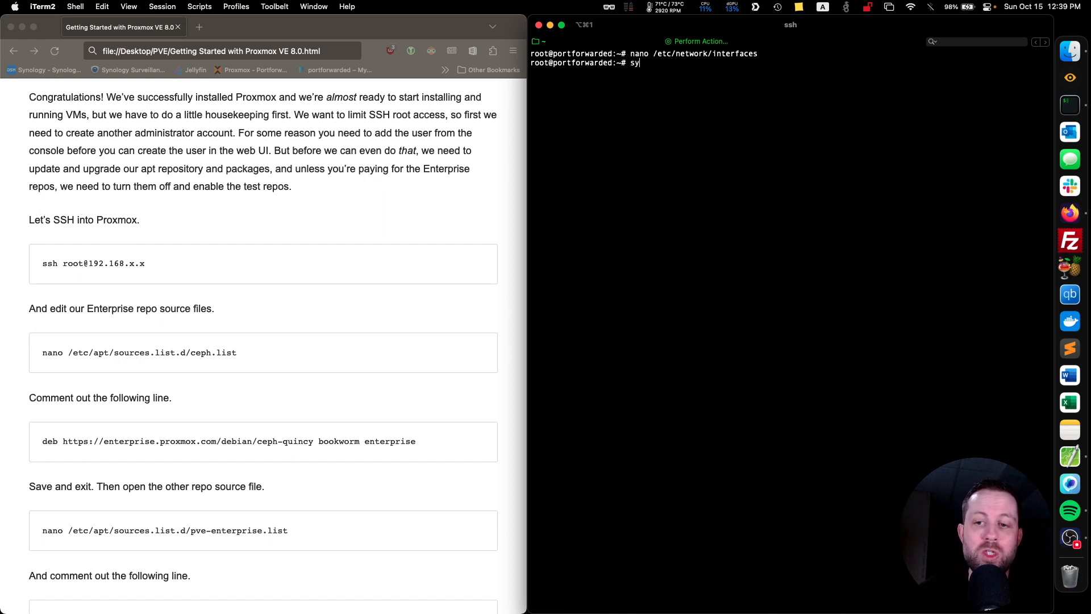
pyautogui.write('stemctl')
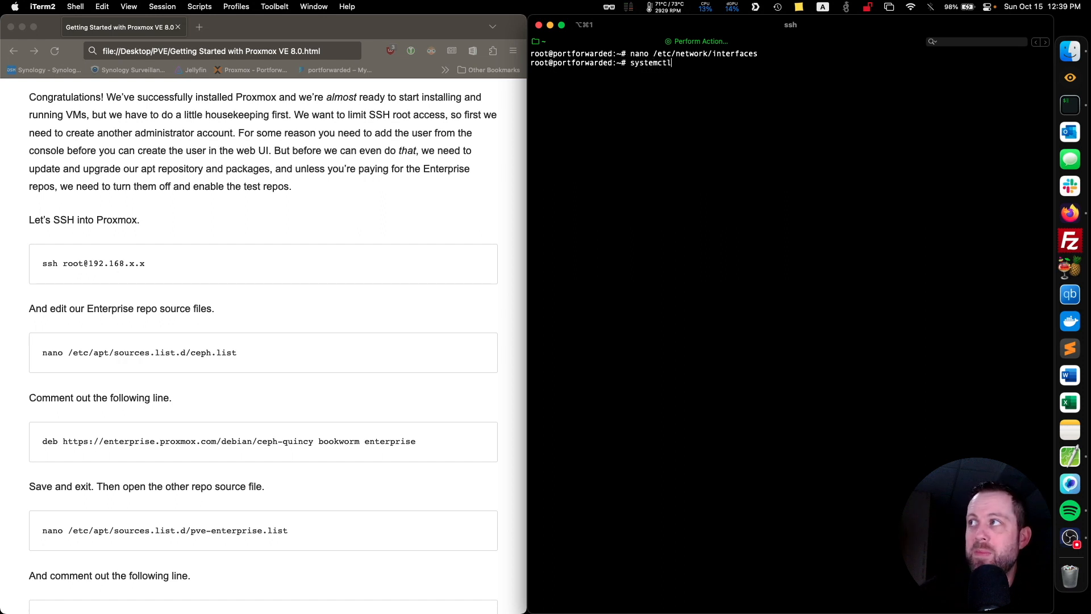
pyautogui.write(' restart networking')
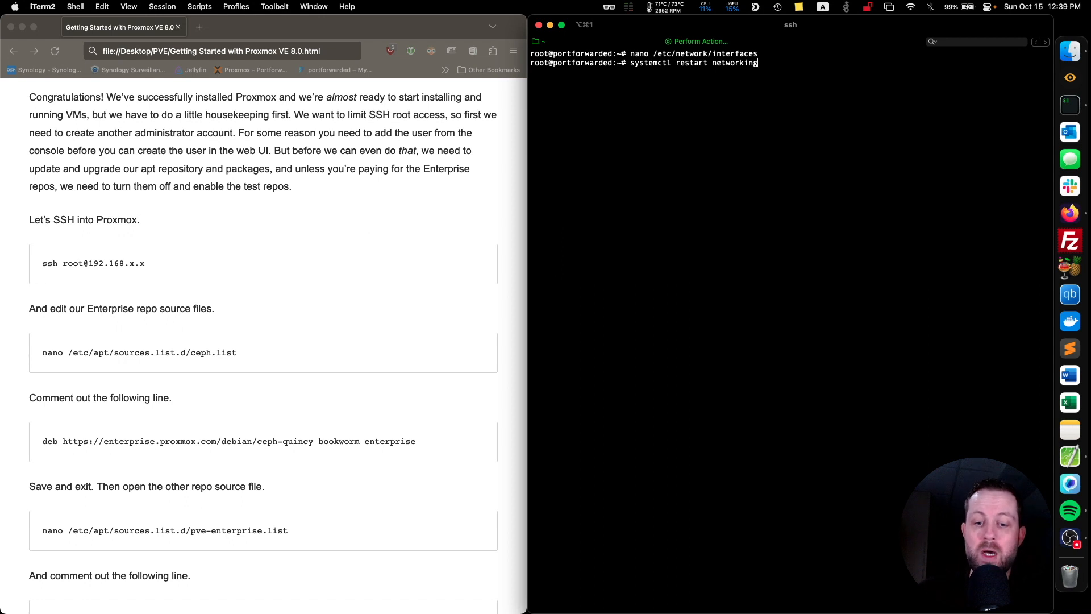
pyautogui.press('BackSpace')
pyautogui.press('BackSpace')
pyautogui.press('BackSpace')
pyautogui.press('BackSpace')
pyautogui.press('BackSpace')
pyautogui.press('BackSpace')
pyautogui.press('BackSpace')
pyautogui.press('BackSpace')
pyautogui.press('BackSpace')
pyautogui.press('BackSpace')
pyautogui.press('BackSpace')
pyautogui.press('BackSpace')
pyautogui.press('BackSpace')
pyautogui.press('BackSpace')
pyautogui.press('BackSpace')
pyautogui.press('BackSpace')
pyautogui.press('BackSpace')
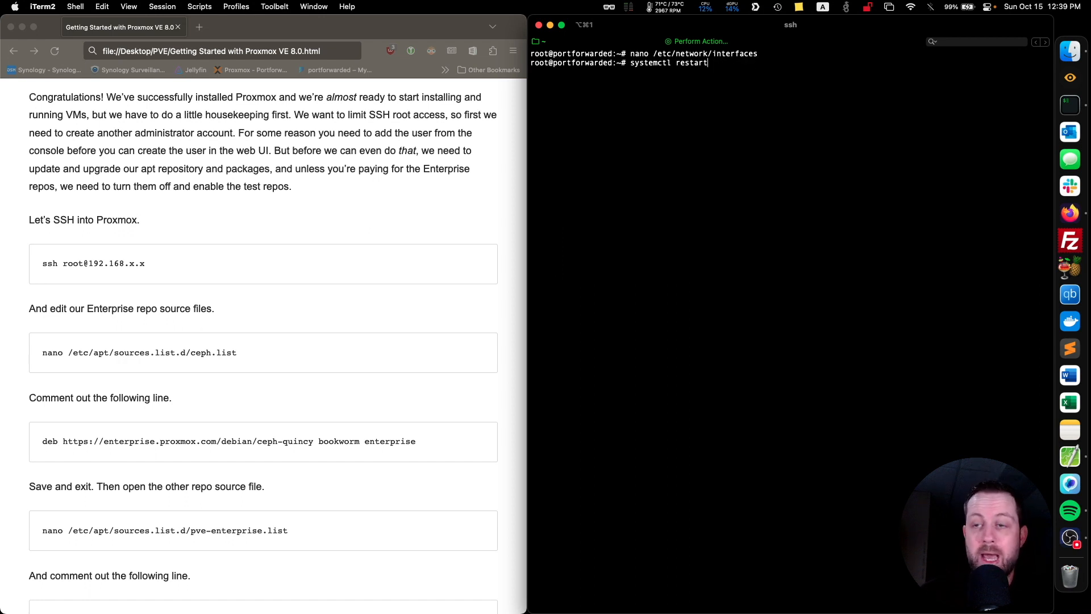
pyautogui.press('BackSpace')
pyautogui.press('BackSpace')
pyautogui.press('BackSpace')
pyautogui.press('BackSpace')
pyautogui.press('BackSpace')
pyautogui.press('BackSpace')
pyautogui.press('BackSpace')
pyautogui.press('BackSpace')
pyautogui.press('BackSpace')
pyautogui.press('BackSpace')
pyautogui.press('BackSpace')
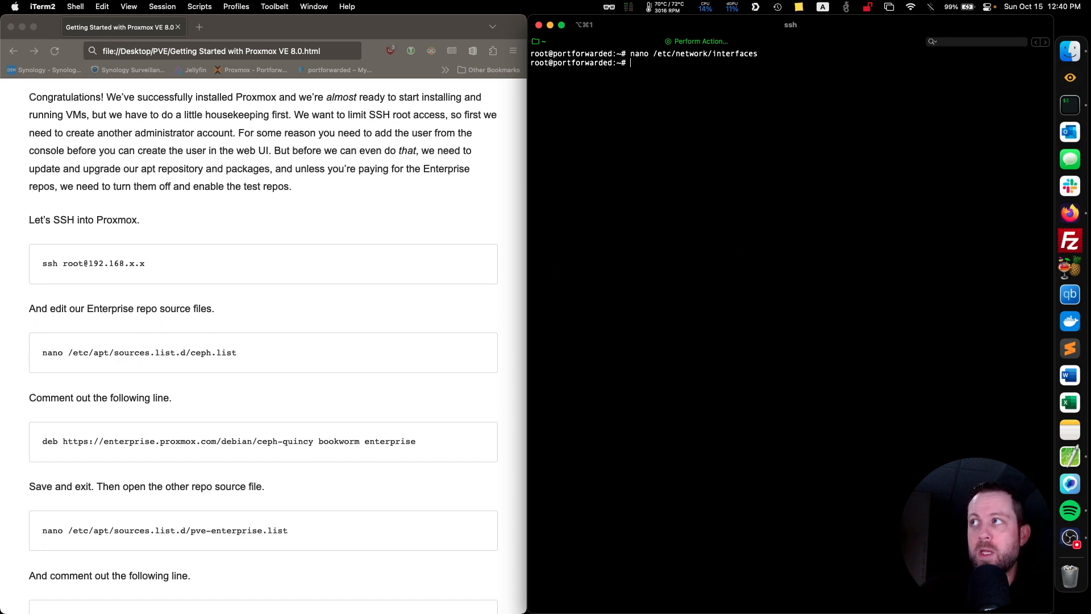
# Try to update and upgrade the packages with apt update && apt upgrade -y, and clear the terminal.
pyautogui.write('apt update ')
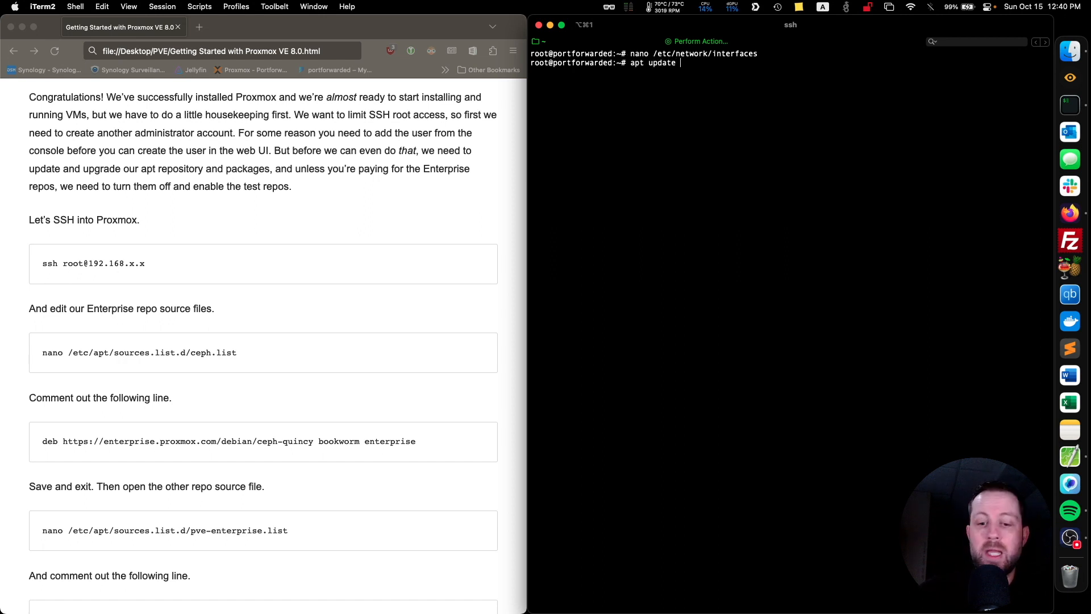
pyautogui.write('&& apt ')
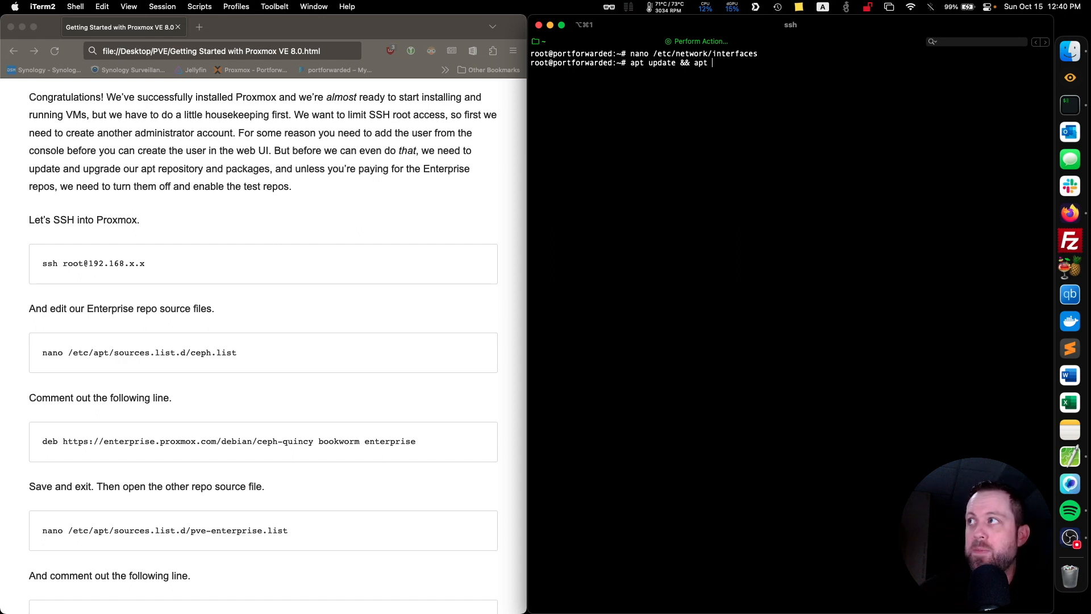
pyautogui.write('upgrade -y')
pyautogui.press('Return')
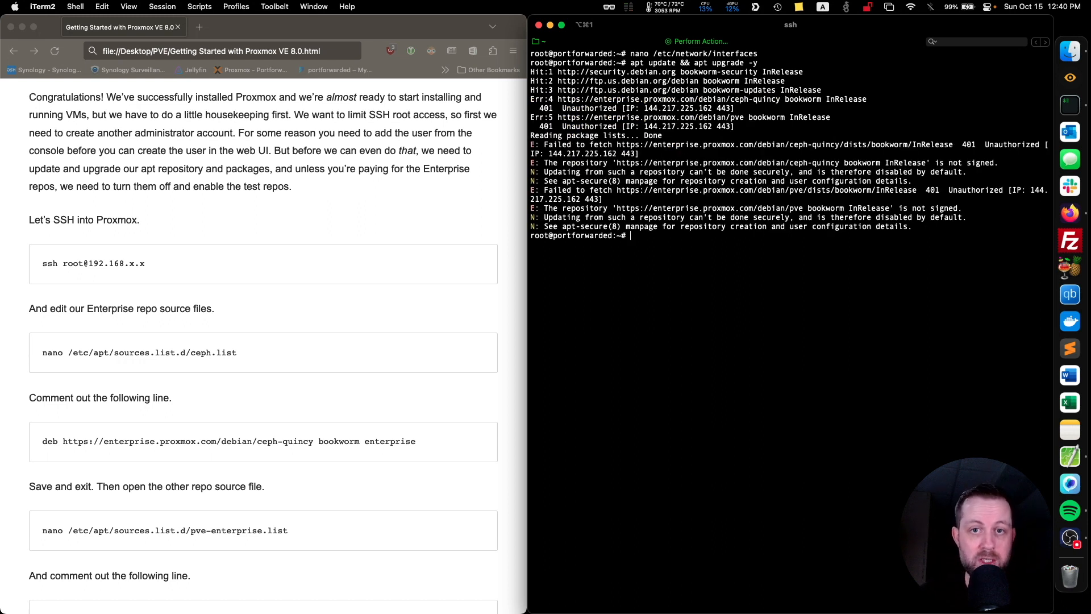
pyautogui.write('c')
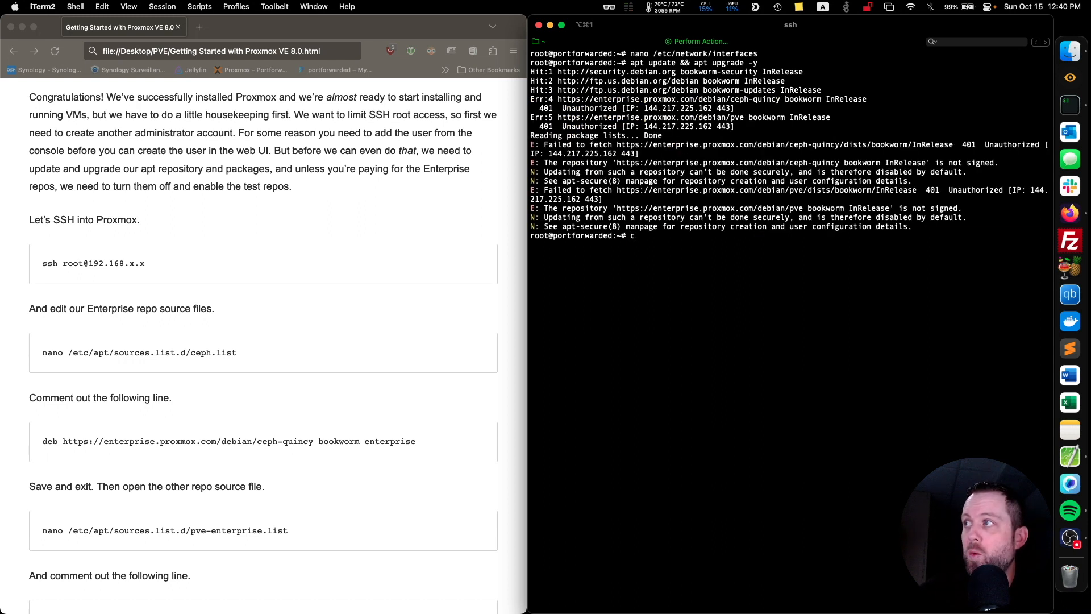
pyautogui.write('lear')
pyautogui.press('Return')
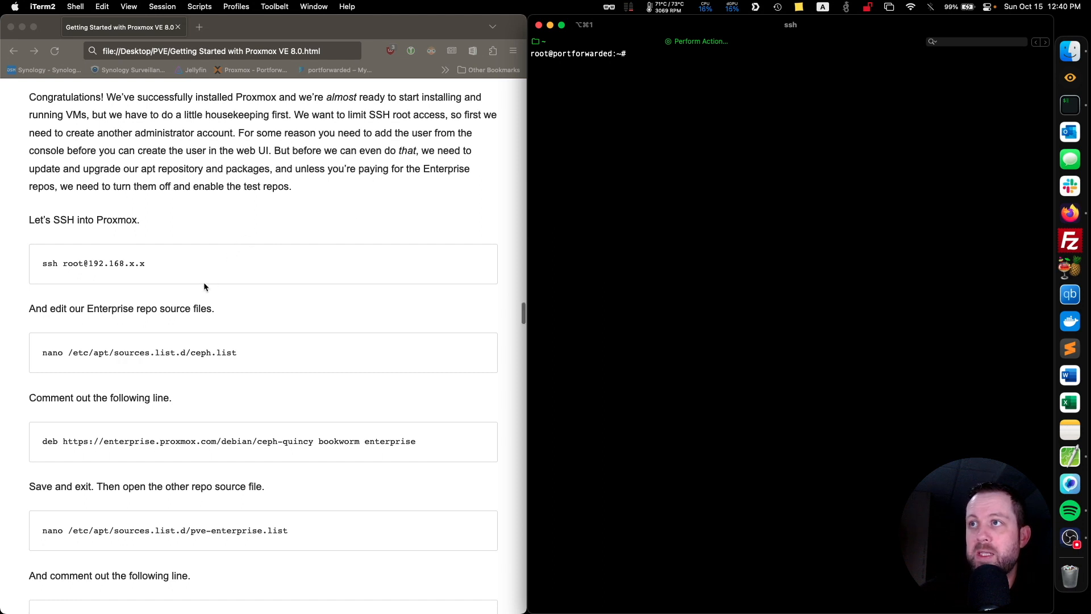
# Open /etc/apt/sources.list.d/ceph.list in nano in the SSH session, using the command copied from the guide.
pyautogui.scroll(-3, 205, 286)
pyautogui.scroll(-3, 206, 287)
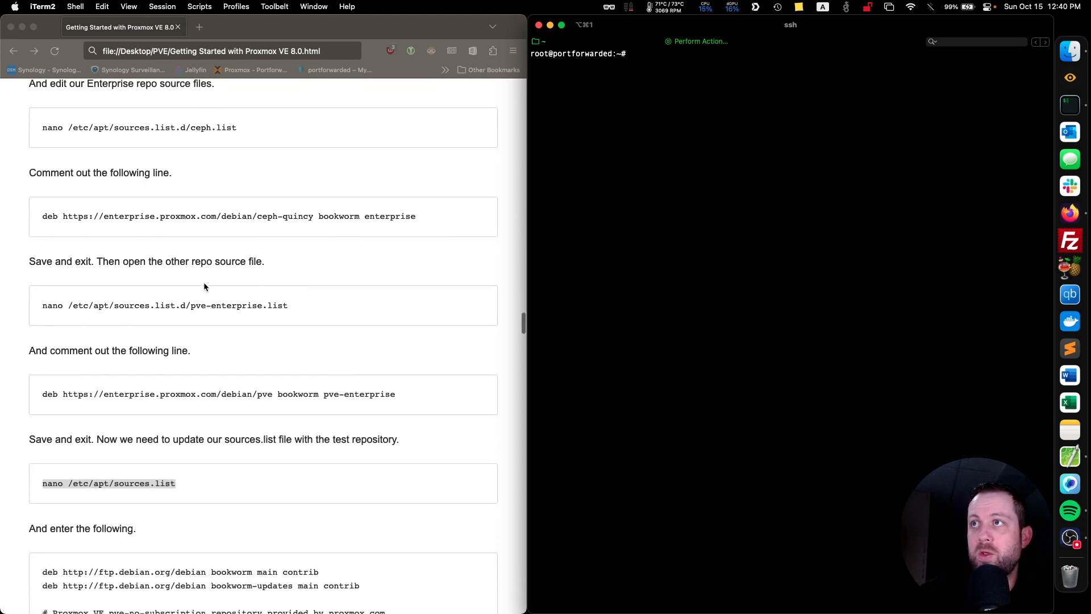
pyautogui.click(243, 127)
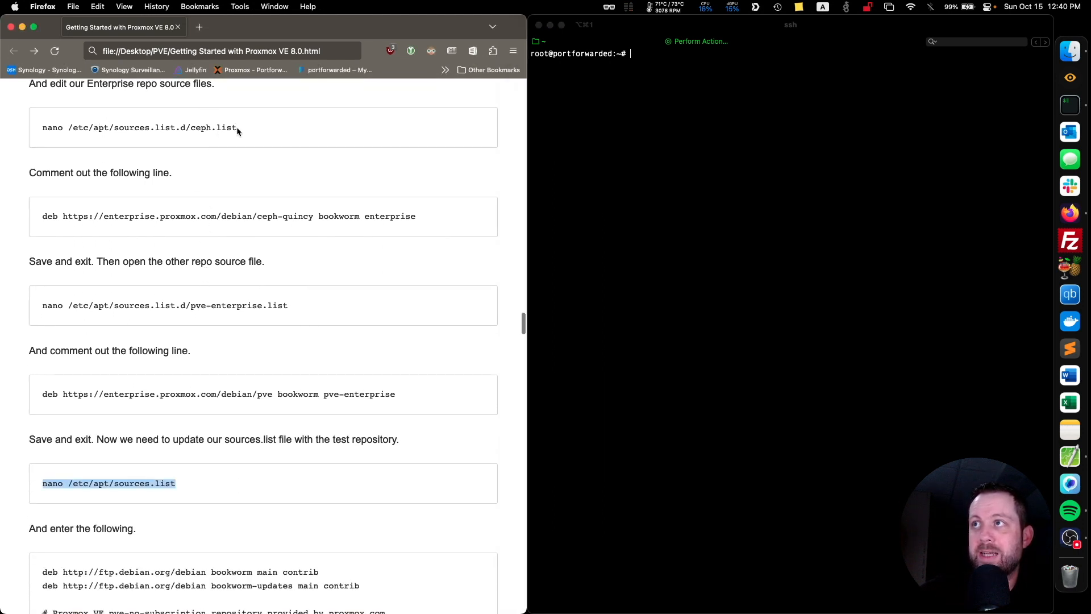
pyautogui.moveTo(237, 128); pyautogui.dragTo(41, 127)
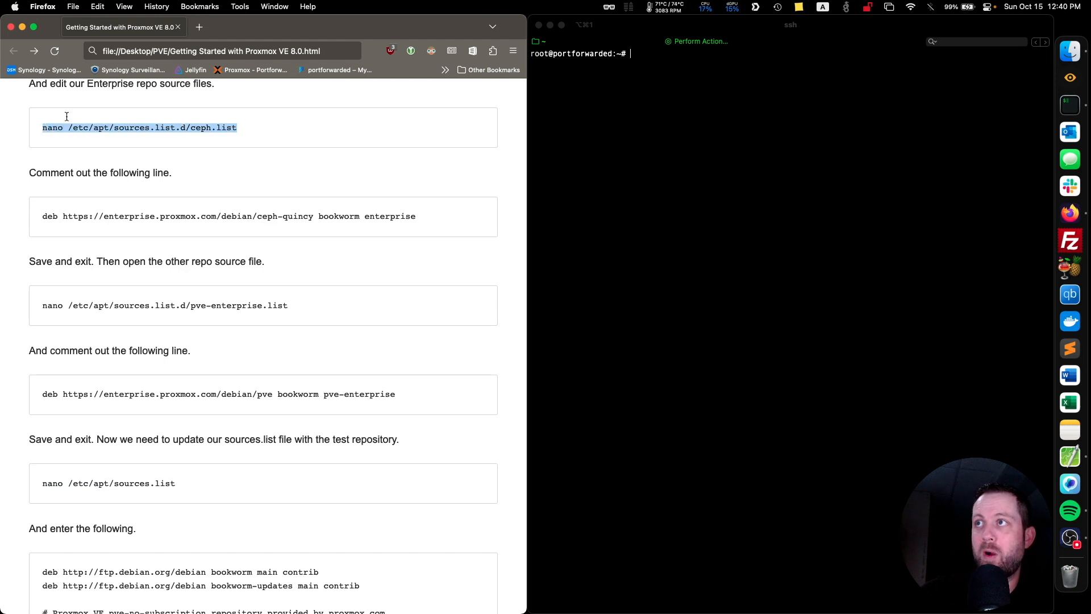
pyautogui.click(645, 54)
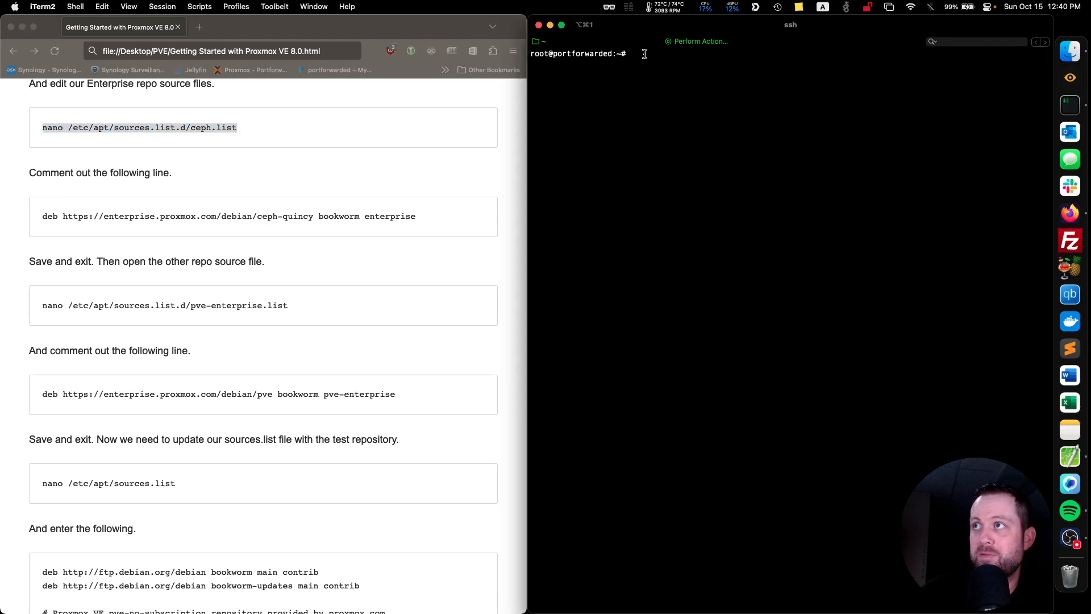
pyautogui.press('super+v')
pyautogui.press('Return')
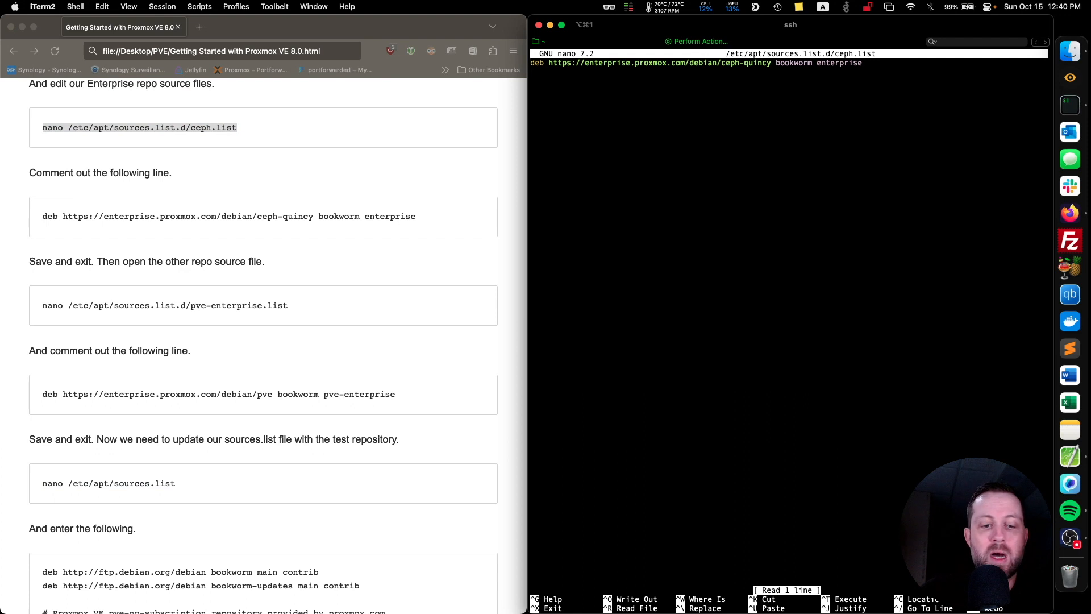
# Comment out the ceph-quincy enterprise repository line with # and save and close ceph.list.
pyautogui.write('#')
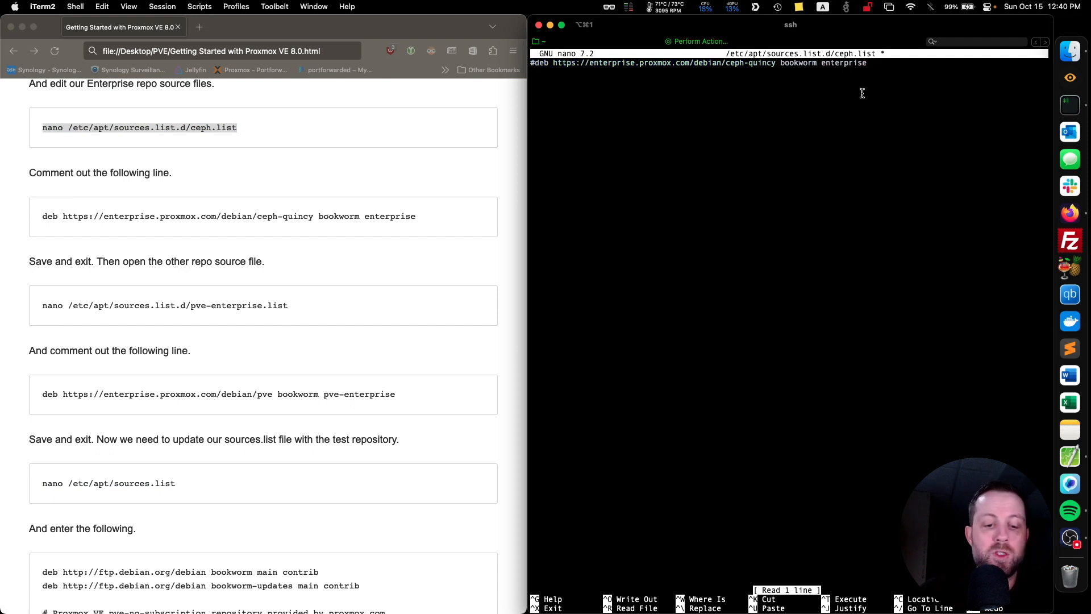
pyautogui.hotkey('ctrl', 'x')
pyautogui.press('y')
pyautogui.press('Return')
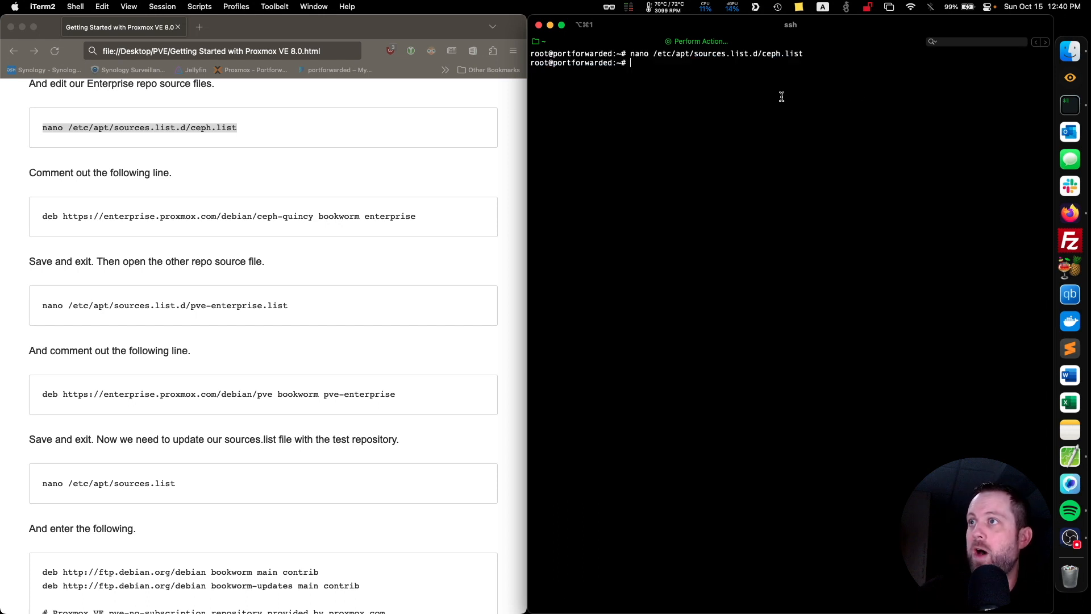
# Copy the guide's nano command for /etc/apt/sources.list.d/pve-enterprise.list and run it in the SSH session.
pyautogui.scroll(-3, 343, 255)
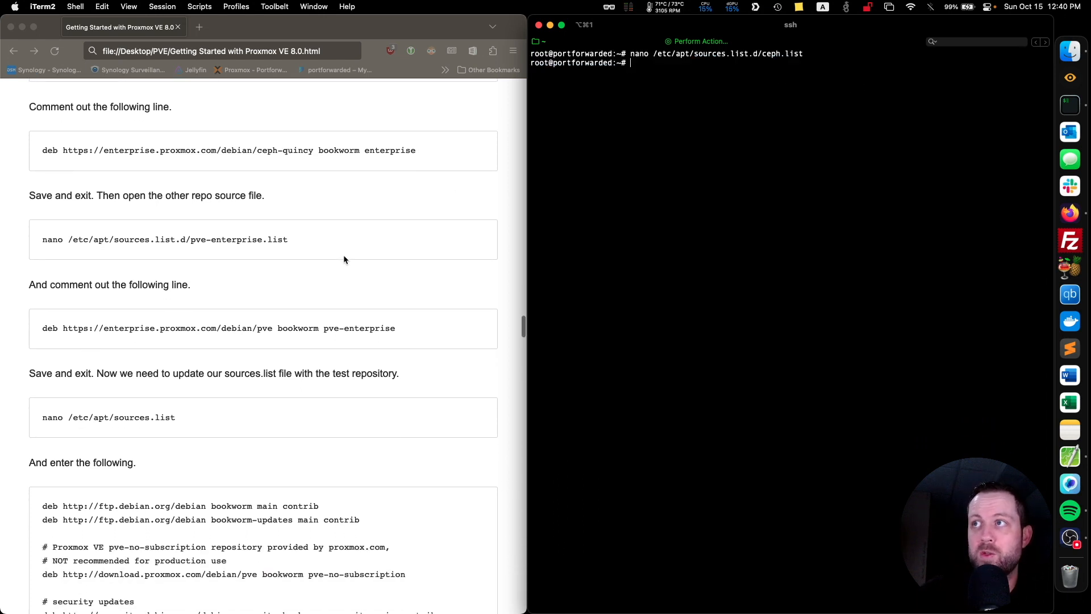
pyautogui.click(289, 239)
pyautogui.moveTo(289, 239); pyautogui.dragTo(43, 242)
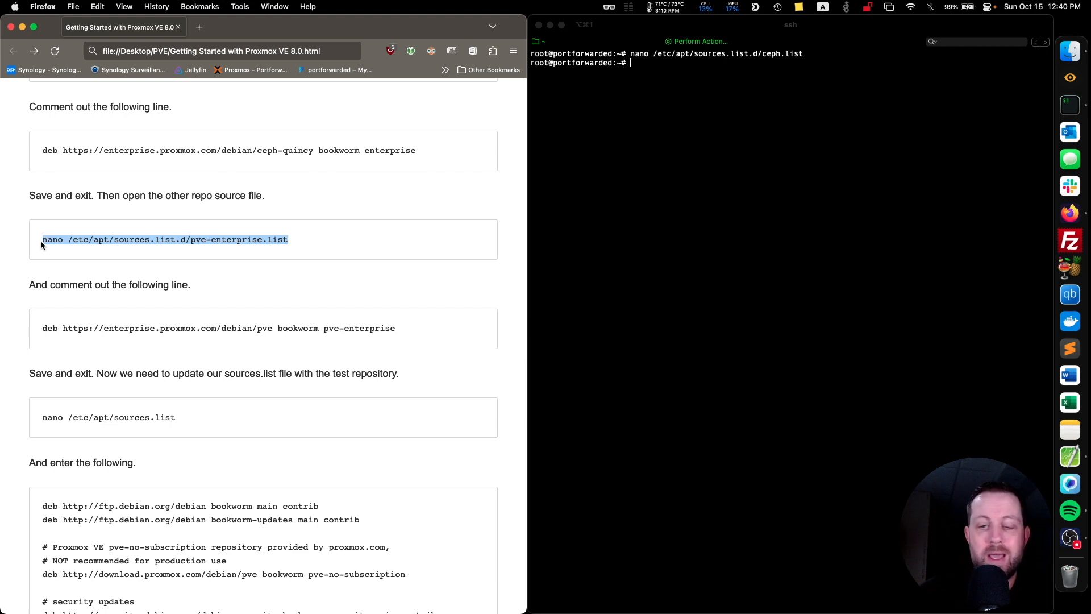
pyautogui.press('super+c')
pyautogui.click(679, 101)
pyautogui.press('super+v')
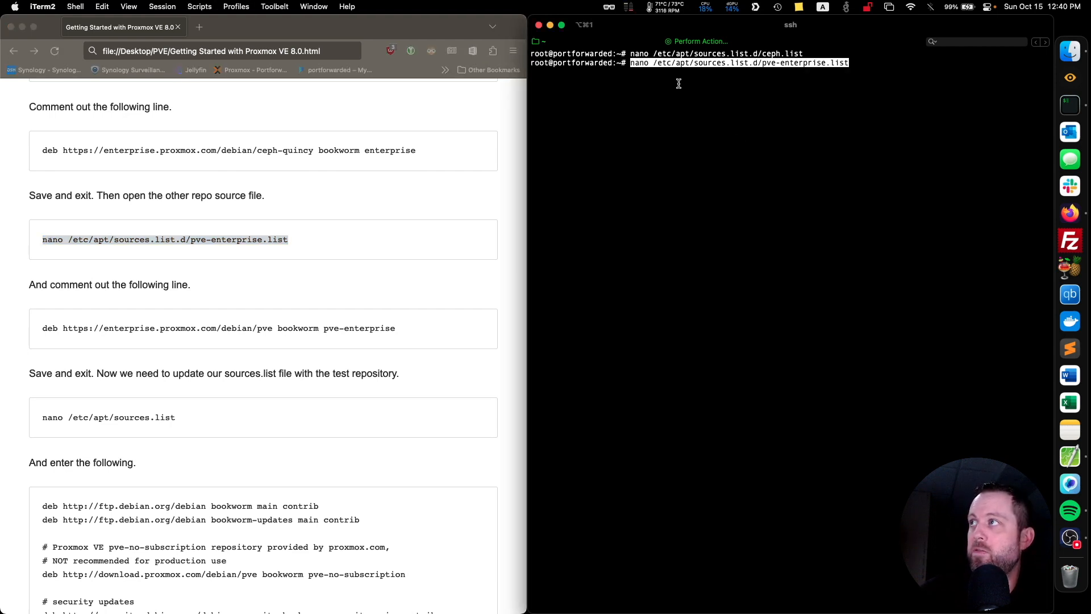
pyautogui.press('Return')
# Comment out the pve-enterprise repository line with # and save and close pve-enterprise.list.
pyautogui.write('#')
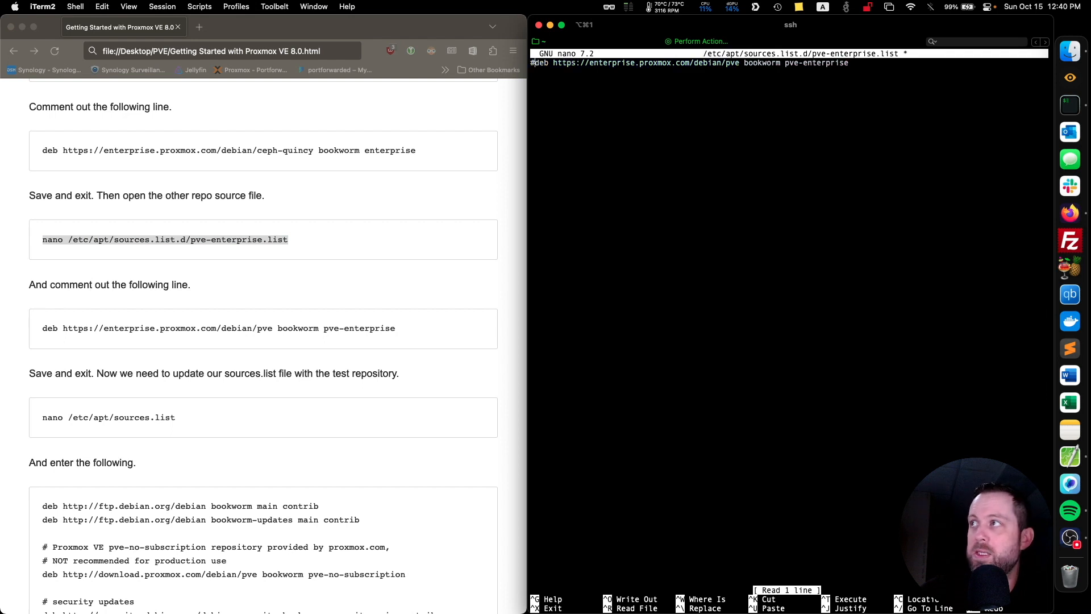
pyautogui.hotkey('ctrl', 'x')
pyautogui.press('y')
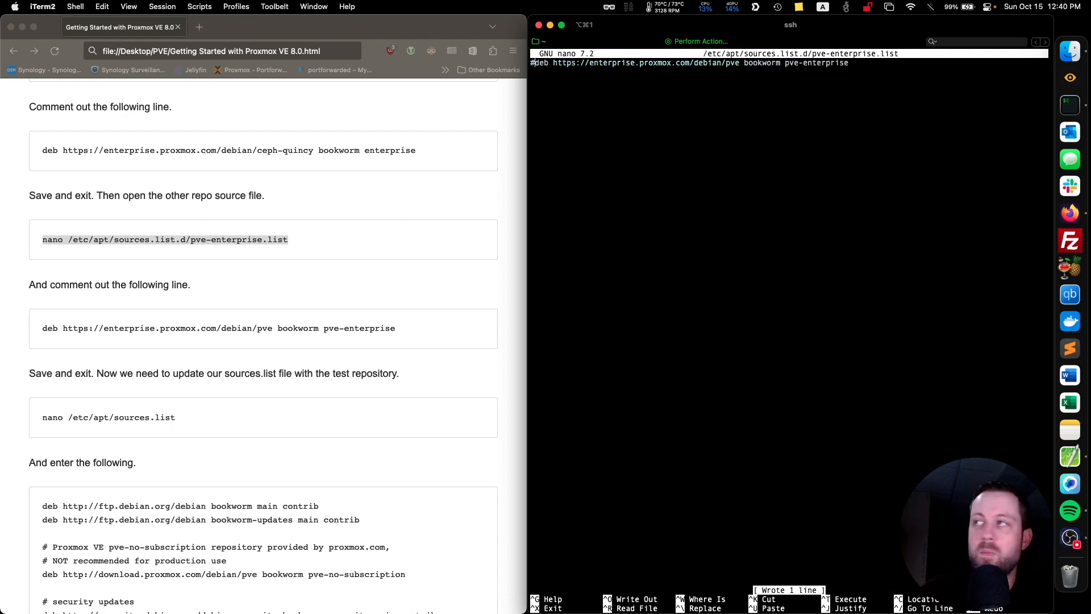
pyautogui.press('Return')
# Copy the guide's nano command for /etc/apt/sources.list and run it in the SSH session.
pyautogui.scroll(-8, 373, 213)
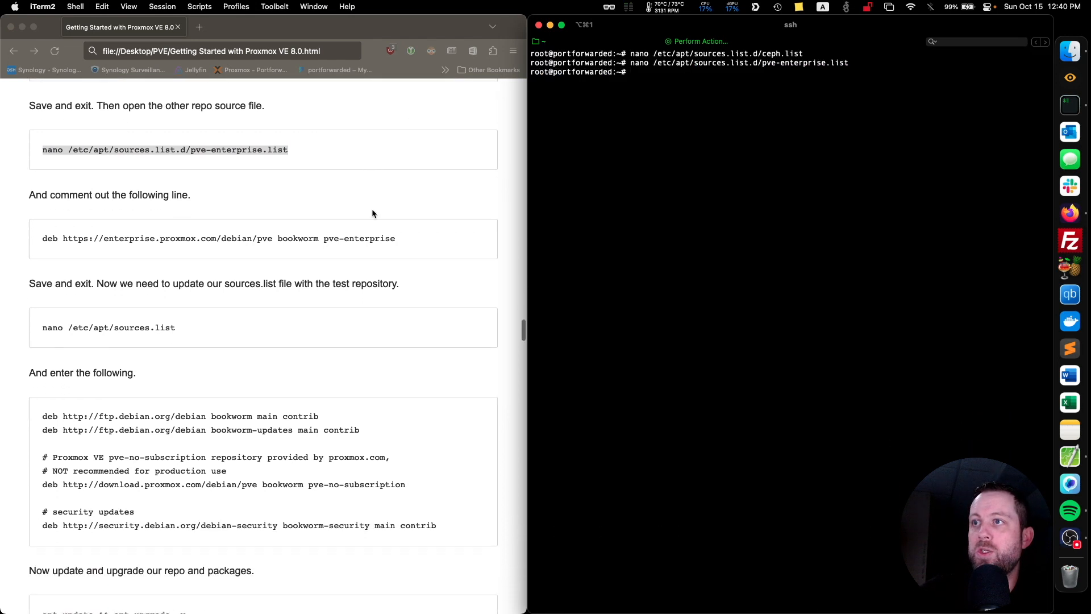
pyautogui.click(36, 188)
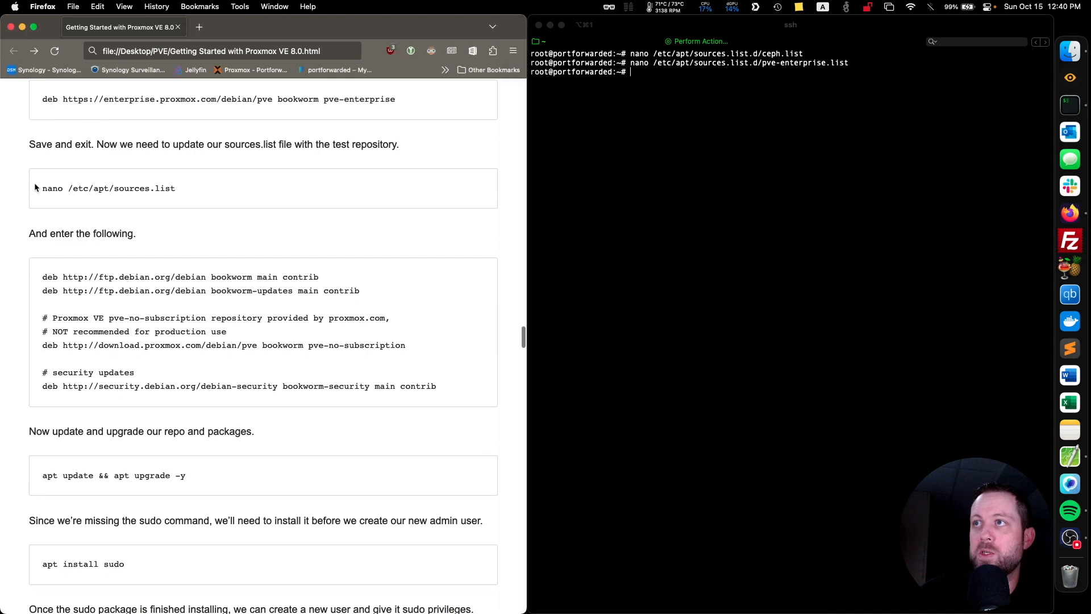
pyautogui.moveTo(181, 187); pyautogui.dragTo(38, 191)
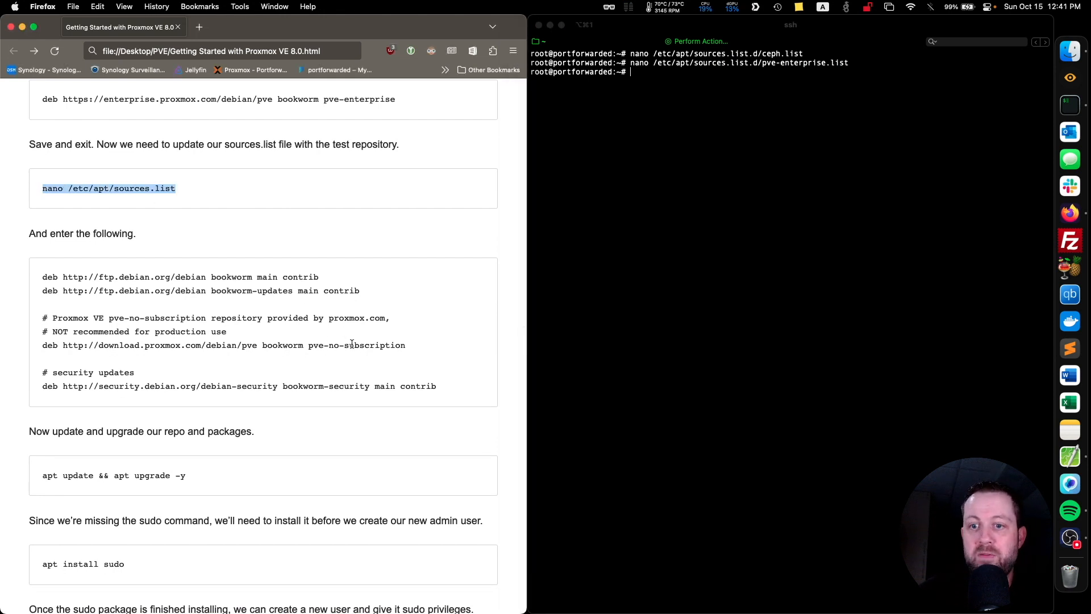
pyautogui.click(658, 67)
pyautogui.press('super+v')
pyautogui.press('Return')
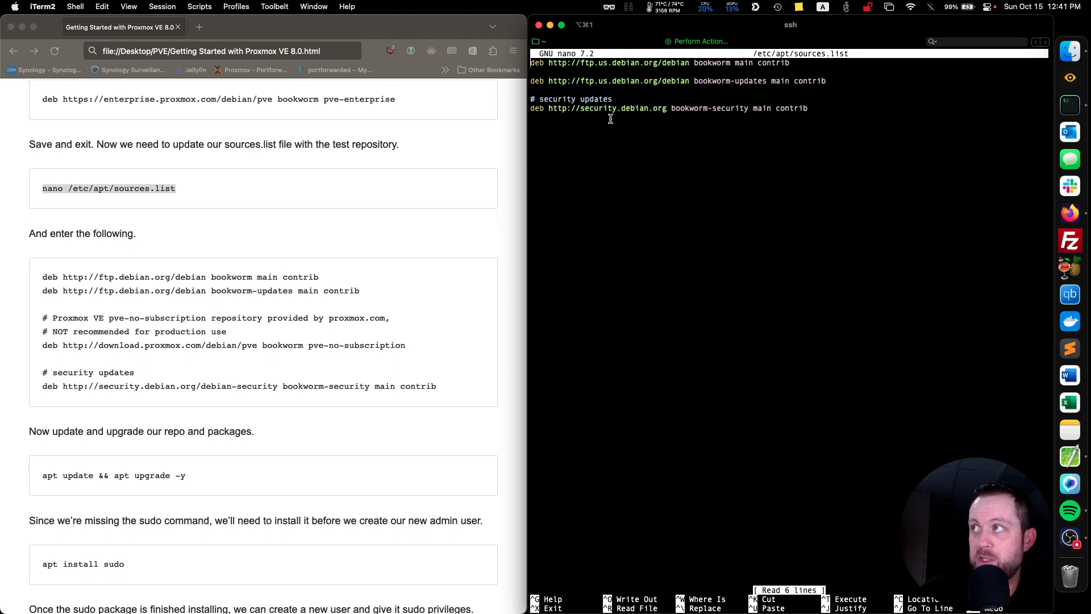
# Copy the guide's three pve-no-subscription repository lines and insert them below the bookworm-updates line in sources.list, separated by a blank line.
pyautogui.click(404, 348)
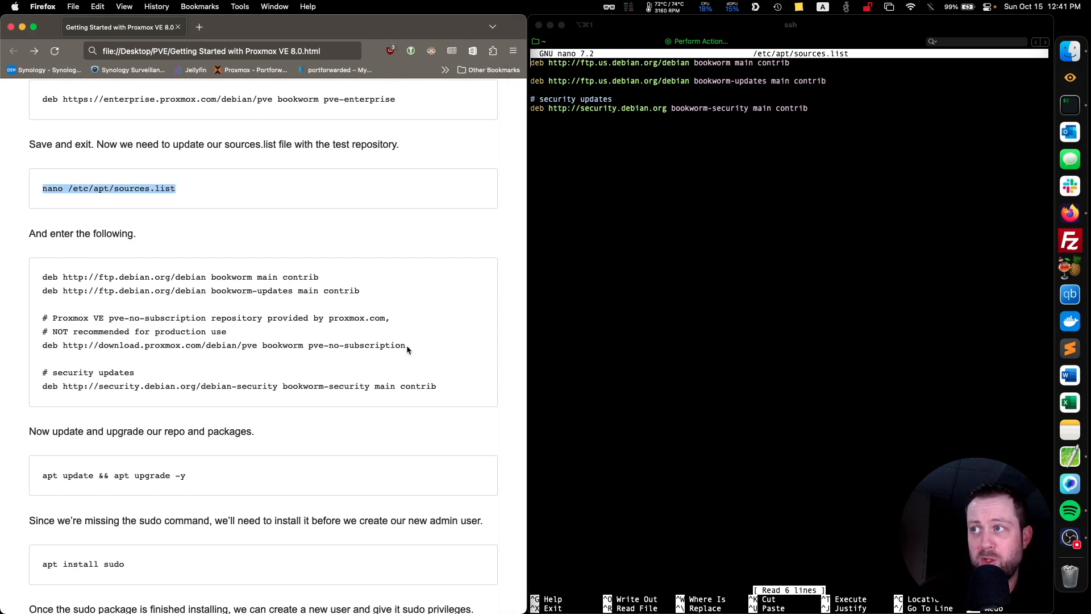
pyautogui.moveTo(406, 345); pyautogui.dragTo(390, 345)
pyautogui.tripleClick(407, 344)
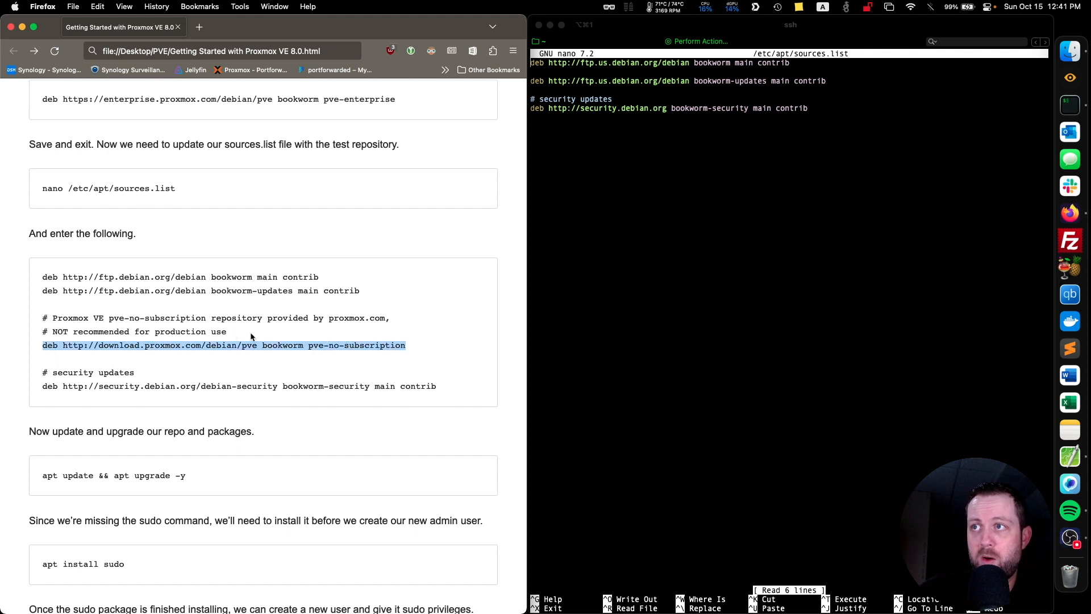
pyautogui.moveTo(250, 336); pyautogui.dragTo(41, 321)
pyautogui.press('super+c')
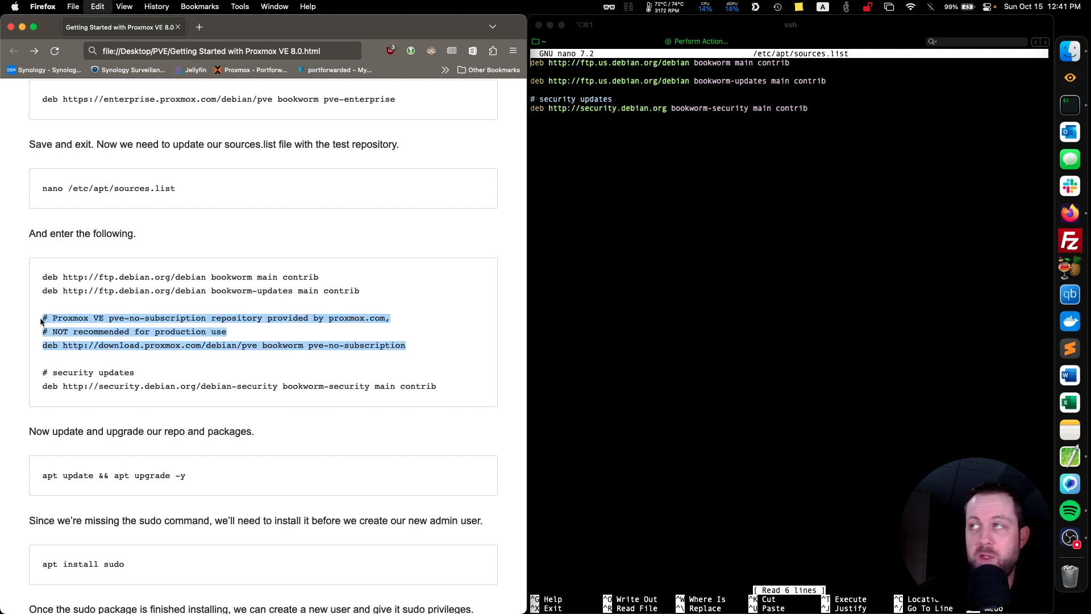
pyautogui.press('super+h')
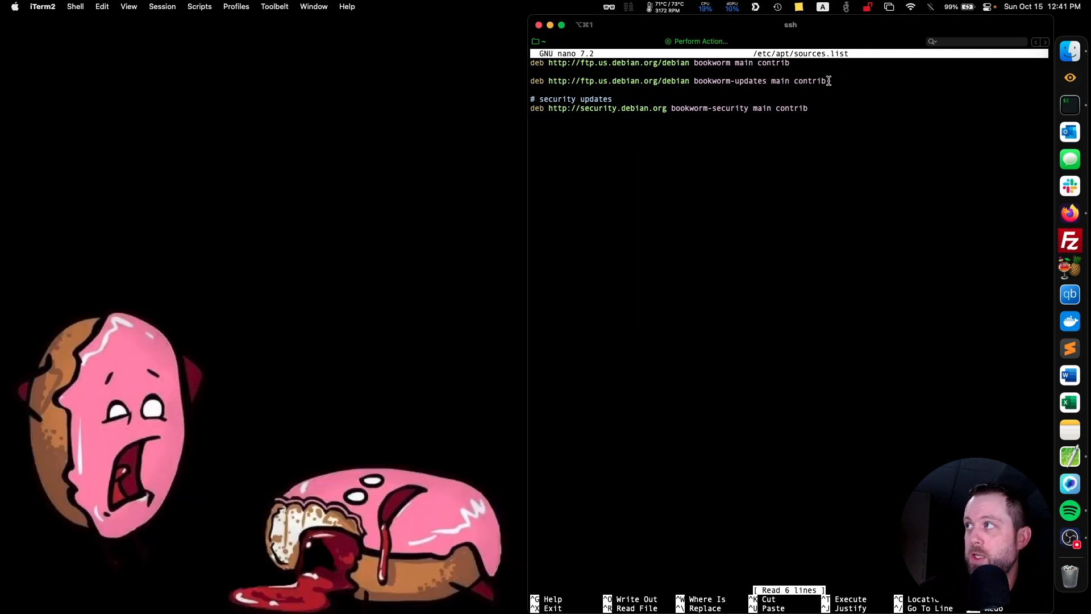
pyautogui.click(825, 80)
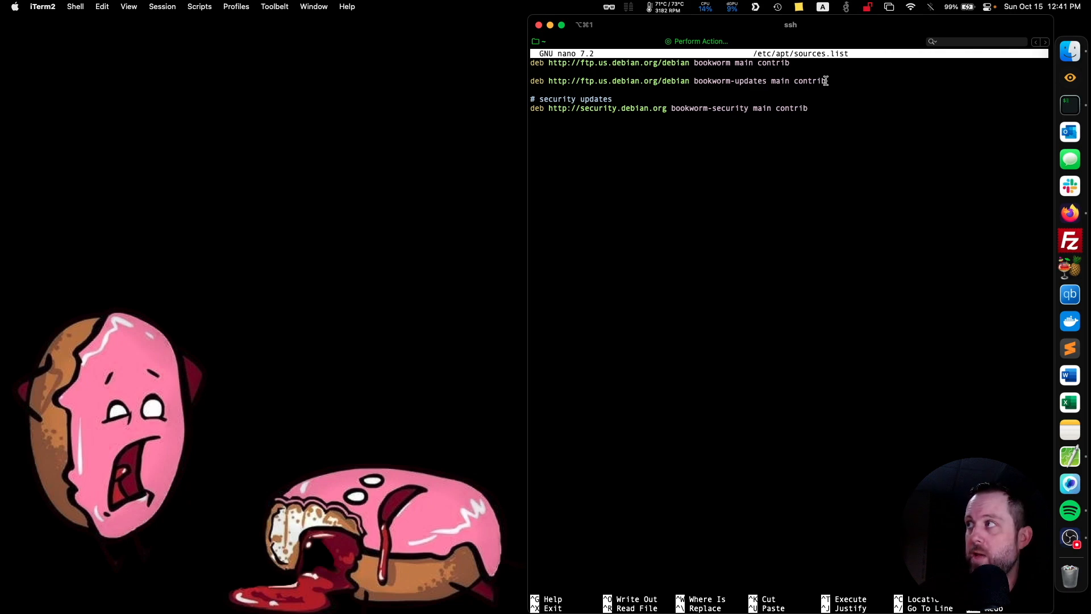
pyautogui.press('Return')
pyautogui.press('Return')
pyautogui.press('super+v')
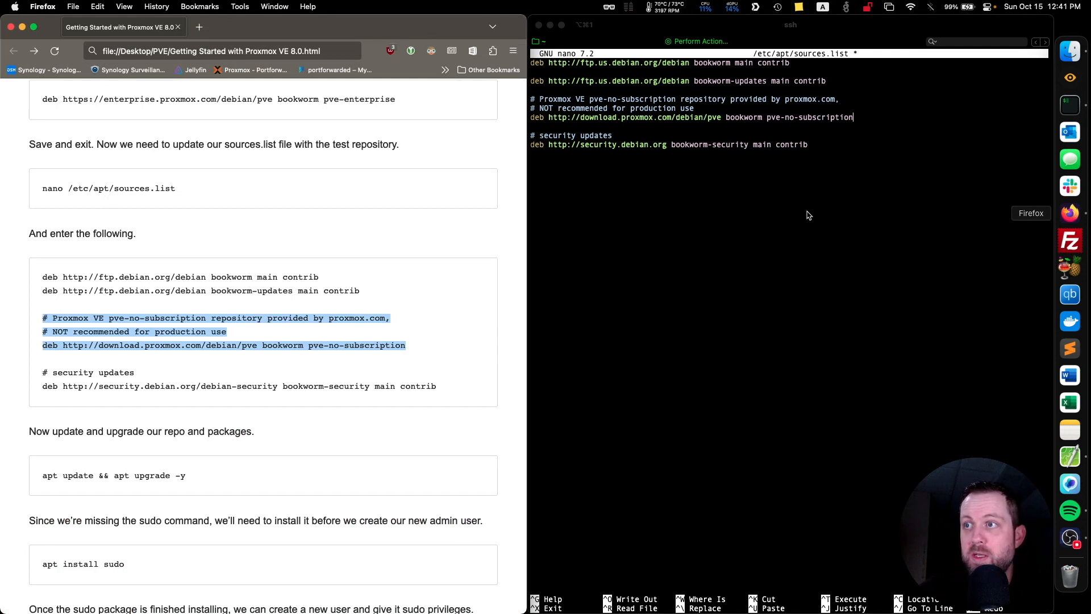
# Save the edited /etc/apt/sources.list in nano and return to the shell prompt.
pyautogui.click(689, 167)
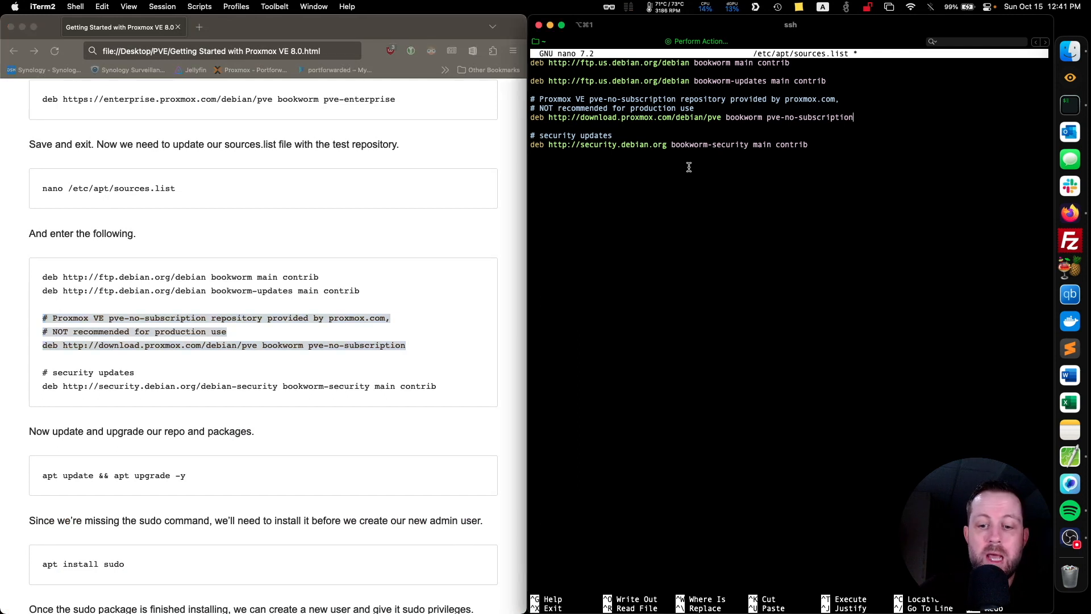
pyautogui.hotkey('ctrl', 'x')
pyautogui.press('y')
pyautogui.press('Return')
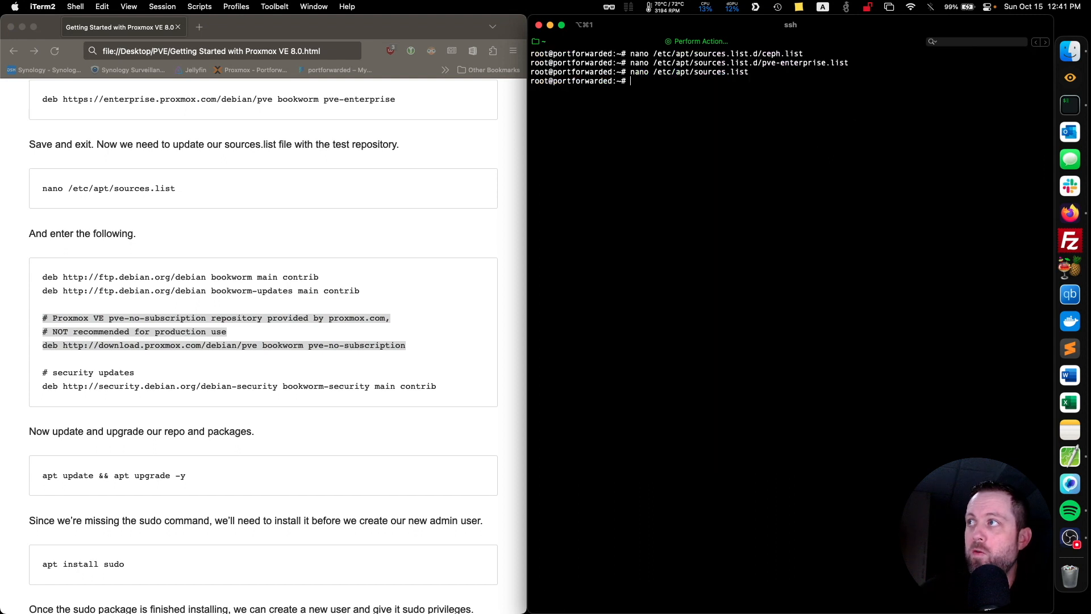
# Refresh the package lists and upgrade all packages with apt update && apt upgrade -y.
pyautogui.write('apt ')
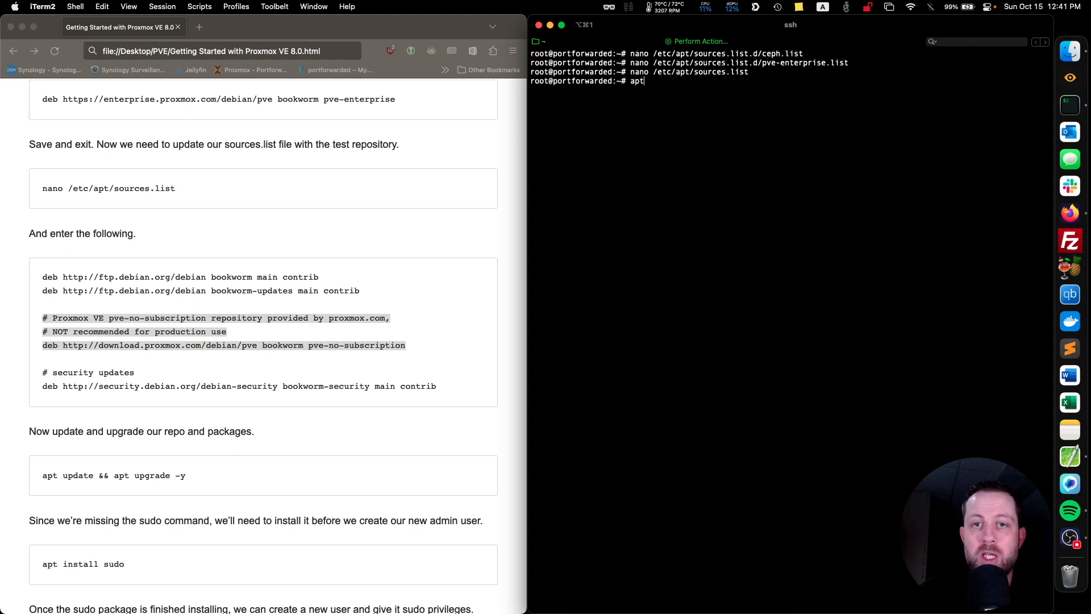
pyautogui.write('update')
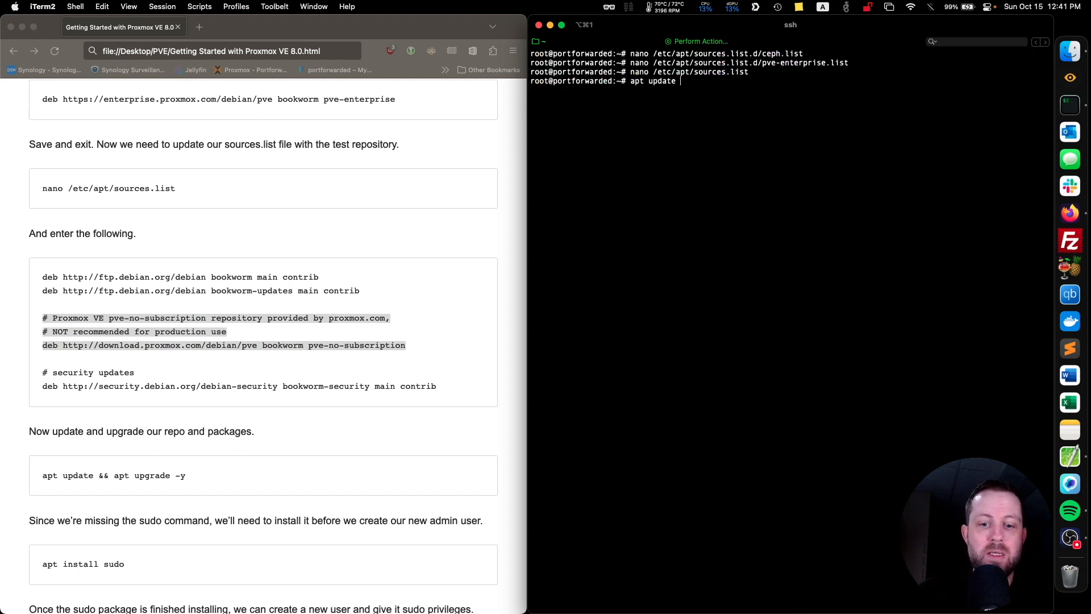
pyautogui.write(' && apot uop')
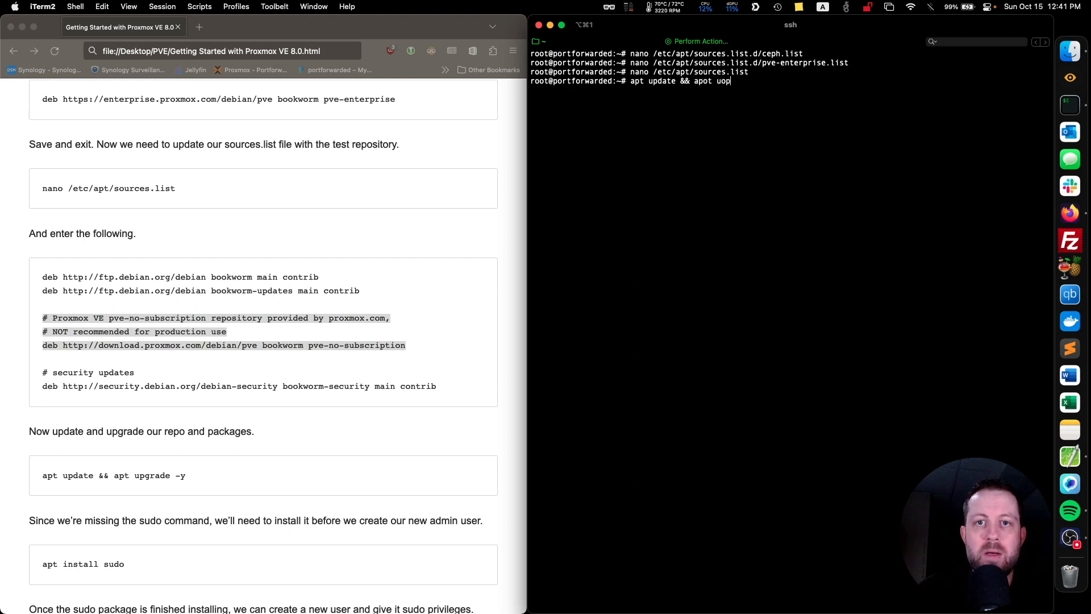
pyautogui.press('BackSpace')
pyautogui.press('BackSpace')
pyautogui.press('BackSpace')
pyautogui.press('BackSpace')
pyautogui.press('BackSpace')
pyautogui.press('BackSpace')
pyautogui.write('t upgrade')
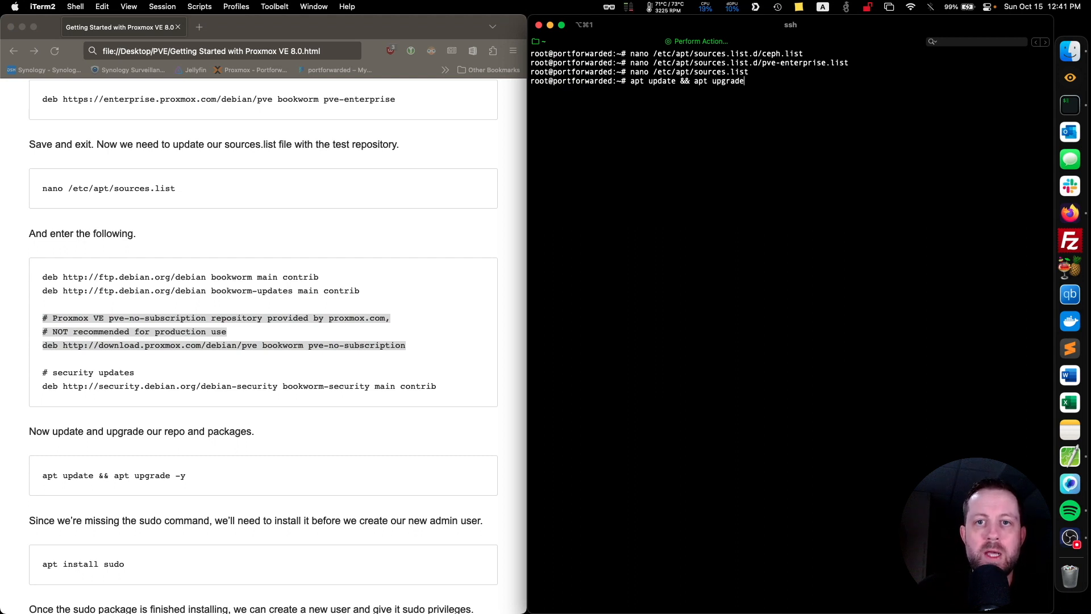
pyautogui.write(' -y')
pyautogui.press('Return')
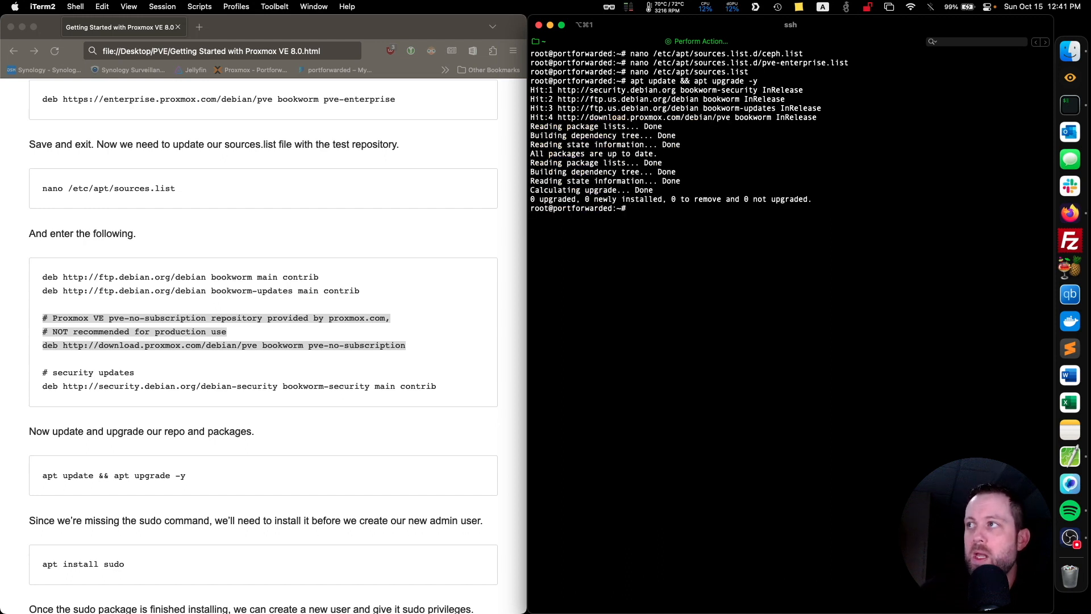
# Install the sudo package with apt install sudo, as the guide describes.
pyautogui.scroll(-5, 239, 315)
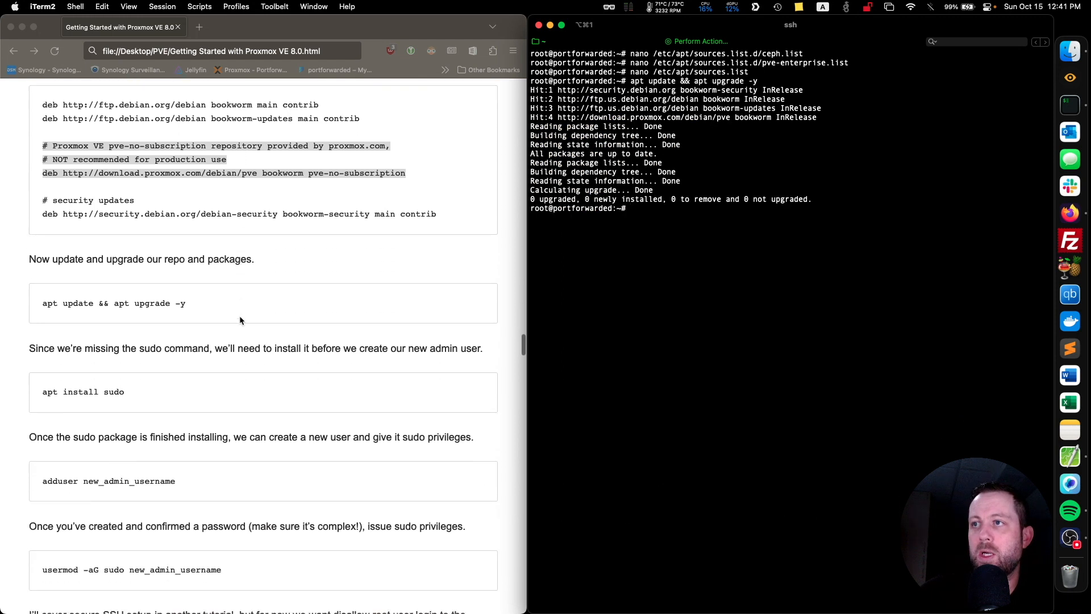
pyautogui.scroll(-5, 239, 318)
pyautogui.scroll(-3, 176, 230)
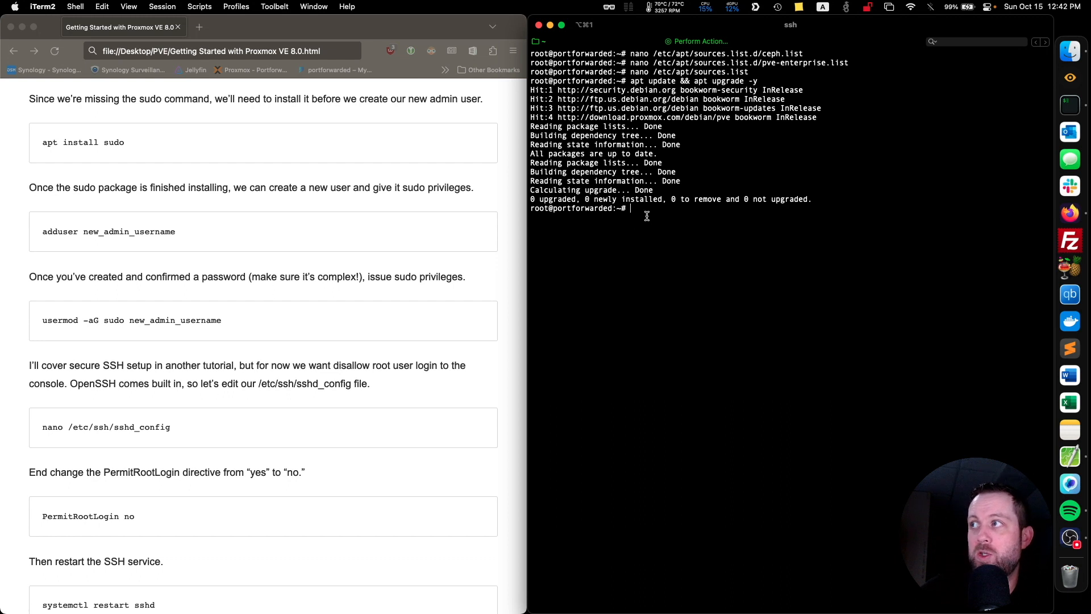
pyautogui.write('apt inst')
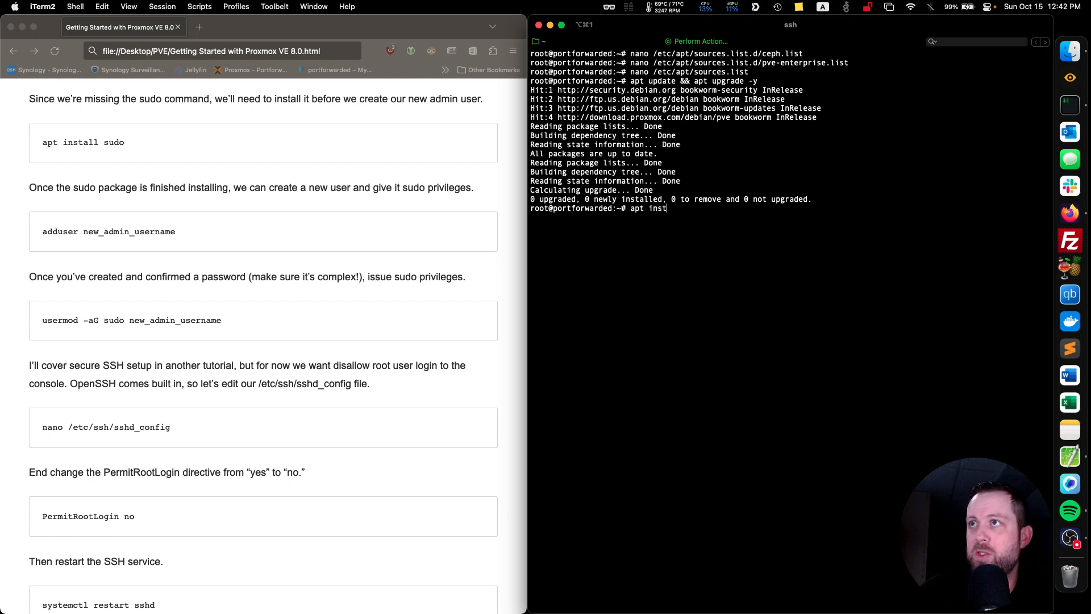
pyautogui.write('all sudo')
pyautogui.press('Return')
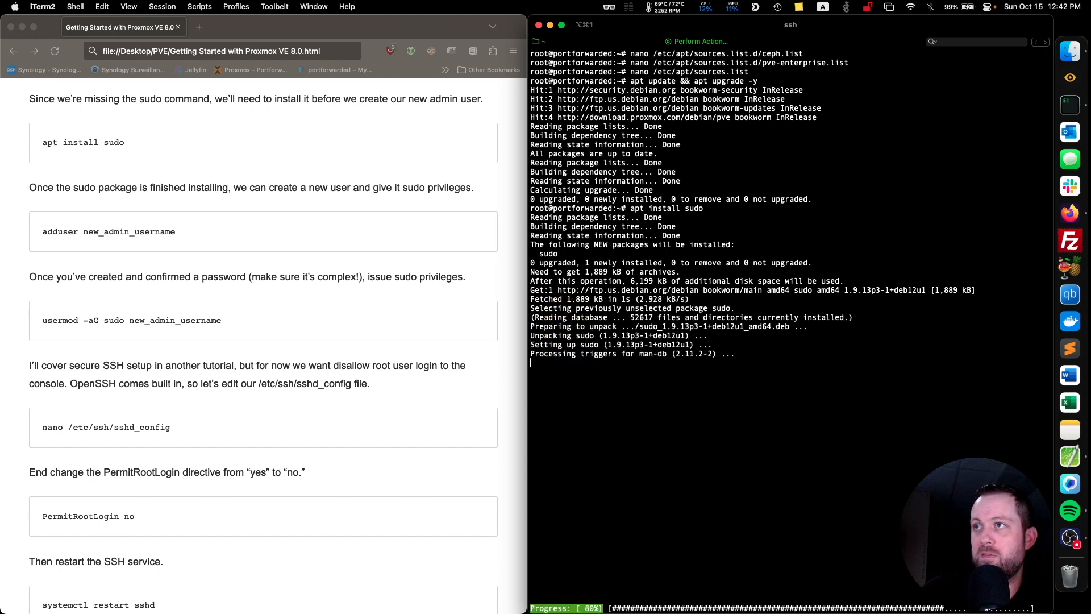
# Clear the terminal and create a new user named zerocool with the adduser command.
pyautogui.scroll(-5, 240, 253)
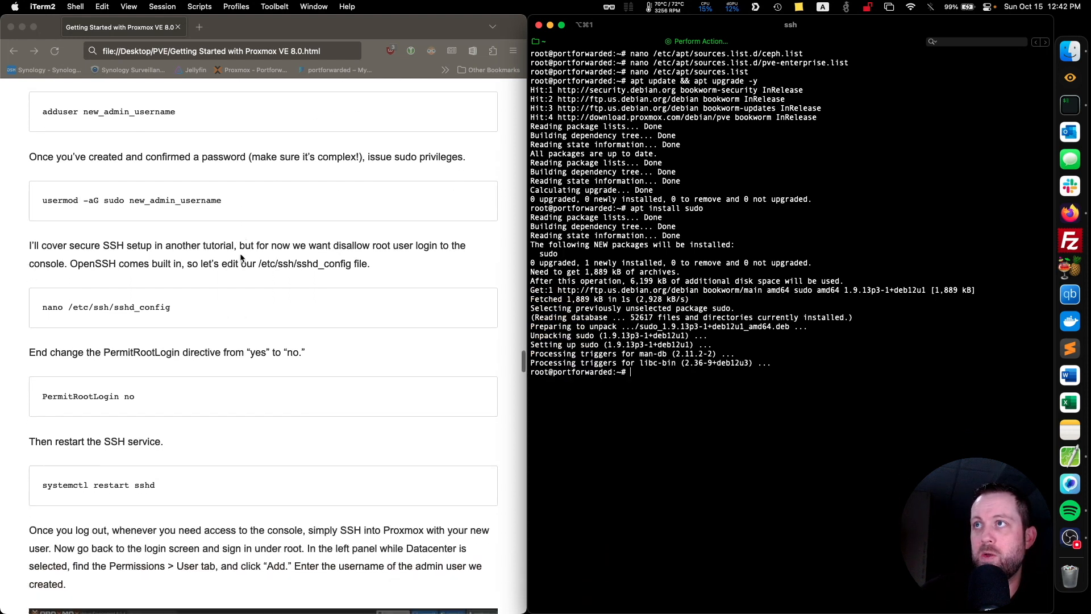
pyautogui.hotkey('ctrl', 'l')
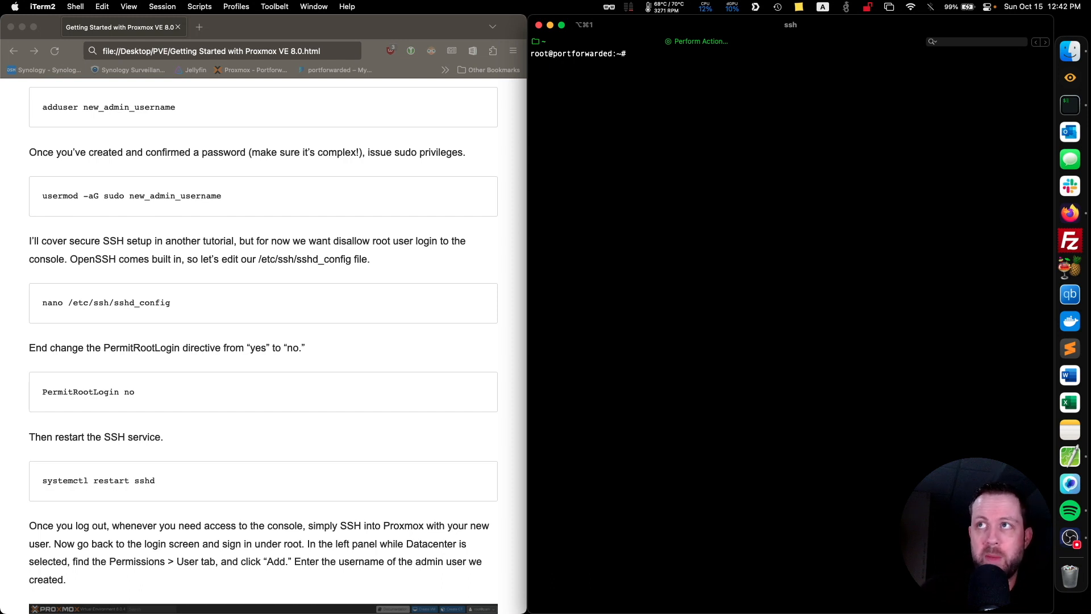
pyautogui.write('add')
pyautogui.press('BackSpace')
pyautogui.press('BackSpace')
pyautogui.write('dd')
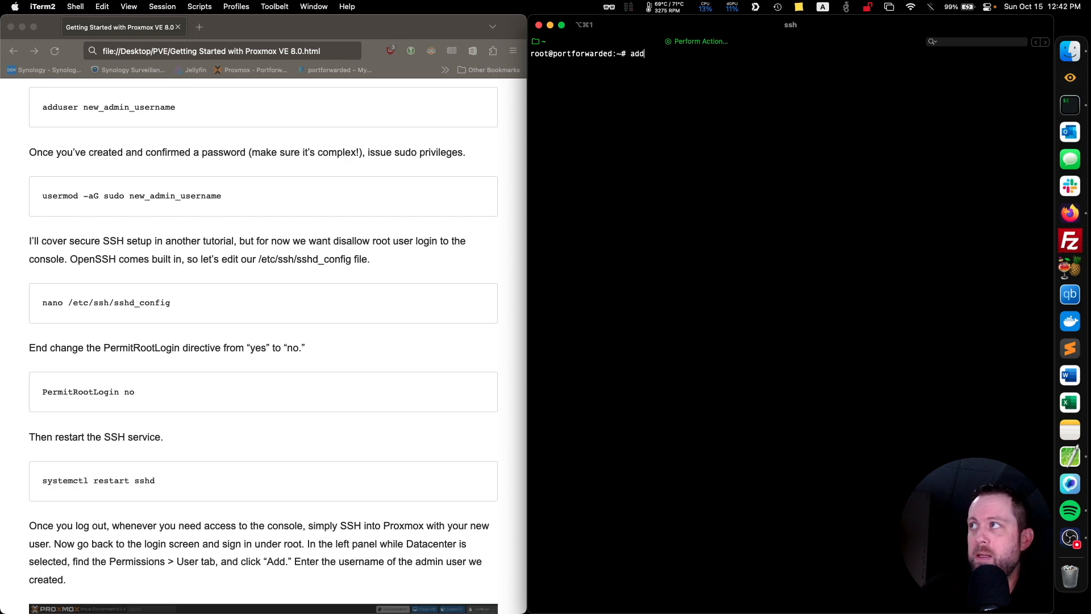
pyautogui.write('user zerocool')
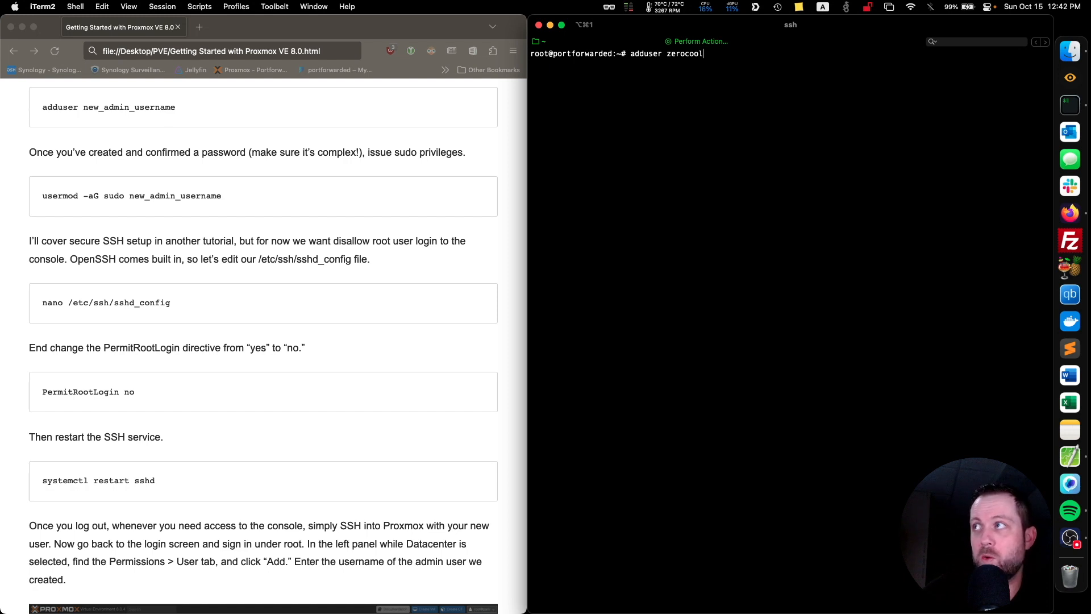
pyautogui.press('Return')
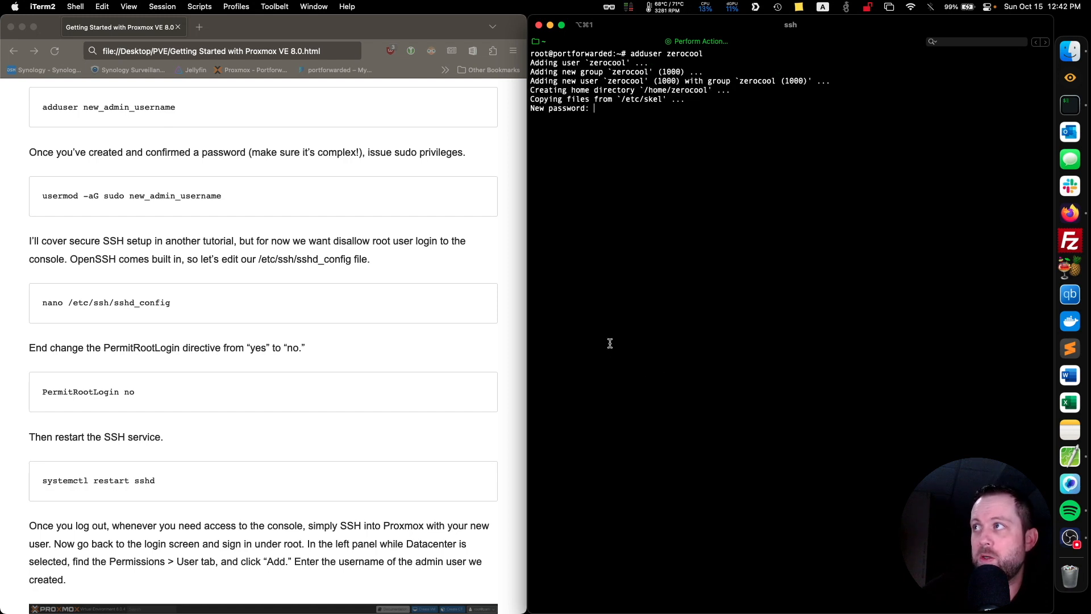
# Try to set the zerocool user's new password from the saved password actions.
pyautogui.click(699, 43)
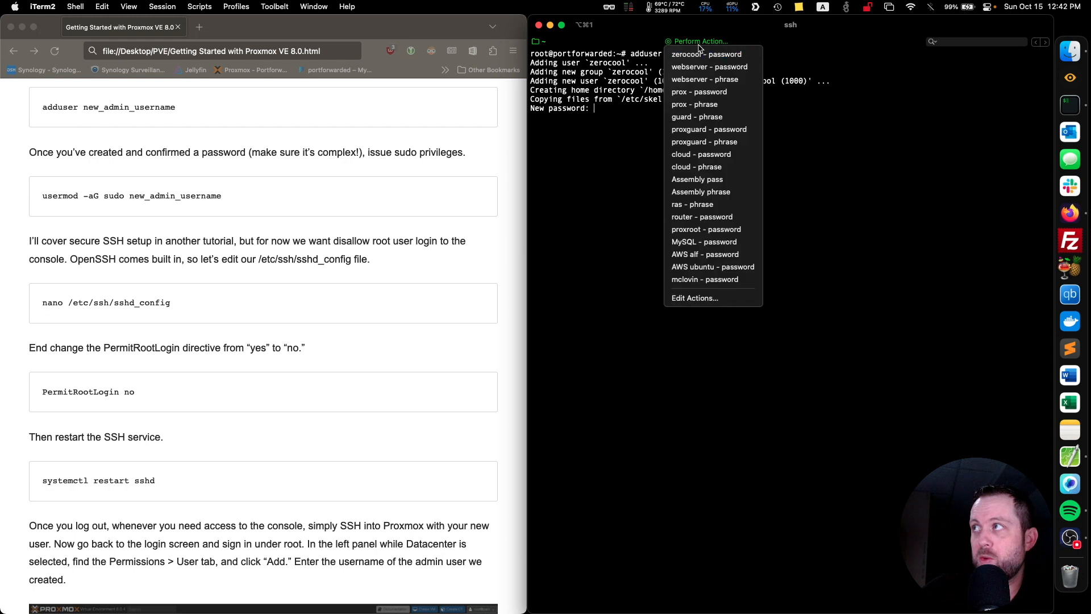
pyautogui.click(703, 53)
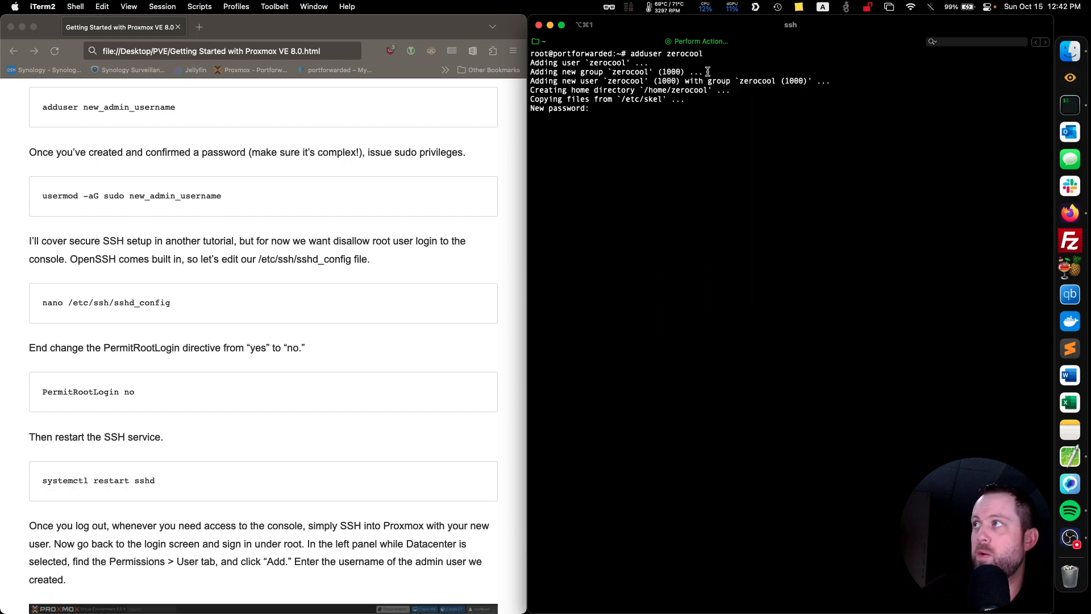
pyautogui.click(699, 43)
pyautogui.click(699, 95)
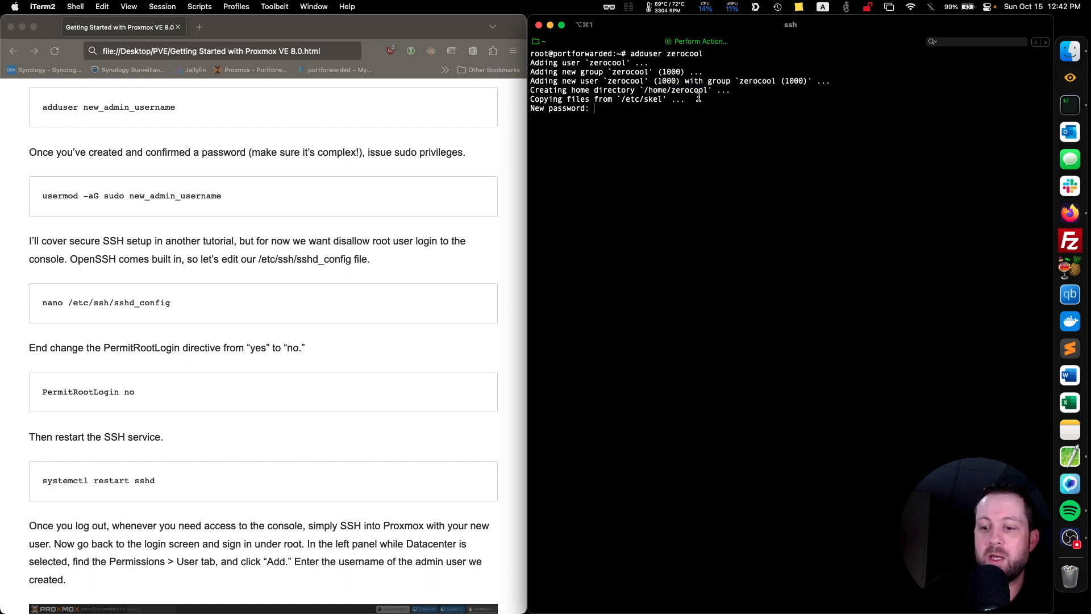
pyautogui.press('Return')
pyautogui.press('Return')
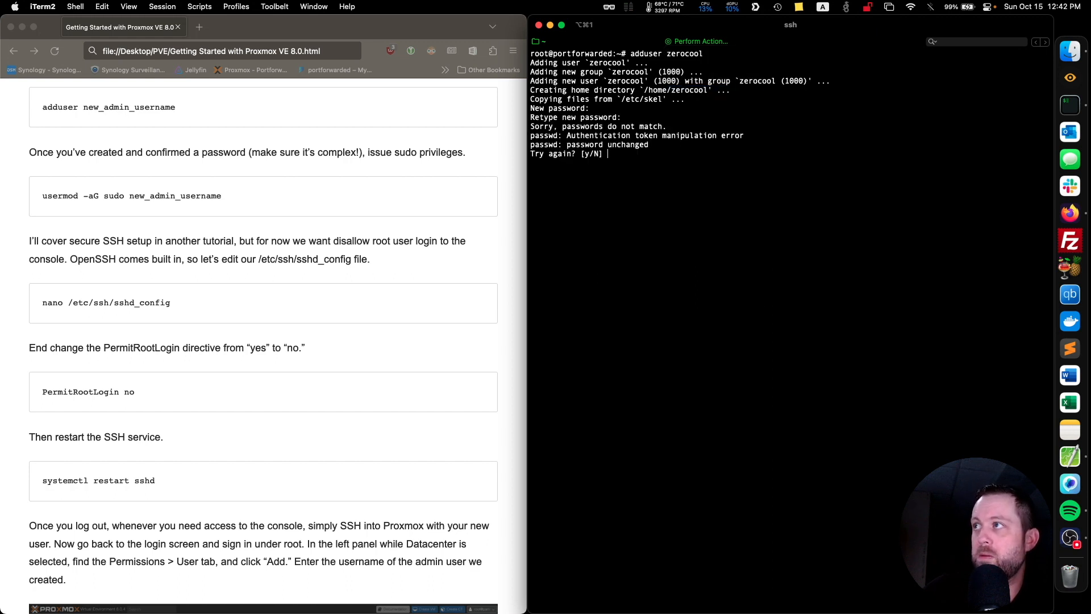
# Retry setting the zerocool user's password and confirm it, using the saved "prox - password" action for both entries.
pyautogui.write('y')
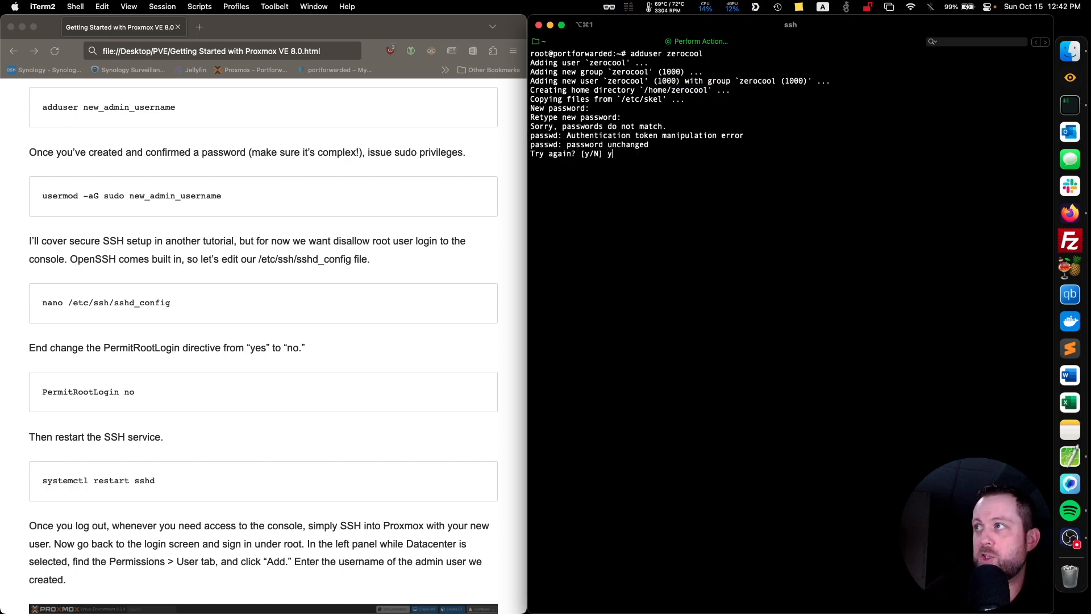
pyautogui.press('Return')
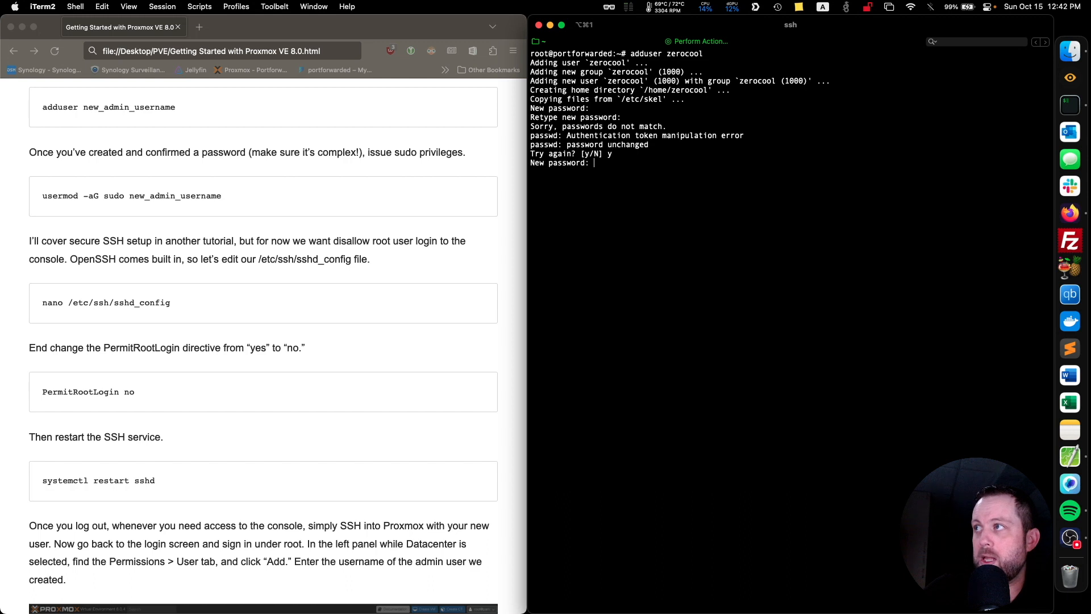
pyautogui.click(699, 42)
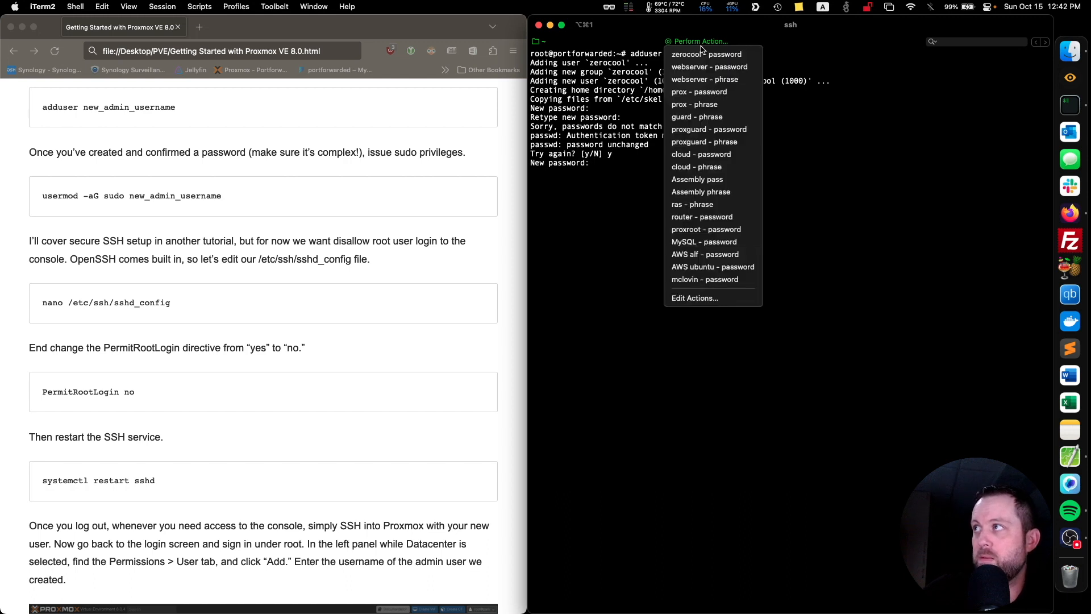
pyautogui.click(727, 94)
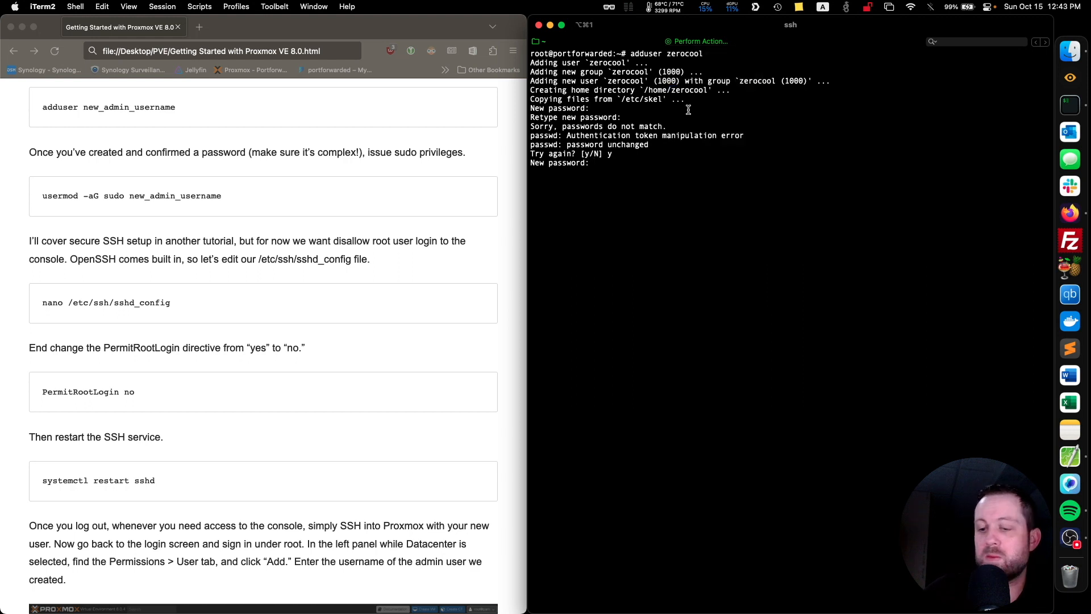
pyautogui.press('Return')
pyautogui.click(705, 42)
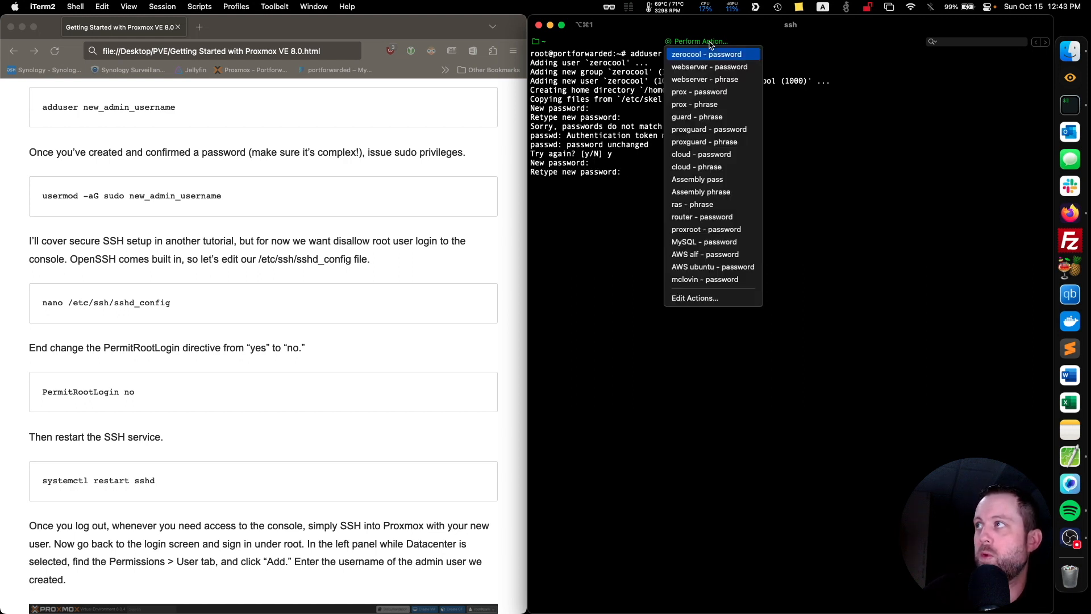
pyautogui.click(719, 94)
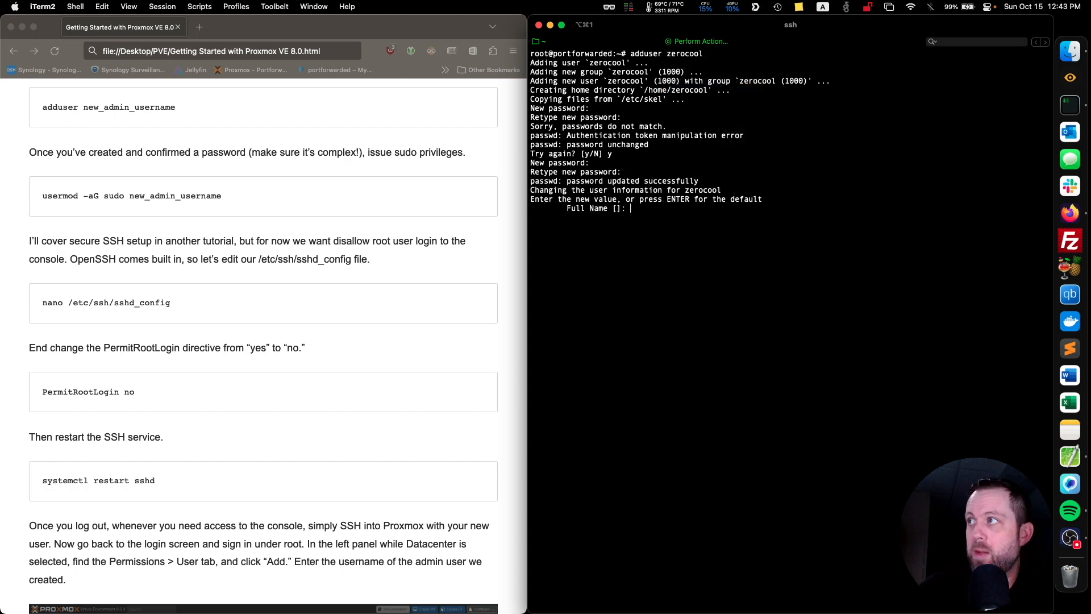
# Leave all of the zerocool user's information fields at their blank defaults, confirm them as correct, and clear the terminal.
pyautogui.press('Return')
pyautogui.press('Return')
pyautogui.press('Return')
pyautogui.press('Return')
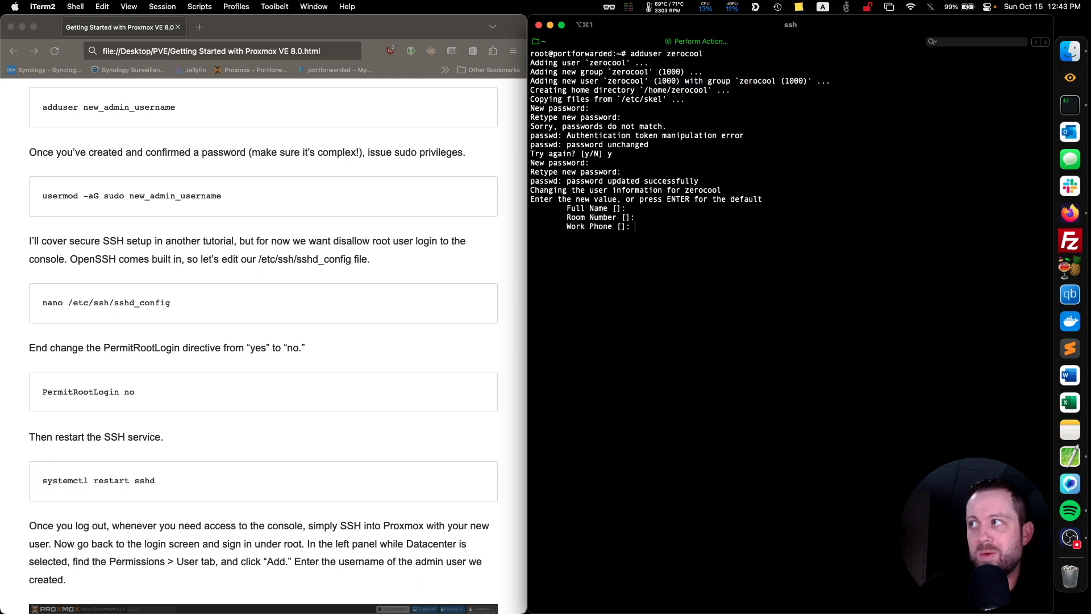
pyautogui.press('Return')
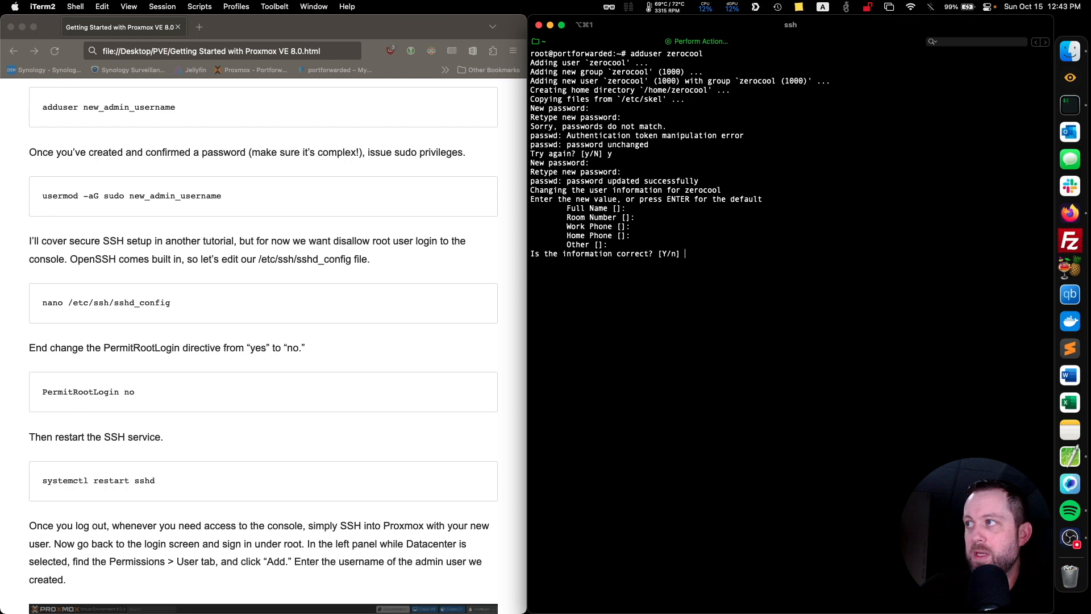
pyautogui.write('y')
pyautogui.press('Return')
pyautogui.hotkey('ctrl', 'l')
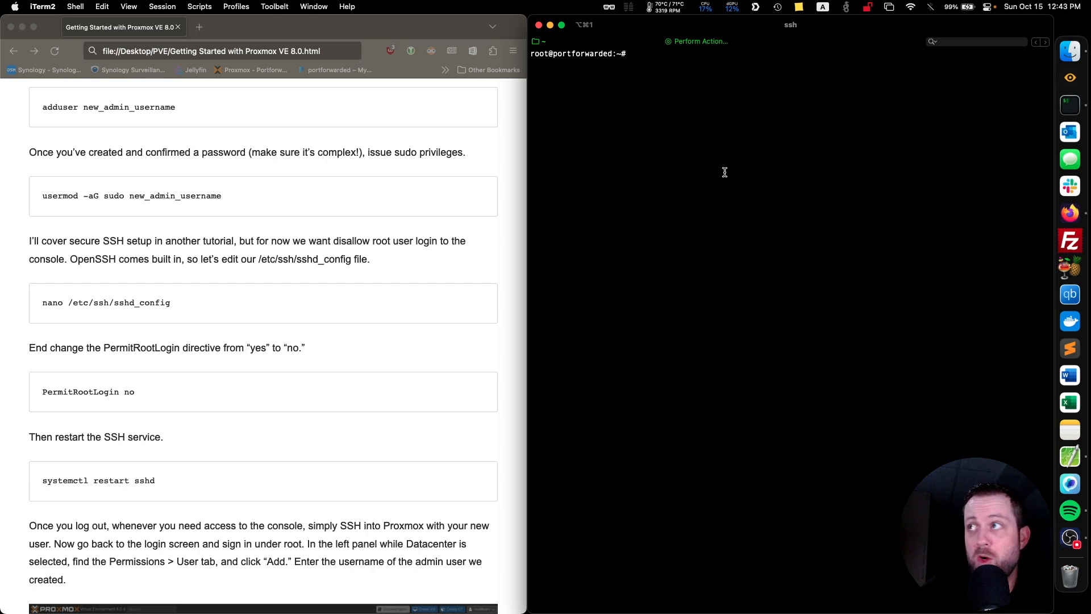
# Add zerocool to the sudo group with usermod -aG sudo zerocool, and clear the terminal.
pyautogui.doubleClick(654, 107)
pyautogui.click(654, 107)
pyautogui.write('usermod ')
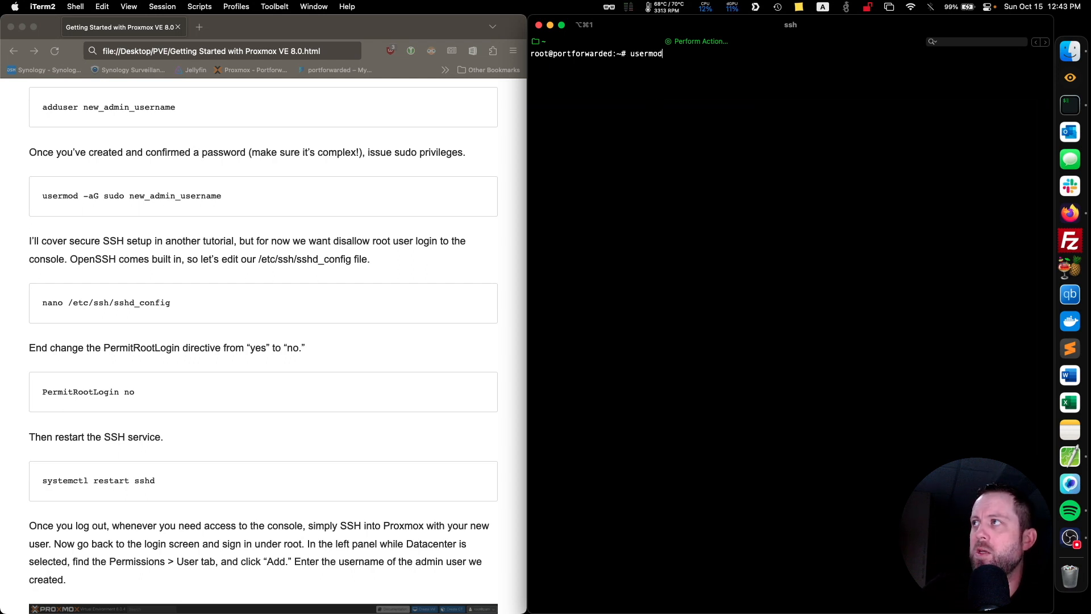
pyautogui.write('-a')
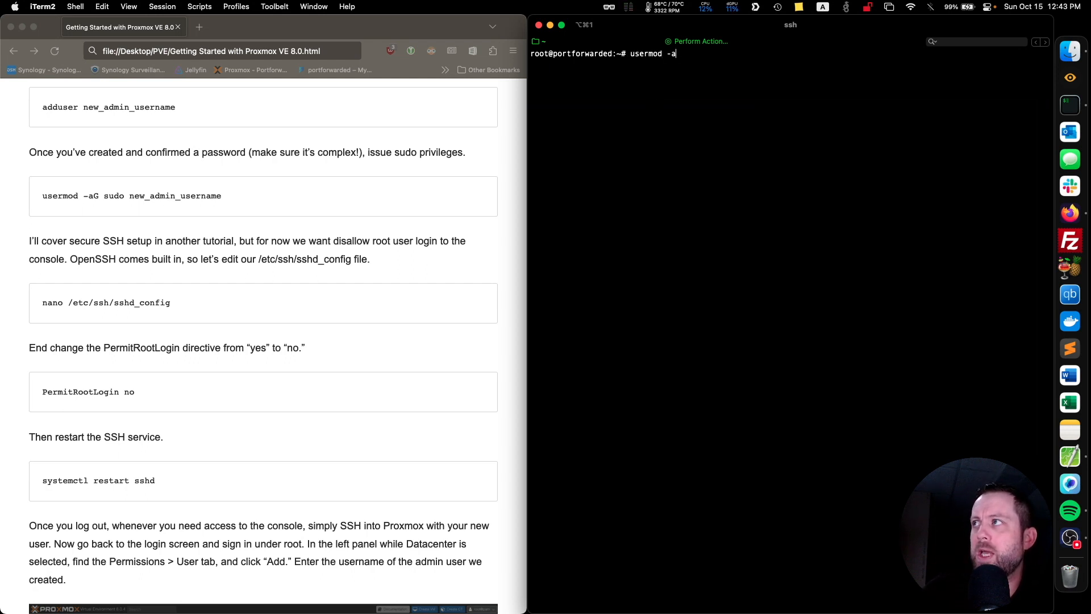
pyautogui.write('G')
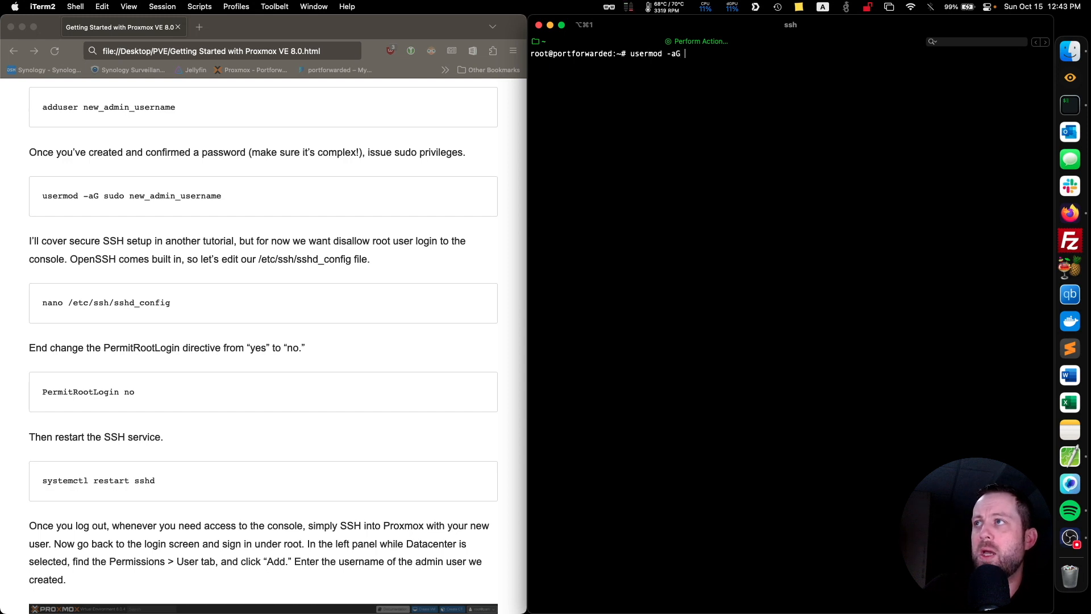
pyautogui.write(' sudo zerocool')
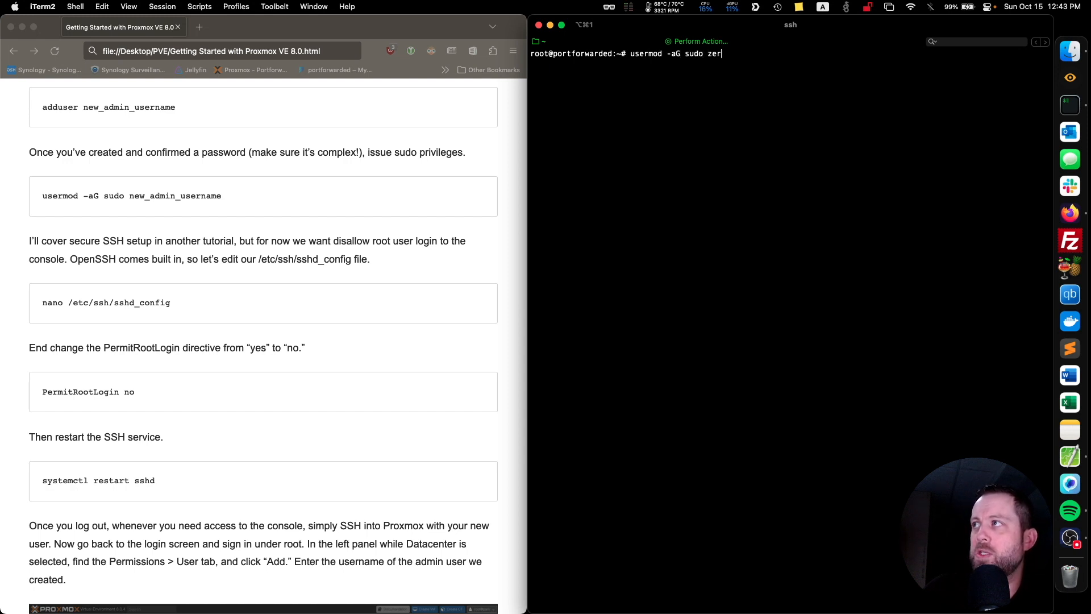
pyautogui.press('Return')
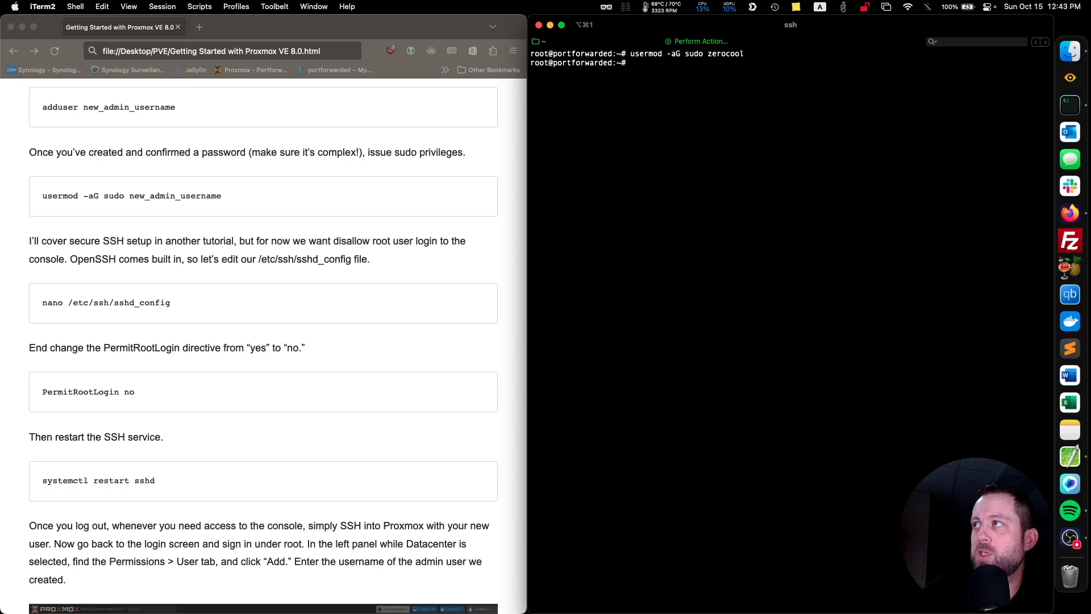
pyautogui.hotkey('ctrl', 'l')
pyautogui.scroll(-3, 358, 331)
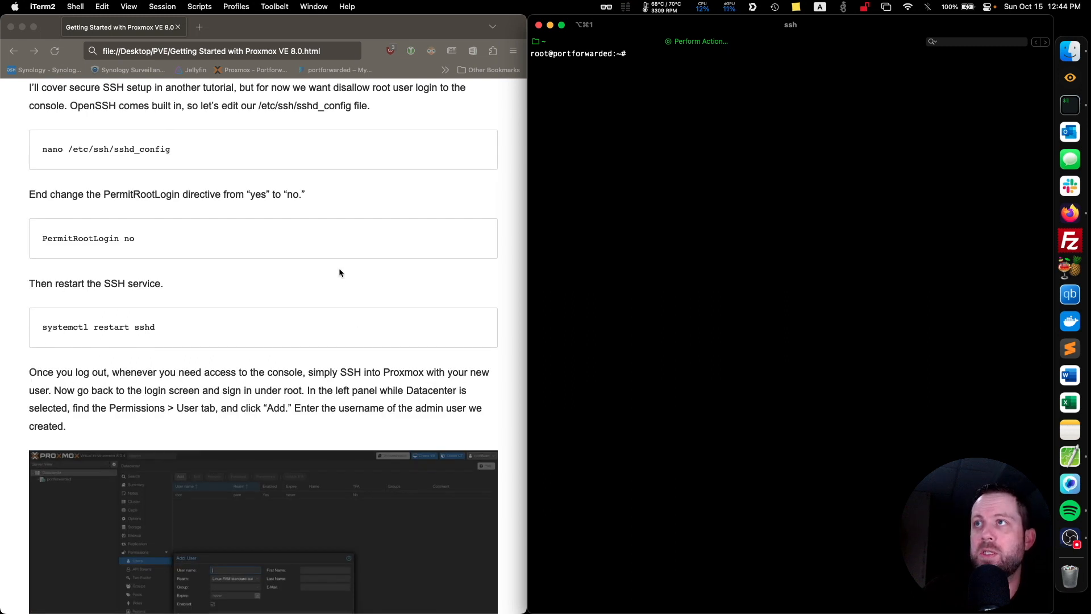
pyautogui.scroll(2, 339, 272)
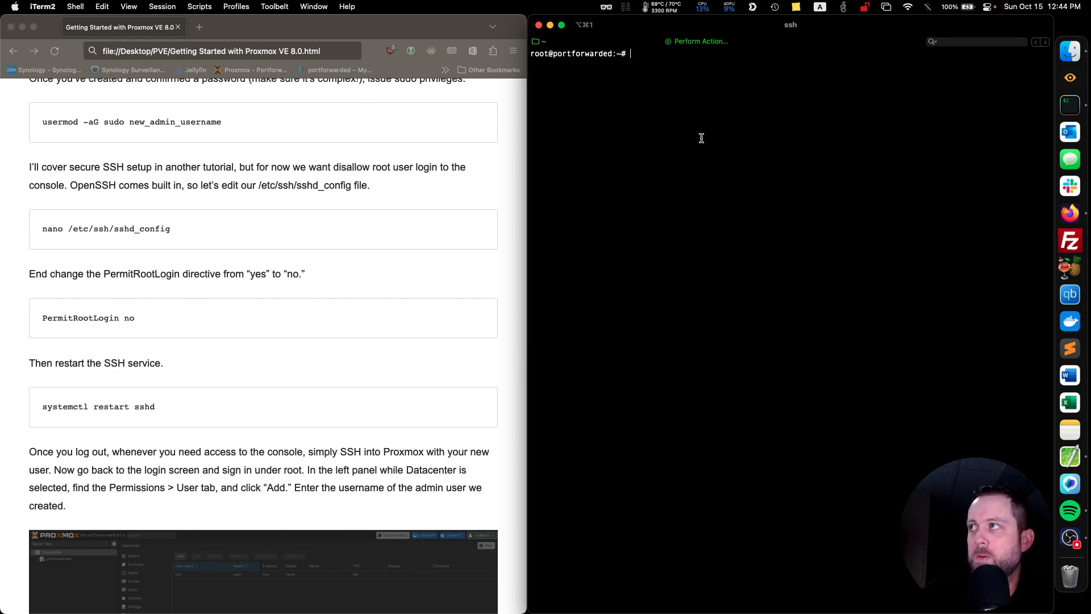
pyautogui.write('reboot now')
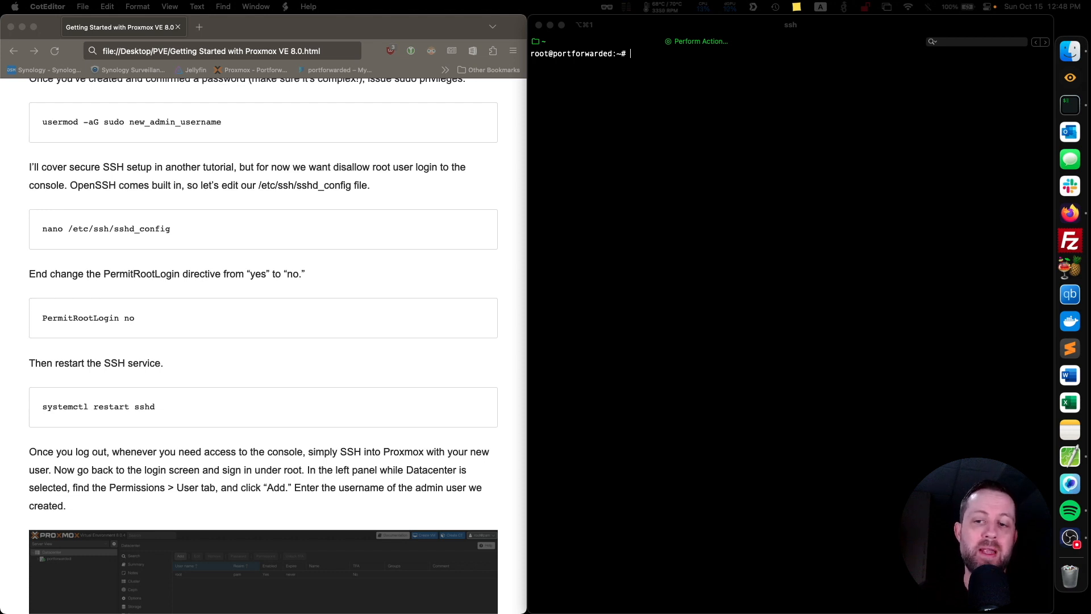
# Switch to the zerocool account with sudo su - zerocool, and clear the terminal.
pyautogui.click(636, 44)
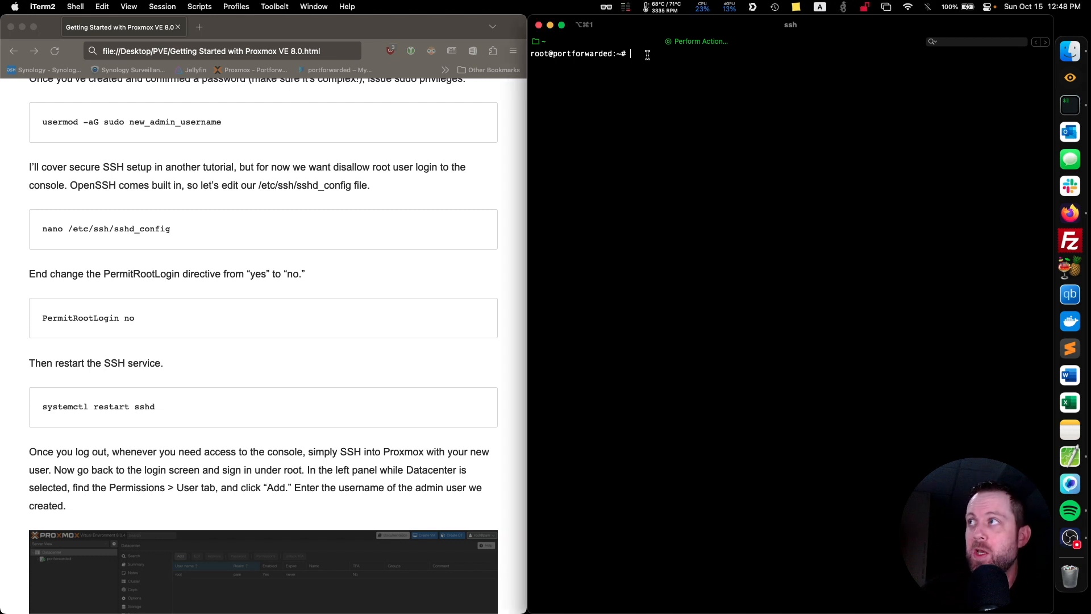
pyautogui.write('s')
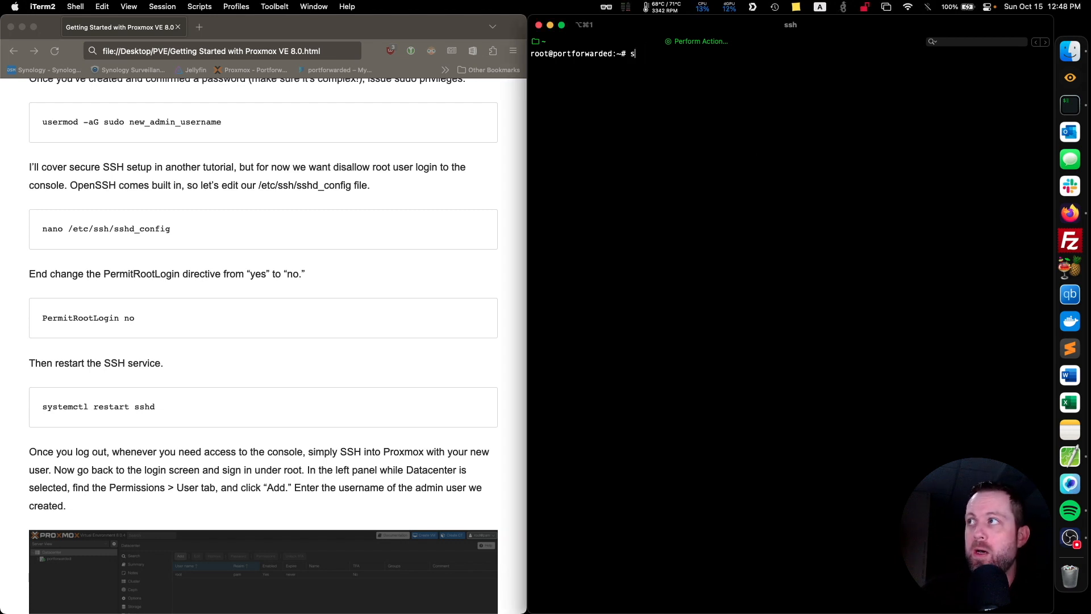
pyautogui.write('sudo su ')
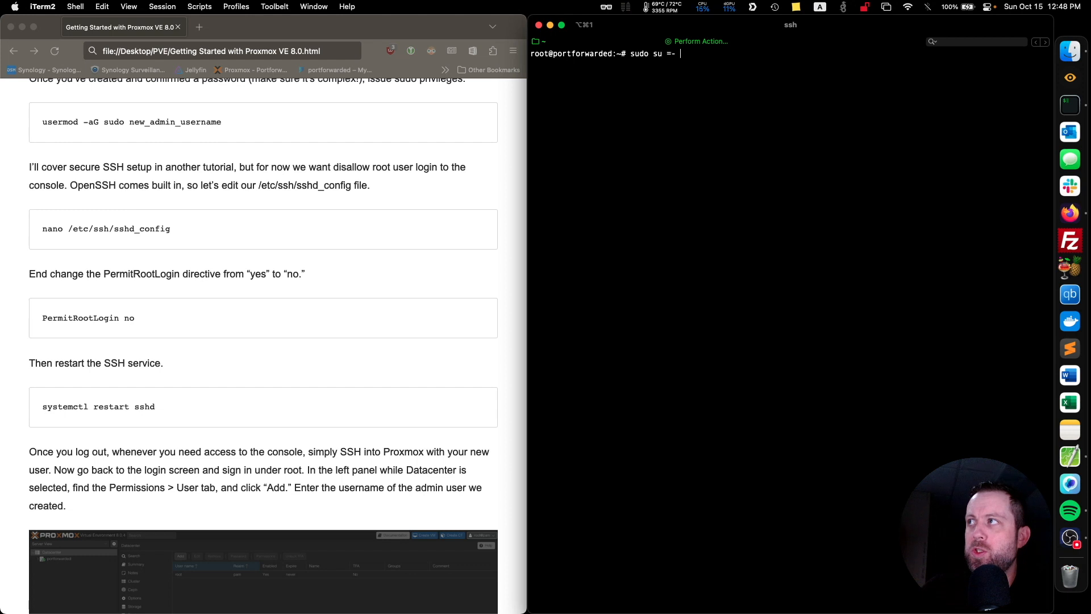
pyautogui.write('- ')
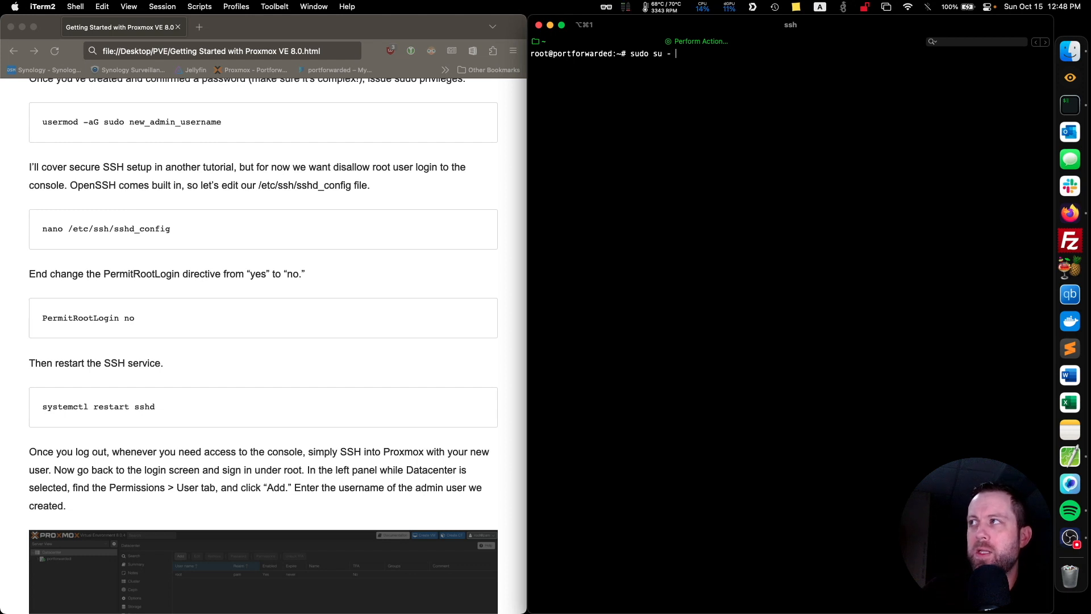
pyautogui.write('zerocool')
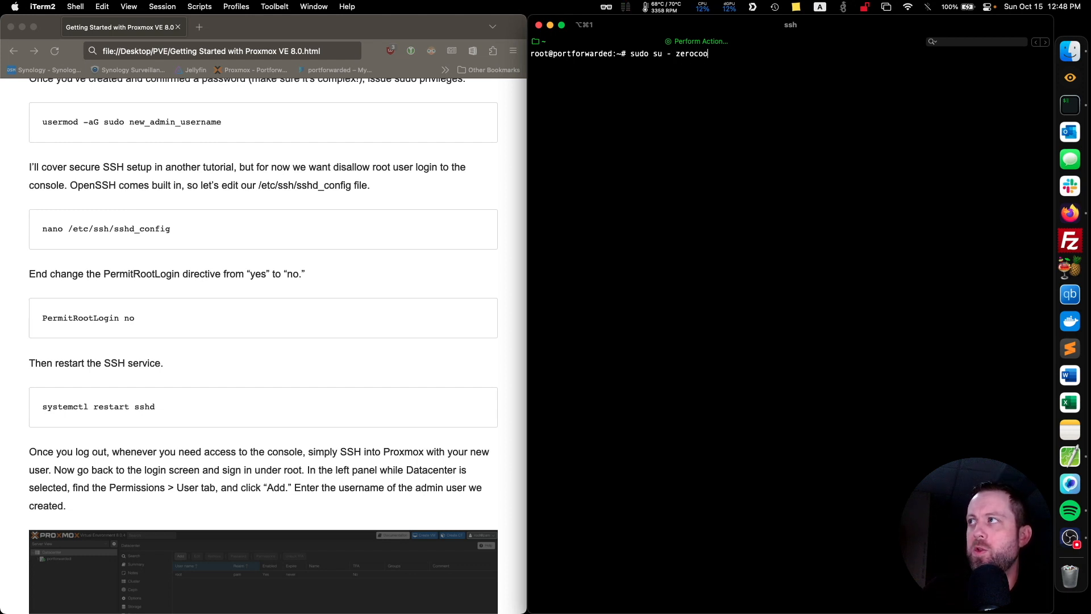
pyautogui.press('Return')
pyautogui.write('clear')
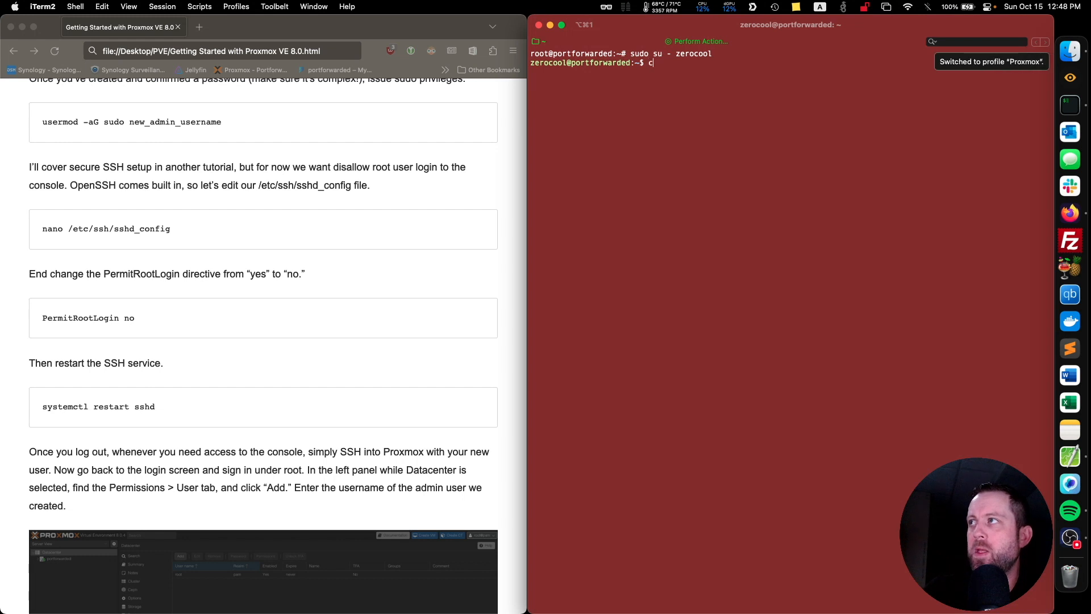
pyautogui.press('Return')
# Create a .ssh directory in zerocool's home with sudo mkdir .ssh, authenticating with the saved sudo password.
pyautogui.write('sudo mkdir')
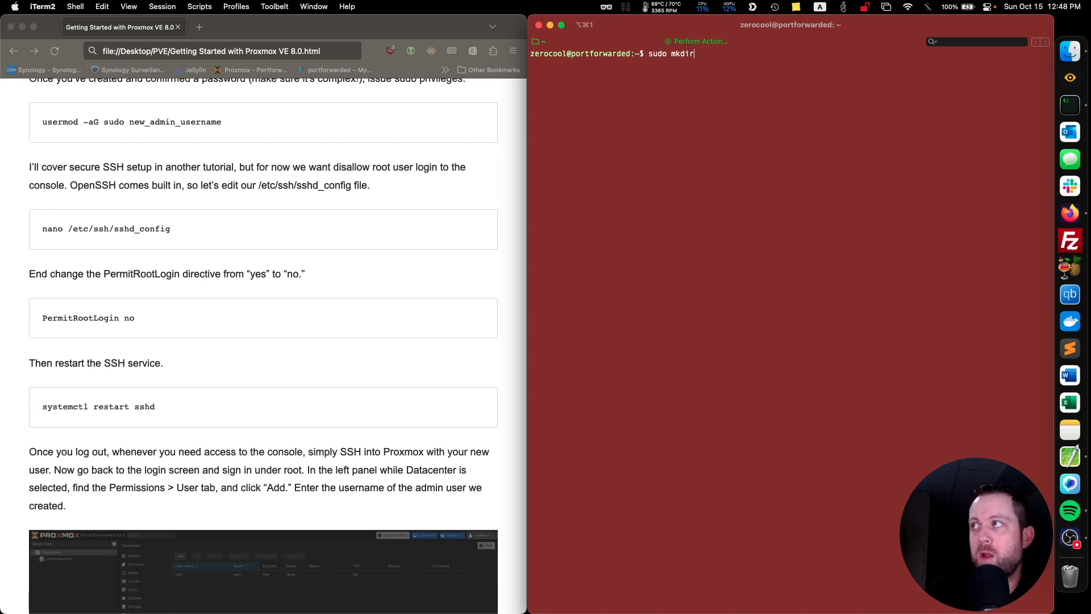
pyautogui.write('.')
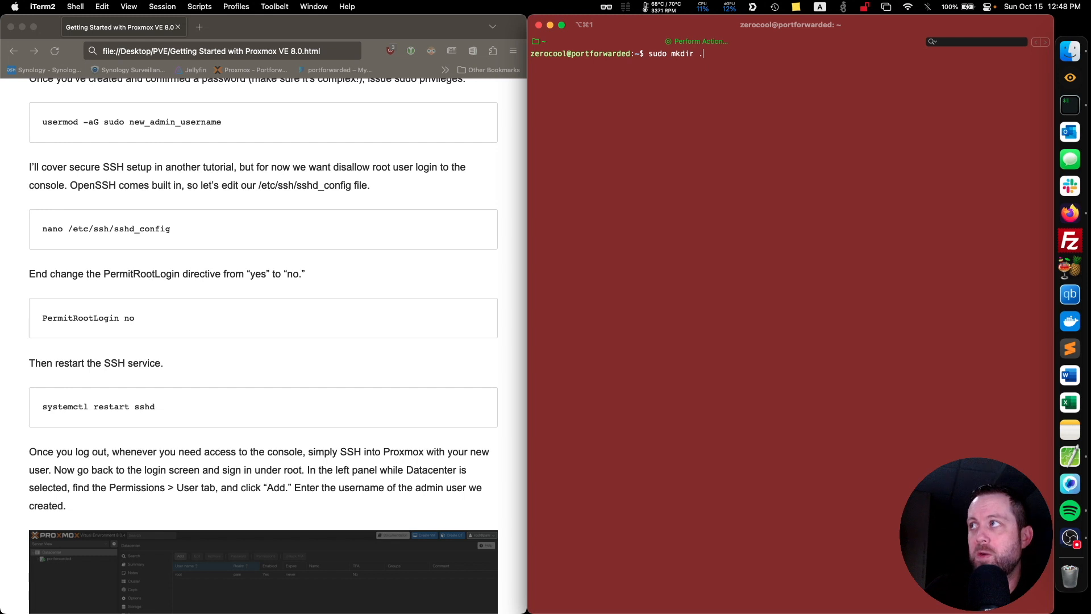
pyautogui.write('ssh')
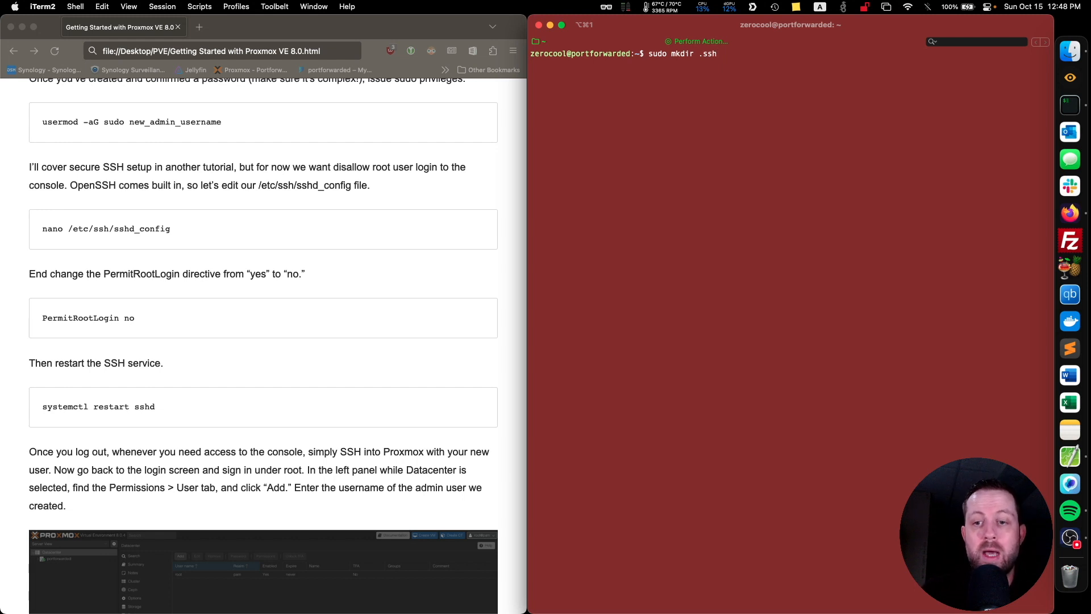
pyautogui.press('Return')
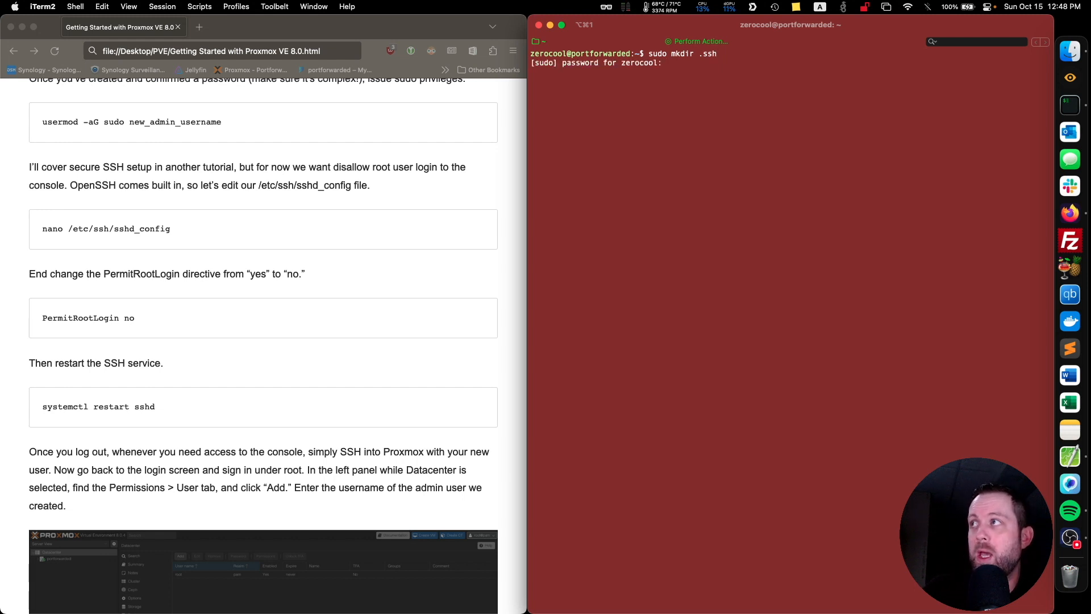
pyautogui.click(710, 42)
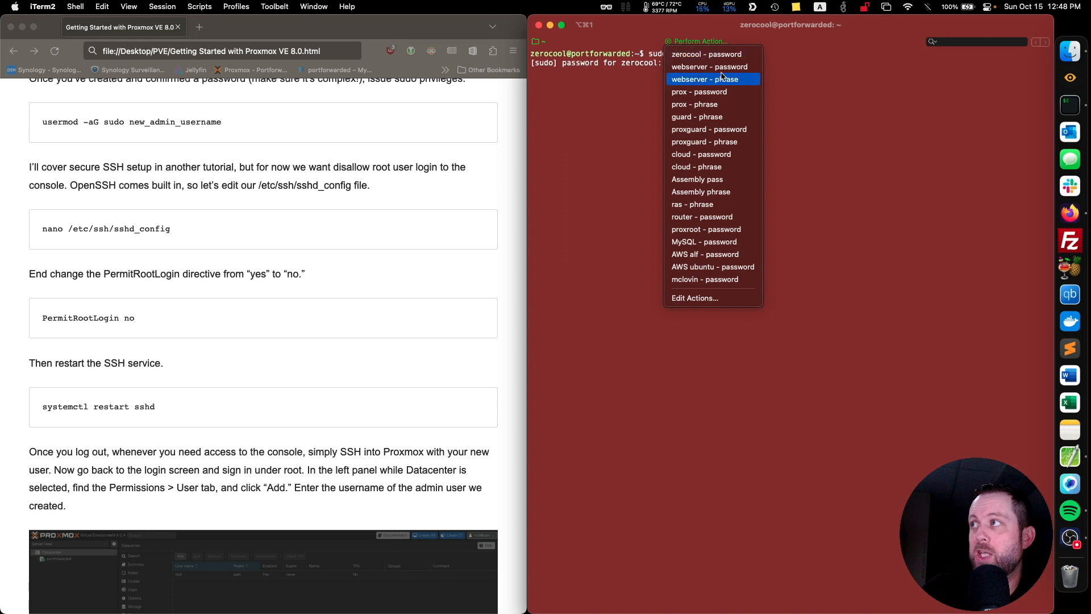
pyautogui.click(721, 92)
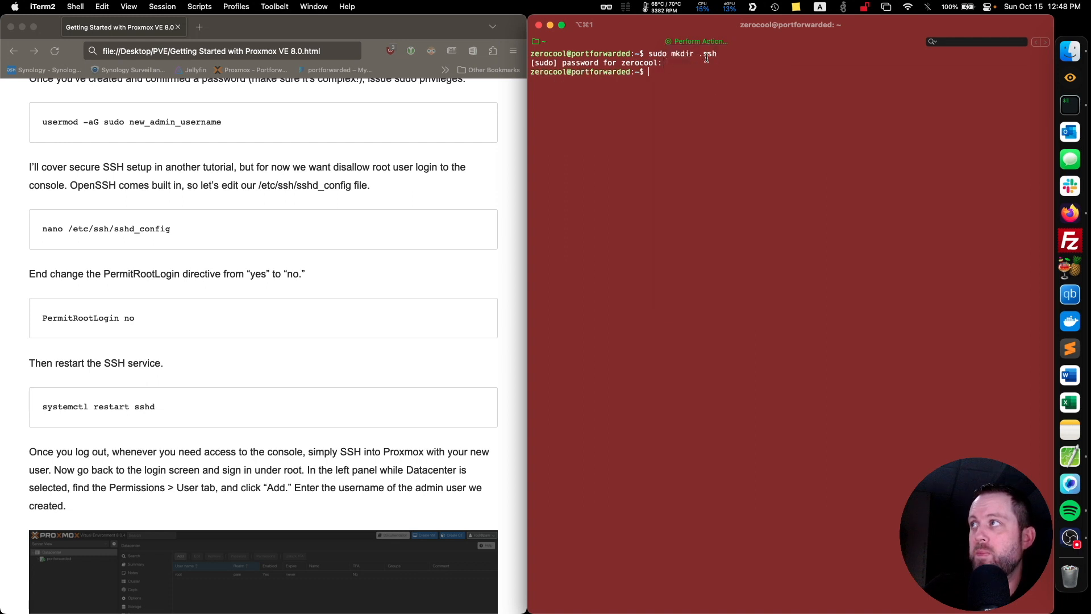
# Change into the .ssh directory and list its contents with ls.
pyautogui.write('cd .ssh')
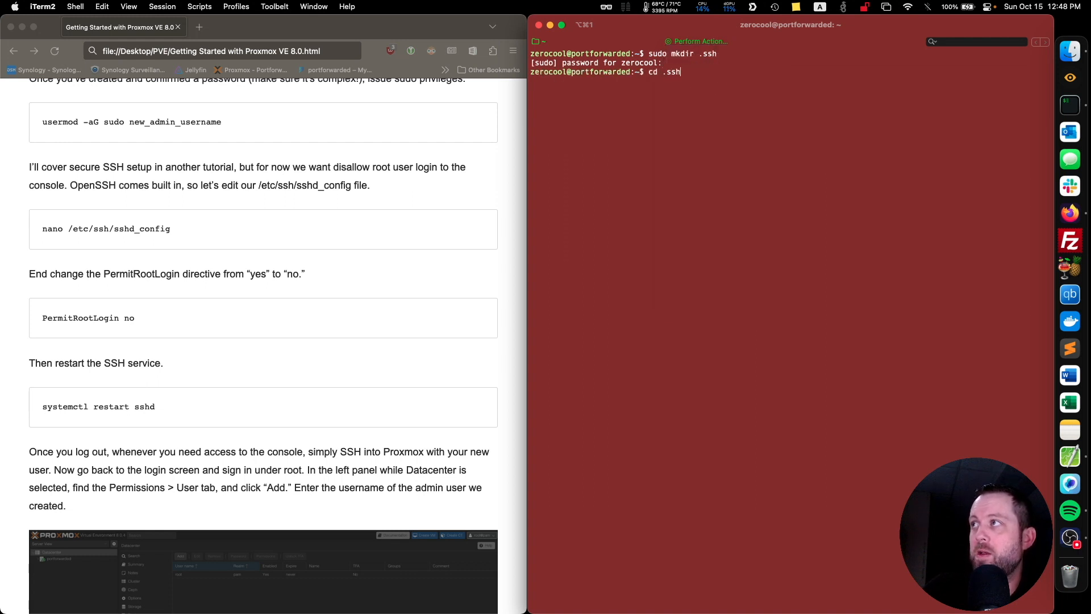
pyautogui.press('Return')
pyautogui.write('ls')
pyautogui.press('Return')
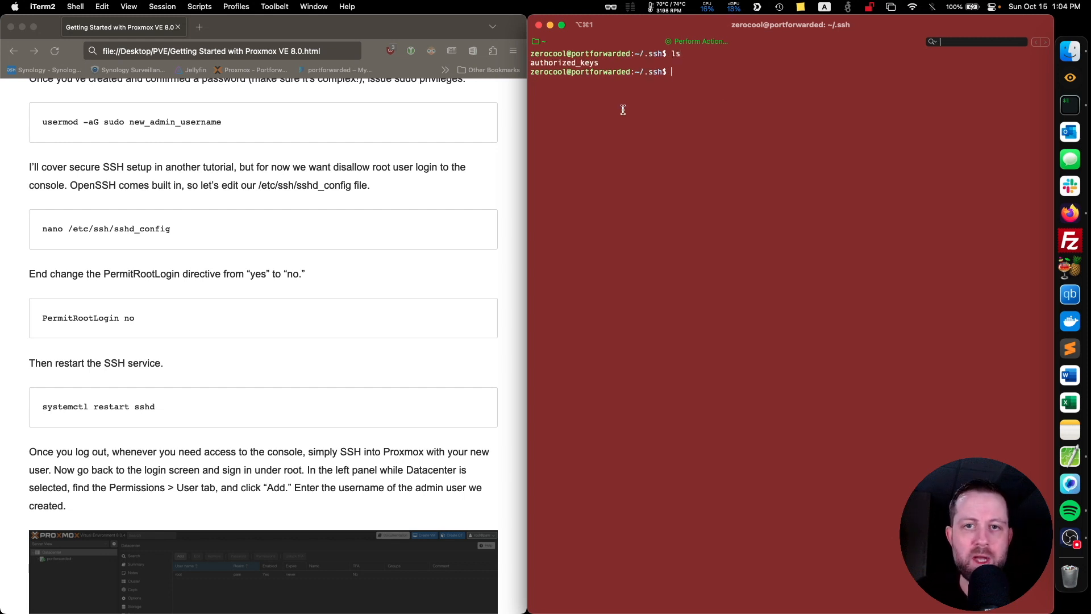
pyautogui.write('sudo n')
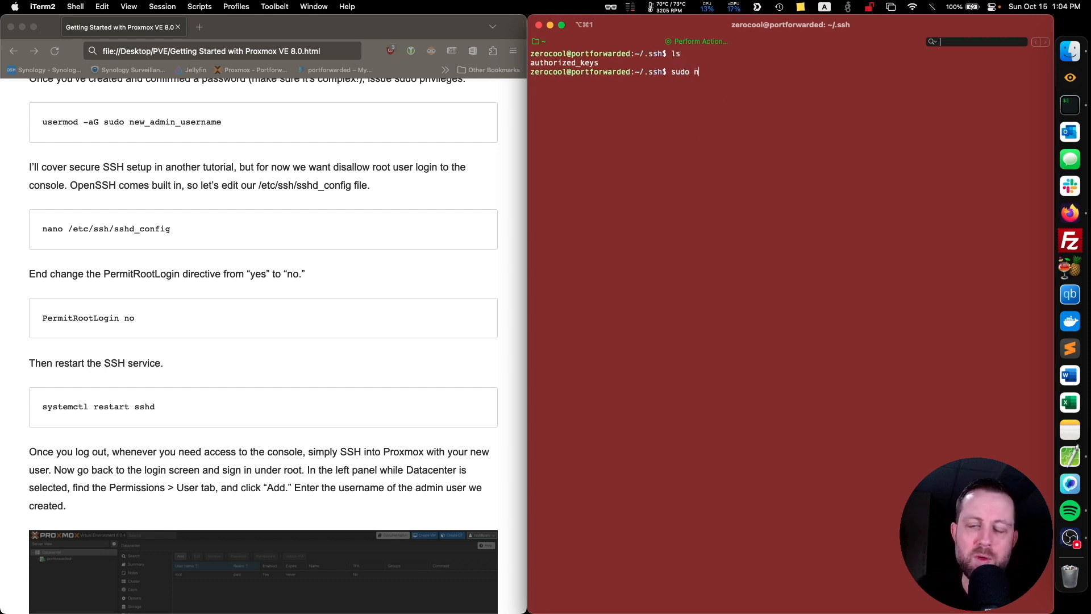
pyautogui.write('ano authorized_keys')
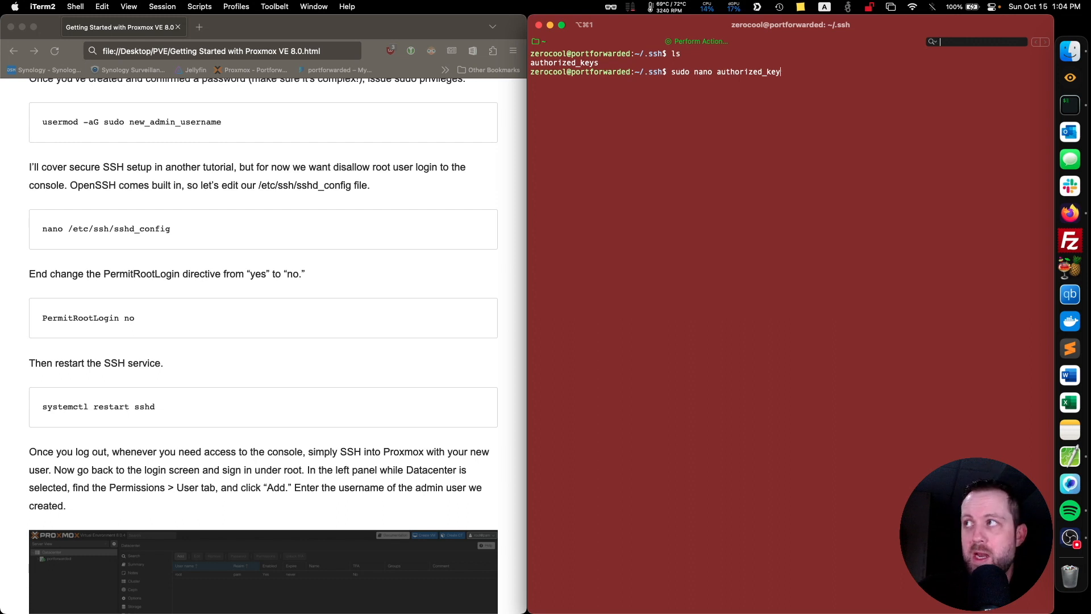
pyautogui.press('BackSpace')
pyautogui.press('BackSpace')
pyautogui.press('BackSpace')
pyautogui.press('BackSpace')
pyautogui.press('BackSpace')
pyautogui.press('BackSpace')
pyautogui.press('BackSpace')
pyautogui.press('BackSpace')
pyautogui.press('BackSpace')
pyautogui.press('BackSpace')
pyautogui.press('BackSpace')
pyautogui.press('BackSpace')
pyautogui.press('BackSpace')
pyautogui.press('BackSpace')
pyautogui.press('BackSpace')
pyautogui.press('BackSpace')
pyautogui.press('BackSpace')
pyautogui.press('BackSpace')
pyautogui.press('BackSpace')
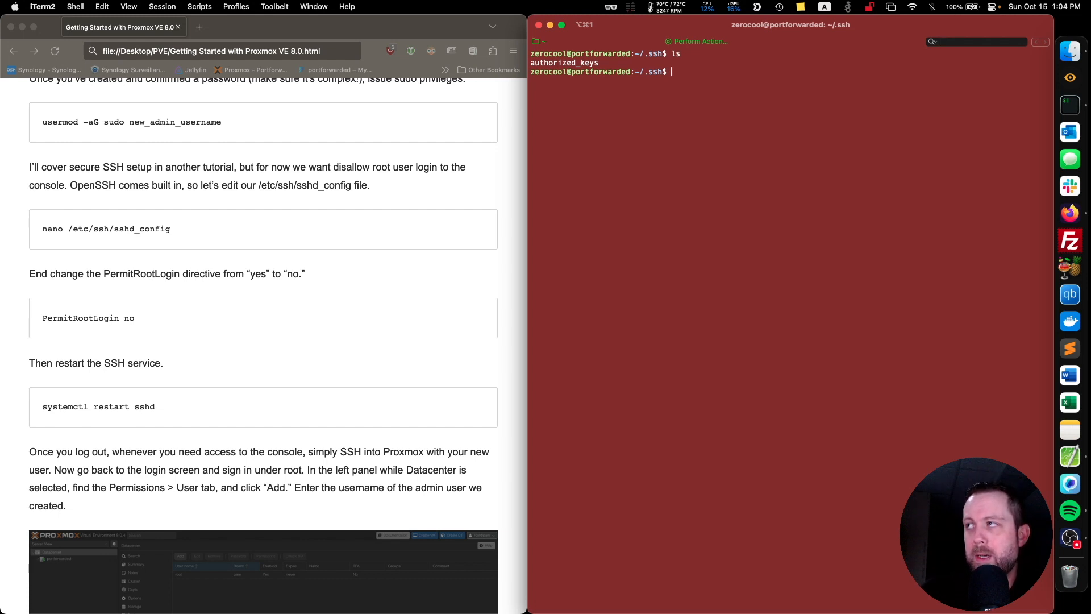
# Start generating an RSA key pair with sudo ssh-keygen -t rsa.
pyautogui.write('sudo s')
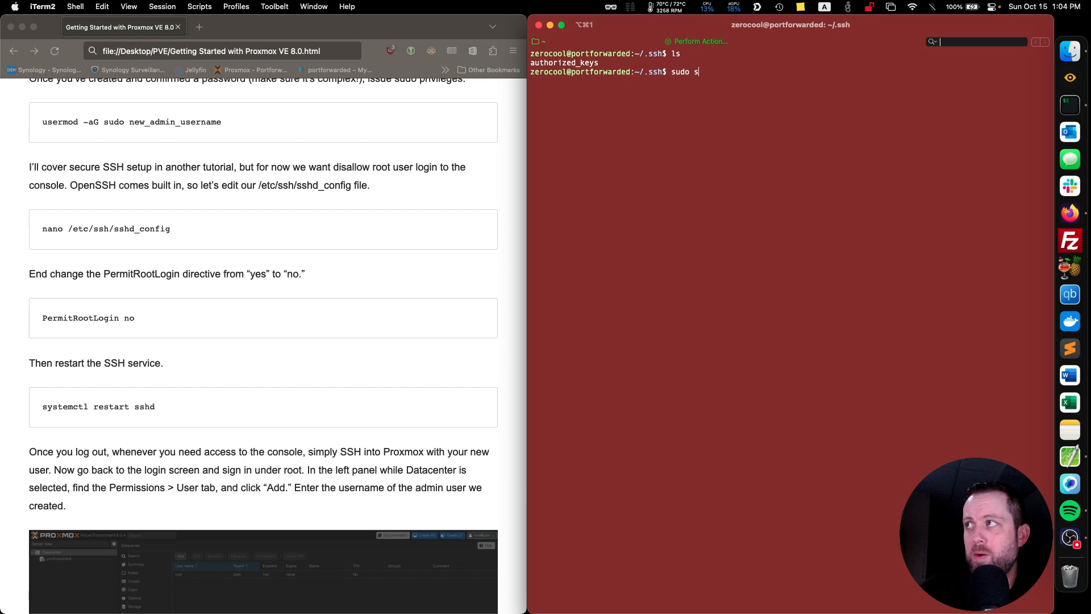
pyautogui.write('sh-keygen -t ra')
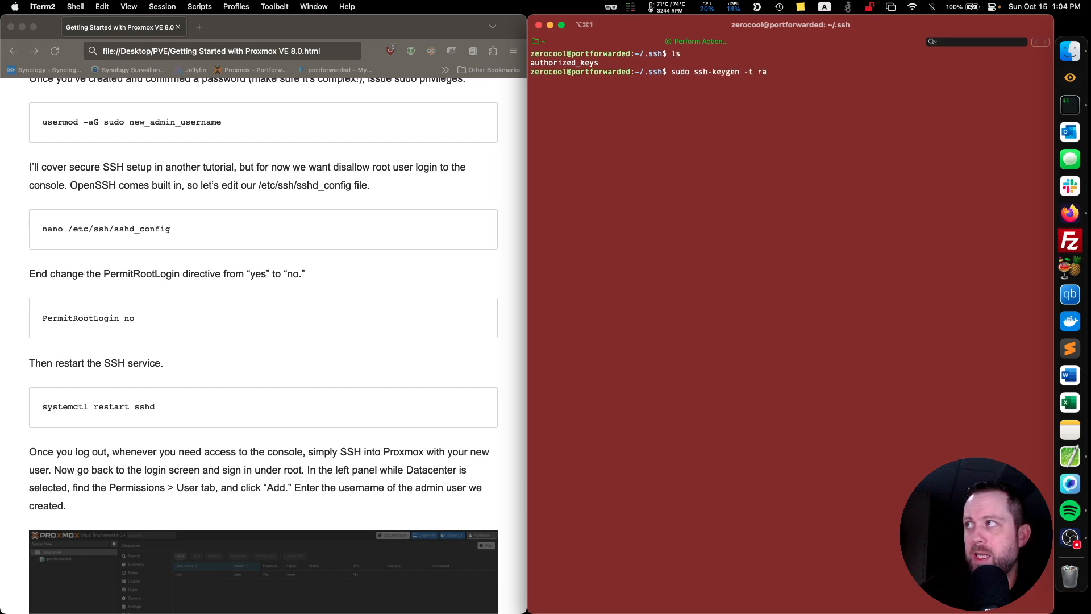
pyautogui.write('a')
pyautogui.press('Return')
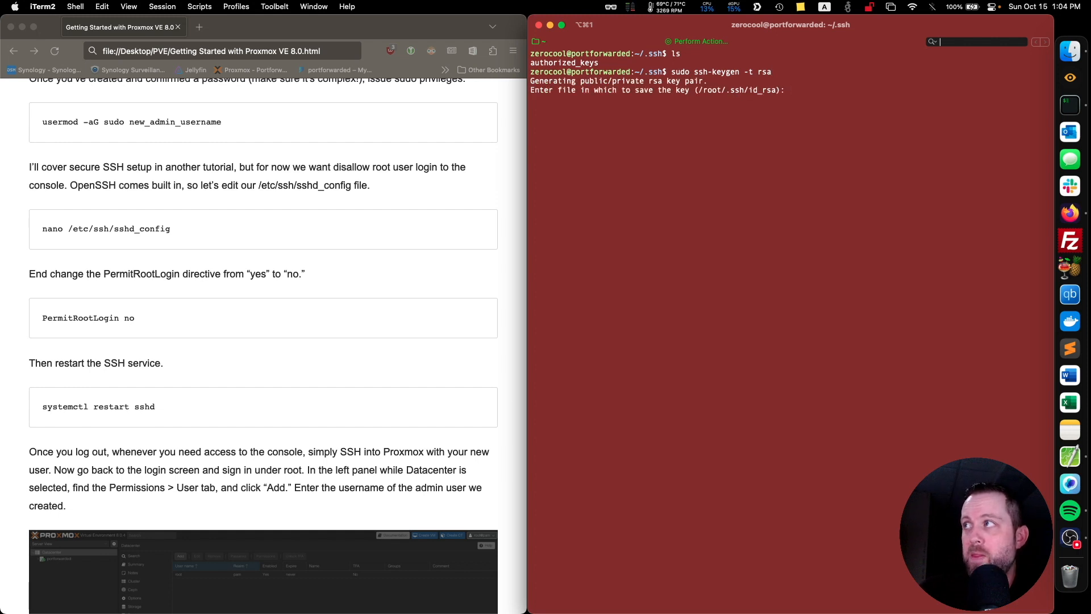
# Save the key pair as id_proxmox in the current directory with an empty passphrase.
pyautogui.write('id_prox')
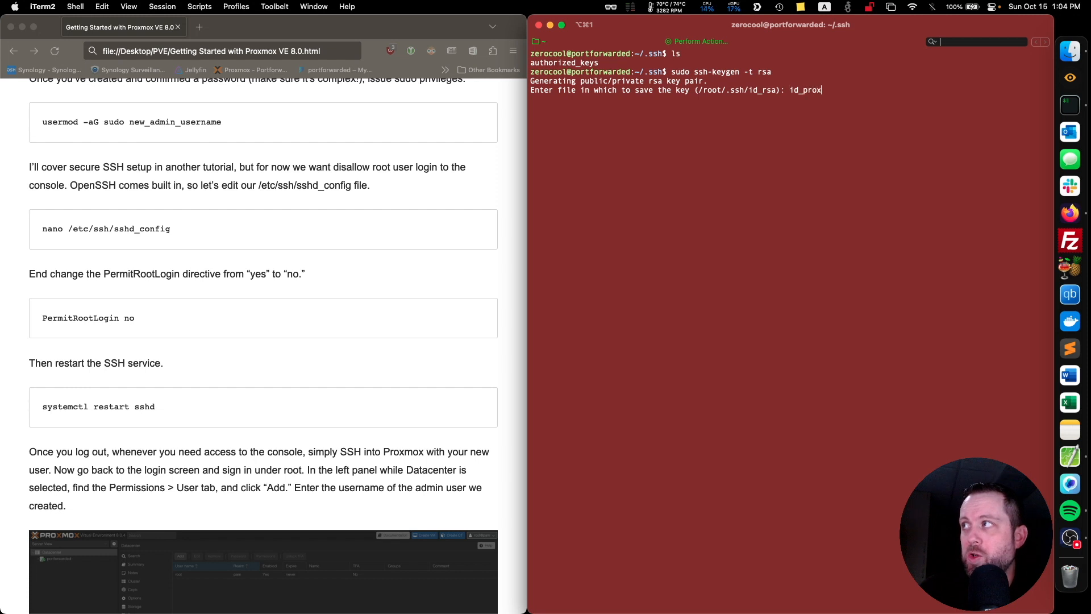
pyautogui.write('mox')
pyautogui.press('Return')
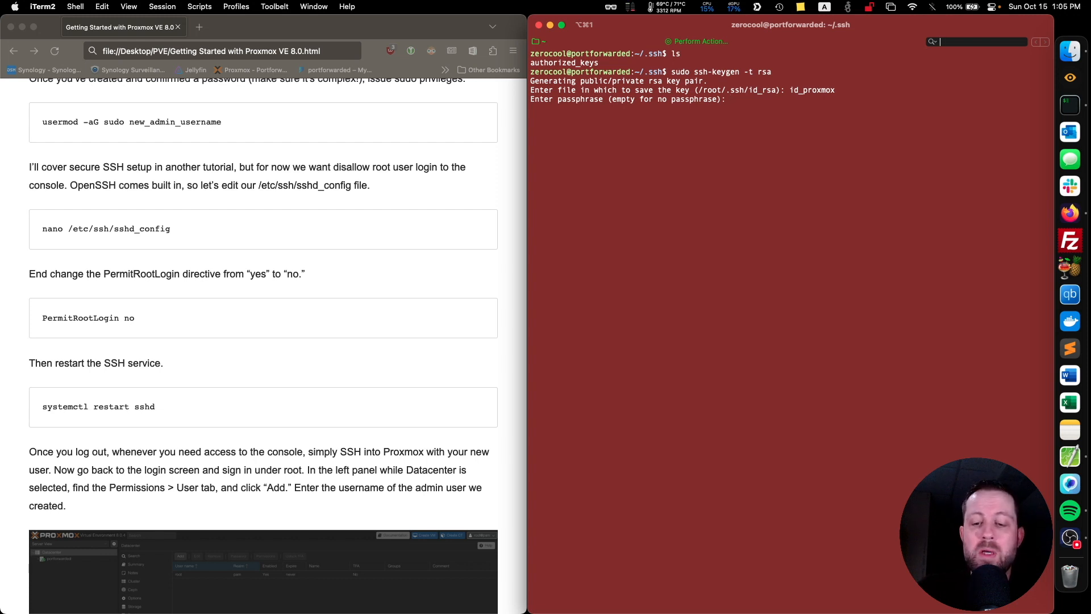
pyautogui.press('Return')
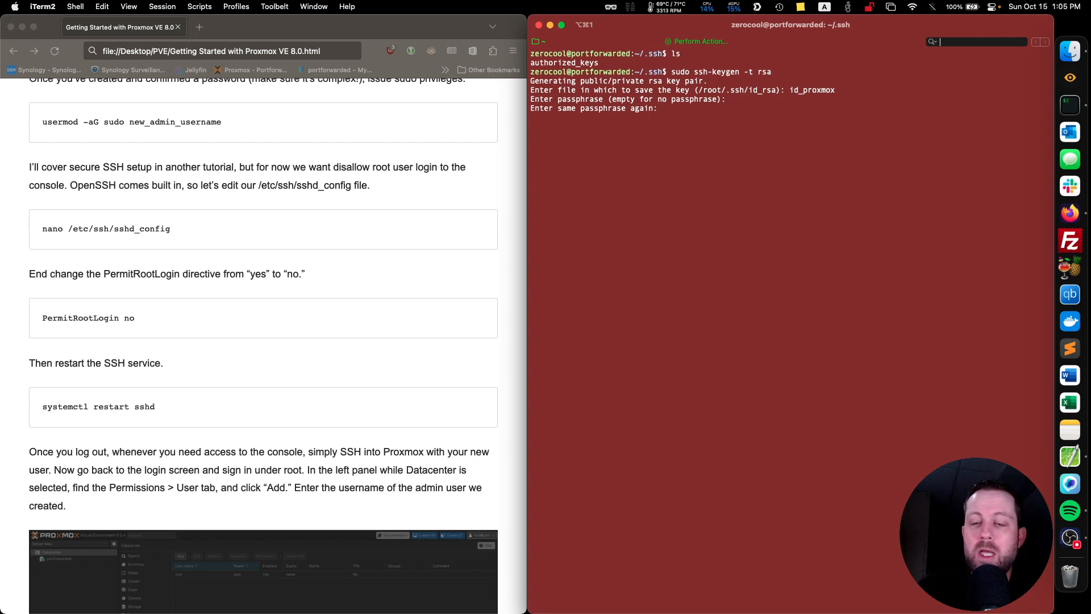
pyautogui.press('Return')
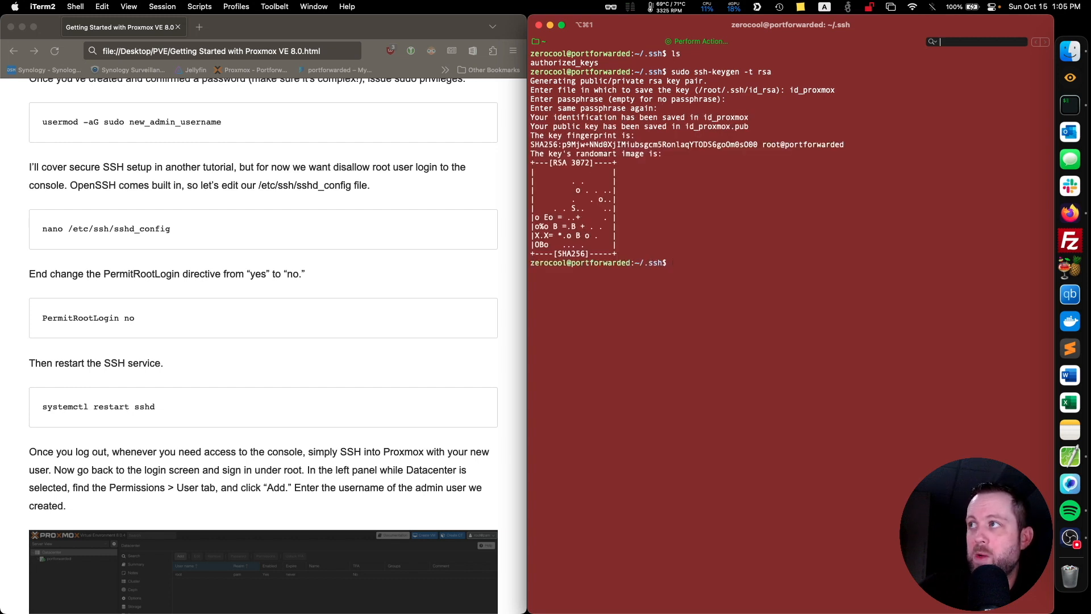
# Clear the terminal and list the .ssh directory's files with ls, checking for id_proxmox.pub.
pyautogui.hotkey('ctrl', 'l')
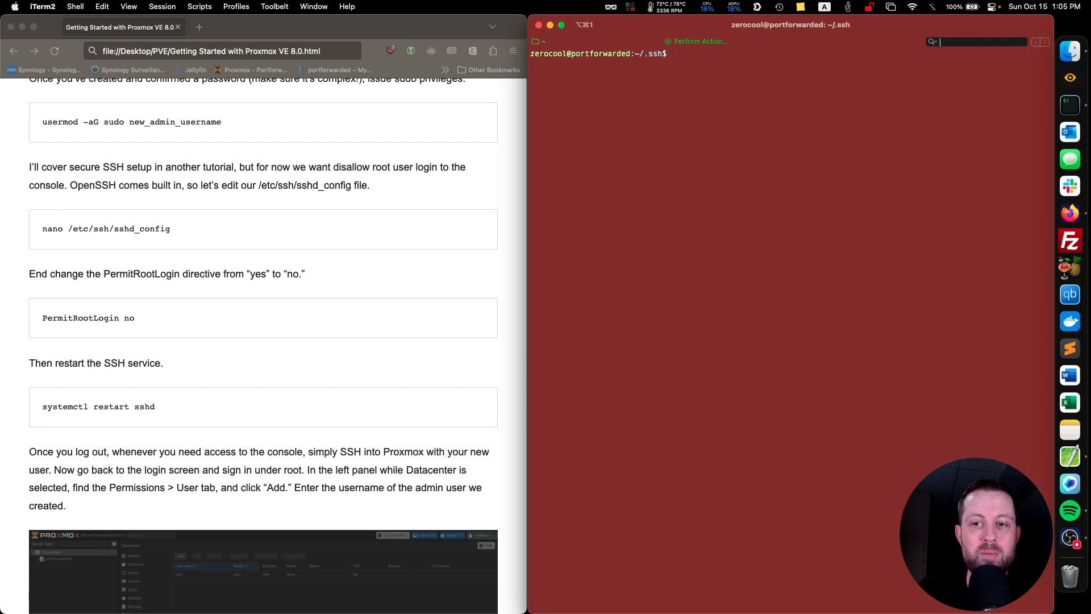
pyautogui.write('ls')
pyautogui.press('Return')
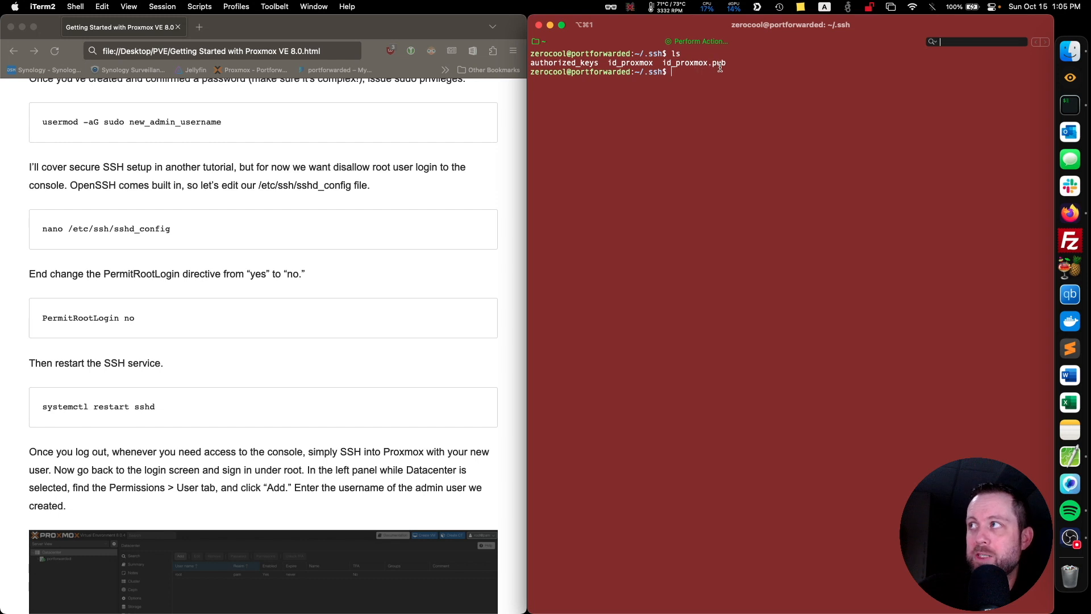
pyautogui.moveTo(726, 64); pyautogui.dragTo(663, 63)
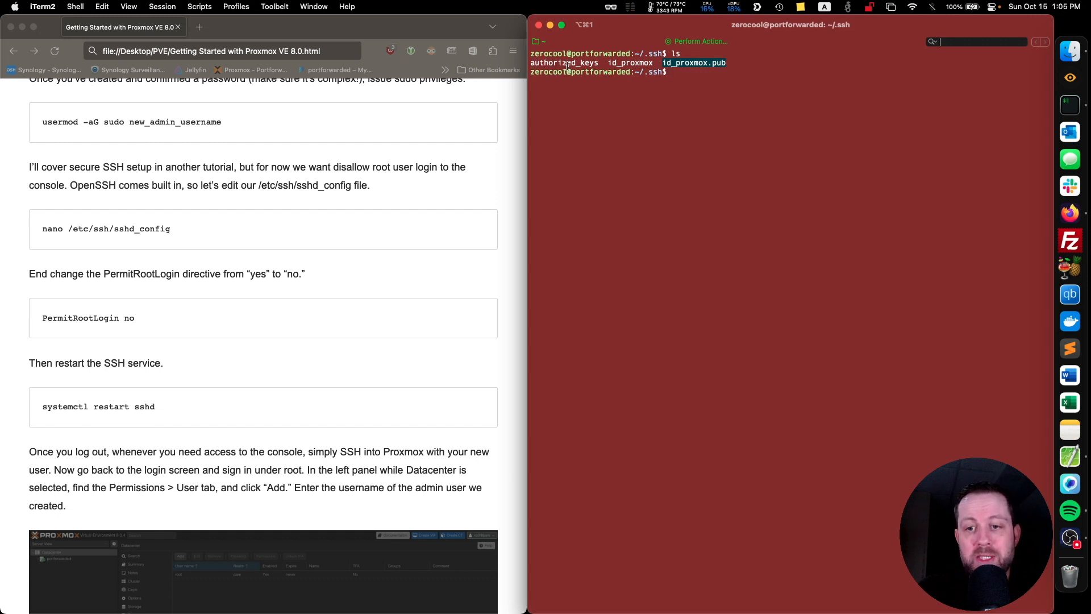
pyautogui.click(700, 80)
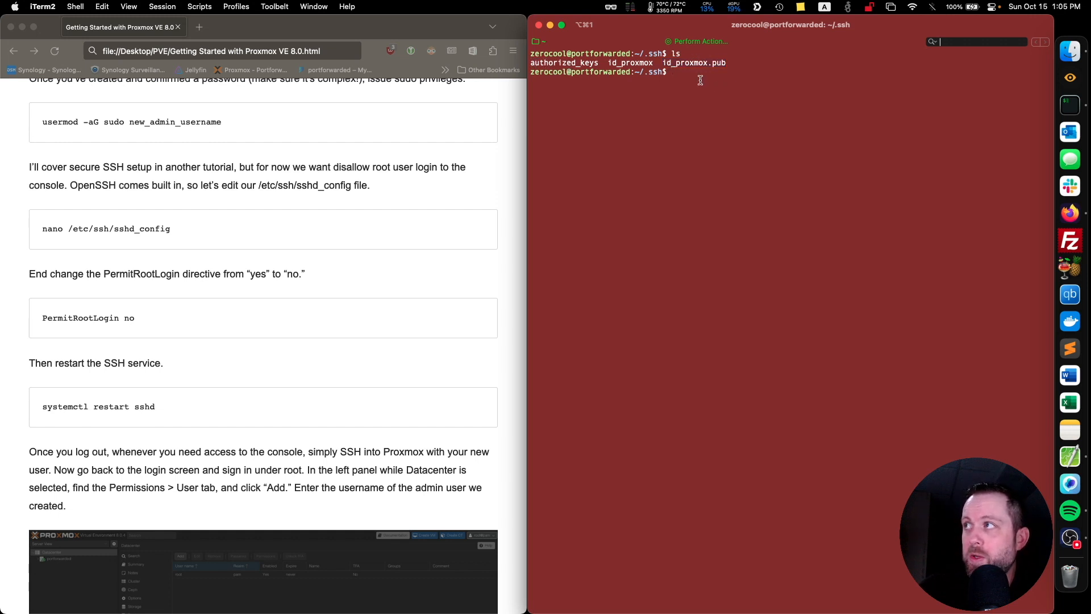
# Display the public key with sudo cat id_proxmox.pub and copy the entire key text.
pyautogui.write('sudo cat id_proxmox.pub')
pyautogui.press('Return')
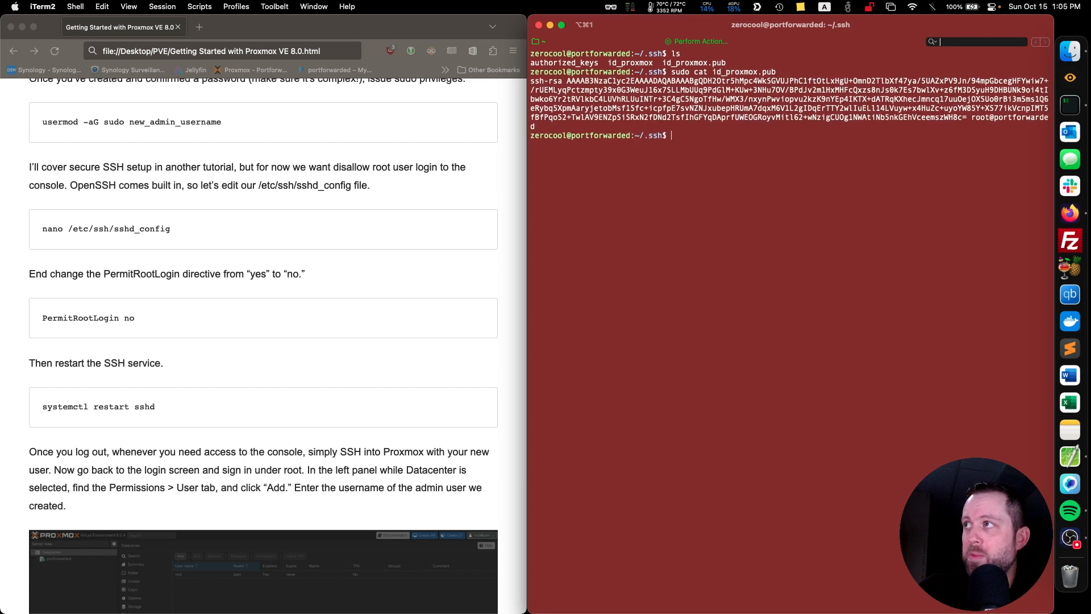
pyautogui.moveTo(539, 127); pyautogui.dragTo(526, 85)
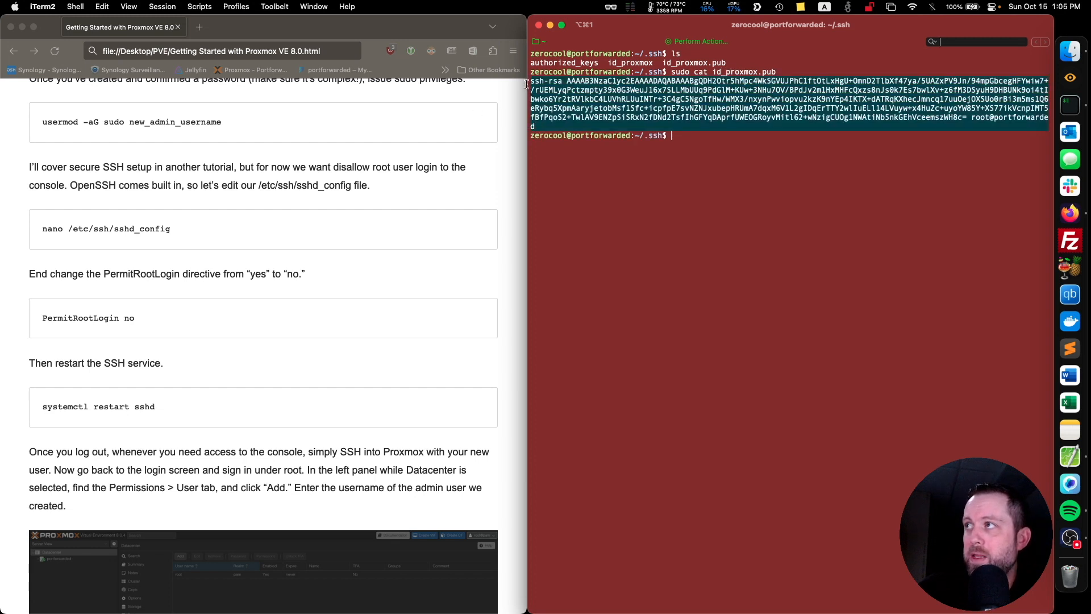
pyautogui.press('super+c')
pyautogui.click(702, 141)
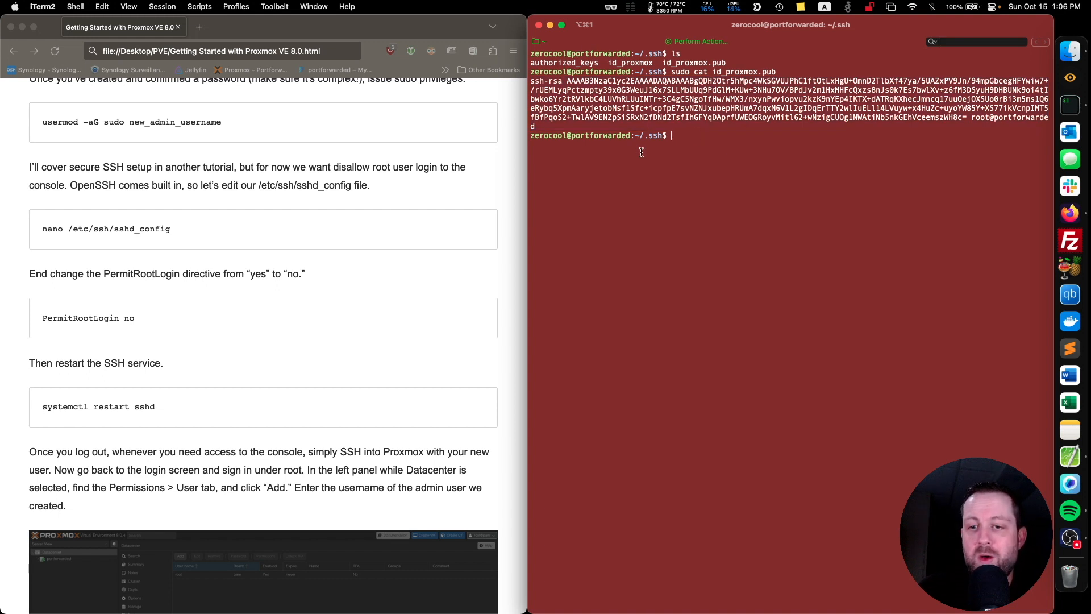
pyautogui.write('sudo nan')
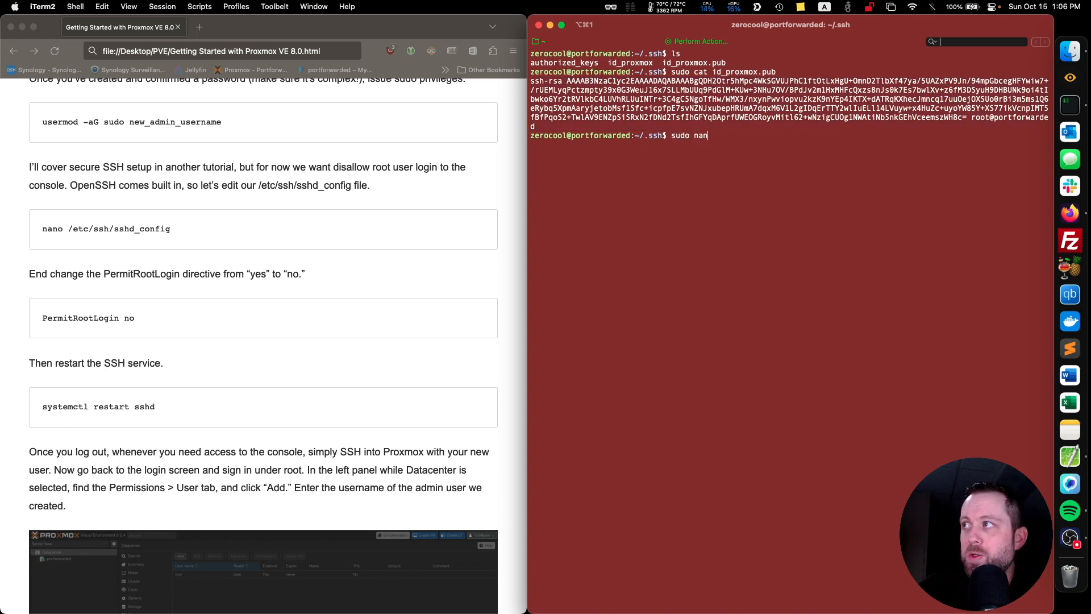
pyautogui.write('o')
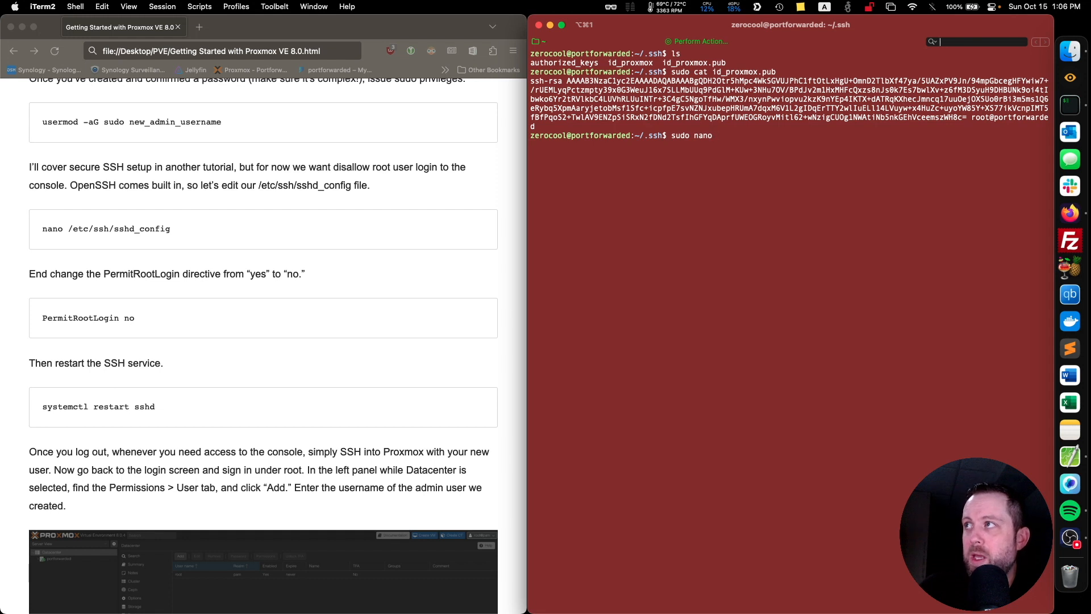
pyautogui.write(' authorized_keys')
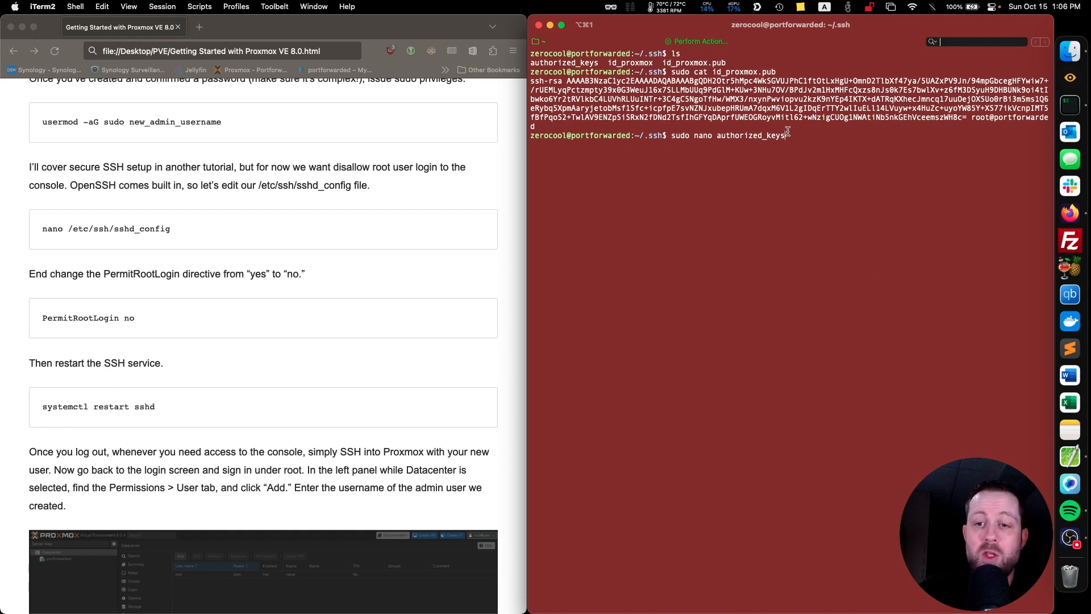
pyautogui.press('BackSpace')
pyautogui.press('BackSpace')
pyautogui.press('BackSpace')
pyautogui.press('BackSpace')
pyautogui.press('BackSpace')
pyautogui.press('BackSpace')
pyautogui.press('BackSpace')
pyautogui.press('BackSpace')
pyautogui.press('BackSpace')
pyautogui.press('BackSpace')
pyautogui.press('BackSpace')
pyautogui.press('BackSpace')
pyautogui.press('BackSpace')
pyautogui.press('BackSpace')
pyautogui.press('BackSpace')
pyautogui.press('BackSpace')
pyautogui.press('BackSpace')
pyautogui.press('BackSpace')
pyautogui.press('BackSpace')
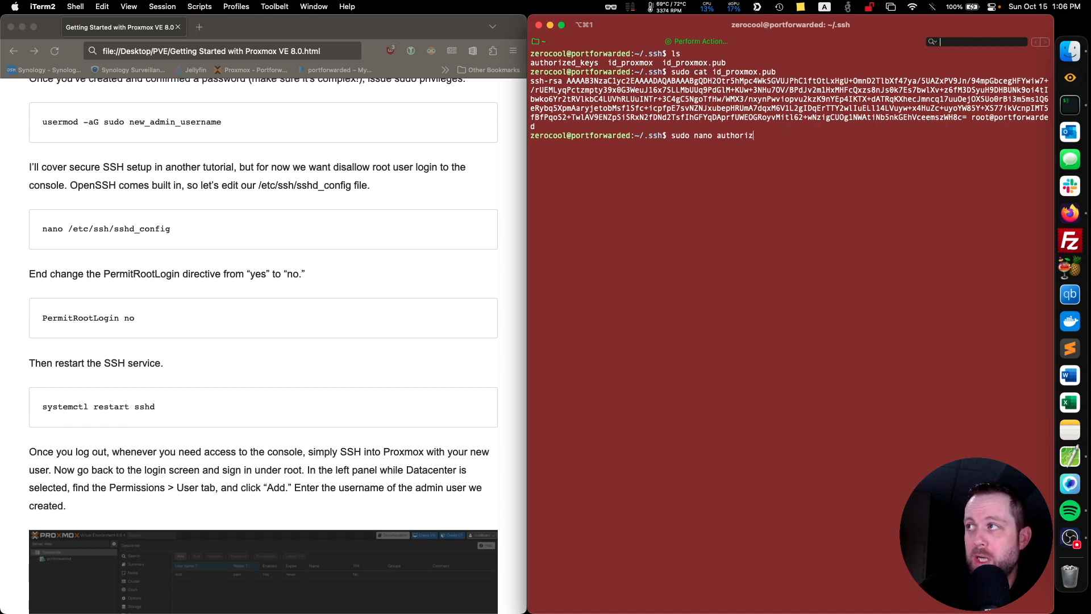
pyautogui.press('BackSpace')
pyautogui.press('BackSpace')
pyautogui.press('BackSpace')
pyautogui.press('BackSpace')
pyautogui.press('BackSpace')
pyautogui.press('BackSpace')
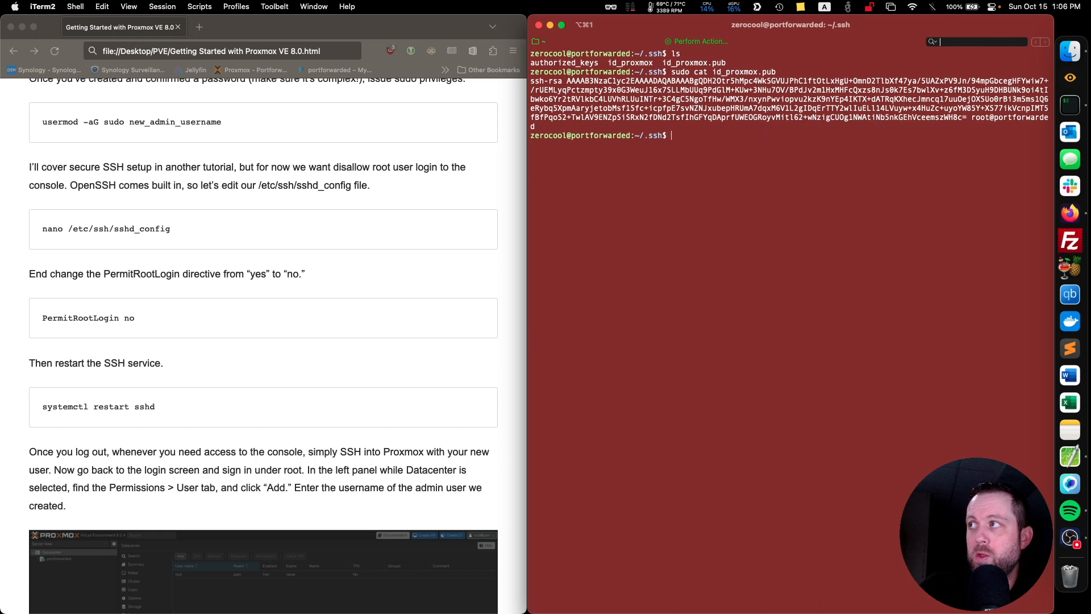
# Restart the SSH service with sudo systemctl restart sshd.
pyautogui.write('sudo systemctl ')
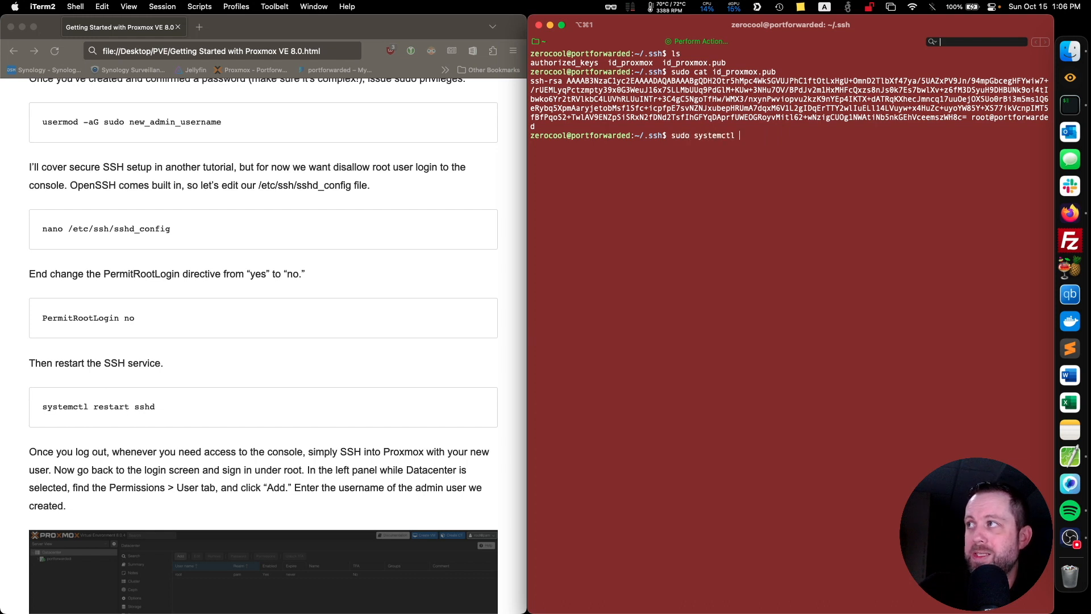
pyautogui.write('restart sshd')
pyautogui.press('Return')
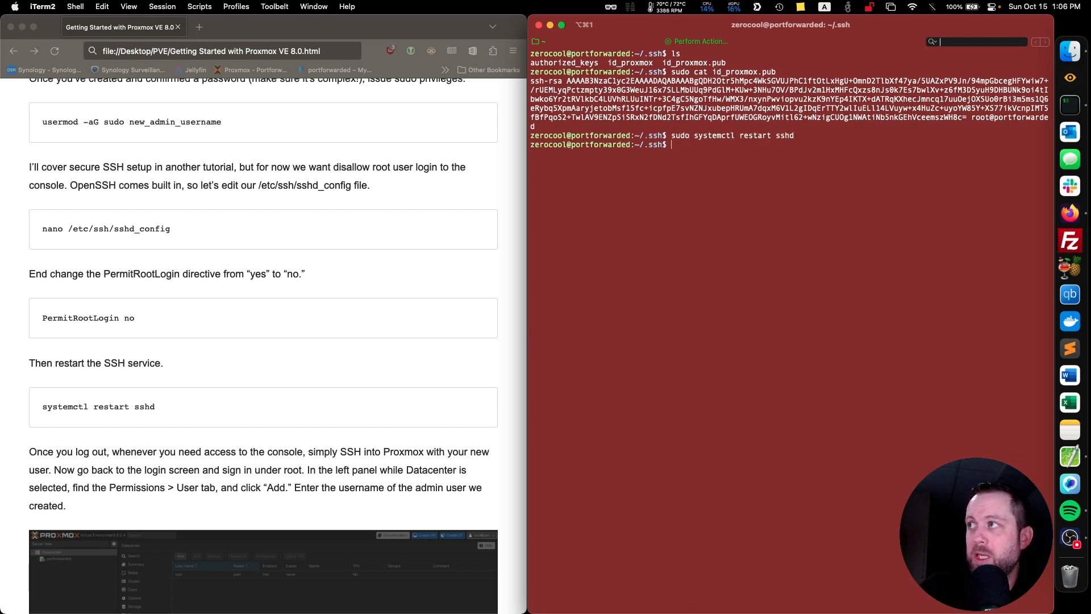
# Display the private key with sudo cat id_proxmox and select the whole key block from its BEGIN to END line.
pyautogui.write('sudo ')
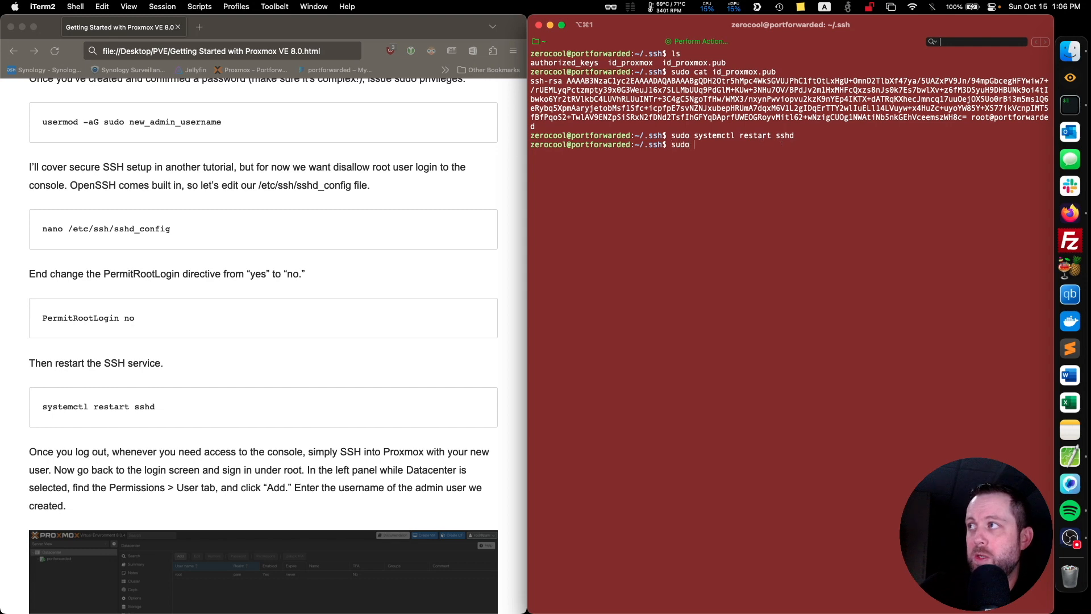
pyautogui.write('cat id_proxmox')
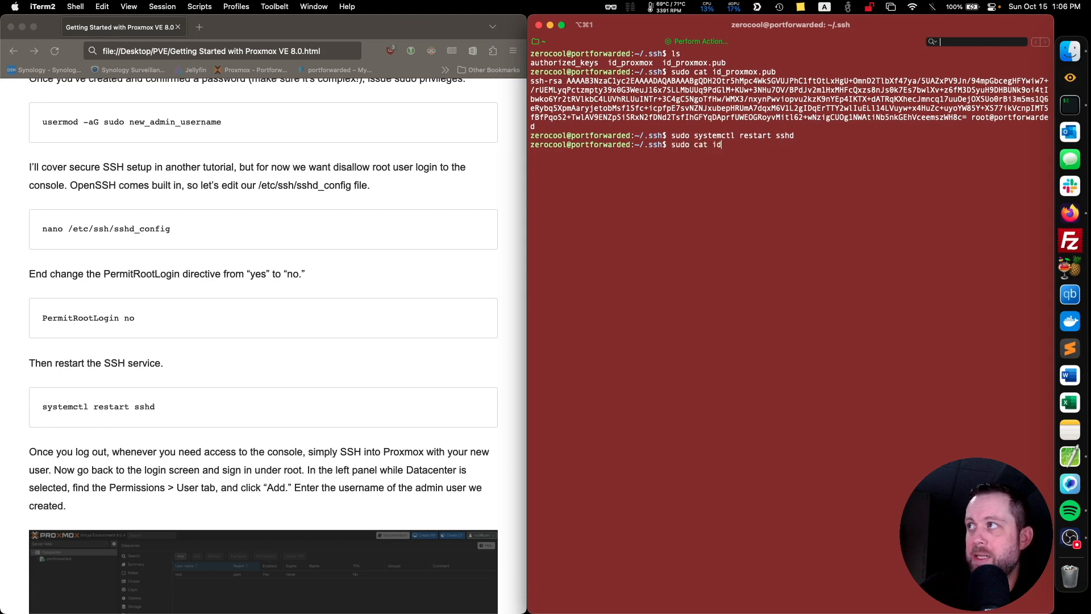
pyautogui.press('Return')
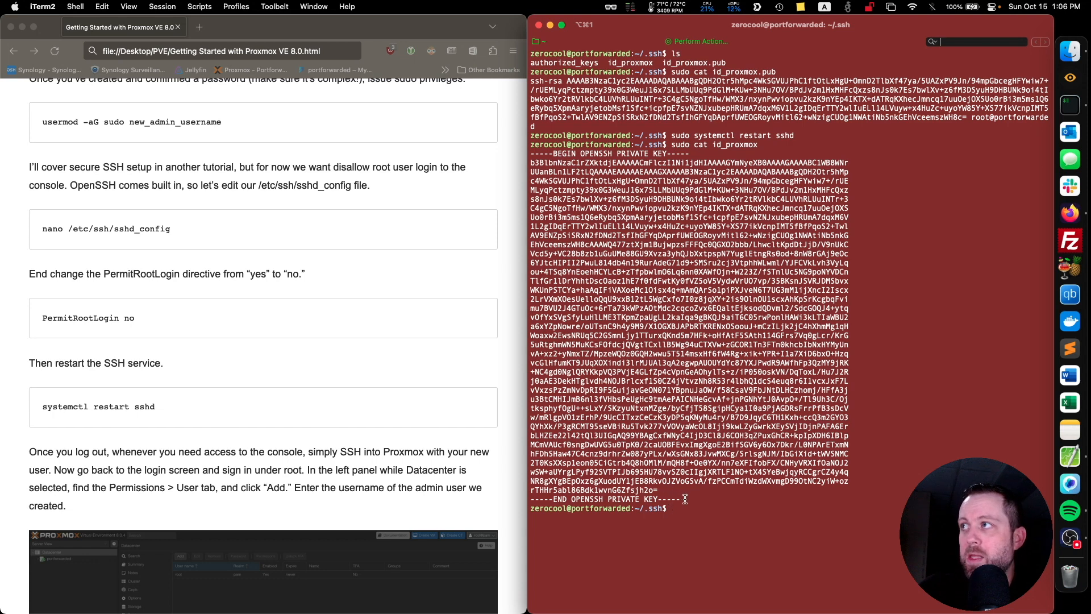
pyautogui.moveTo(683, 498); pyautogui.dragTo(507, 156)
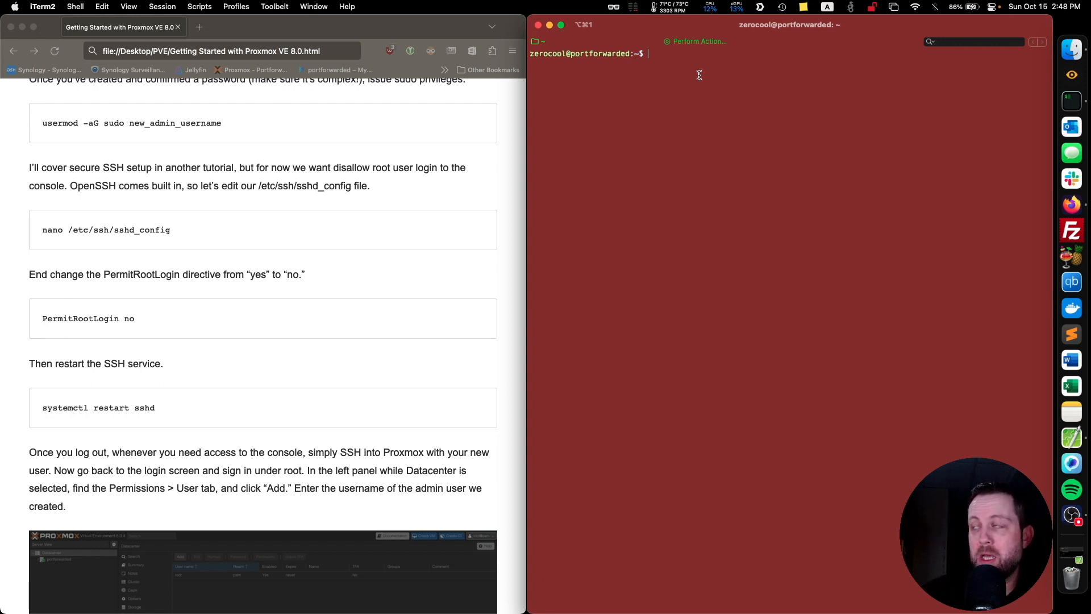
# Open the SSH server configuration with sudo nano /etc/ssh/sshd_config, authenticating with the sudo password.
pyautogui.write('sudo ')
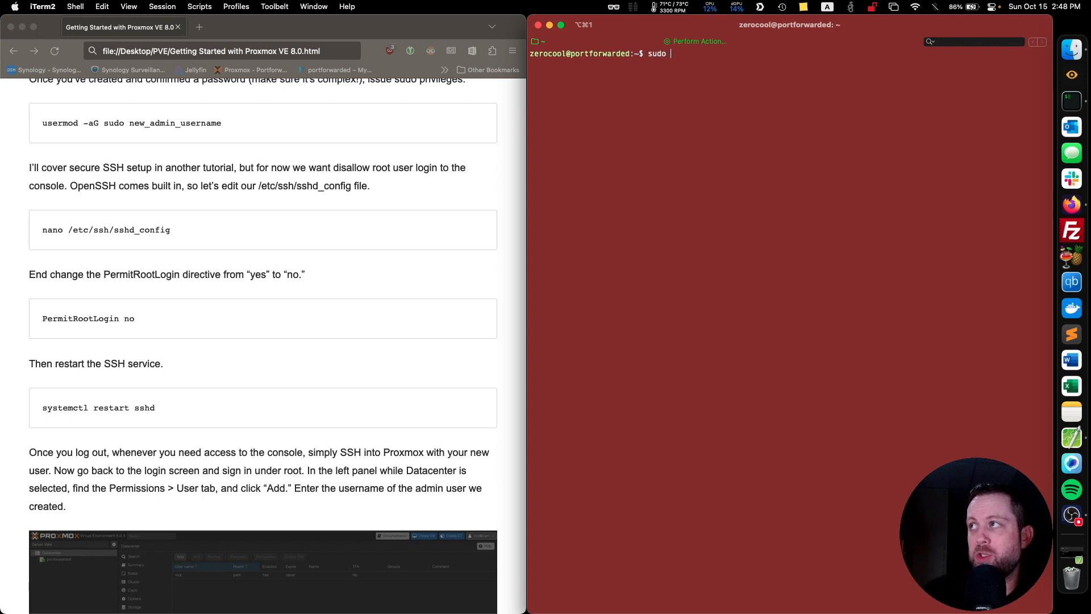
pyautogui.write('nano /etc/')
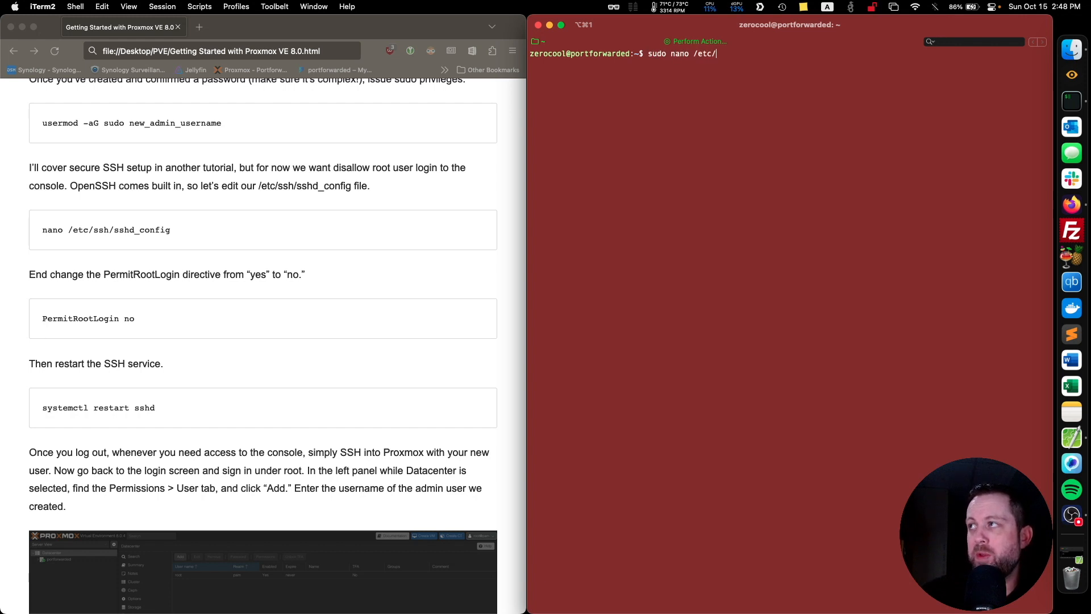
pyautogui.write('ssh/')
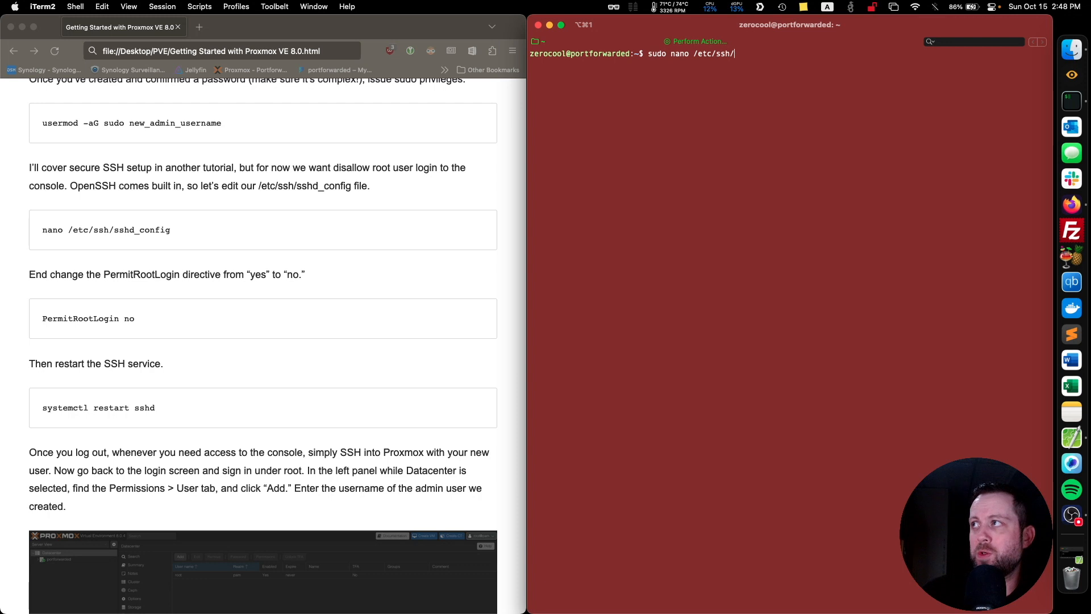
pyautogui.write('sshd_config')
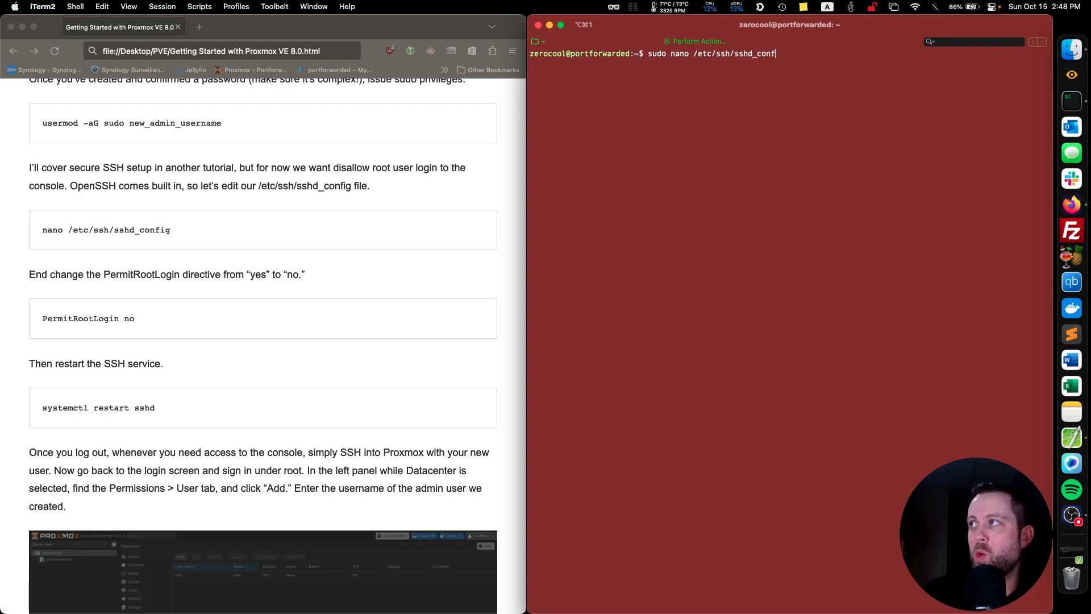
pyautogui.press('Return')
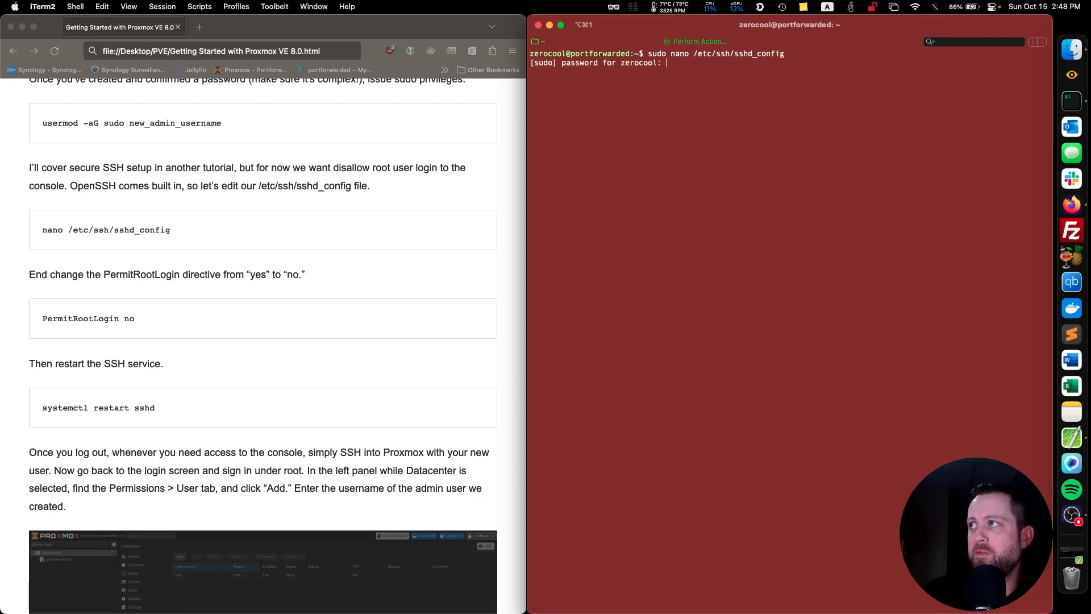
pyautogui.click(699, 43)
pyautogui.click(710, 91)
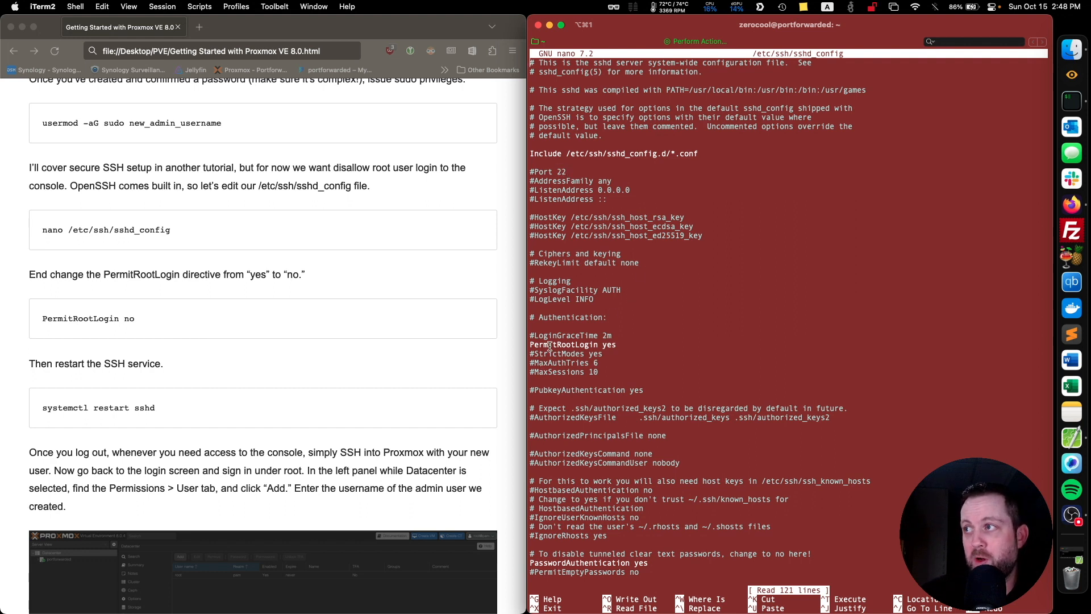
# Set the PermitRootLogin directive to no in sshd_config.
pyautogui.click(530, 344)
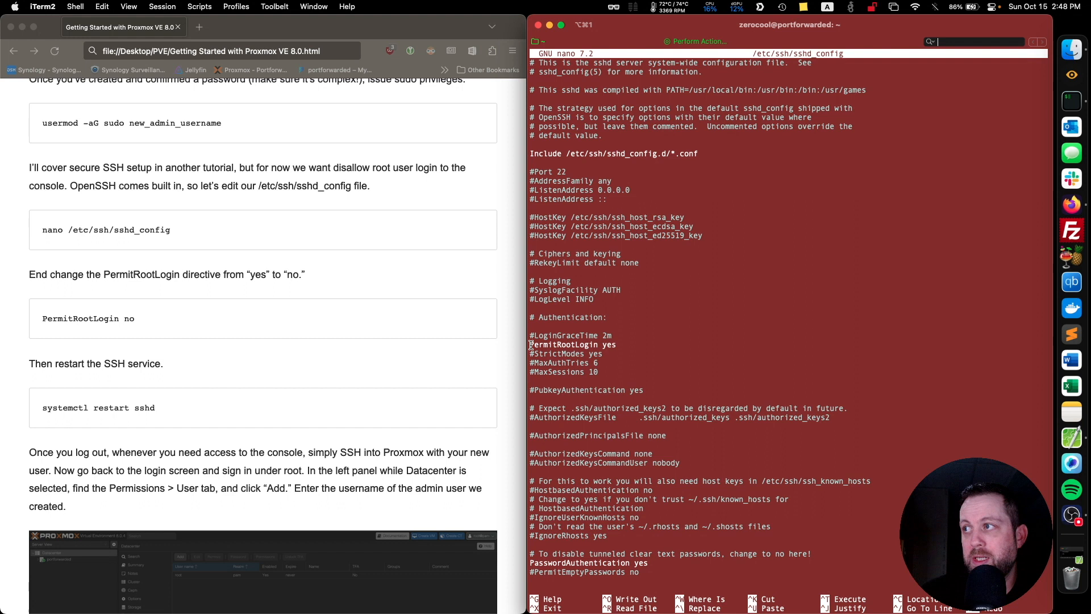
pyautogui.click(616, 345)
pyautogui.press('BackSpace')
pyautogui.press('BackSpace')
pyautogui.press('BackSpace')
pyautogui.write('n')
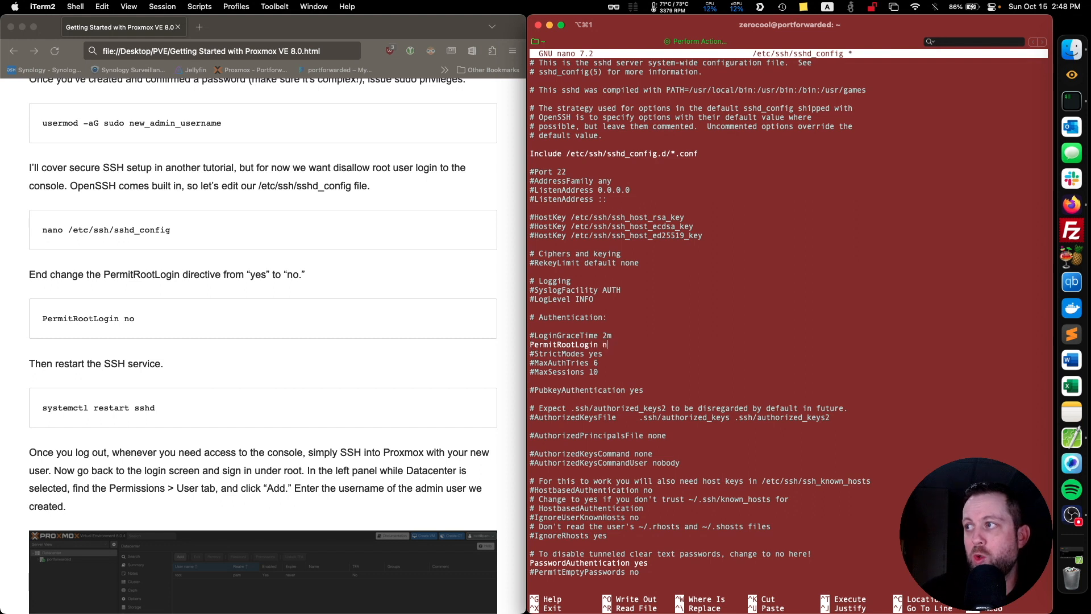
pyautogui.write('o')
# Uncomment the PubkeyAuthentication yes directive in sshd_config.
pyautogui.press('Down')
pyautogui.press('Down')
pyautogui.press('Down')
pyautogui.press('Down')
pyautogui.press('Down')
pyautogui.press('Down')
pyautogui.press('Down')
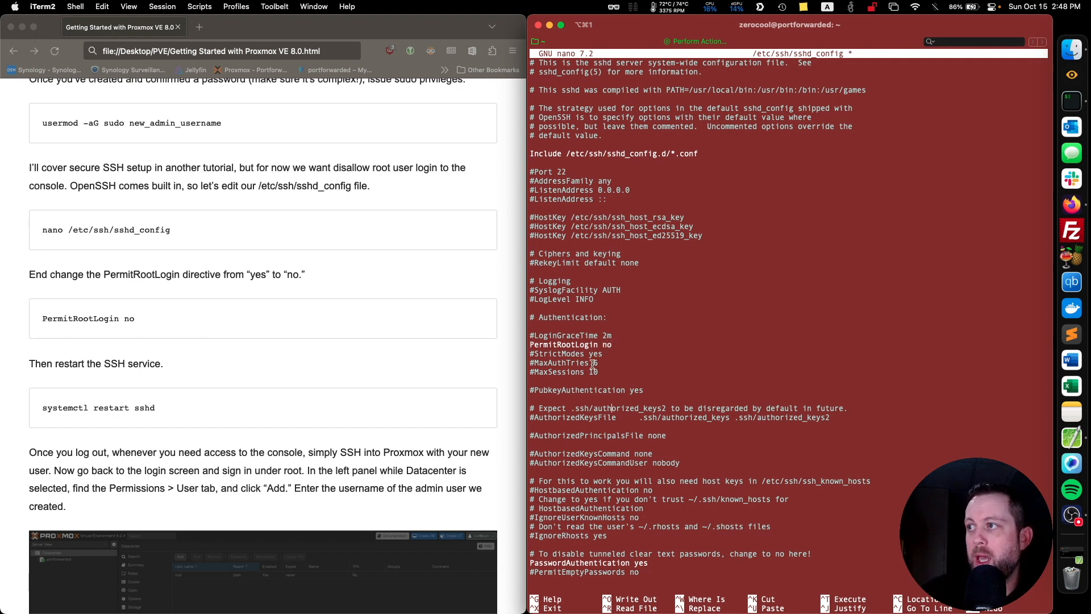
pyautogui.click(536, 390)
pyautogui.press('BackSpace')
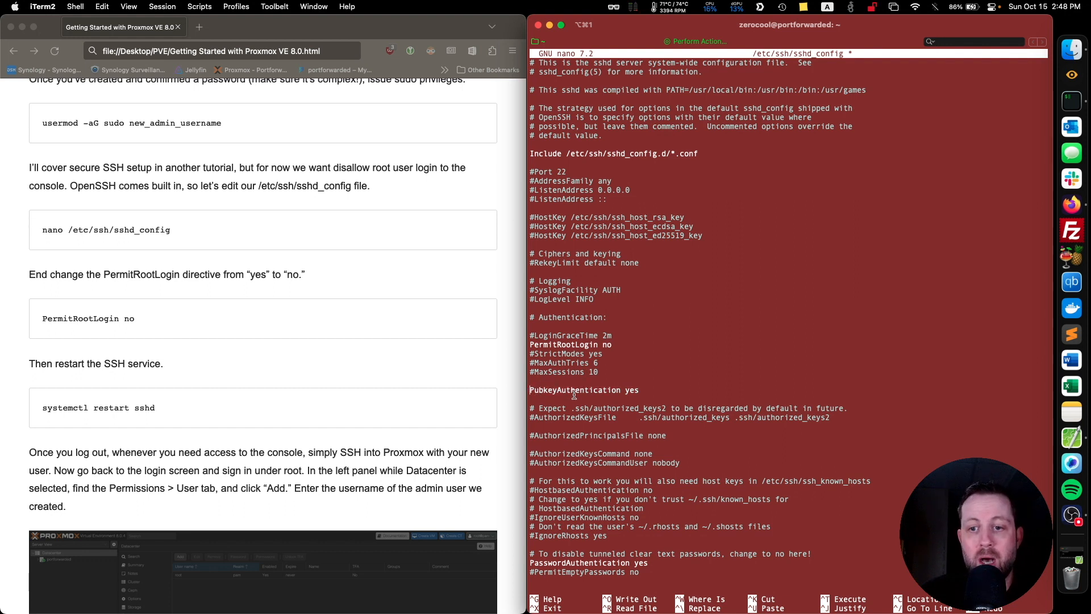
# Set the PasswordAuthentication directive to no in sshd_config.
pyautogui.press('Down')
pyautogui.press('Down')
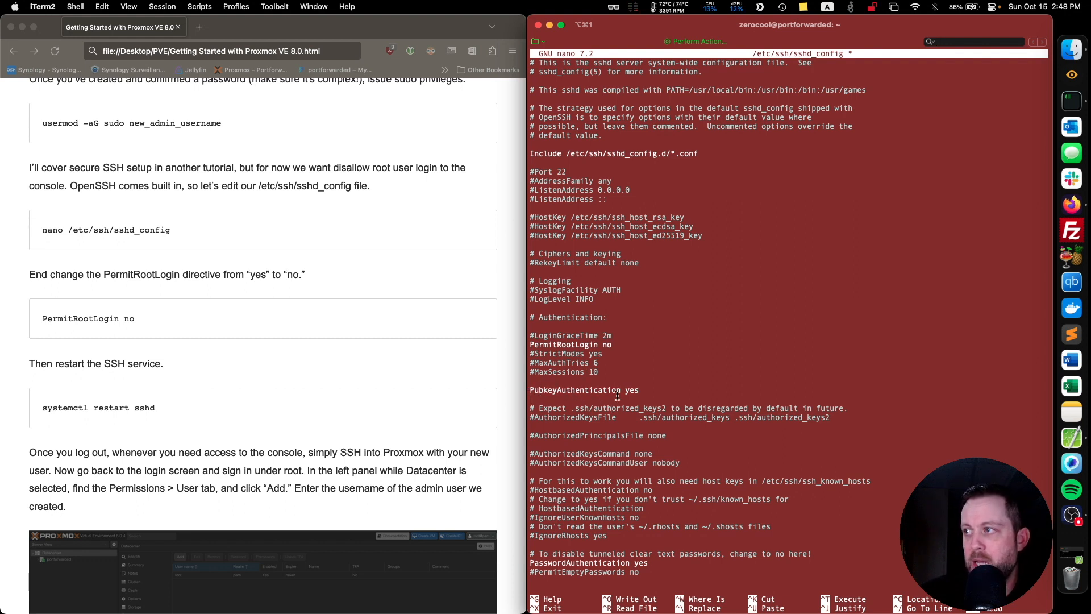
pyautogui.scroll(-5, 618, 396)
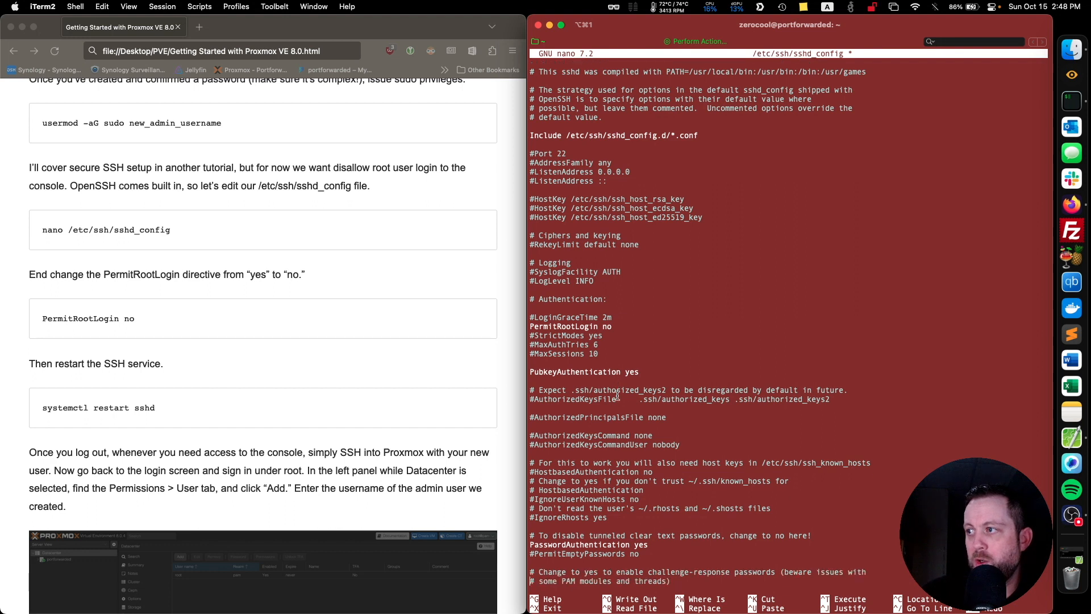
pyautogui.click(648, 490)
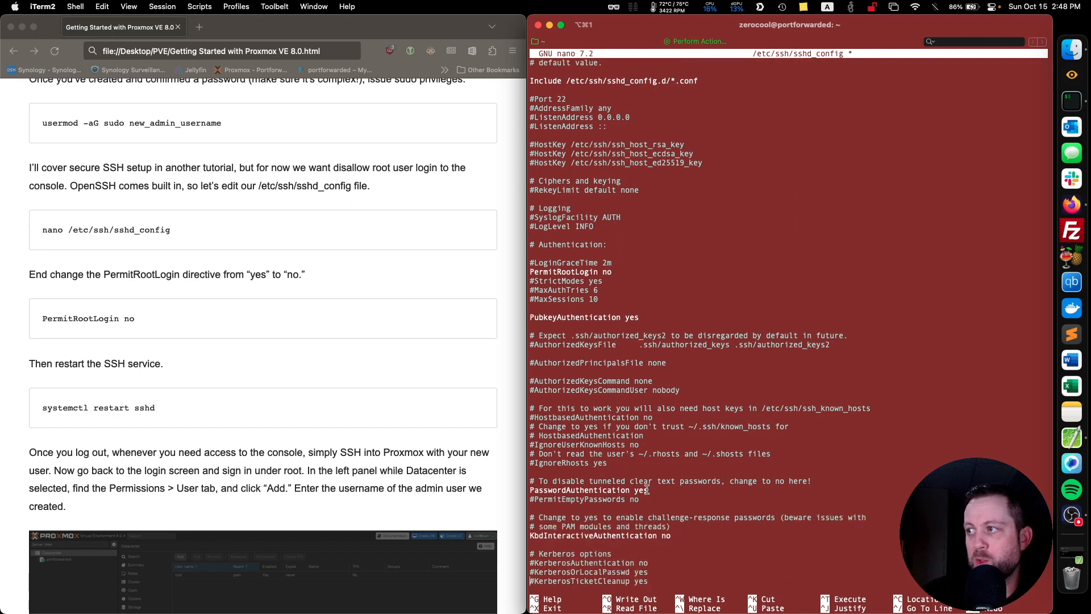
pyautogui.press('BackSpace')
pyautogui.press('BackSpace')
pyautogui.press('BackSpace')
pyautogui.write('no')
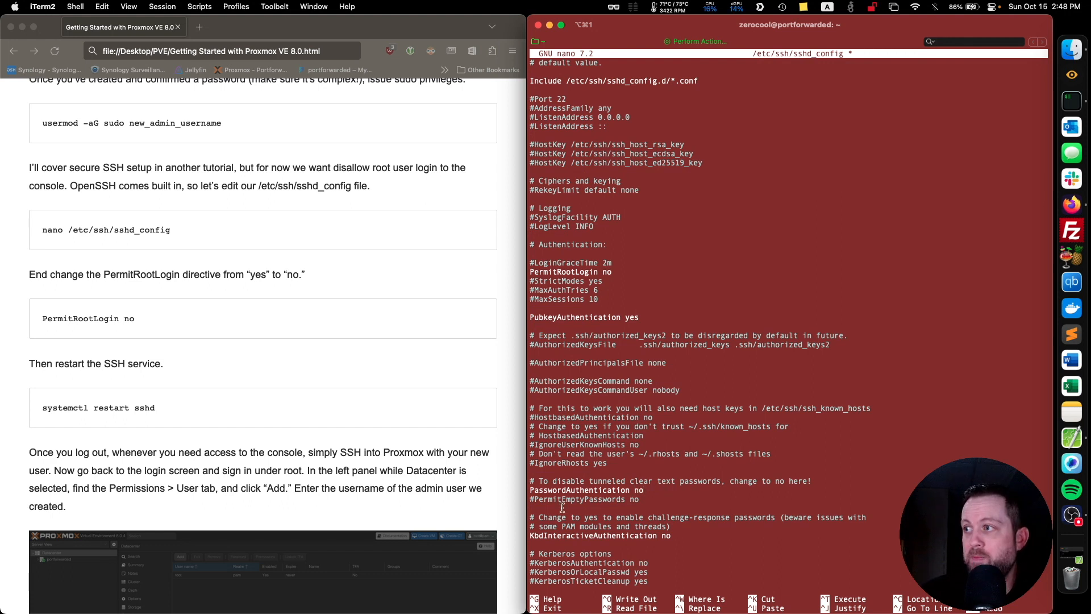
# Uncomment the PermitEmptyPasswords no directive, then save sshd_config and exit nano.
pyautogui.keyDown('alt'); pyautogui.click(535, 498); pyautogui.keyUp('alt')
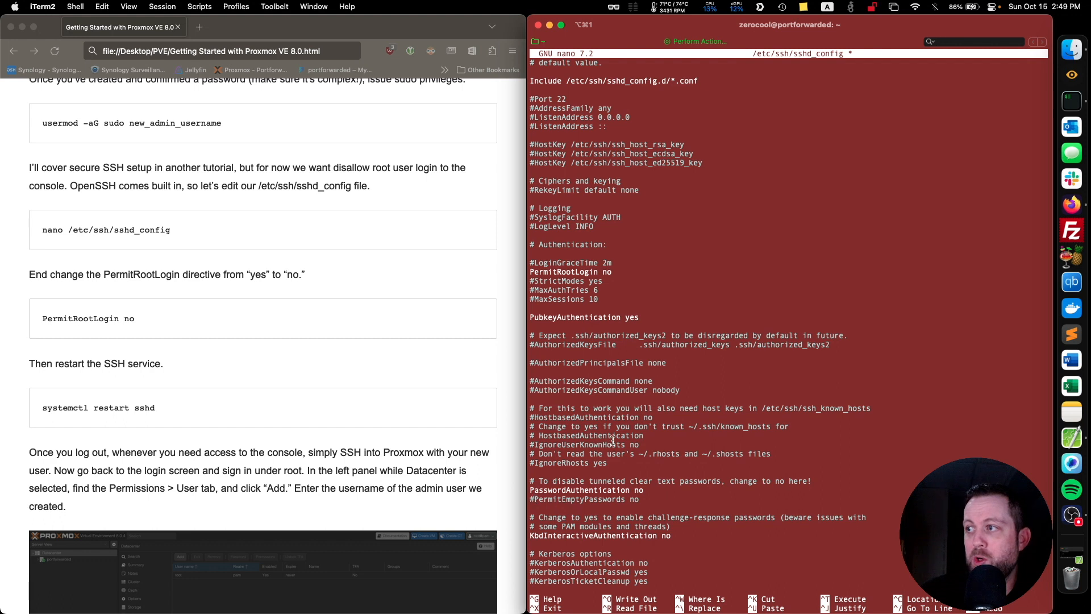
pyautogui.press('BackSpace')
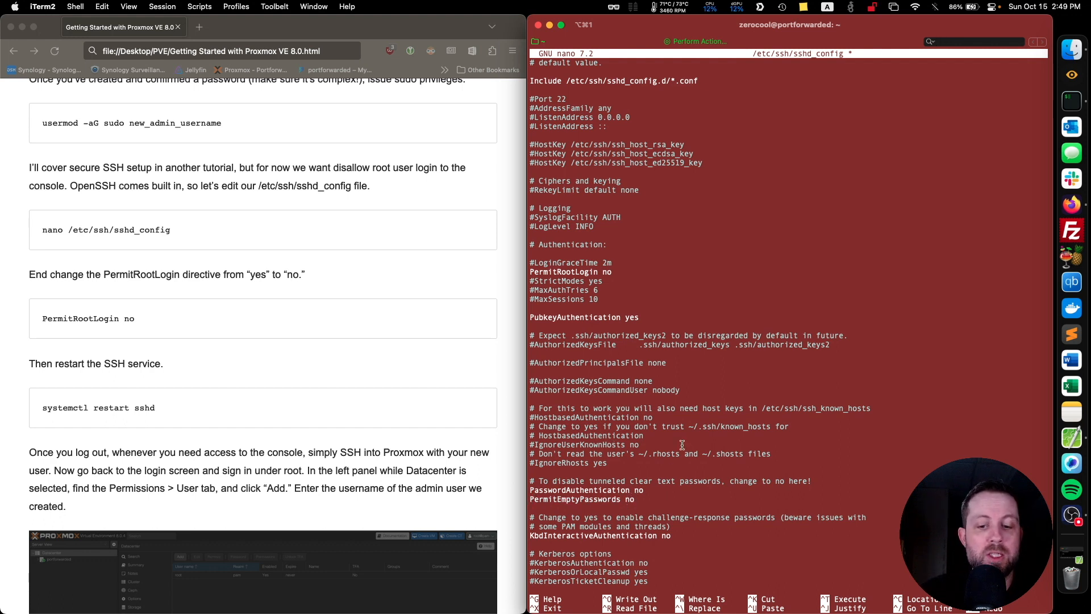
pyautogui.hotkey('ctrl', 'x')
pyautogui.press('y')
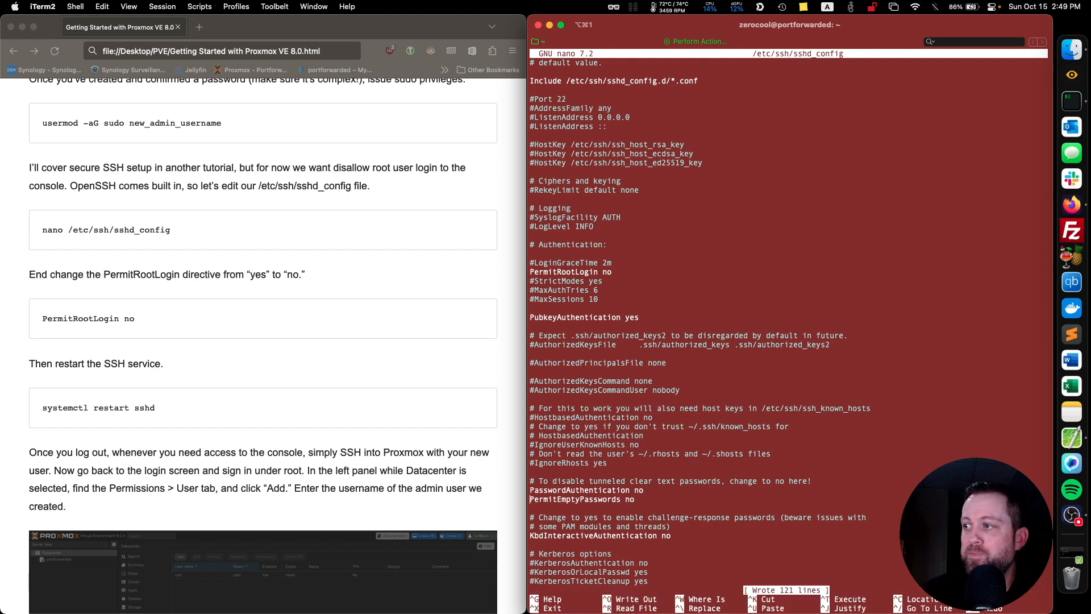
pyautogui.press('Return')
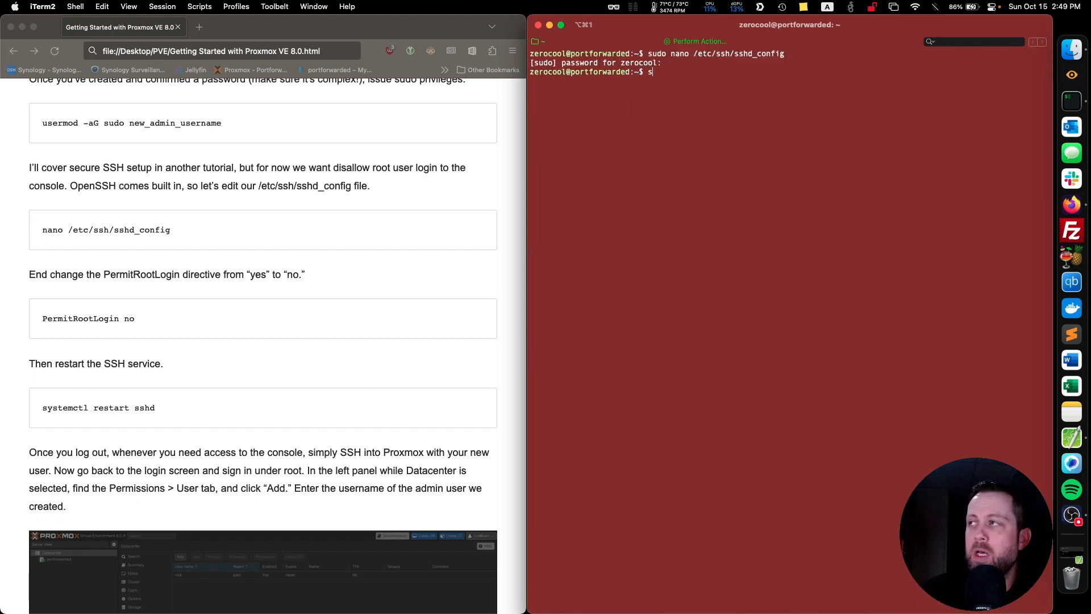
# Restart the SSH service with sudo systemctl restart sshd.
pyautogui.write('sudo ')
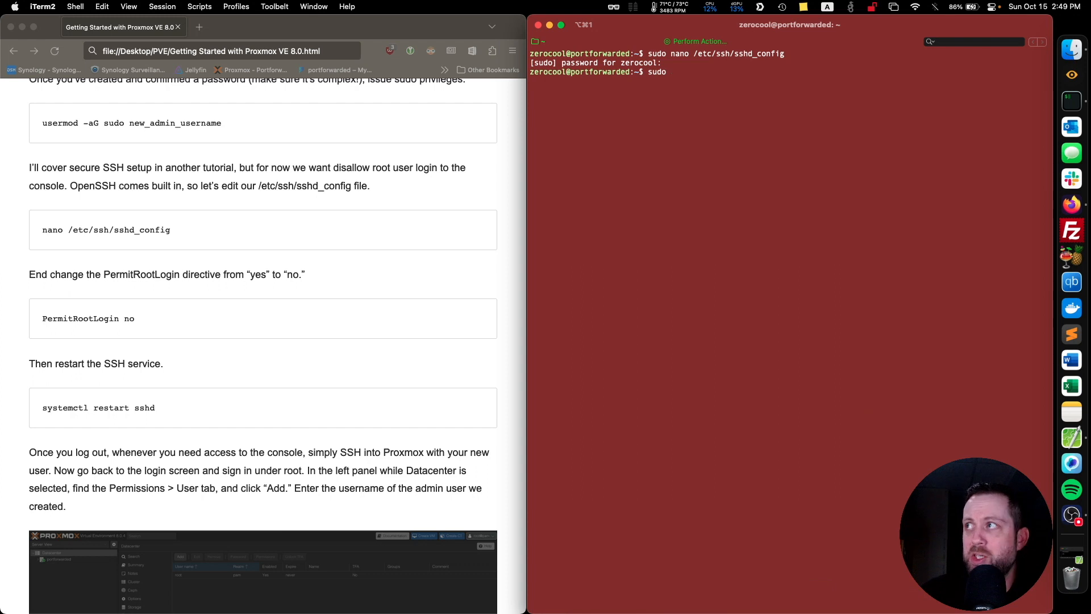
pyautogui.write('syste')
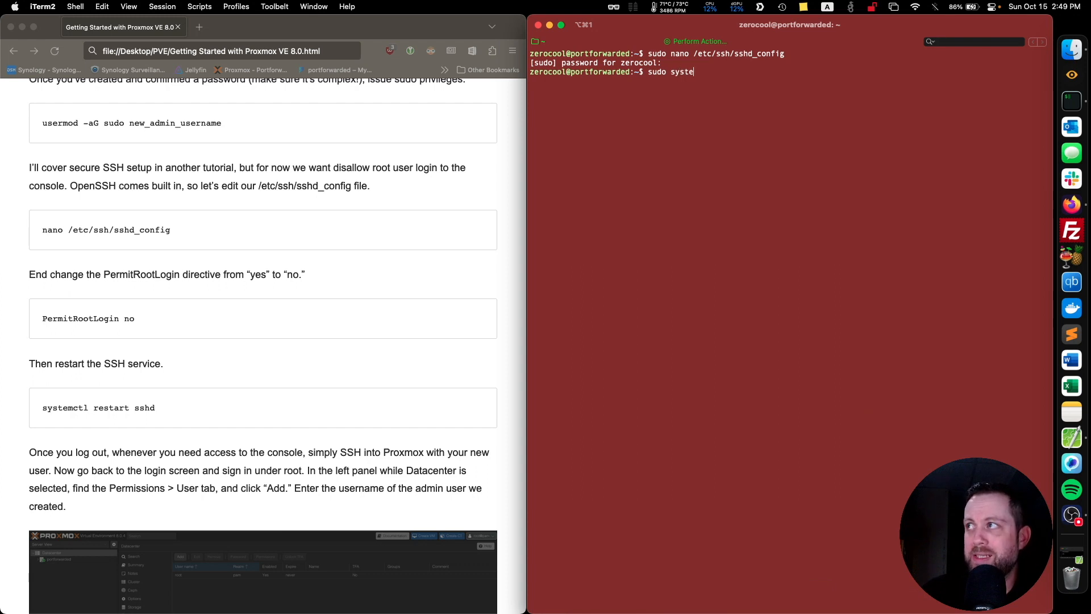
pyautogui.write('mctl restart sshd')
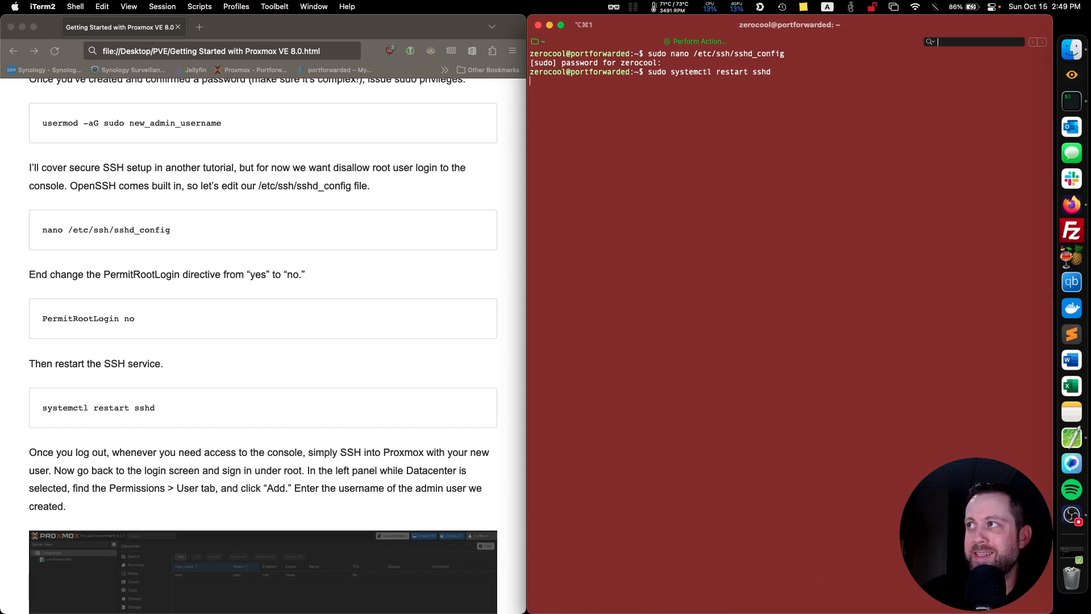
pyautogui.press('Return')
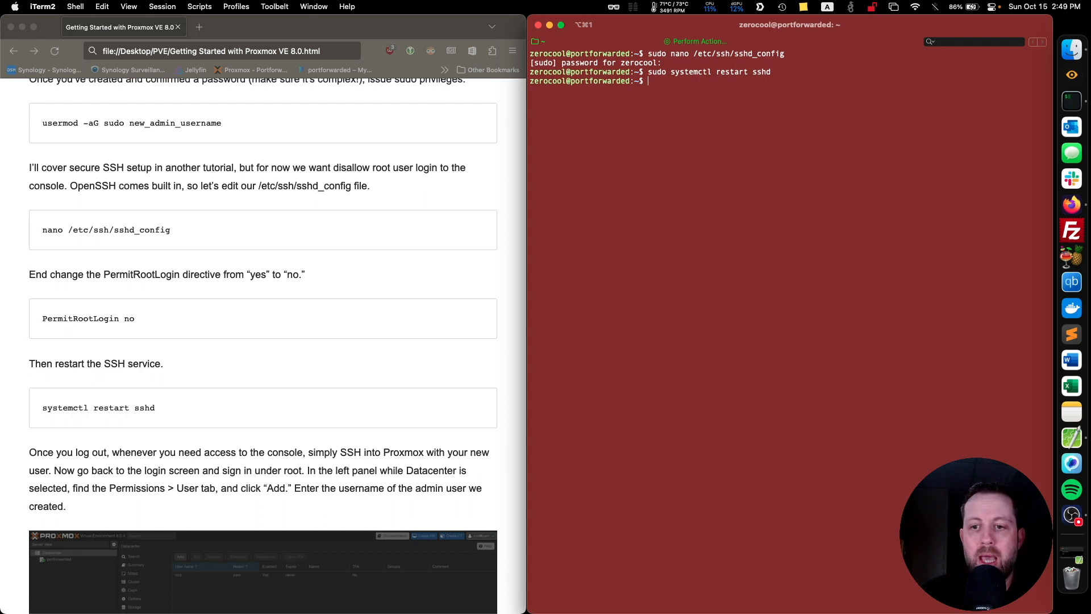
# Exit the remote SSH session and clear the local terminal.
pyautogui.write('exit')
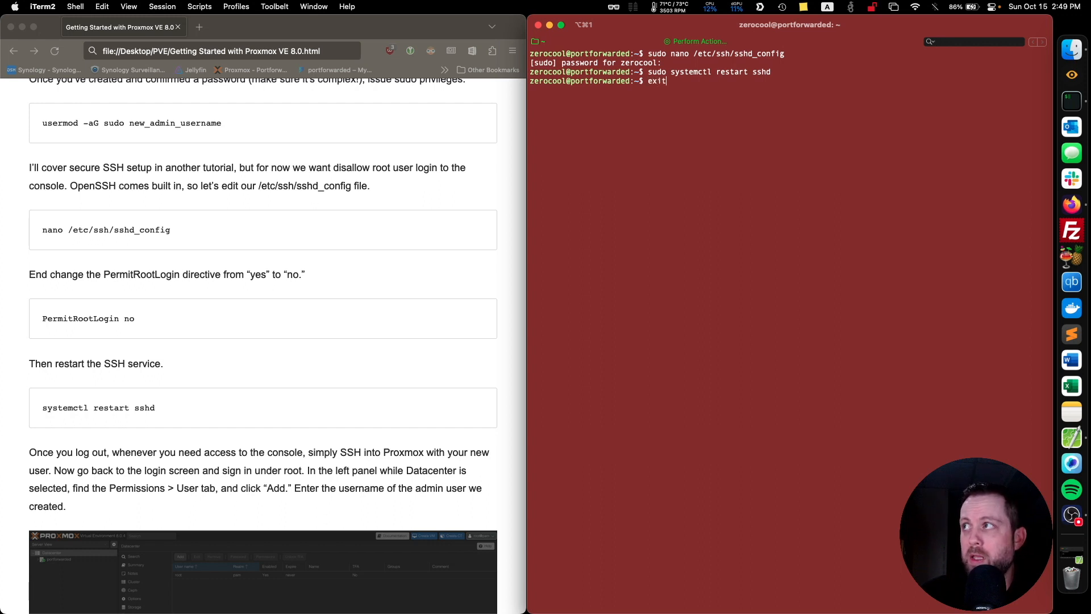
pyautogui.press('Return')
pyautogui.write('c')
pyautogui.write('lear')
pyautogui.press('Return')
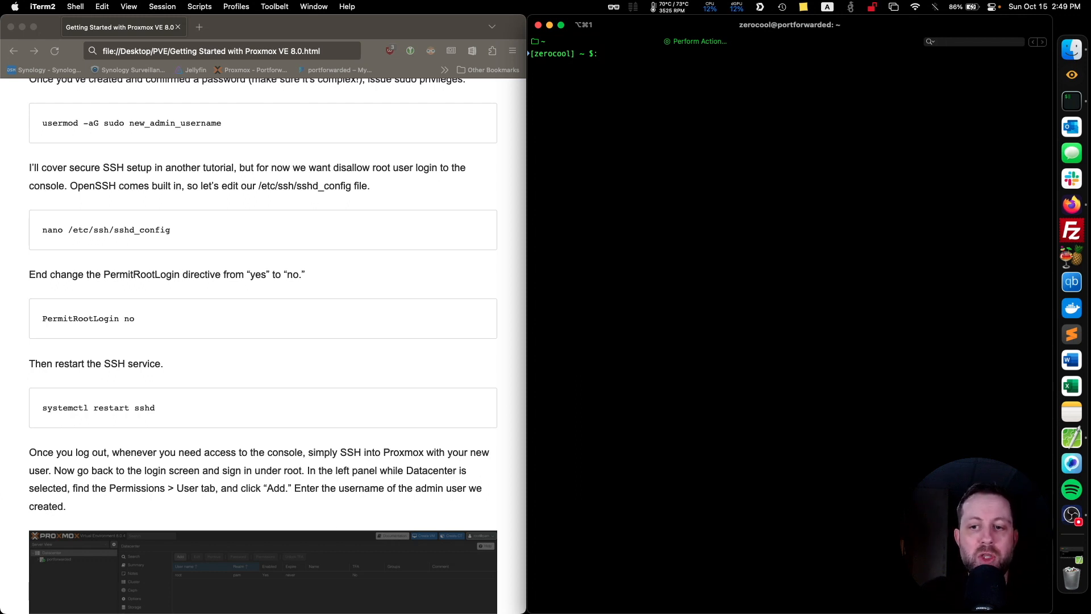
pyautogui.write('ssh root')
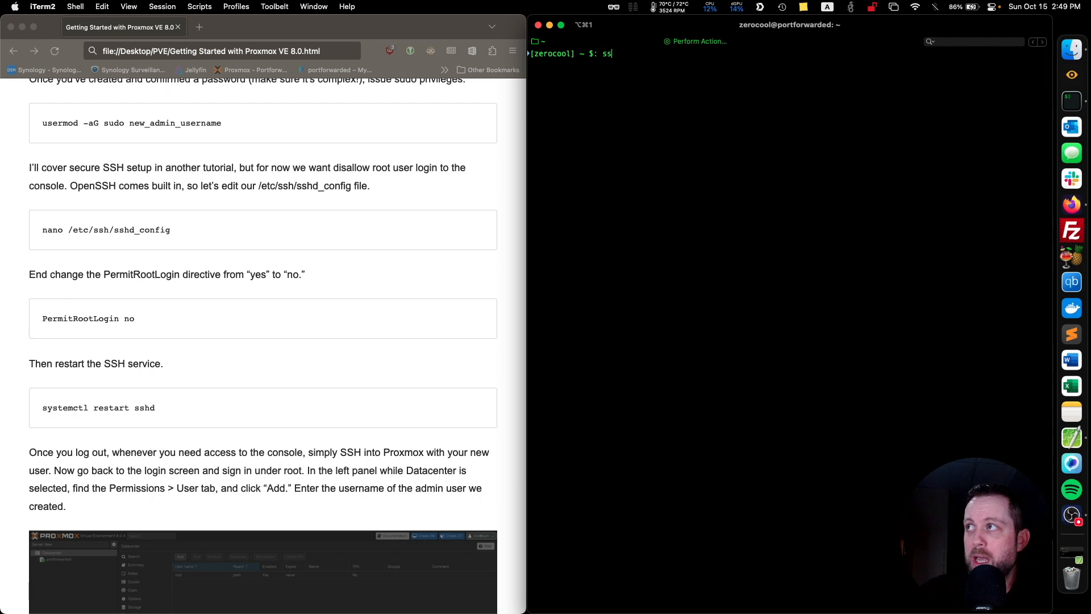
pyautogui.write('@192.')
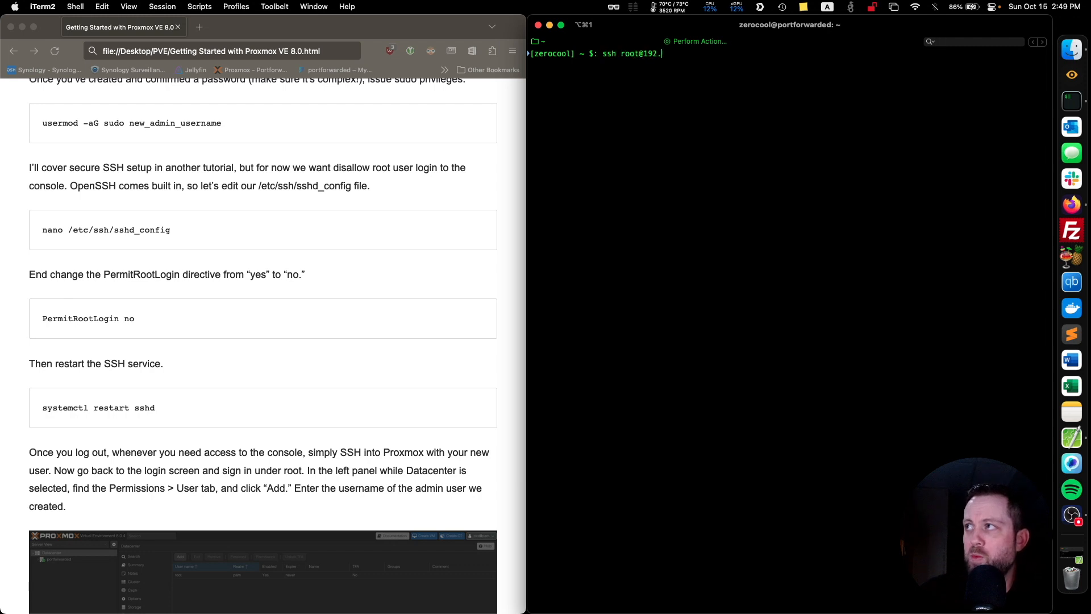
pyautogui.write('168.233.2')
pyautogui.press('Return')
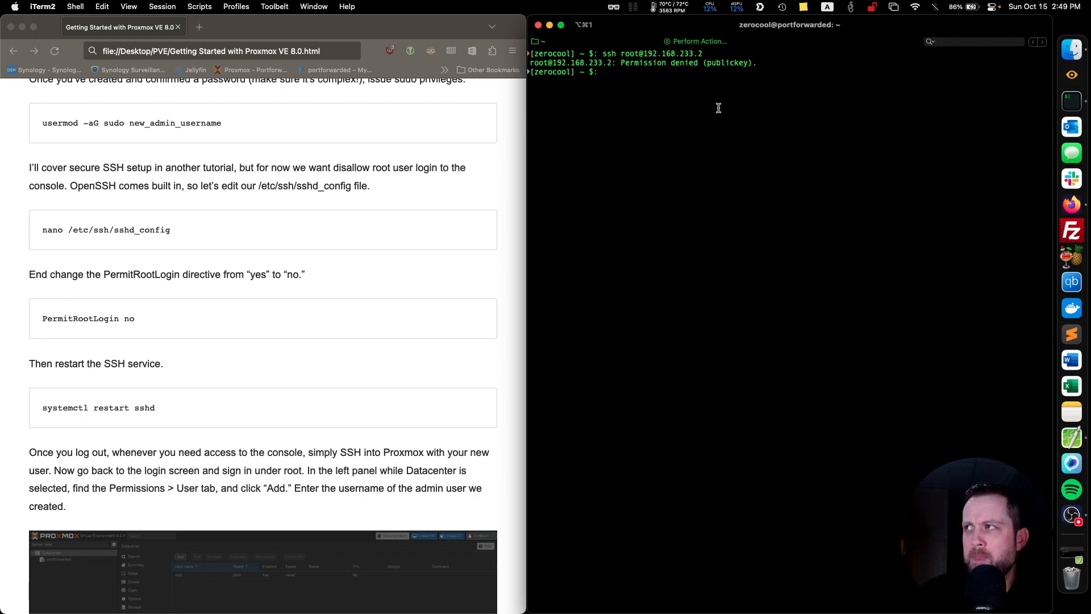
pyautogui.write('ssh zerocoo')
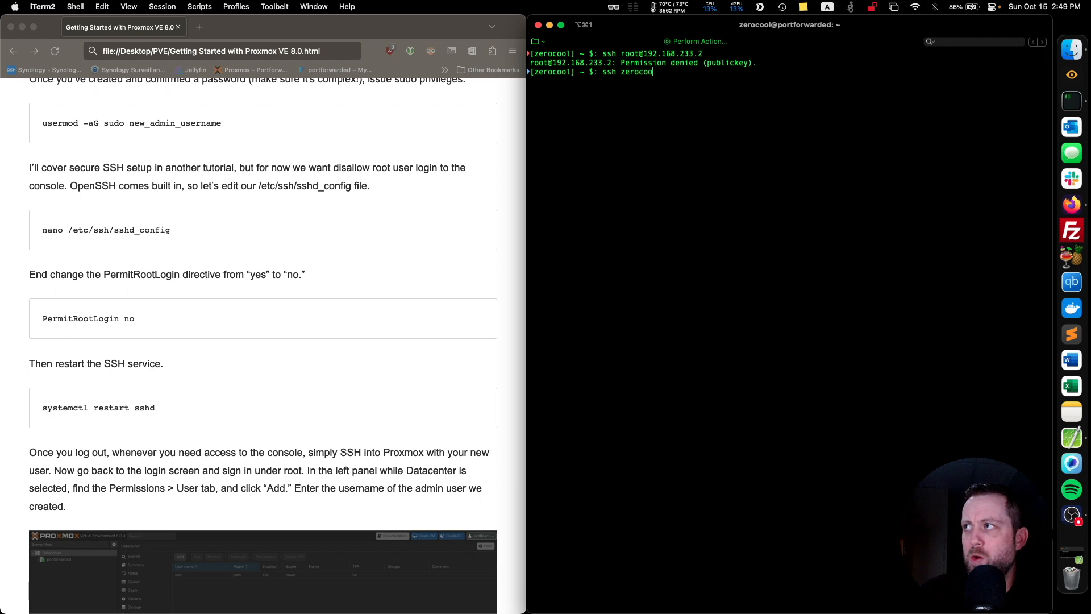
pyautogui.write('l@192.168.2')
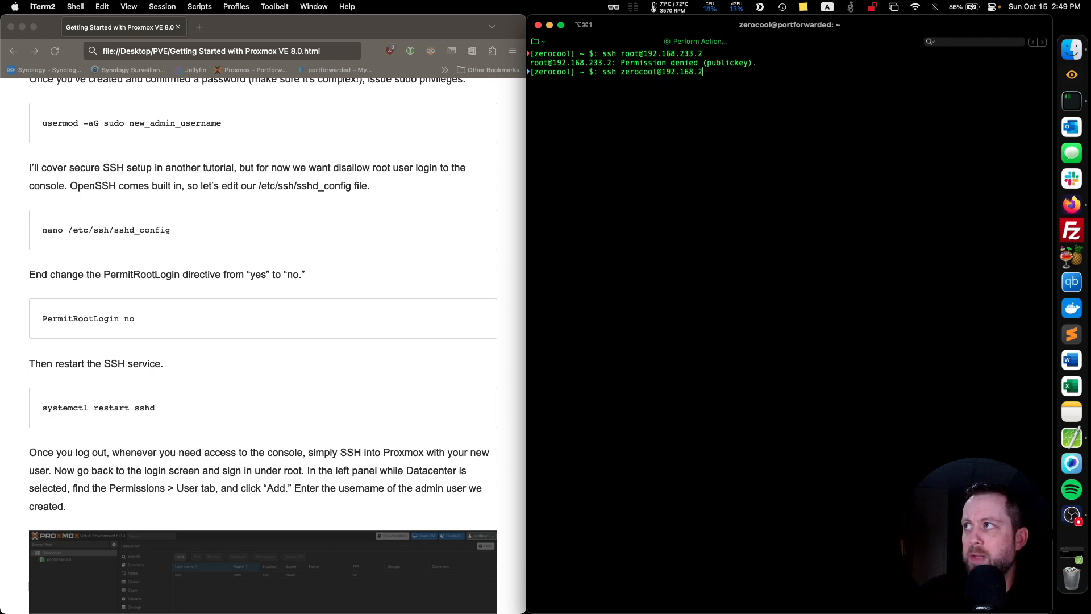
pyautogui.write('33.2')
pyautogui.press('Return')
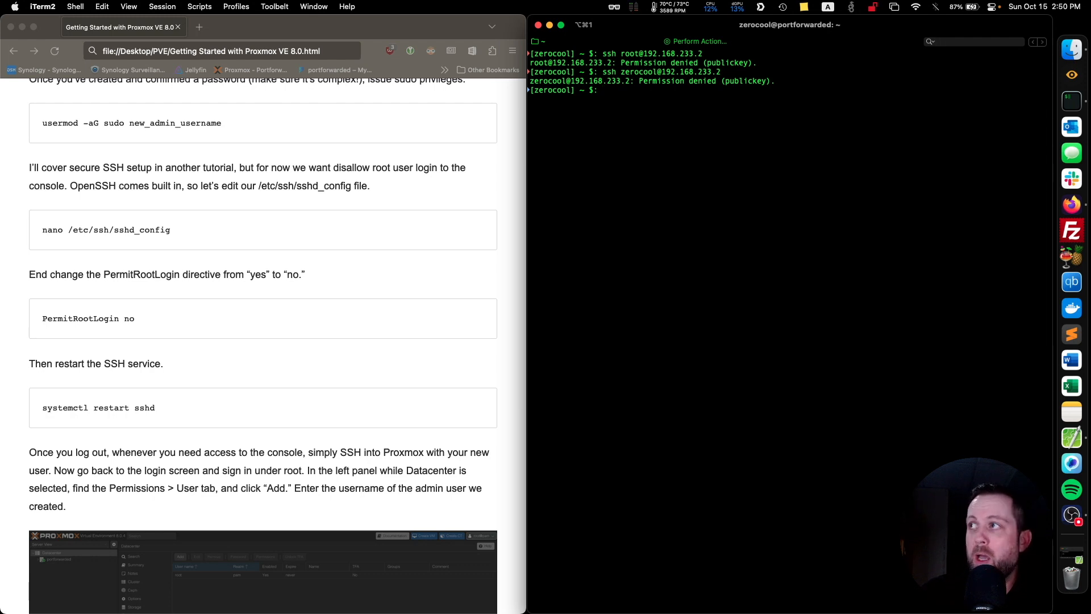
# From the .ssh folder, load the private key with sudo ssh-add id_proxmox, supplying the sudo password and the key passphrase.
pyautogui.write('cd .ssh')
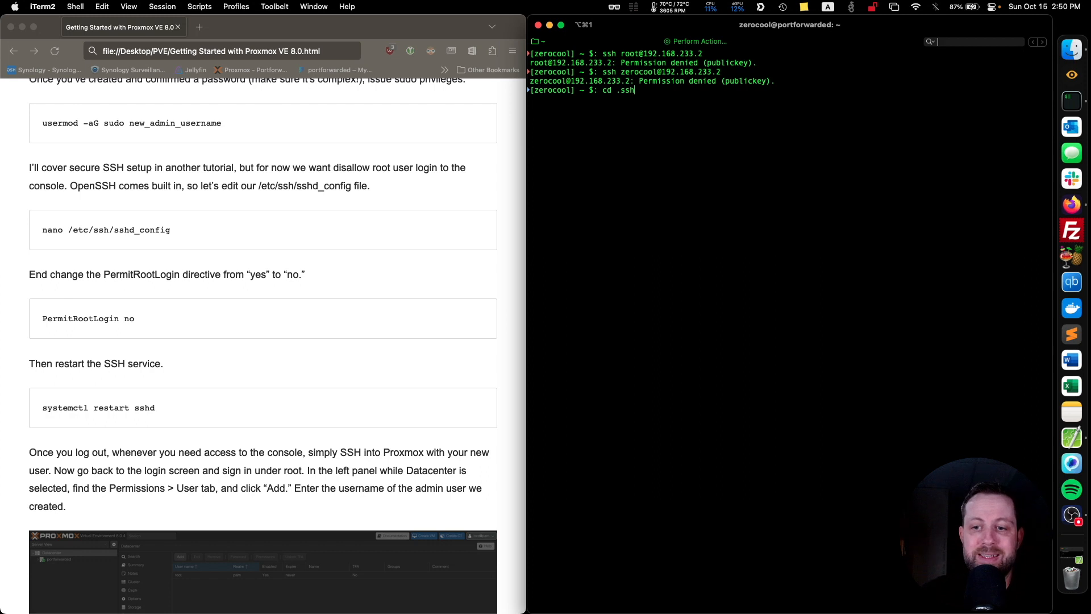
pyautogui.press('Return')
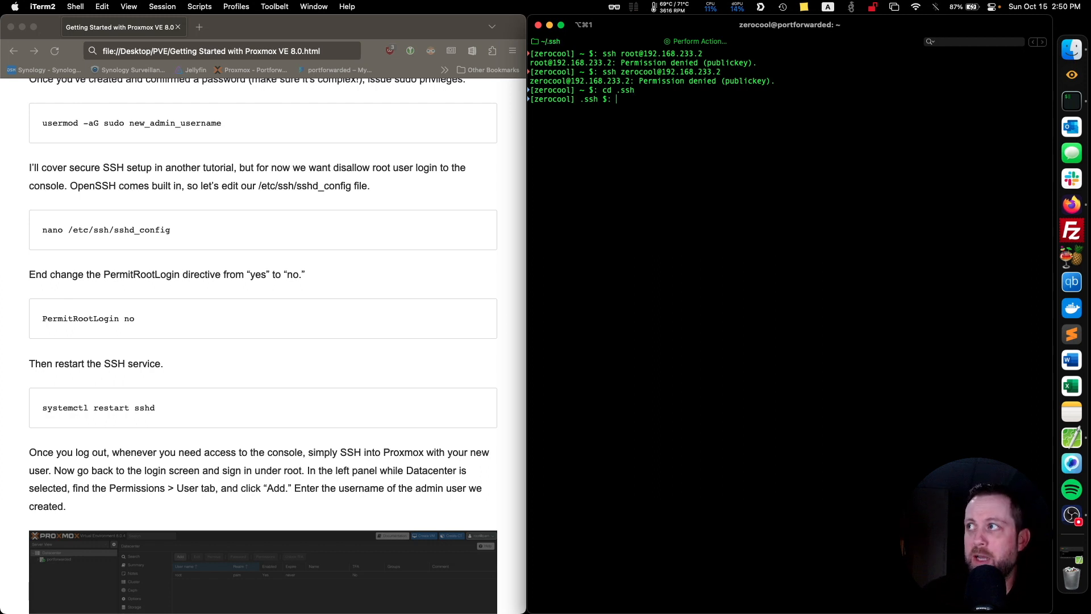
pyautogui.write('sudo s')
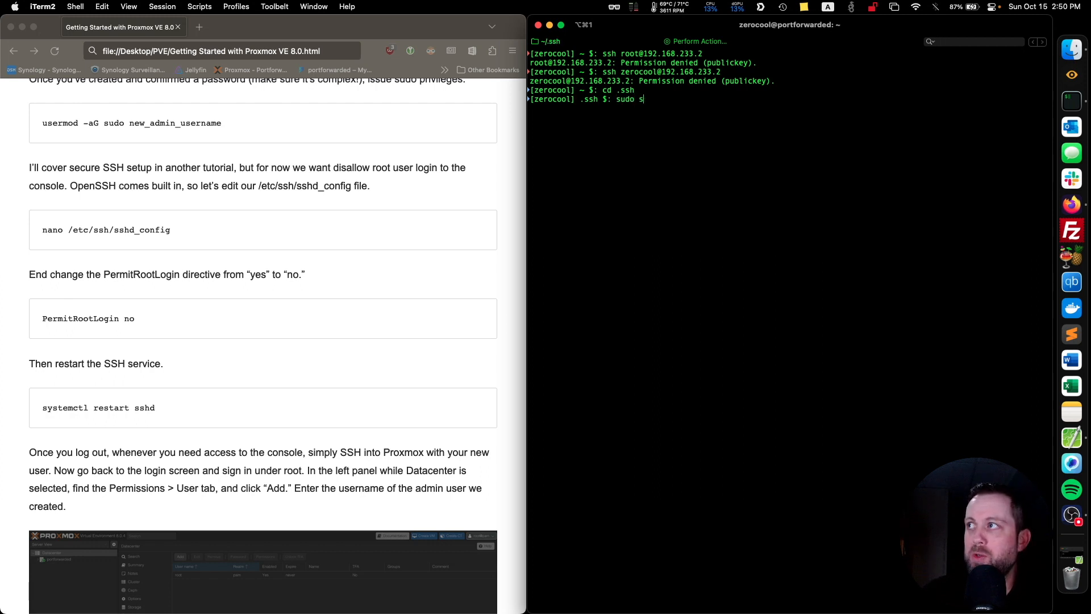
pyautogui.write('sh-add ')
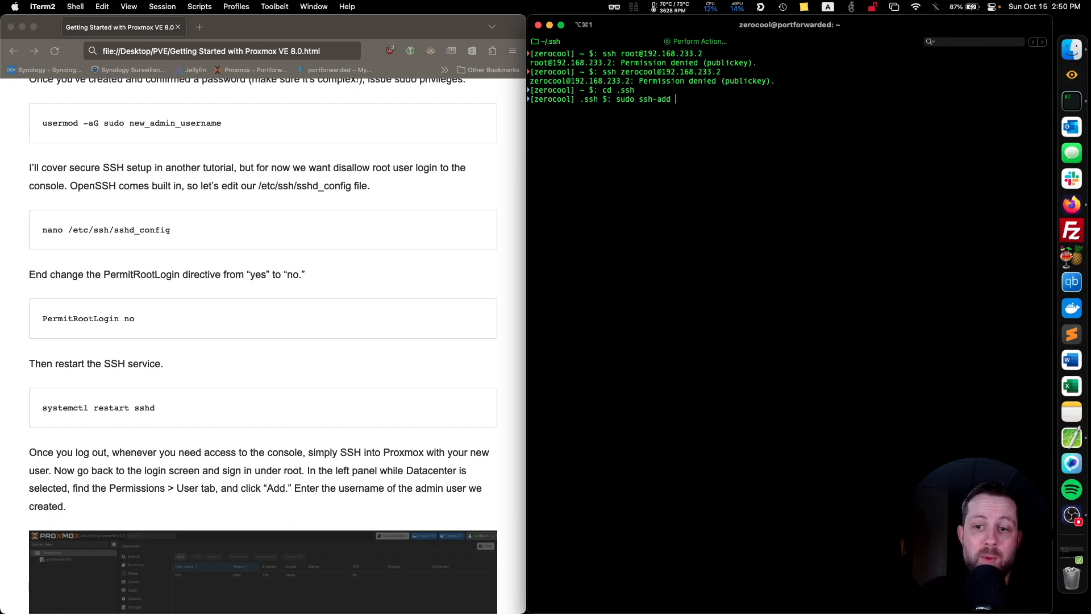
pyautogui.write('id_')
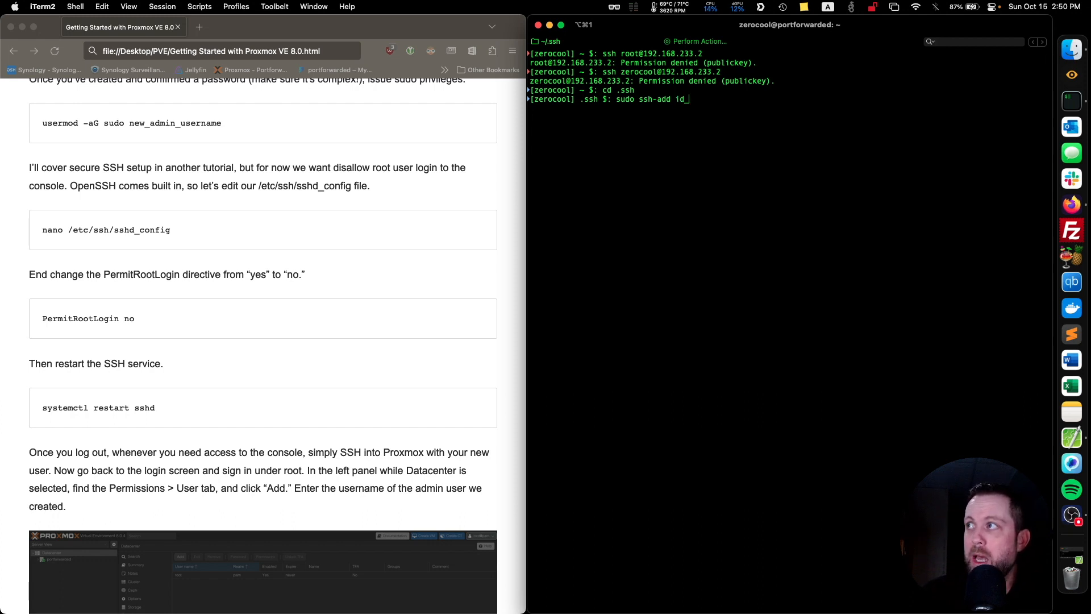
pyautogui.write('proxmox')
pyautogui.press('Return')
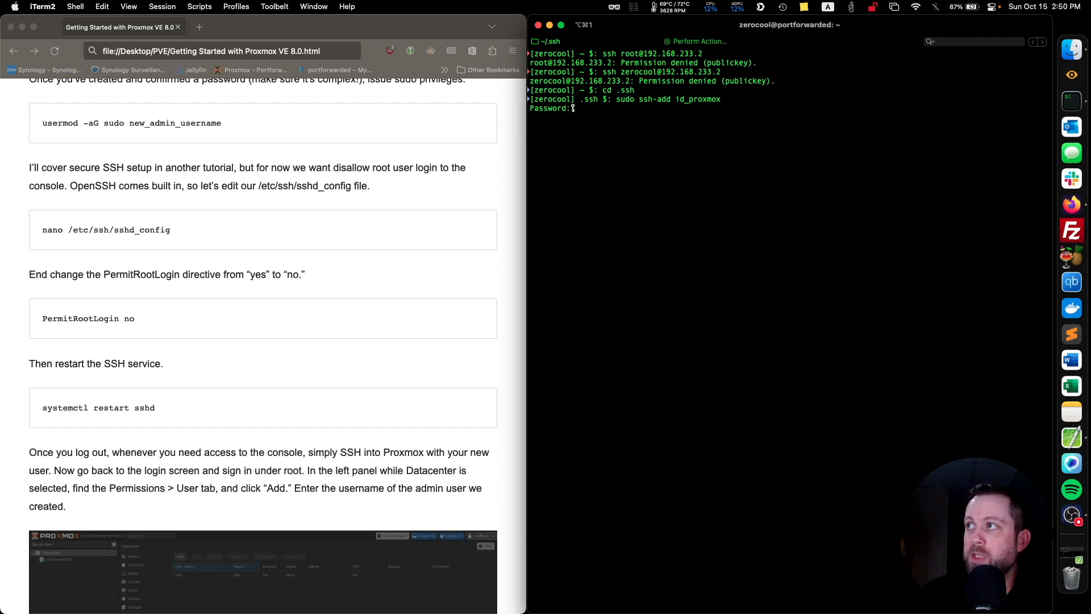
pyautogui.click(709, 41)
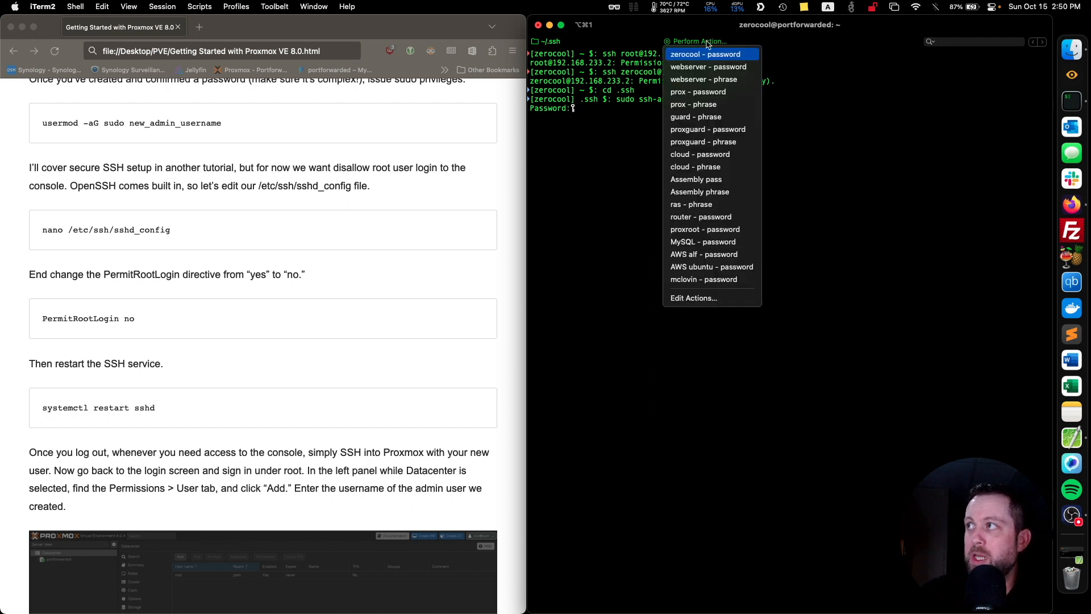
pyautogui.click(706, 54)
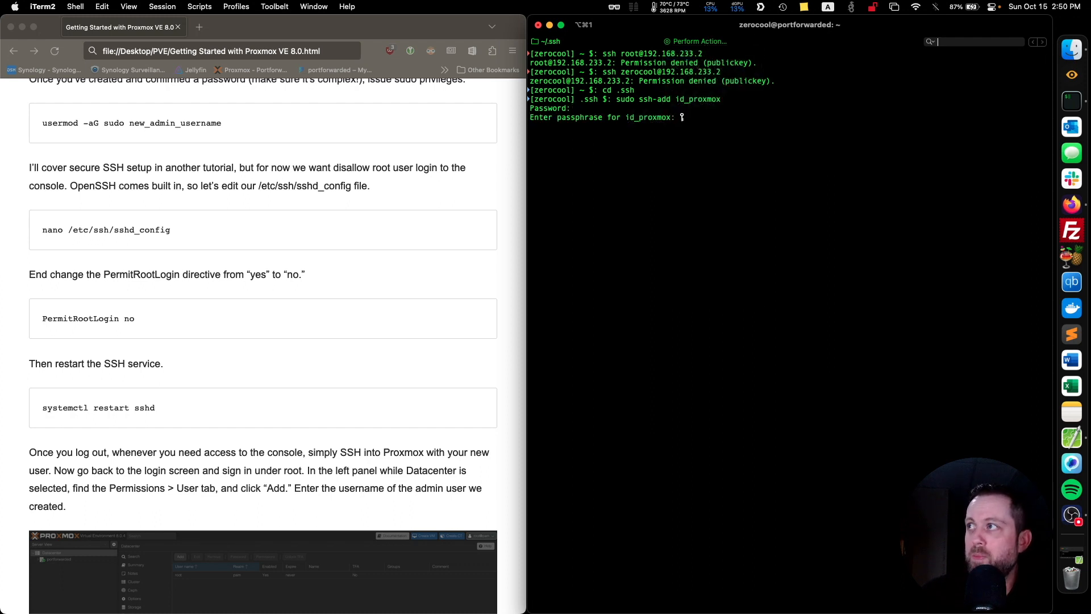
pyautogui.click(686, 41)
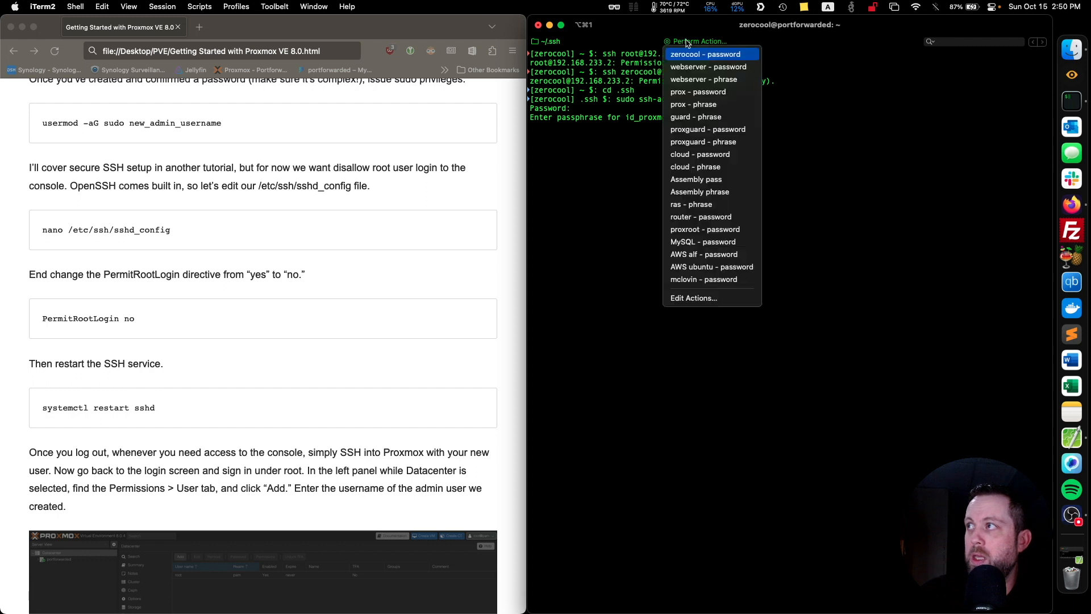
pyautogui.click(715, 104)
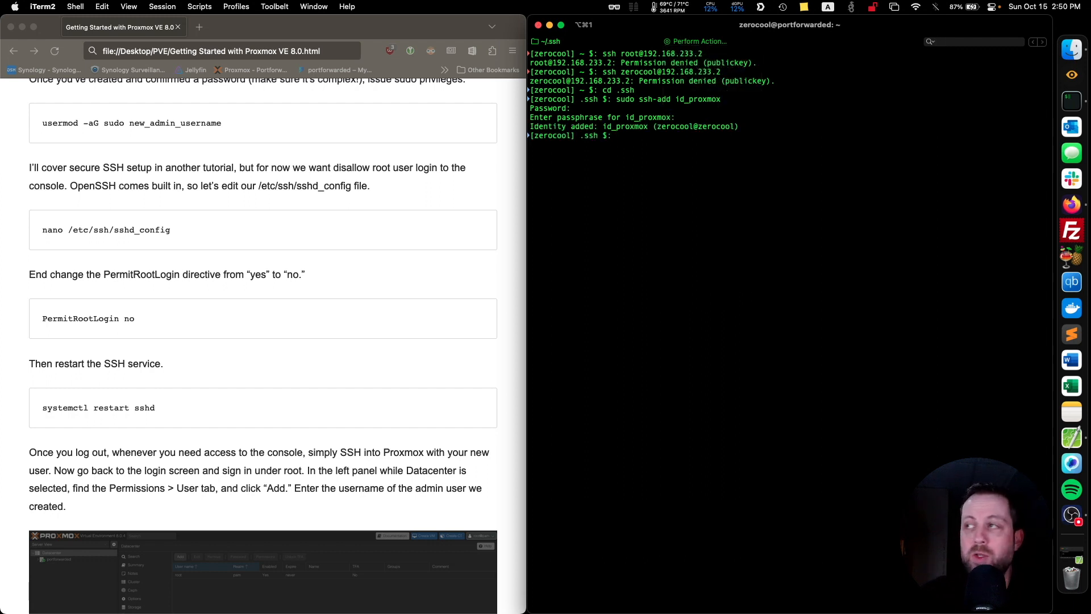
# Return to the home directory with cd and clear the terminal.
pyautogui.write('cd')
pyautogui.press('Return')
pyautogui.write('clear')
pyautogui.press('Return')
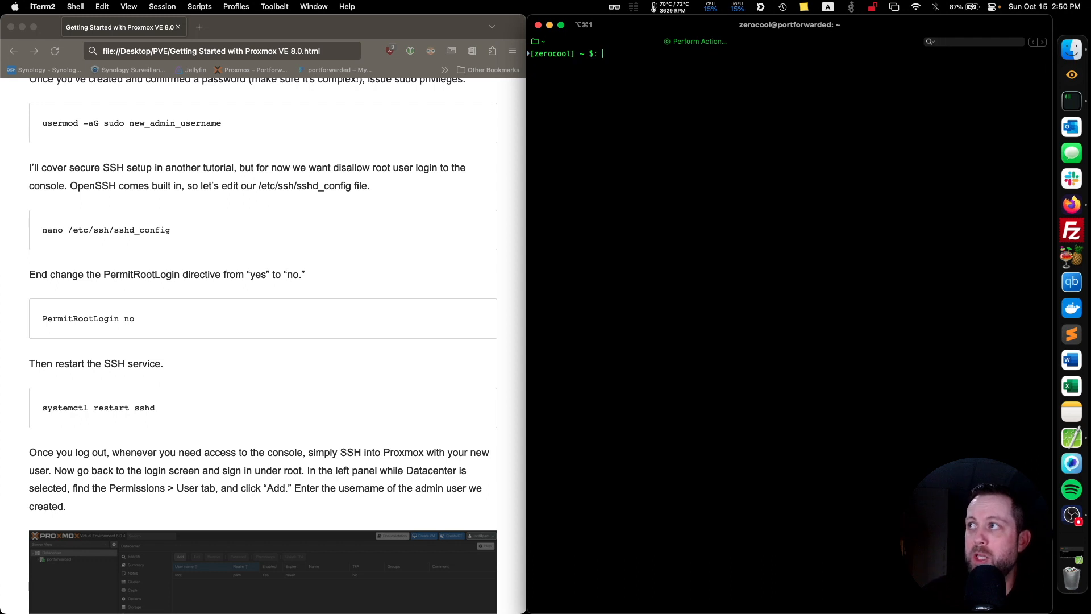
pyautogui.write('ssh zerocool@192')
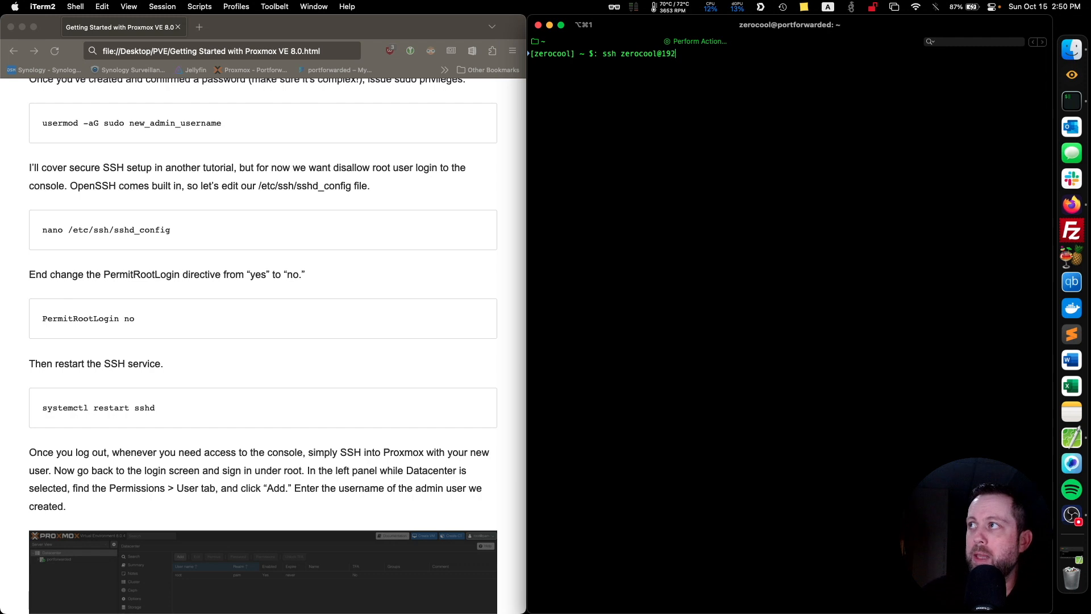
pyautogui.write('.168.233.2')
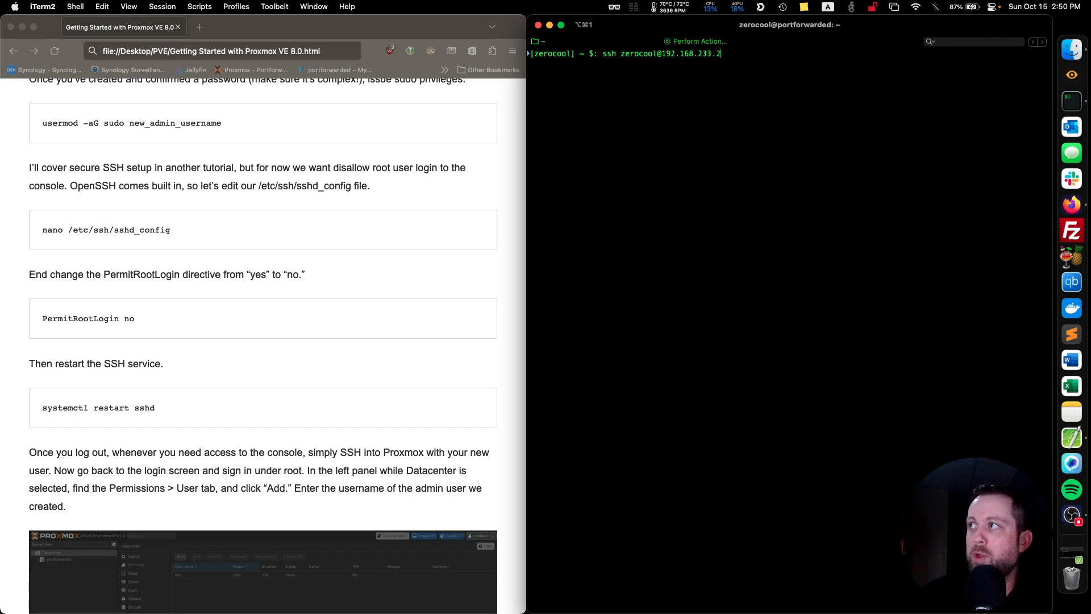
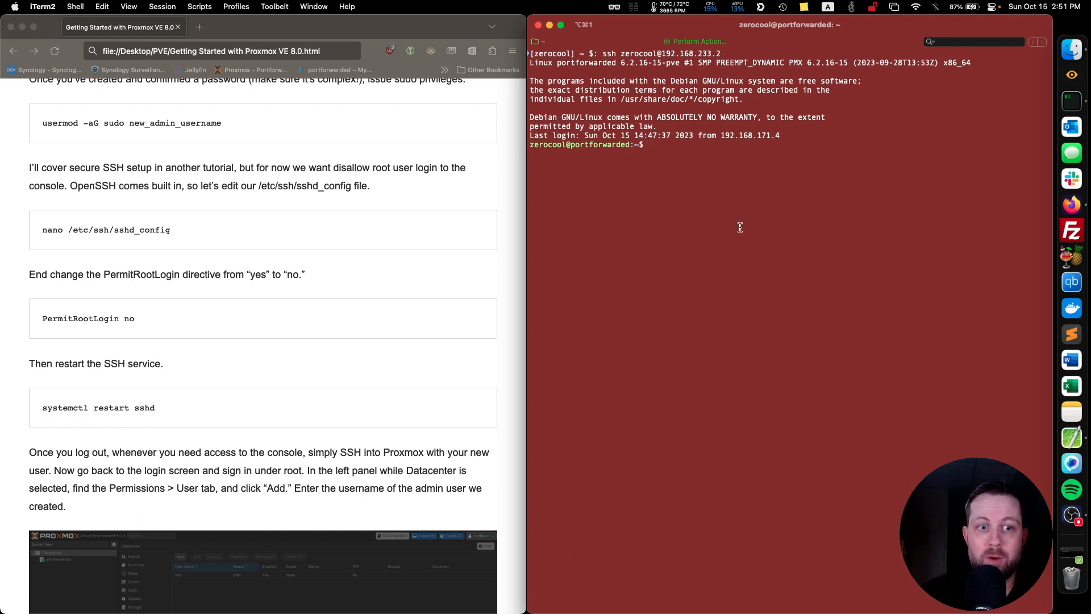
# End the SSH session on the Proxmox server with exit.
pyautogui.scroll(-4, 243, 335)
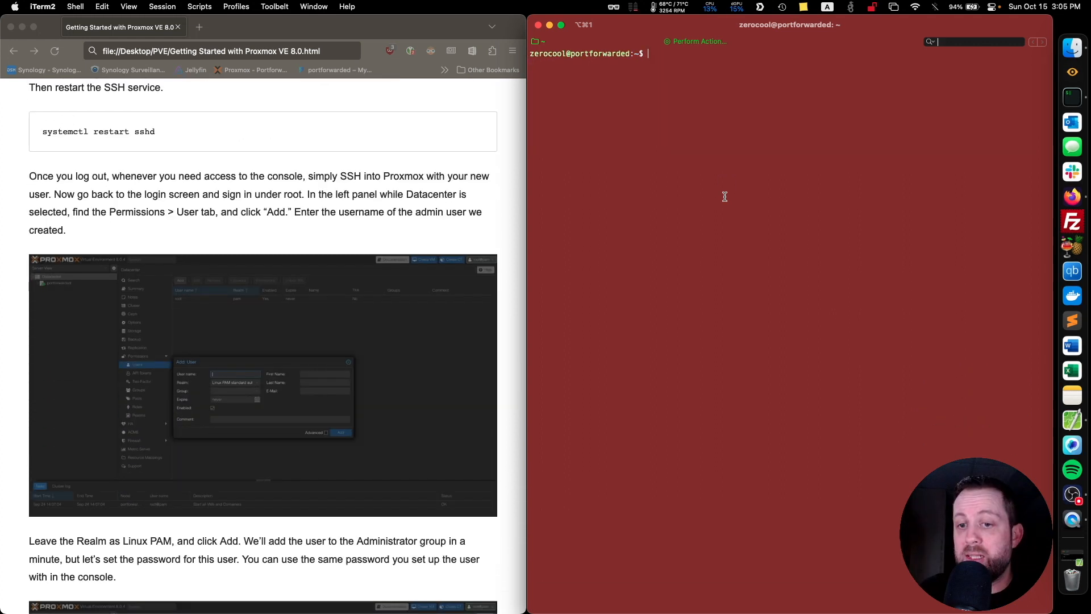
pyautogui.write('exit')
pyautogui.press('Return')
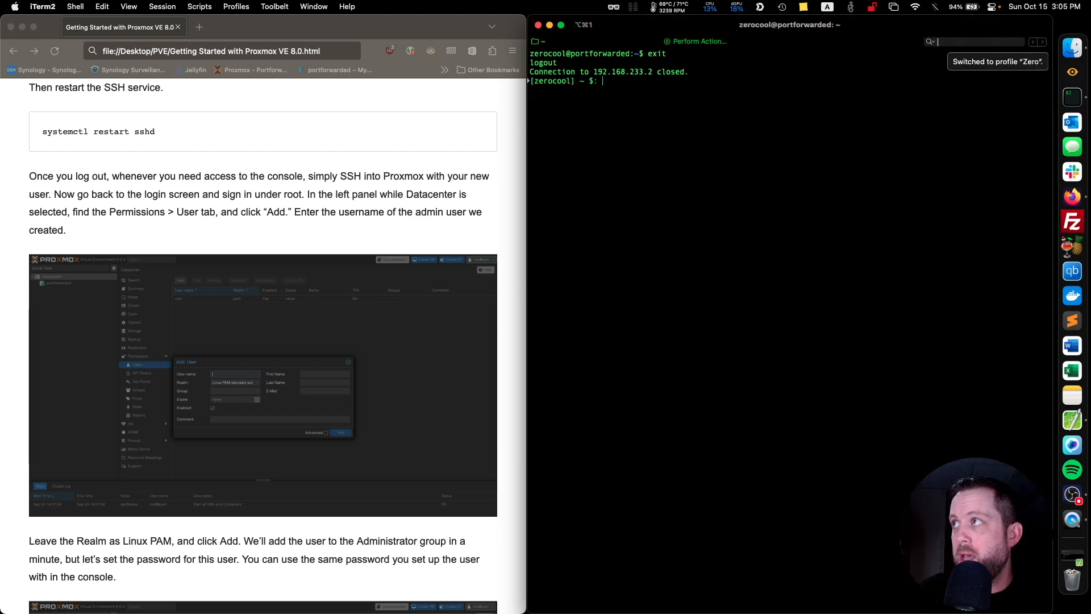
# Switch to Firefox, open the Proxmox web interface at 192.168.233.2:8006 in a new tab, and make the window full screen.
pyautogui.click(199, 26)
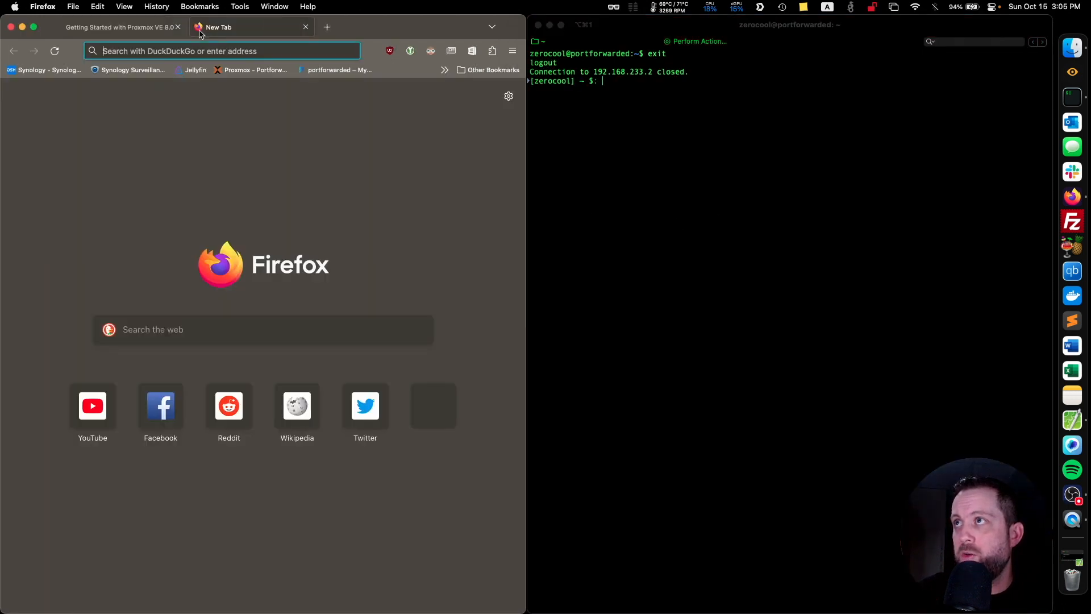
pyautogui.click(253, 71)
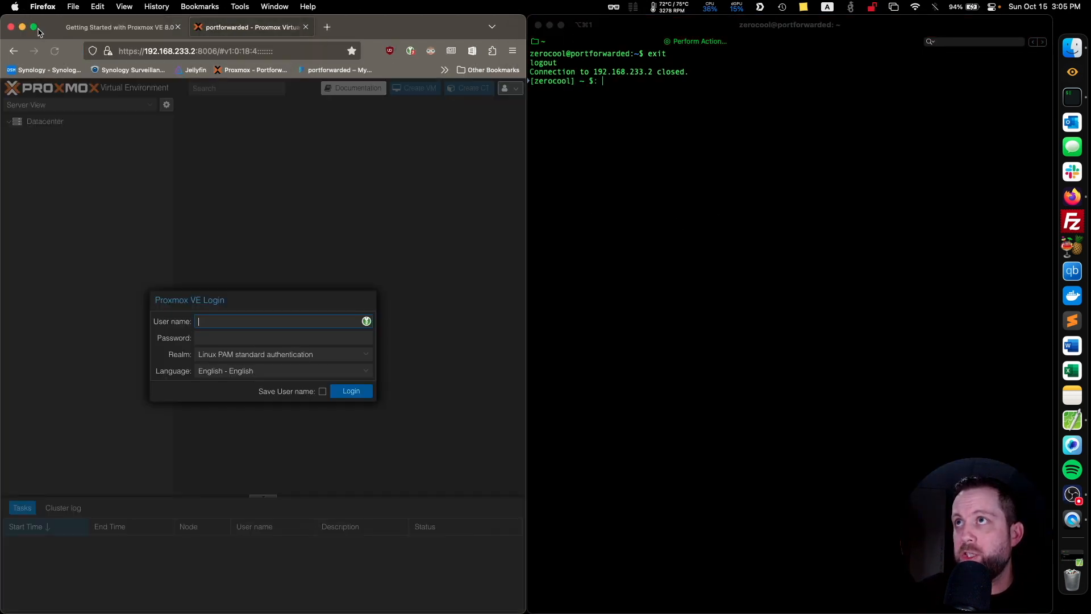
pyautogui.click(35, 28)
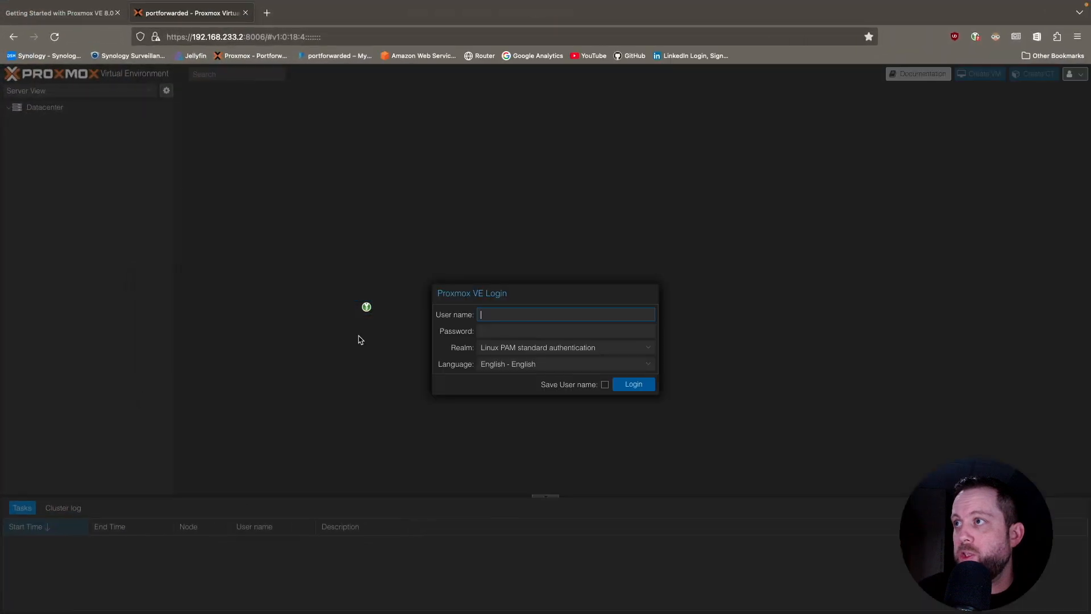
# Log in to the Proxmox web interface as root with the account password and dismiss the subscription notice.
pyautogui.click(561, 312)
pyautogui.write('root')
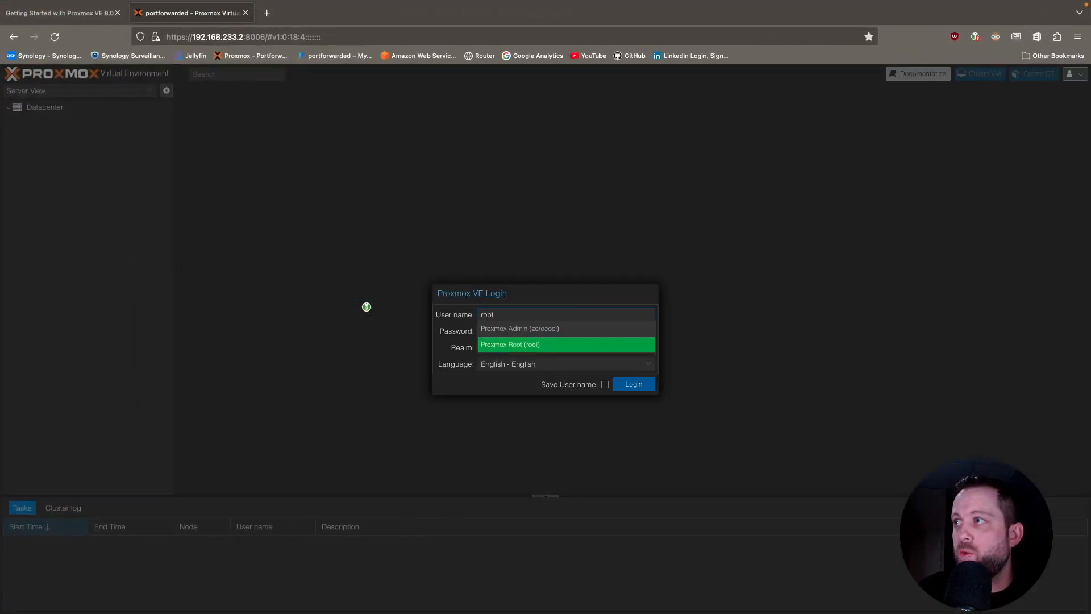
pyautogui.click(454, 296)
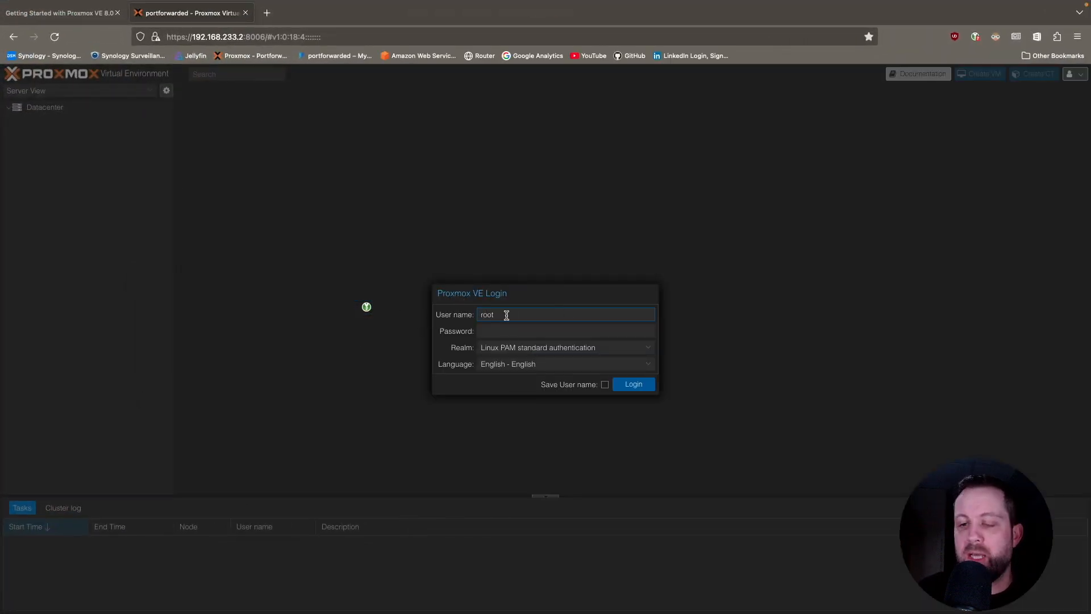
pyautogui.click(535, 333)
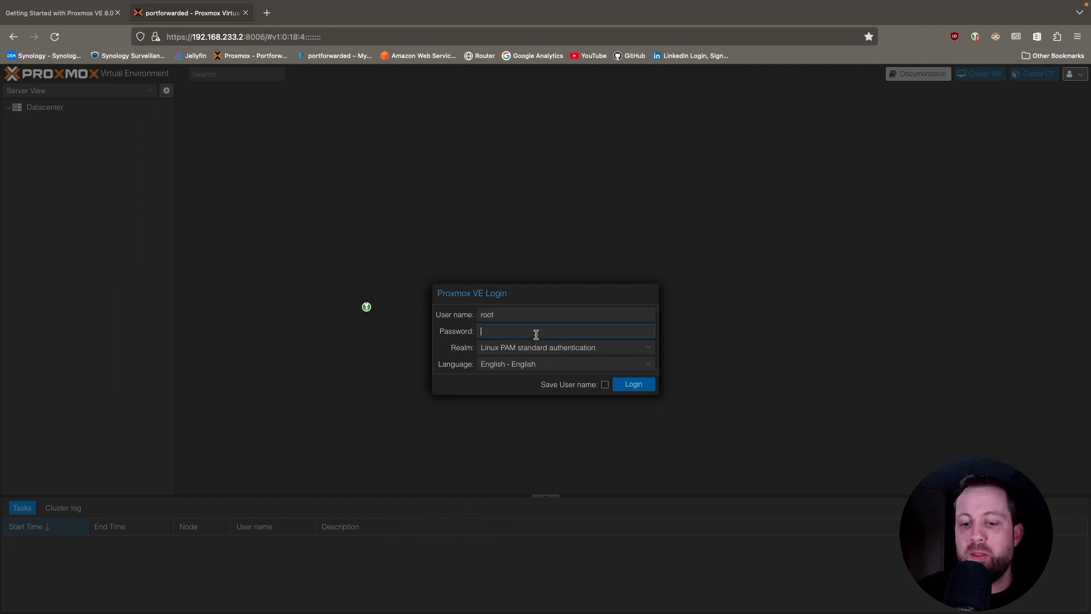
pyautogui.write('********')
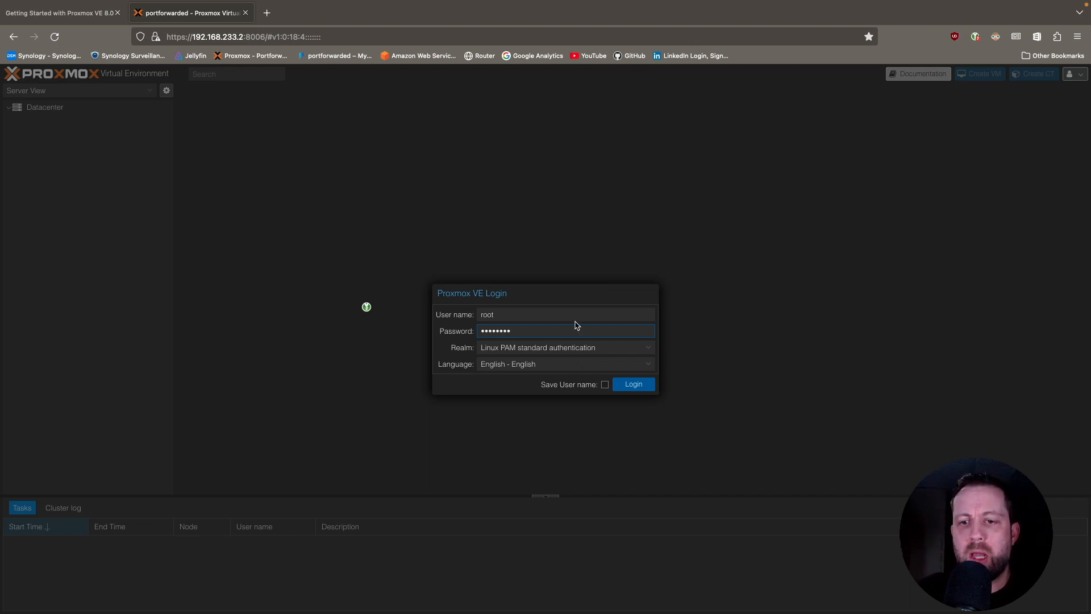
pyautogui.click(640, 385)
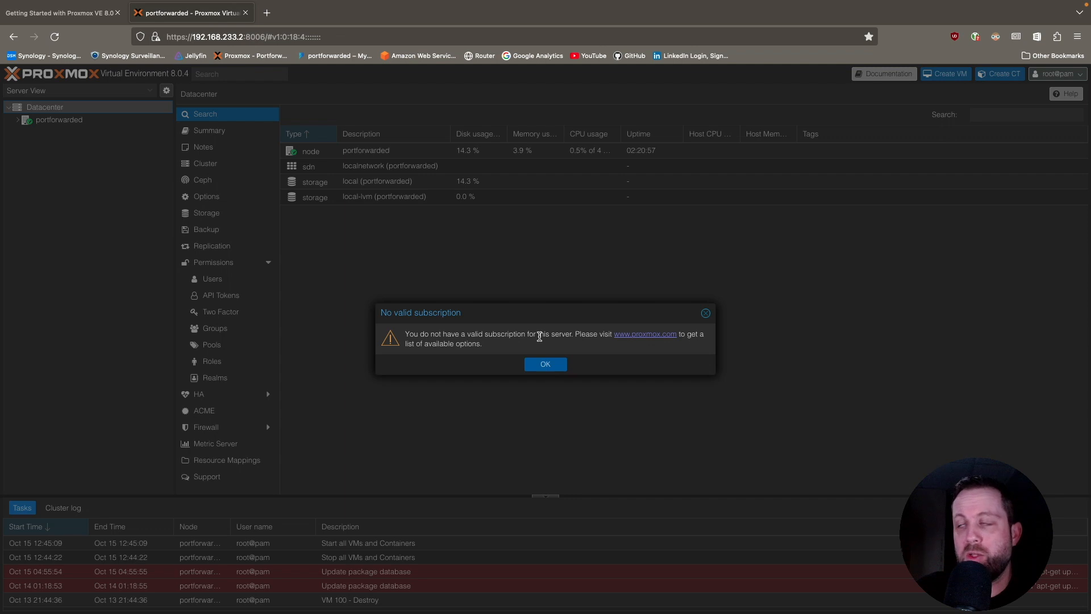
pyautogui.click(547, 365)
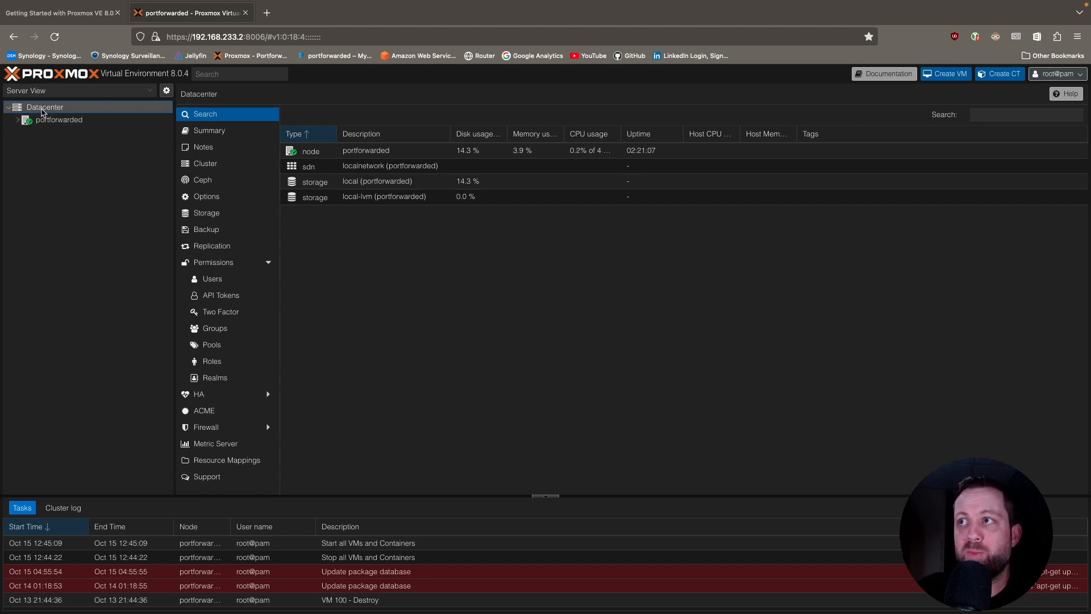
# Add the datacenter user zerocool in the Linux PAM standard authentication realm, leaving the group empty.
pyautogui.click(207, 279)
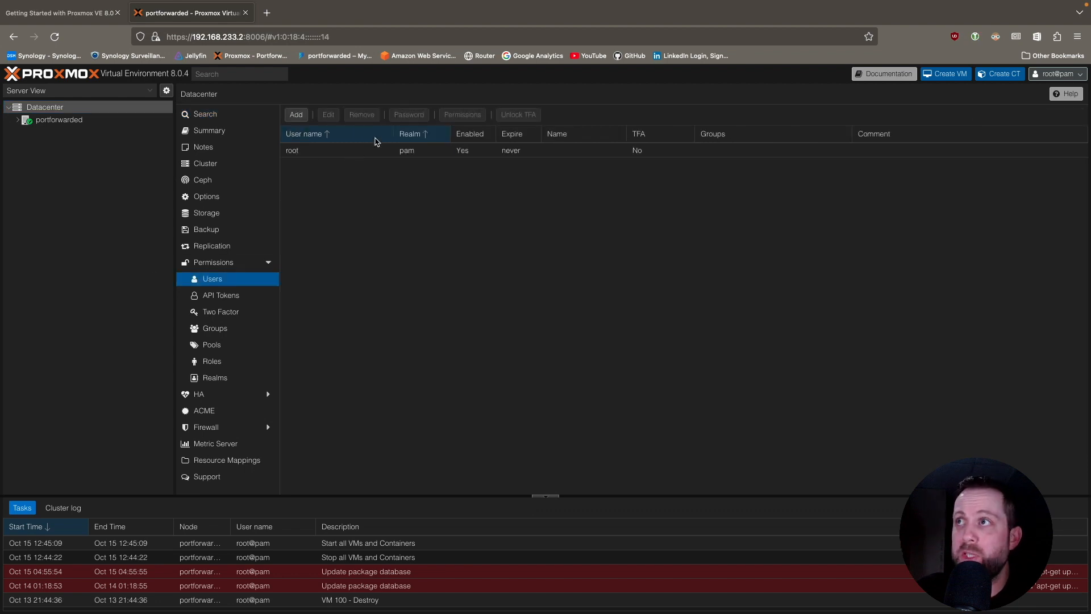
pyautogui.click(296, 115)
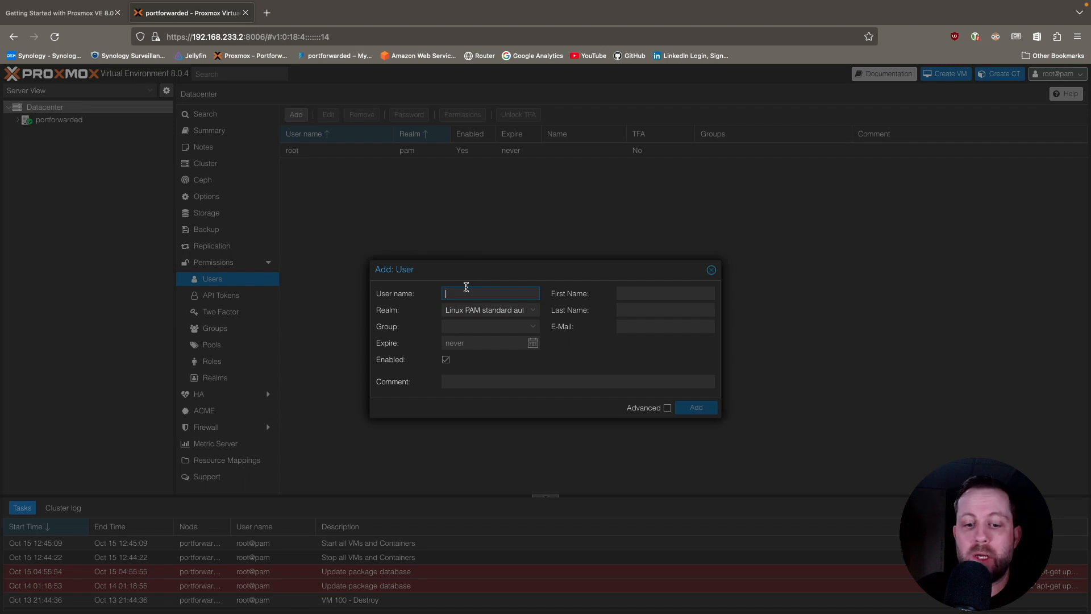
pyautogui.write('zerocool')
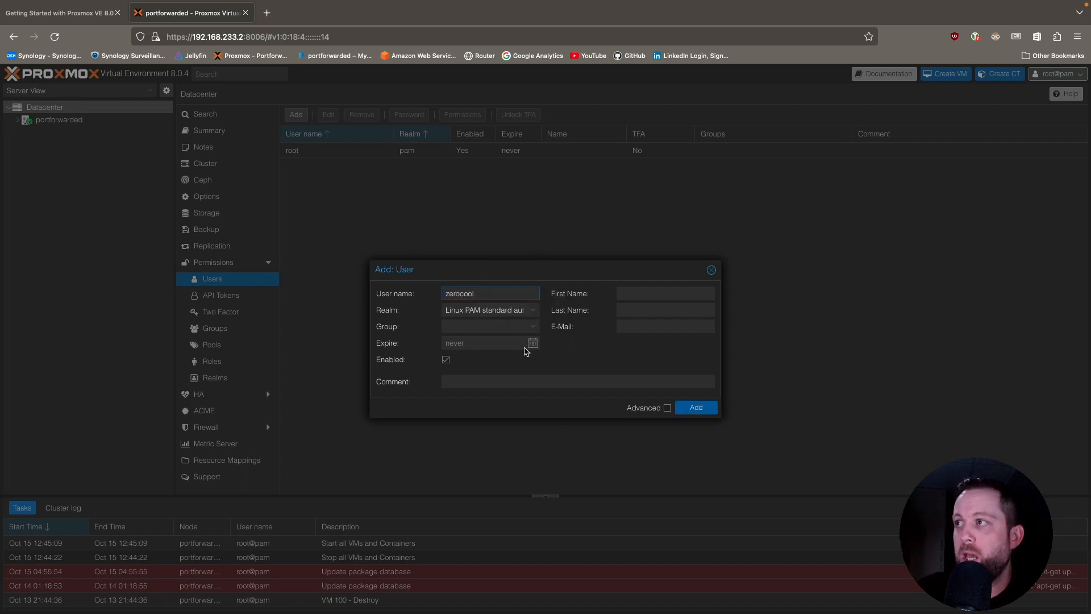
pyautogui.click(536, 328)
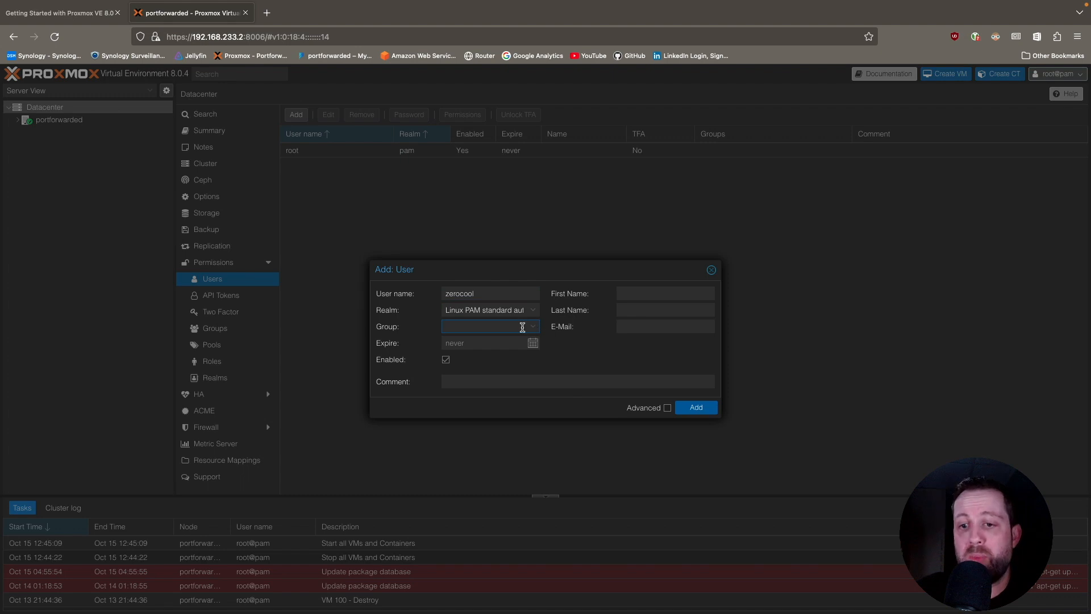
pyautogui.click(698, 407)
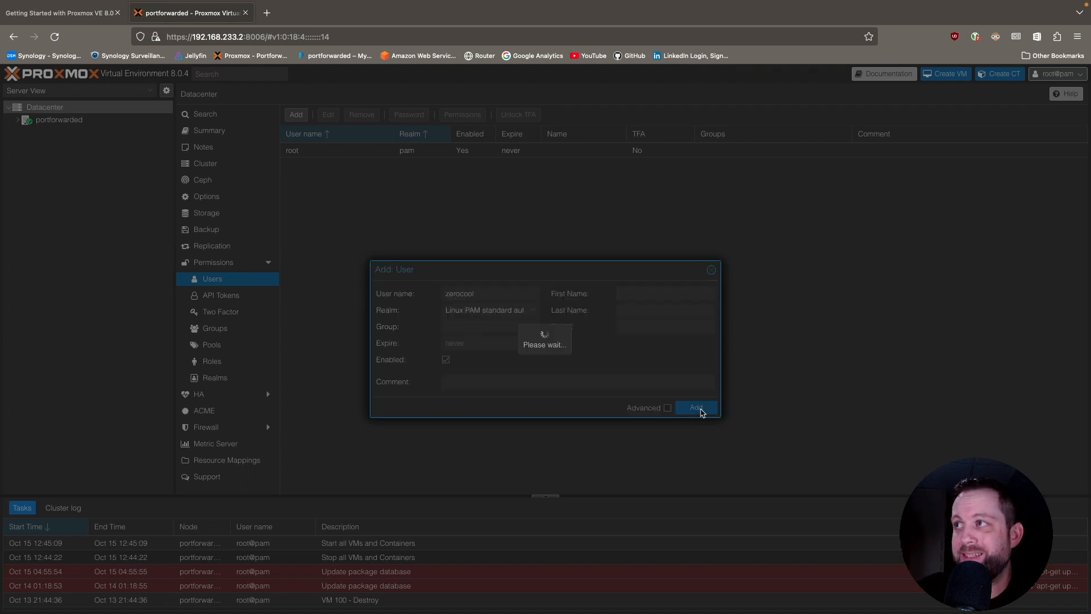
# Set and confirm the password of user zerocool using the saved Proxmox Admin credential.
pyautogui.click(330, 166)
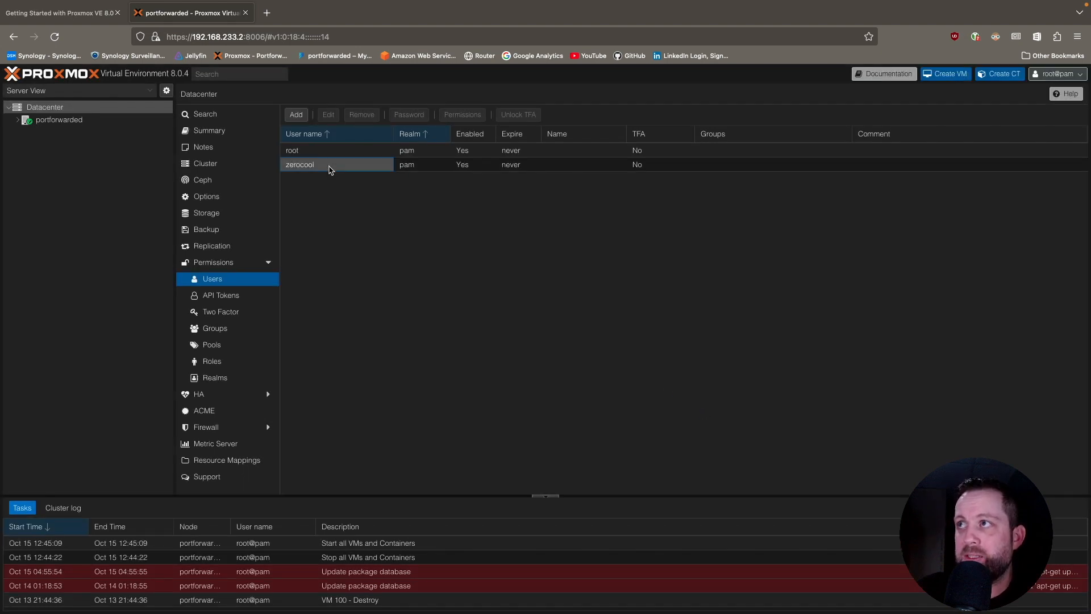
pyautogui.click(412, 115)
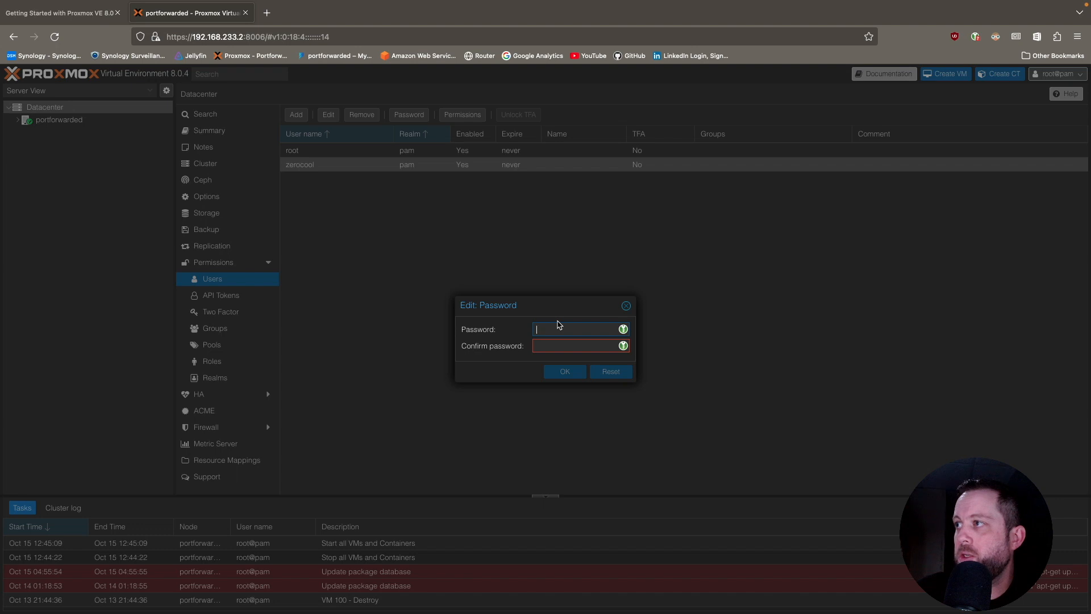
pyautogui.click(623, 330)
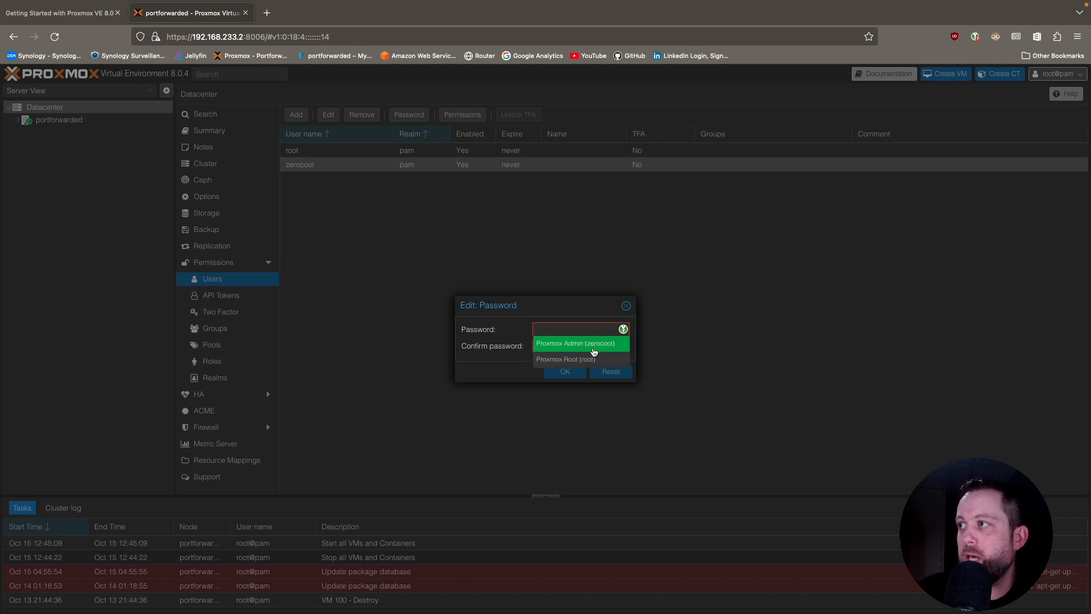
pyautogui.click(575, 343)
pyautogui.click(624, 346)
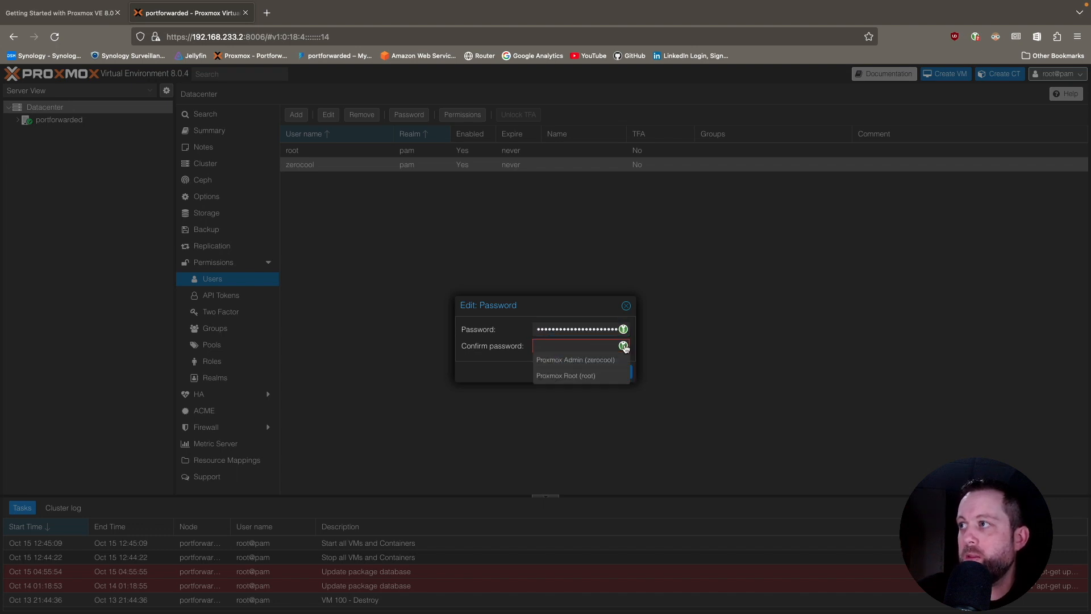
pyautogui.click(598, 359)
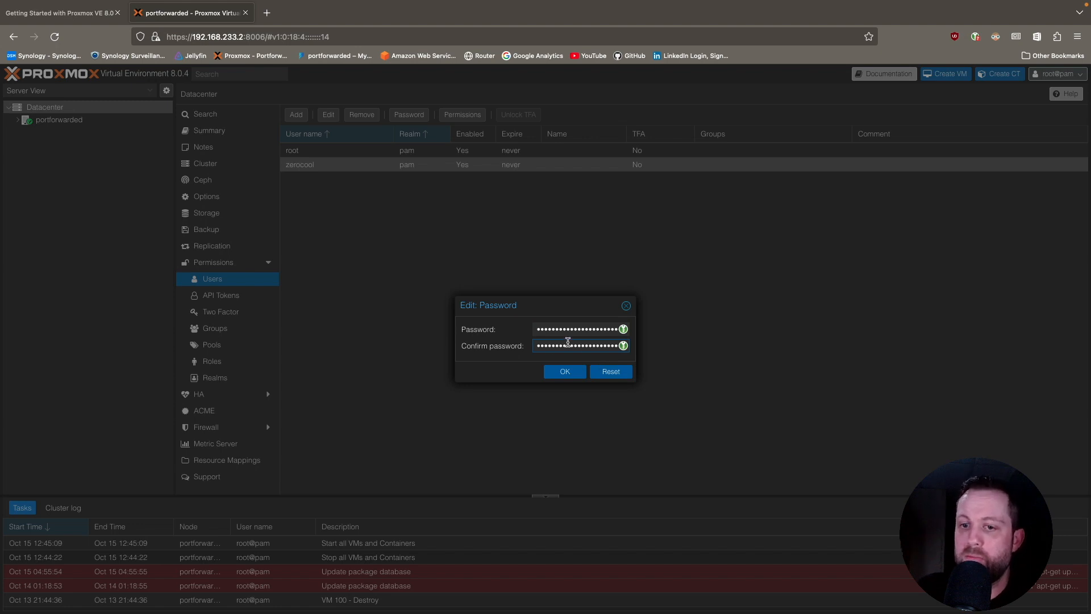
pyautogui.click(565, 371)
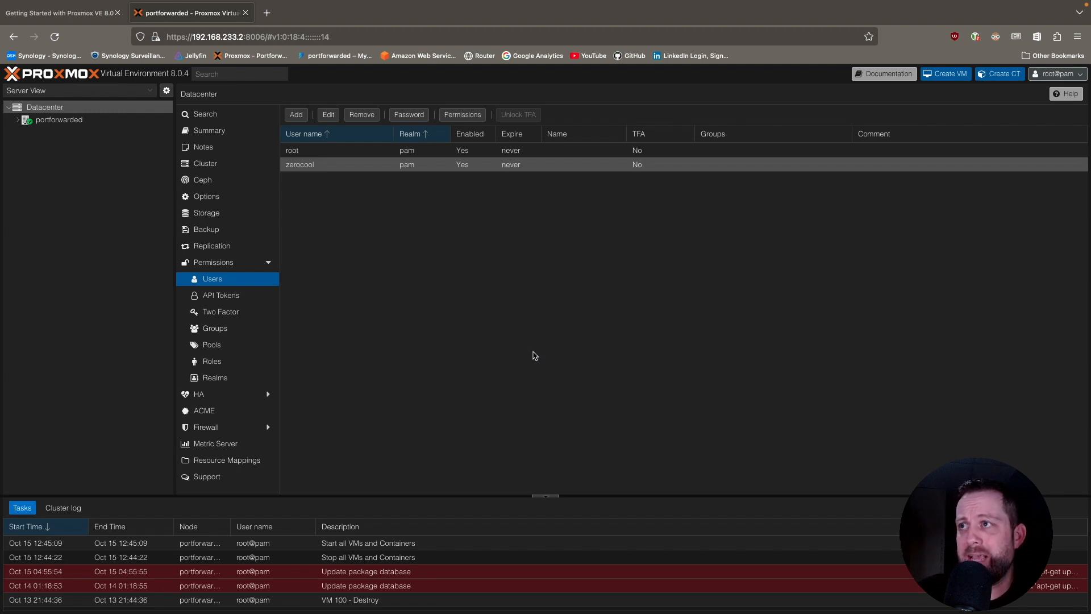
# Create a datacenter permission group named Admin.
pyautogui.click(226, 332)
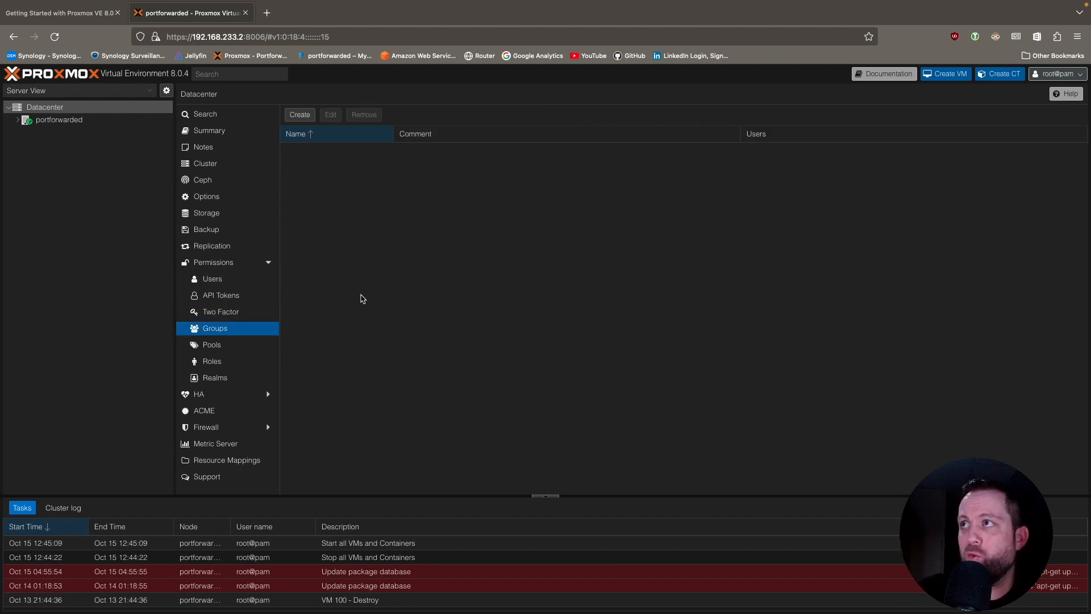
pyautogui.click(309, 114)
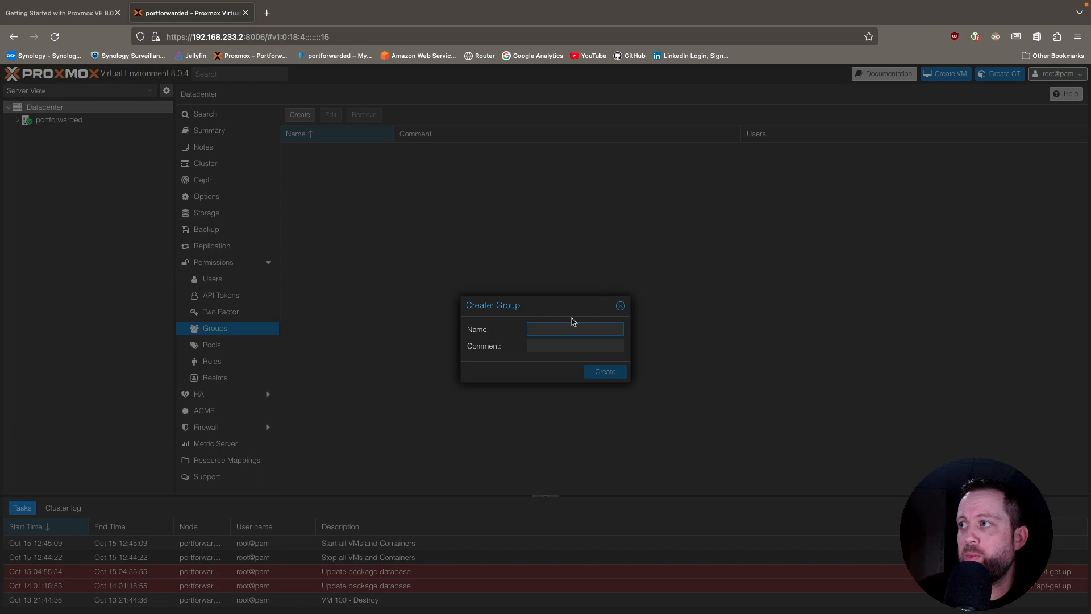
pyautogui.write('Admin')
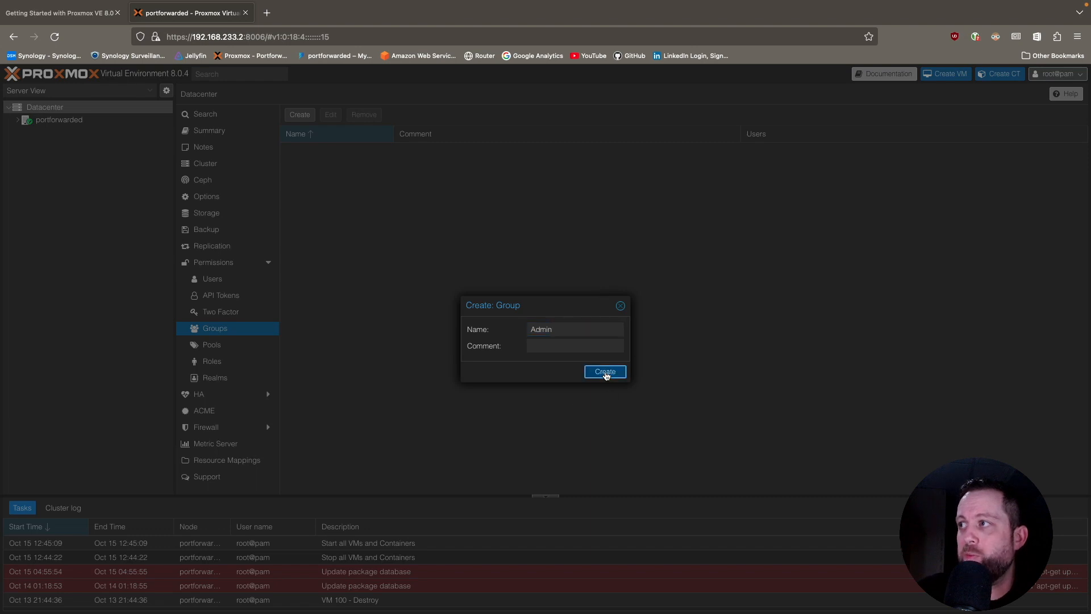
pyautogui.click(605, 372)
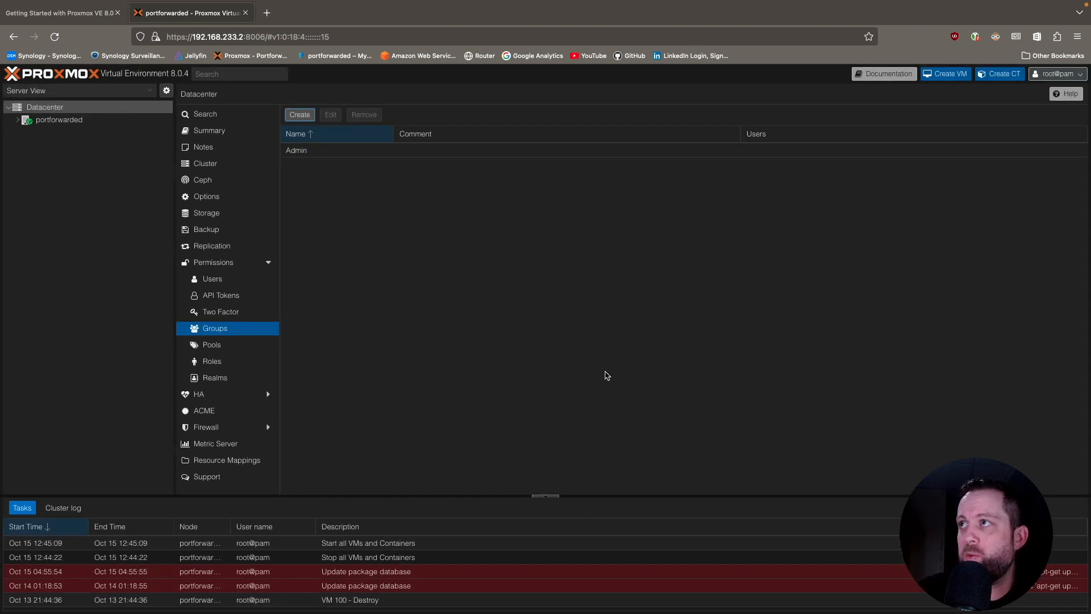
# Add a group permission on path / that gives the Admin group the Administrator role.
pyautogui.click(221, 267)
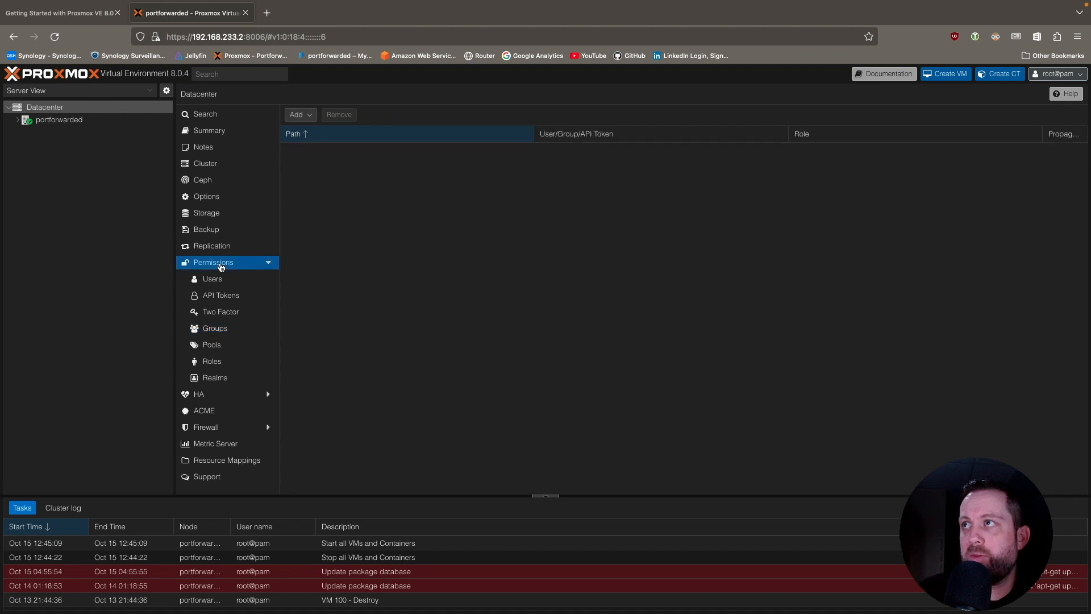
pyautogui.click(307, 116)
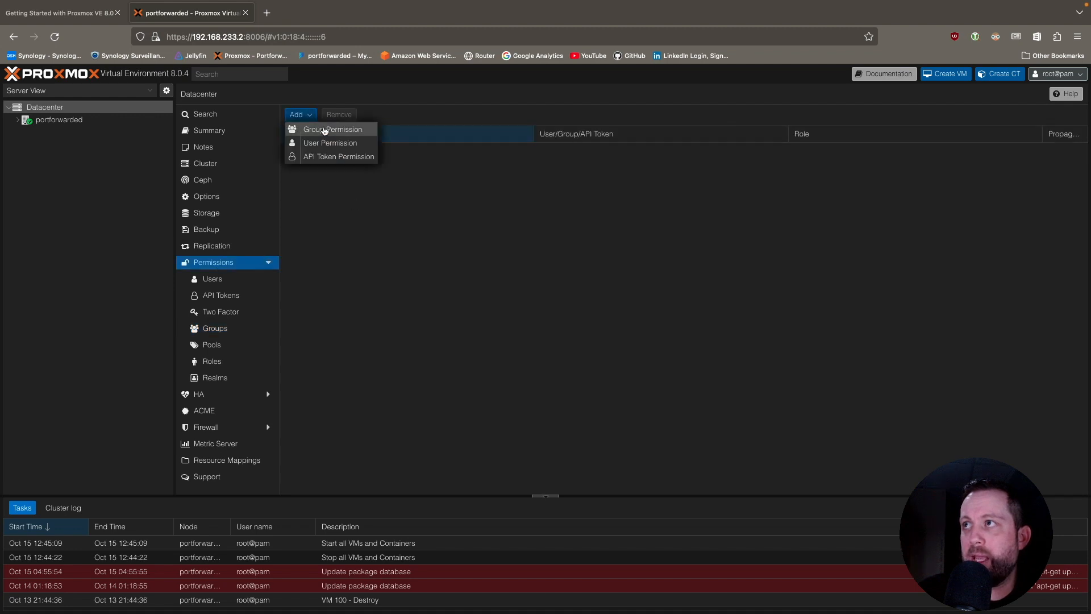
pyautogui.click(324, 131)
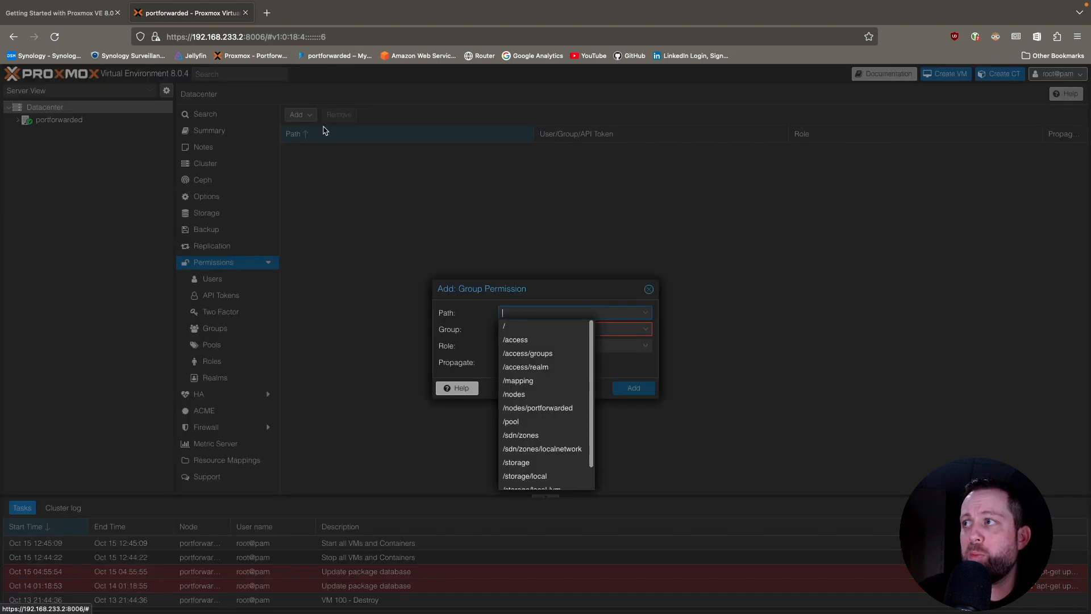
pyautogui.click(514, 330)
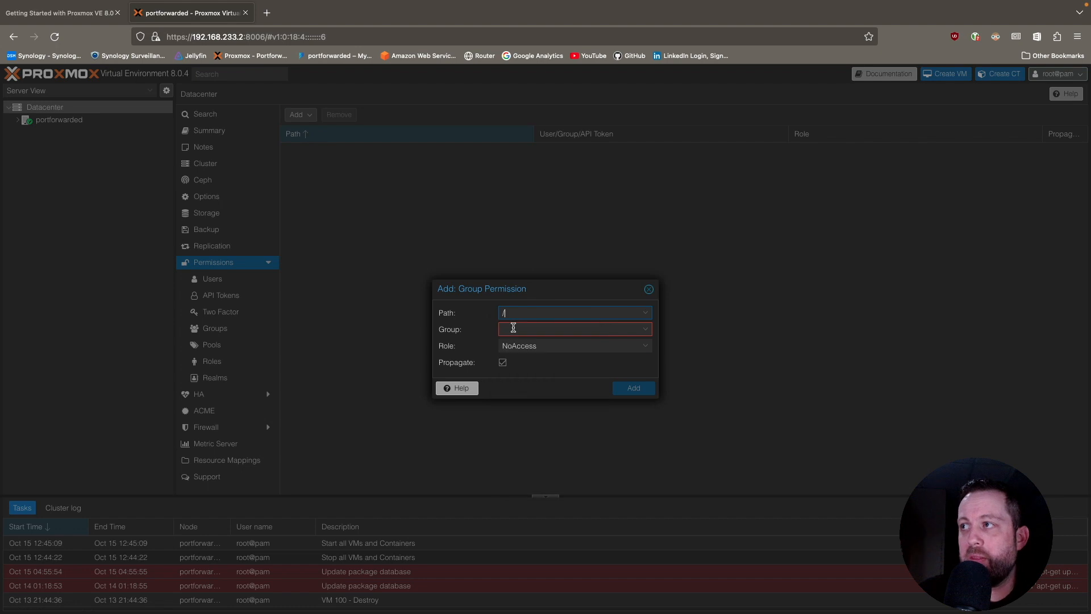
pyautogui.click(615, 328)
pyautogui.click(524, 363)
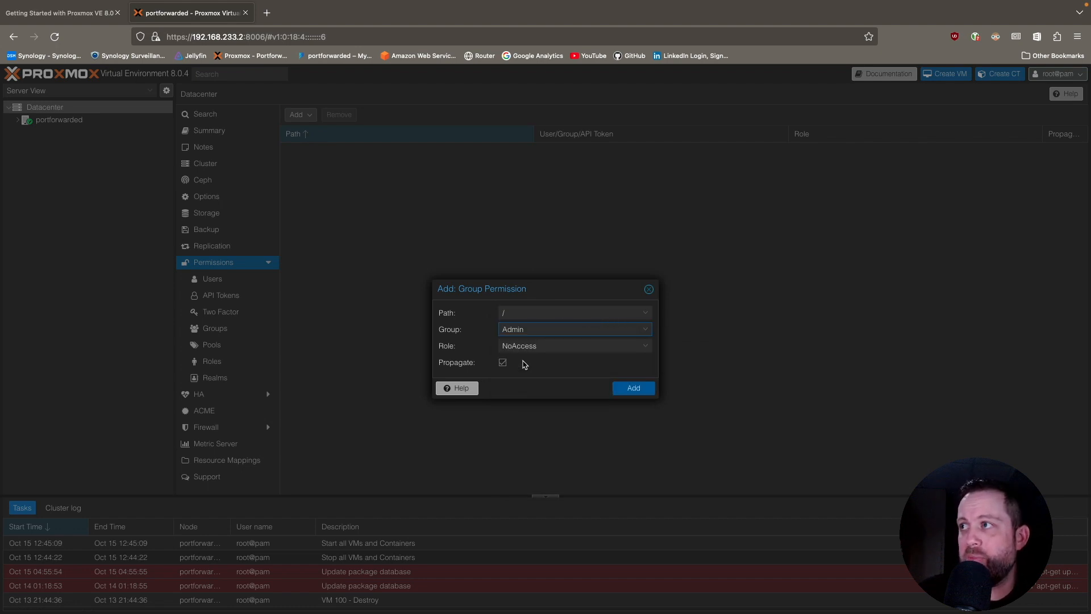
pyautogui.click(560, 346)
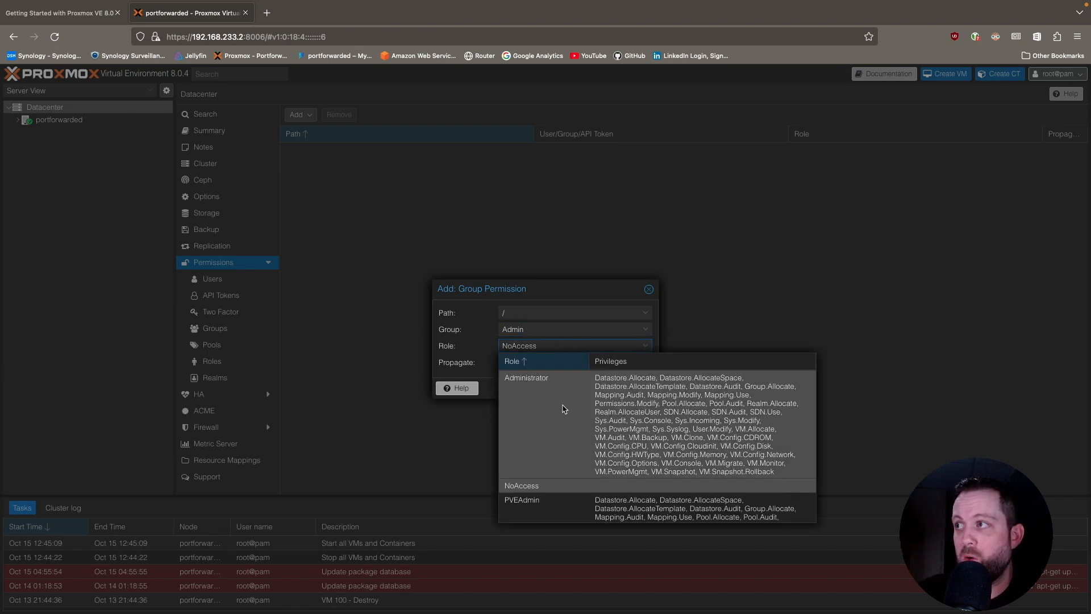
pyautogui.click(642, 419)
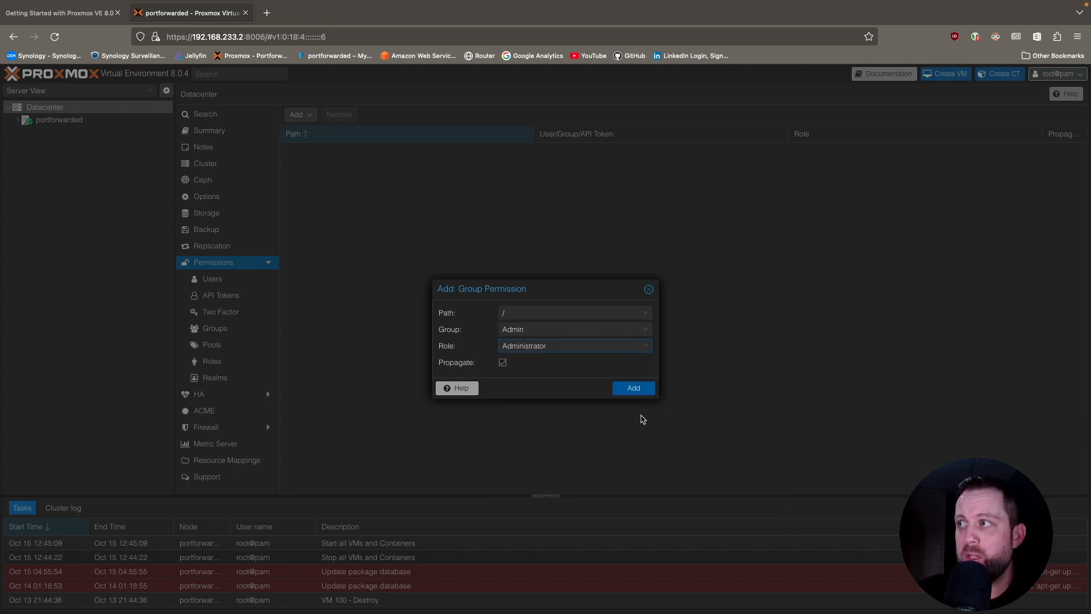
pyautogui.click(632, 388)
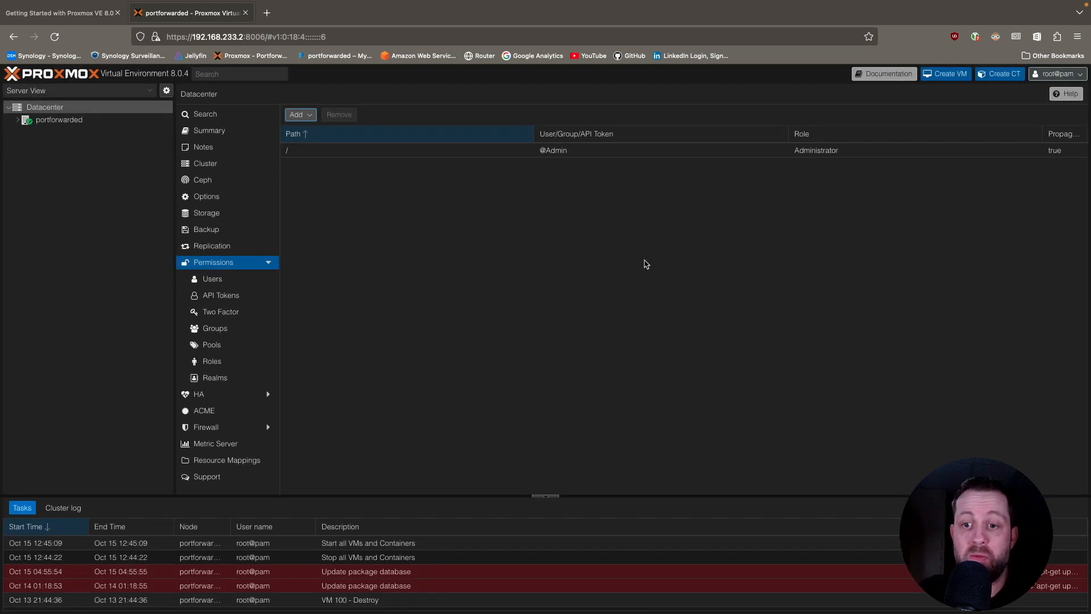
# Check the root user's granted permissions and assign root to the Admin group.
pyautogui.click(235, 275)
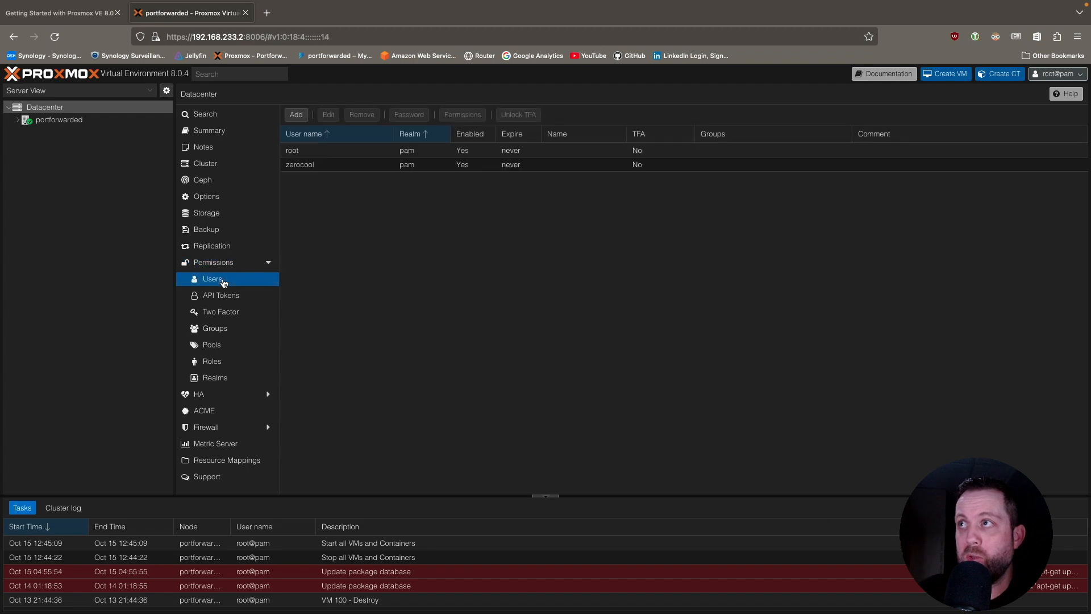
pyautogui.click(375, 151)
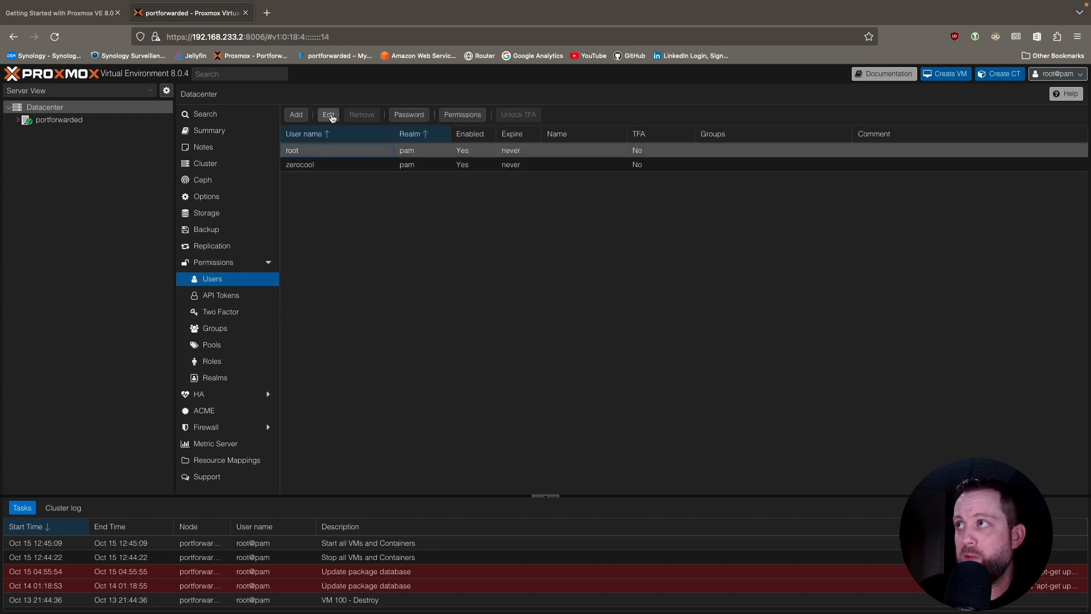
pyautogui.click(463, 114)
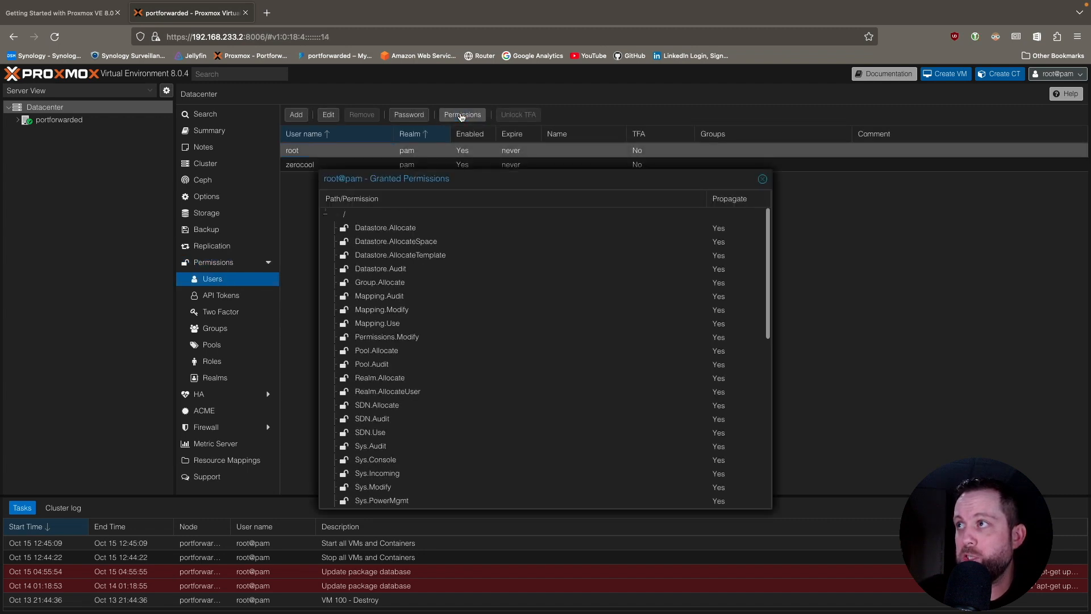
pyautogui.click(763, 179)
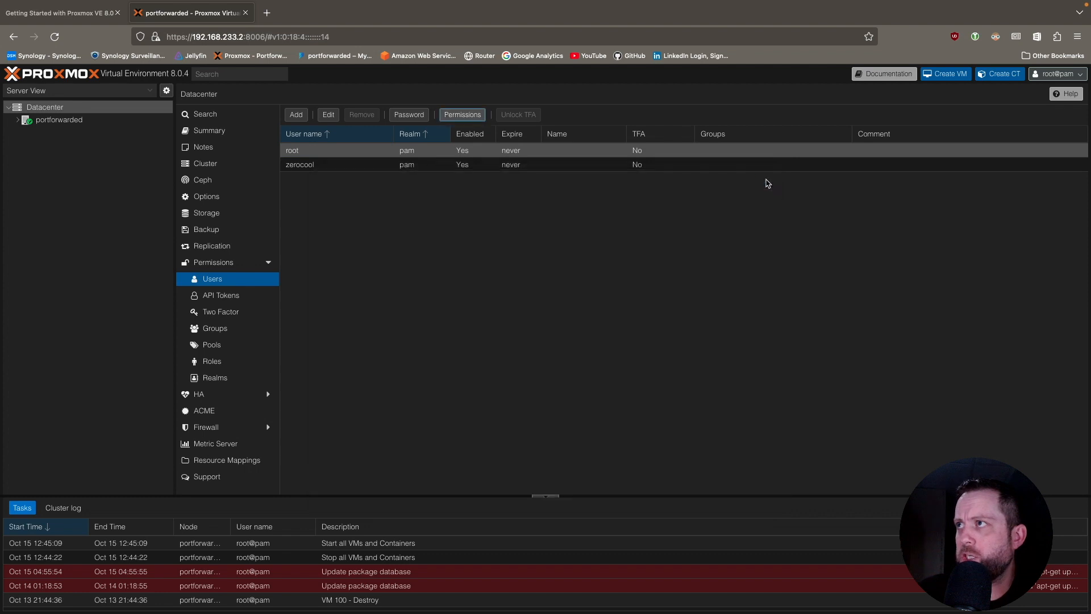
pyautogui.click(330, 115)
pyautogui.click(533, 319)
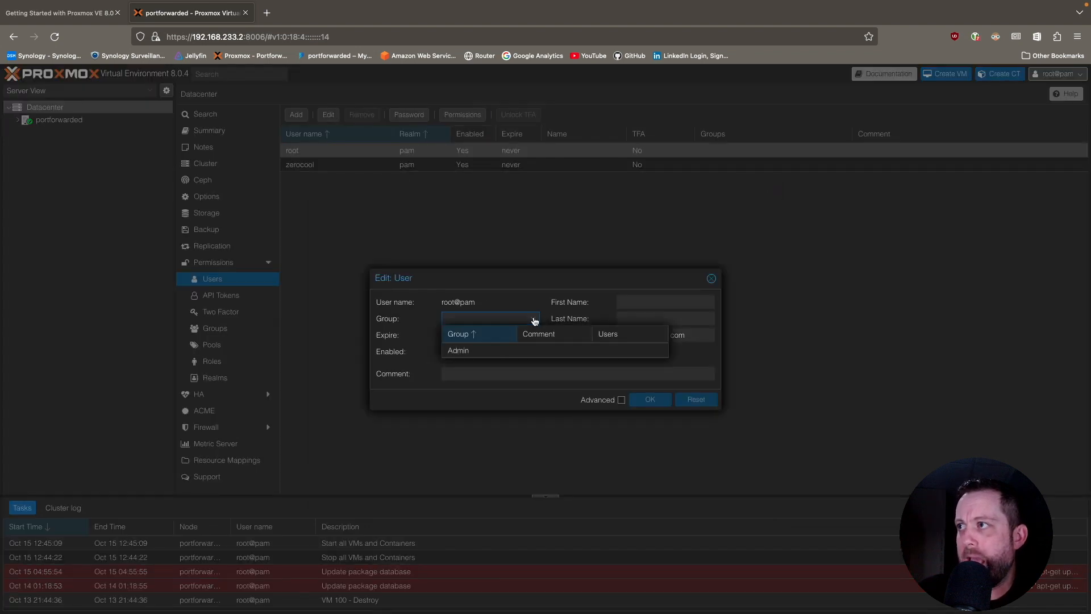
pyautogui.click(496, 352)
pyautogui.click(517, 375)
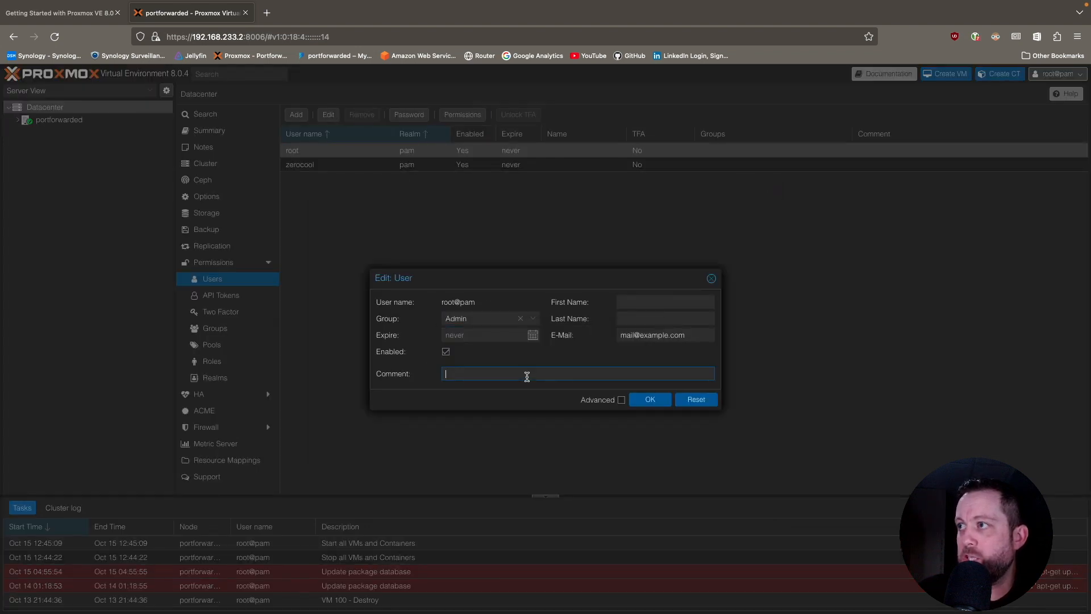
pyautogui.click(648, 399)
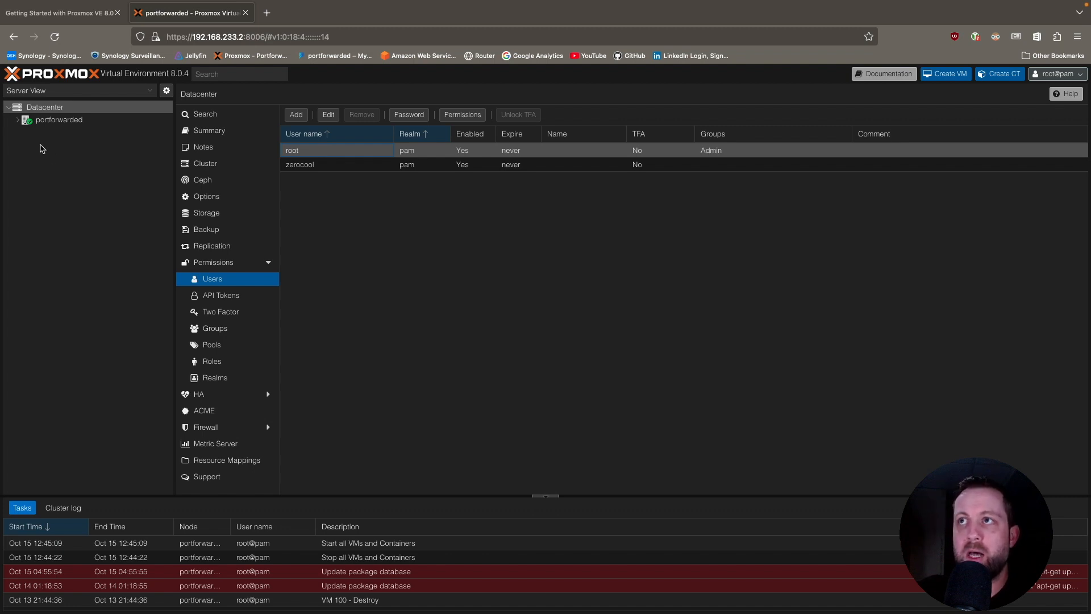
# List the ISO images held in the local storage of node portforwarded.
pyautogui.click(17, 121)
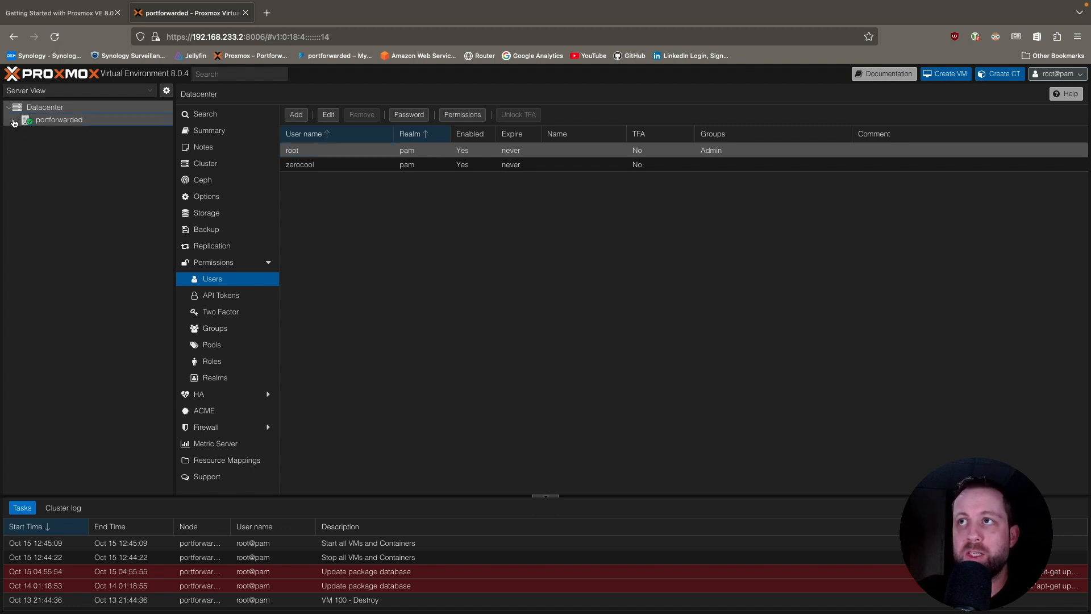
pyautogui.click(62, 120)
pyautogui.click(59, 149)
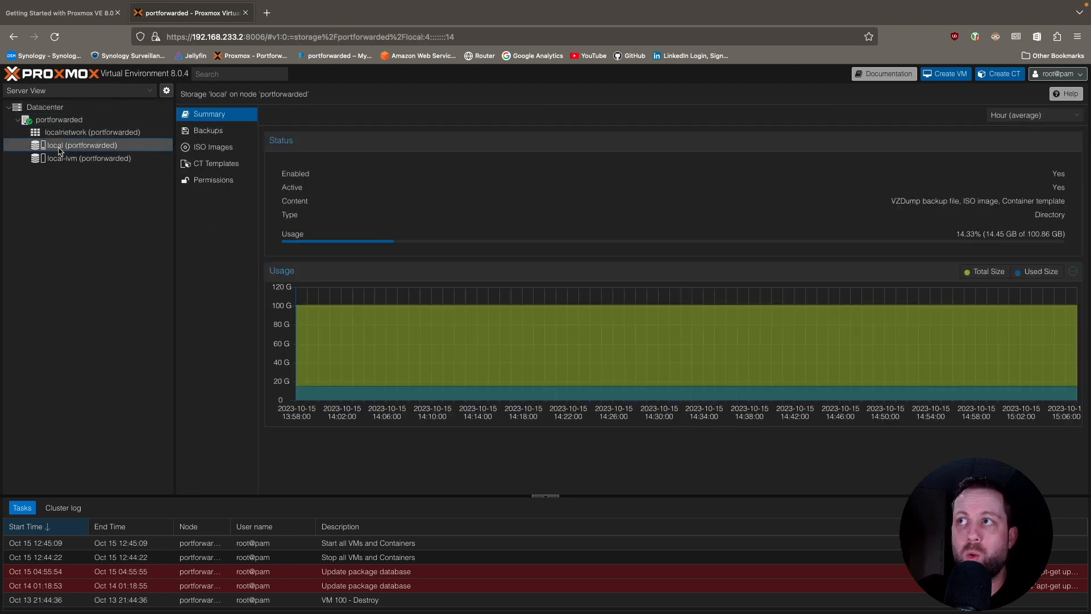
pyautogui.click(220, 149)
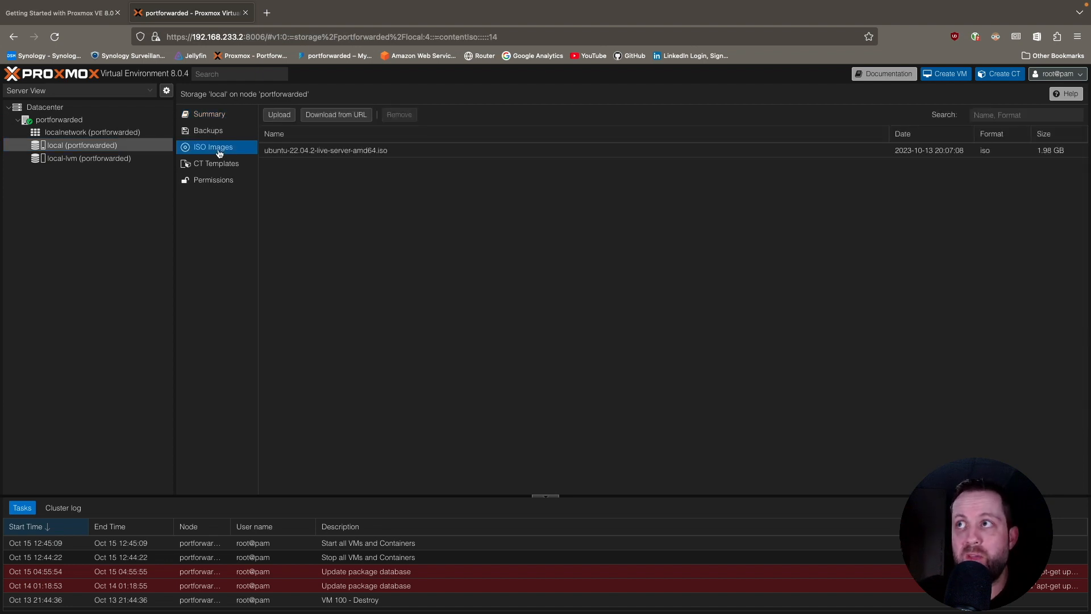
# Search the web for ubuntu server, open the Ubuntu Server download page, and return to the ISO image in Proxmox.
pyautogui.click(266, 12)
pyautogui.write('u')
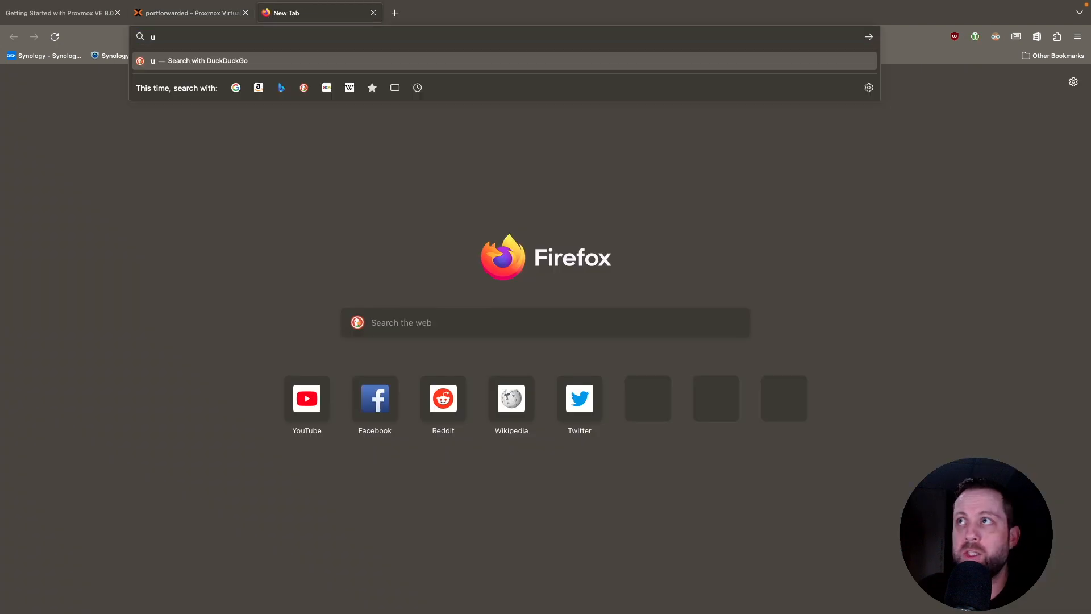
pyautogui.write('buntu server')
pyautogui.press('Return')
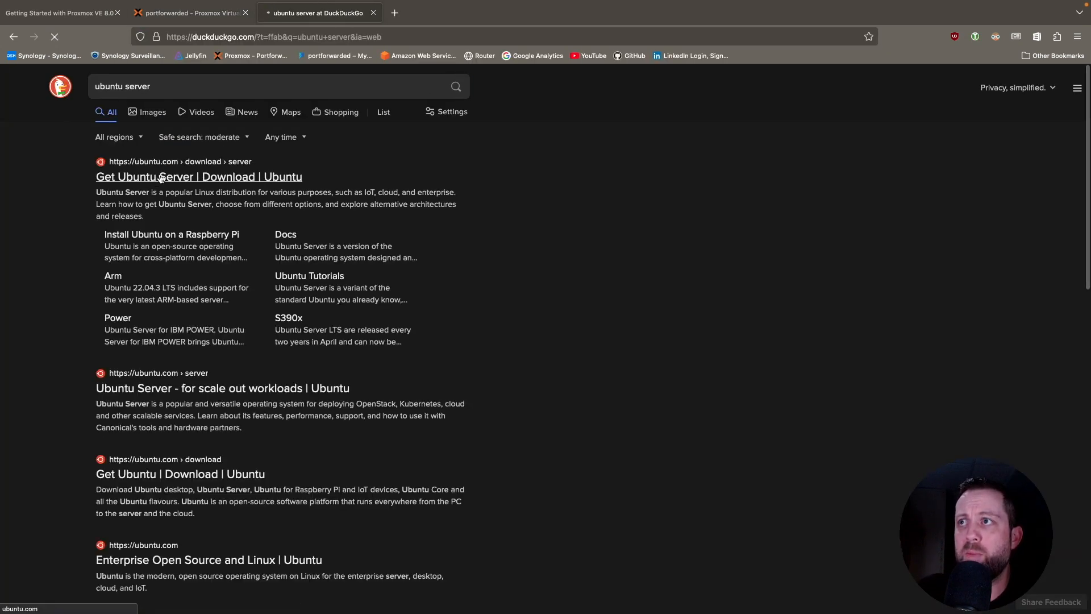
pyautogui.click(161, 179)
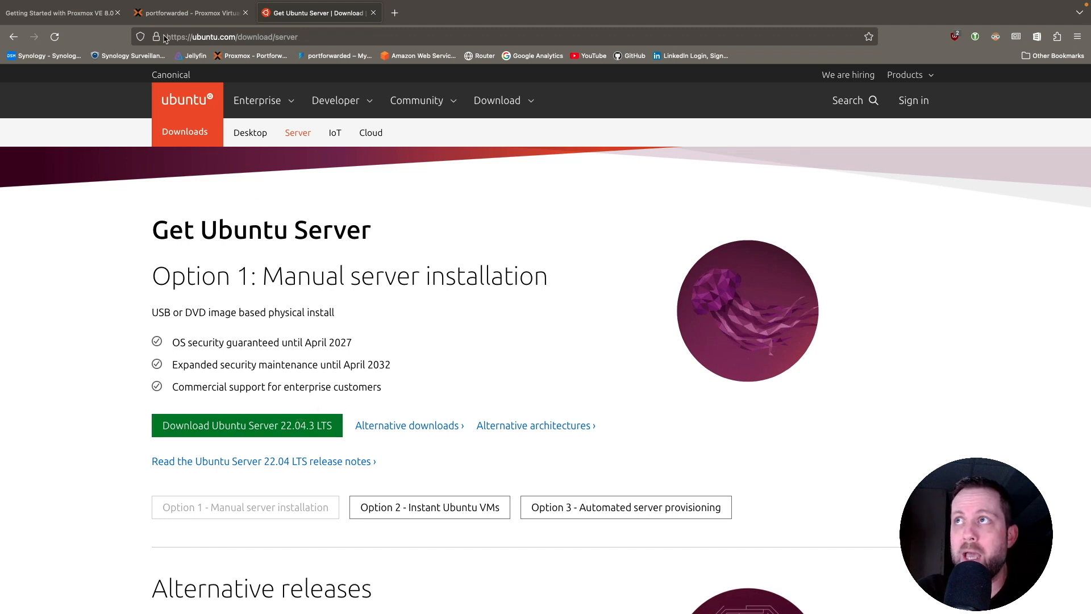
pyautogui.click(188, 14)
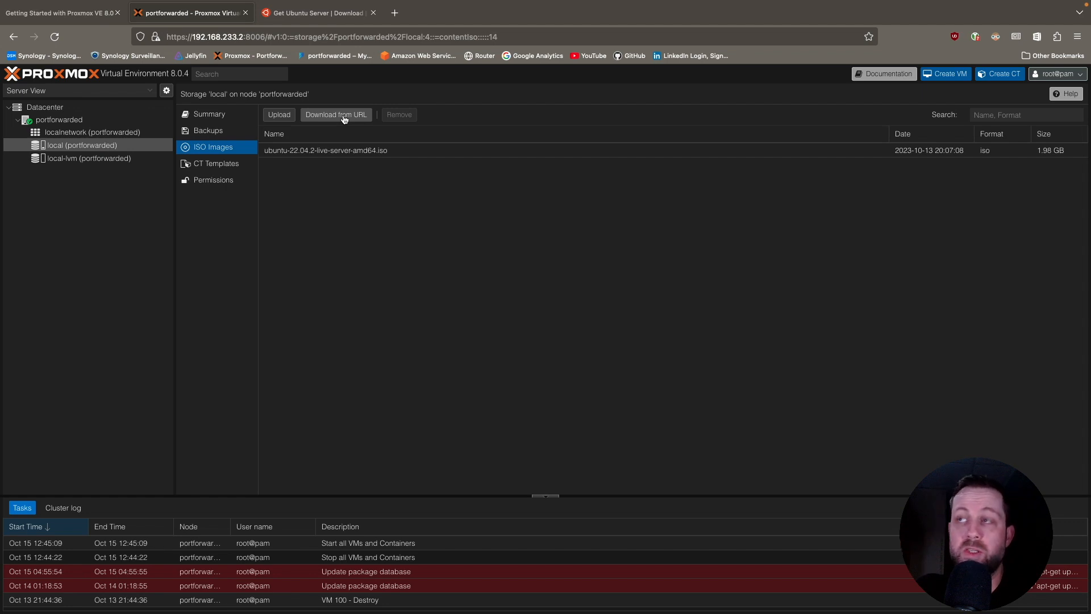
pyautogui.click(312, 152)
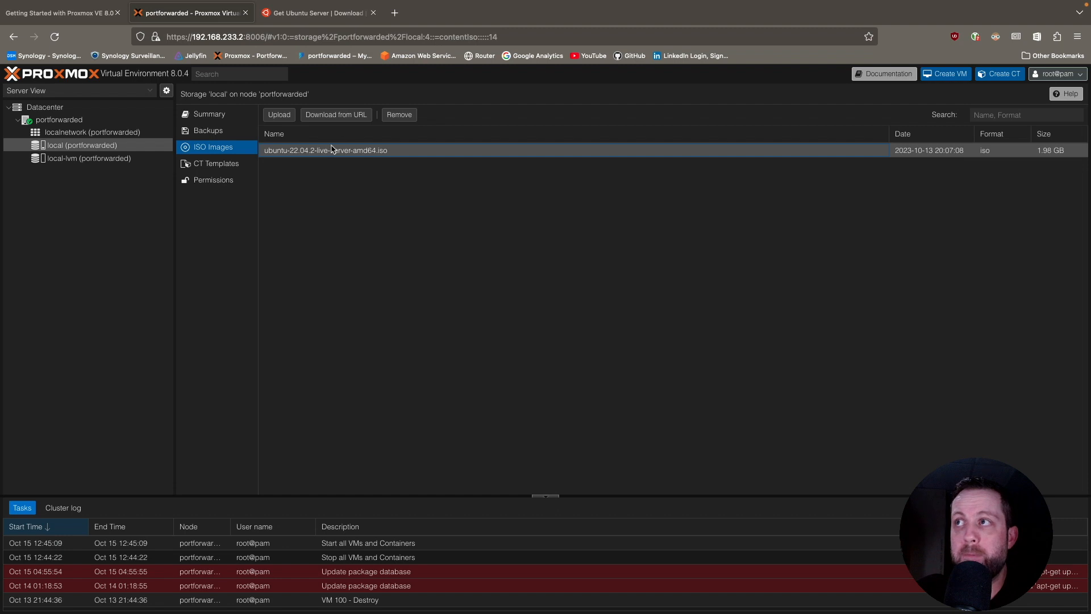
# Start a virtual machine named MyFirstVM on node portforwarded, using ubuntu-22.04.2-live-server-amd64.iso from local storage as its disc image.
pyautogui.click(60, 121)
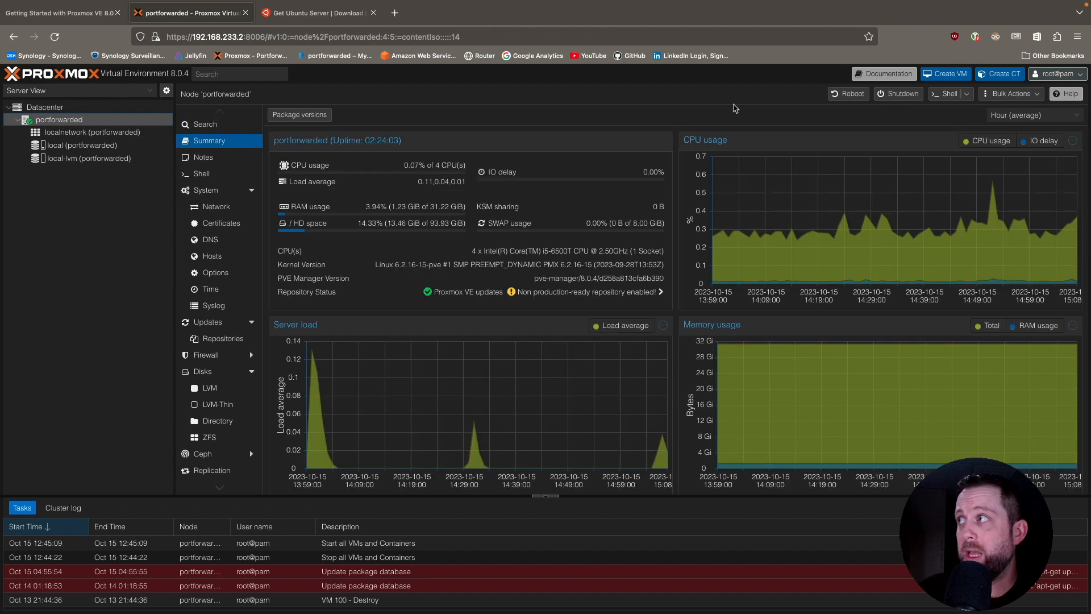
pyautogui.click(947, 74)
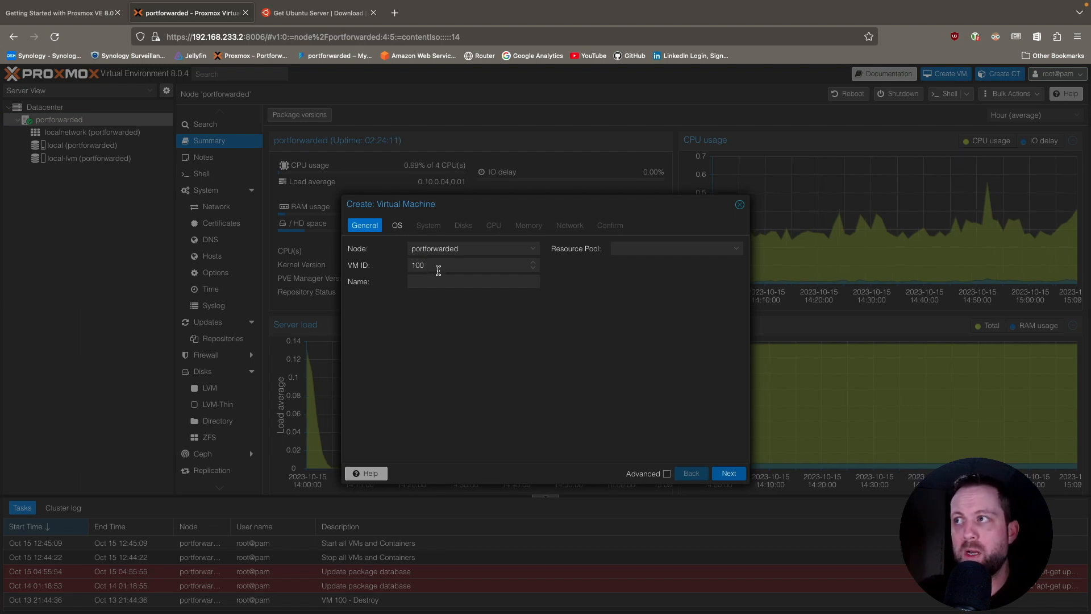
pyautogui.click(443, 282)
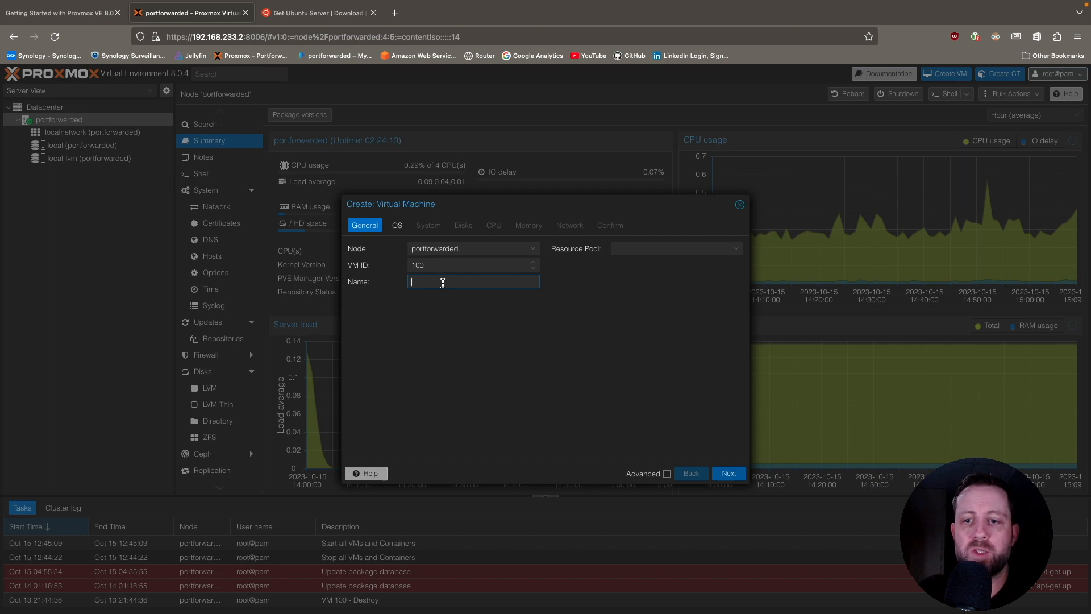
pyautogui.write('My FirstVM')
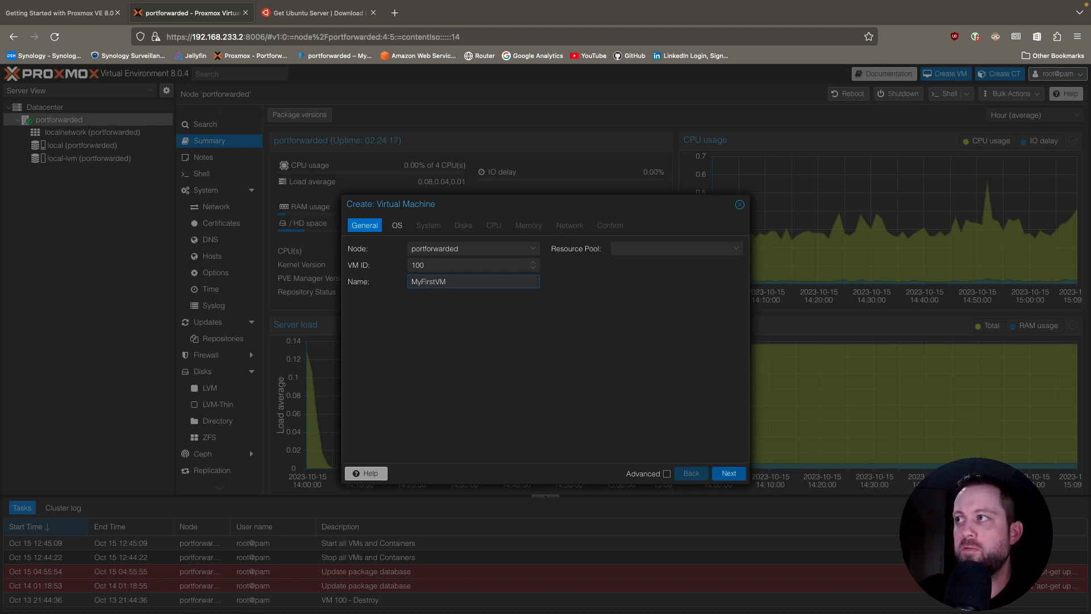
pyautogui.click(729, 473)
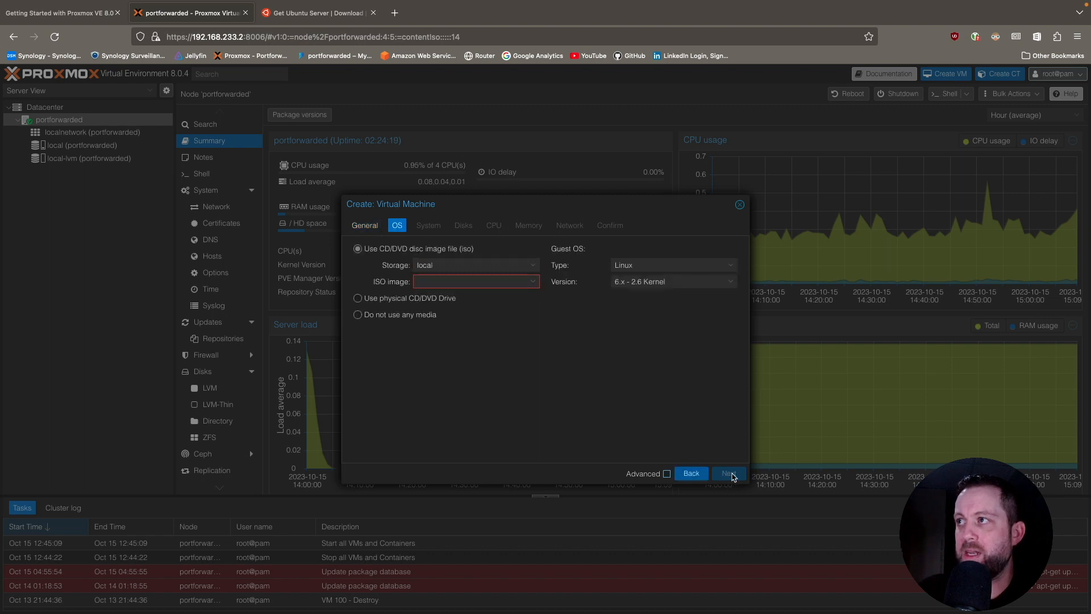
pyautogui.click(533, 283)
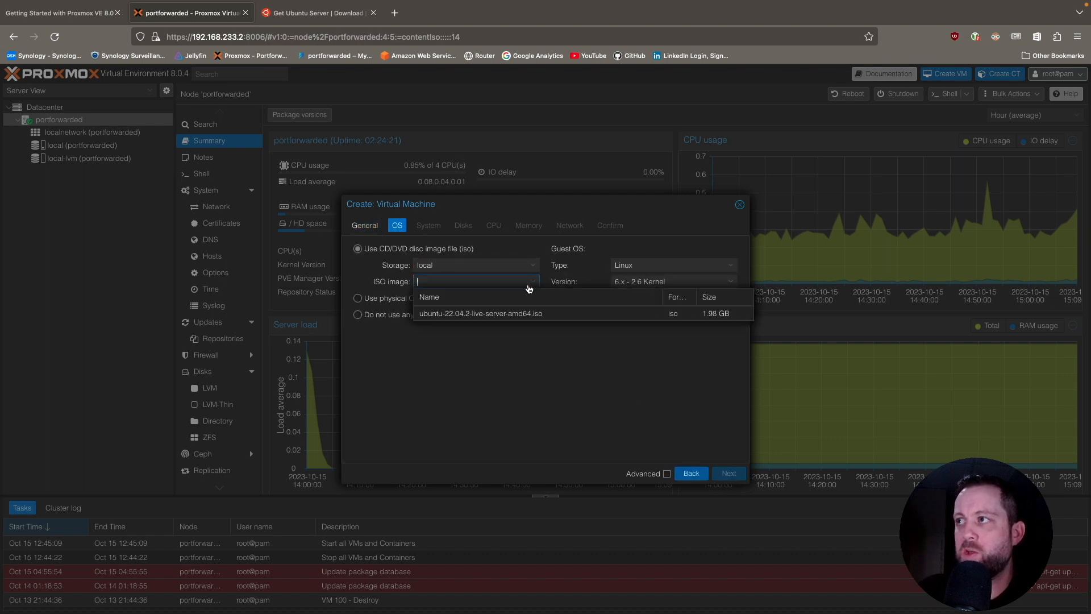
pyautogui.click(496, 315)
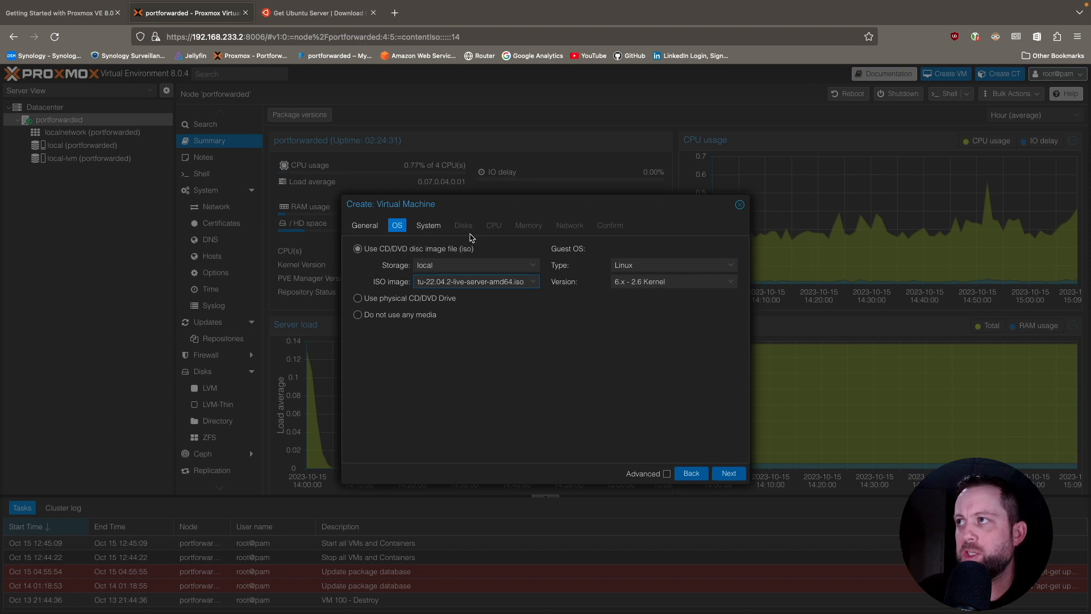
# Enable the Qemu Agent for the new virtual machine and accept the default 32 GiB SCSI disk on local-lvm.
pyautogui.click(433, 234)
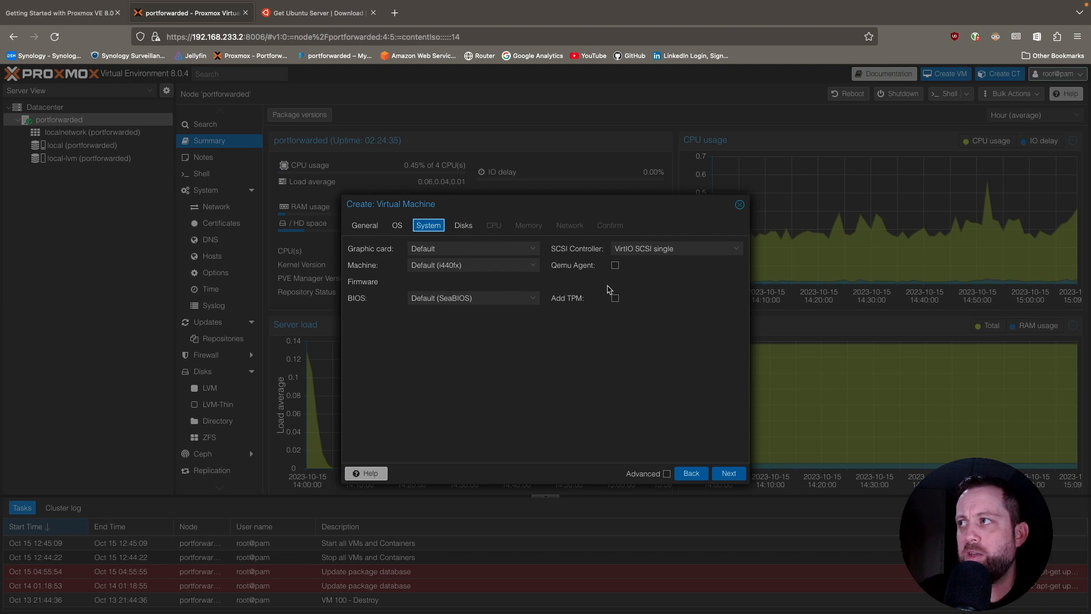
pyautogui.click(615, 266)
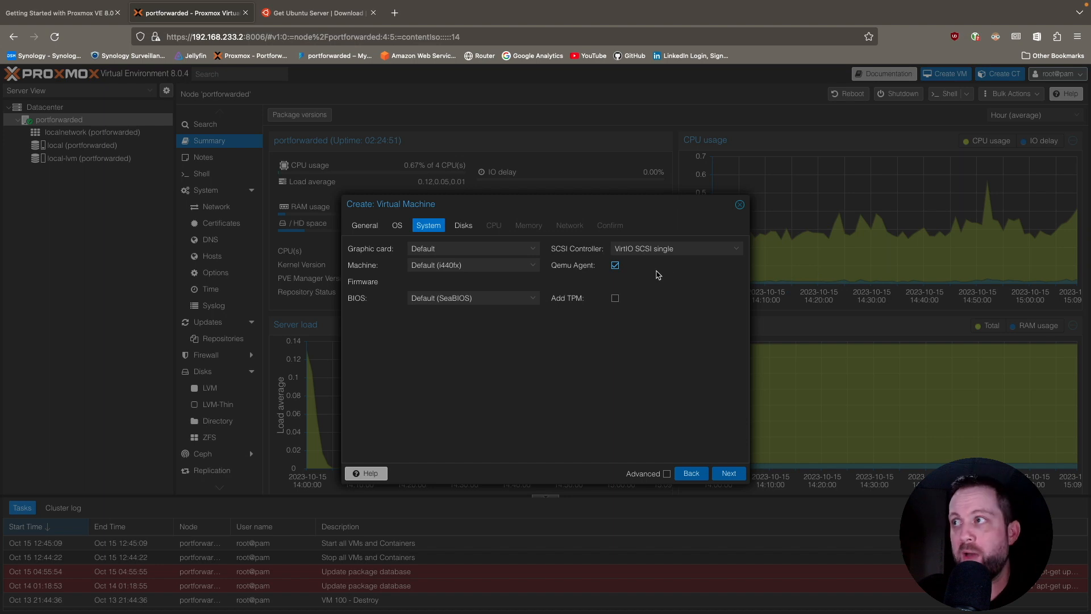
pyautogui.click(731, 474)
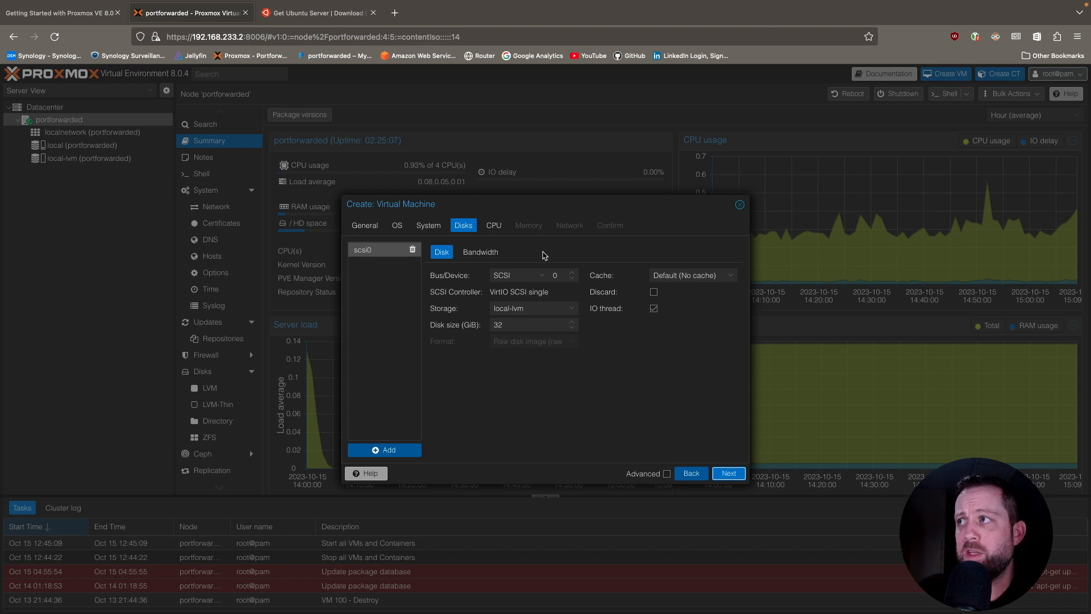
pyautogui.click(732, 478)
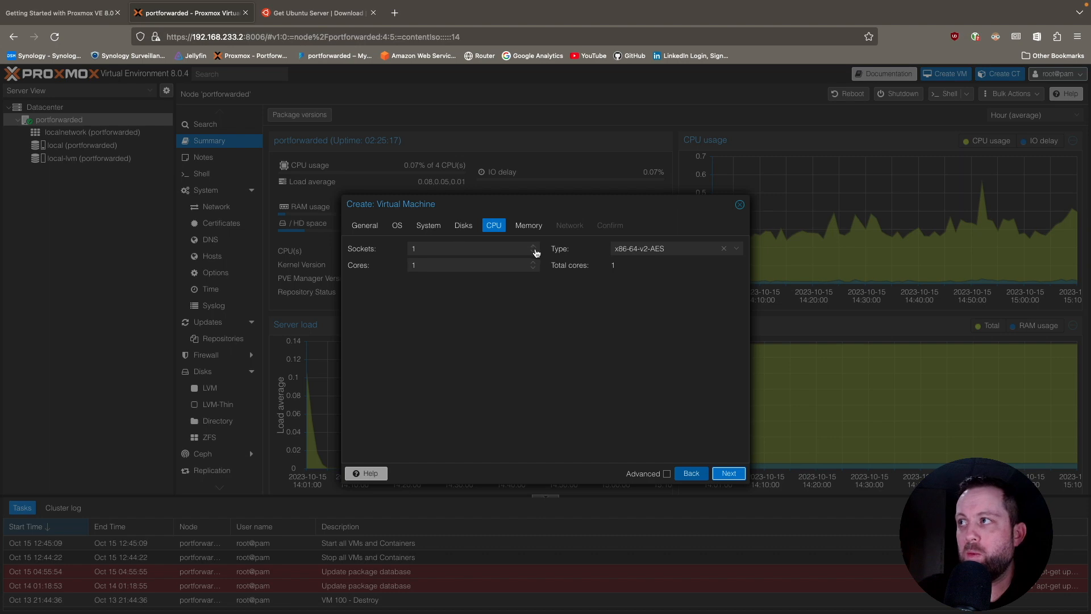
# Try 2 CPU sockets and 2 cores for the virtual machine, and return both values to 1.
pyautogui.click(533, 247)
pyautogui.click(533, 262)
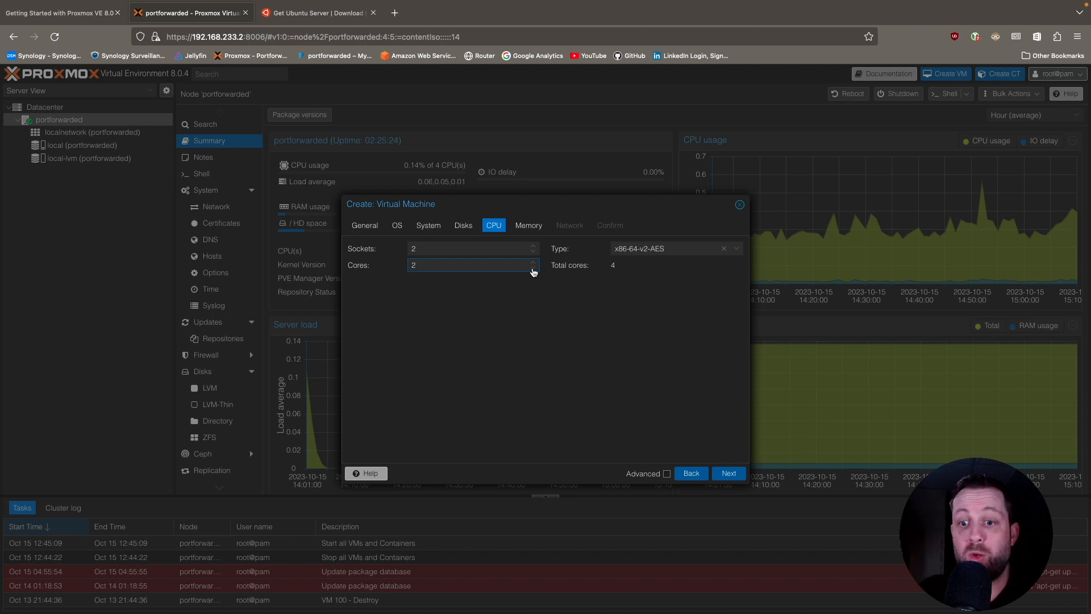
pyautogui.click(533, 251)
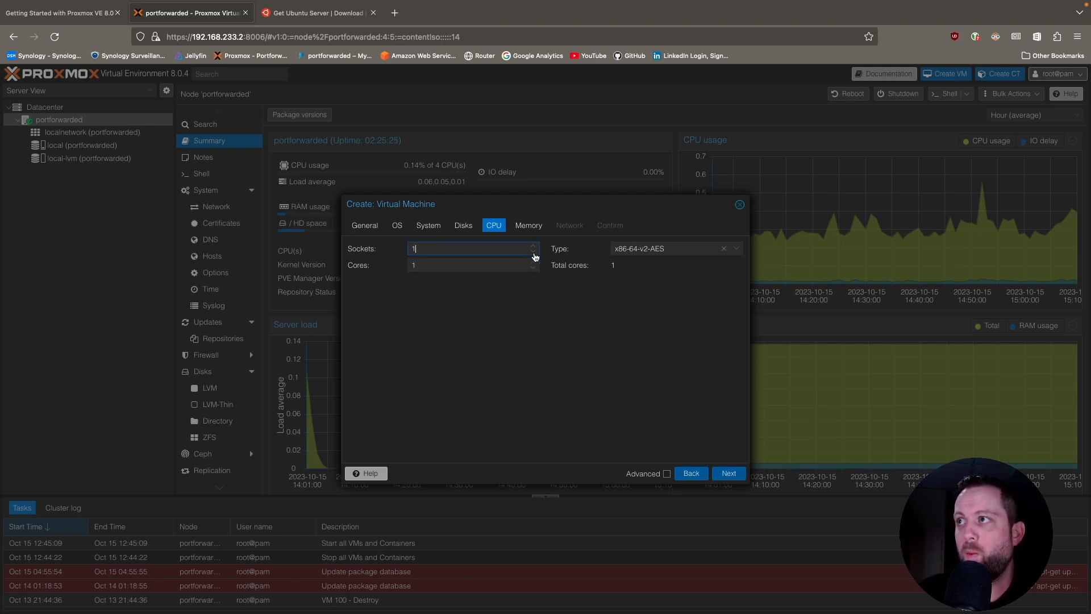
# Create the virtual machine with 2048 MiB memory and bridge vmbr0, set to start after creation, and open its summary.
pyautogui.click(733, 475)
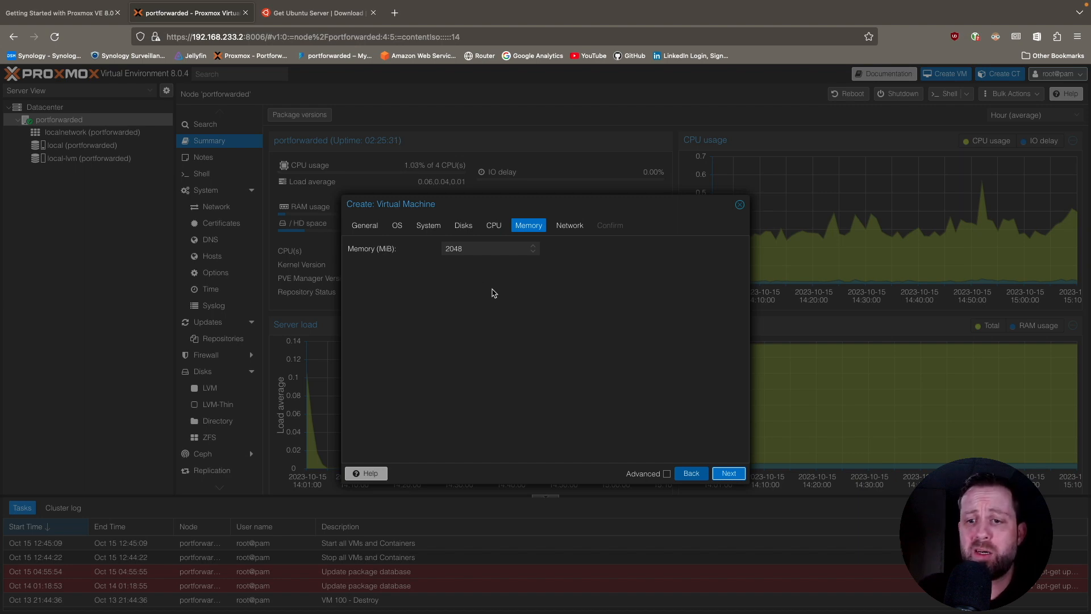
pyautogui.click(729, 473)
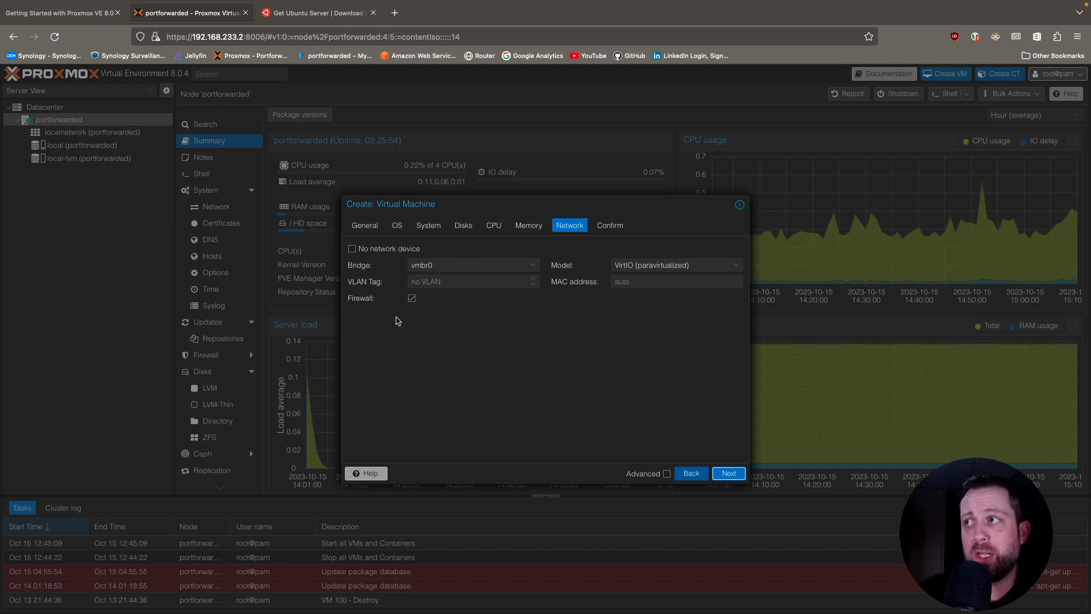
pyautogui.click(729, 473)
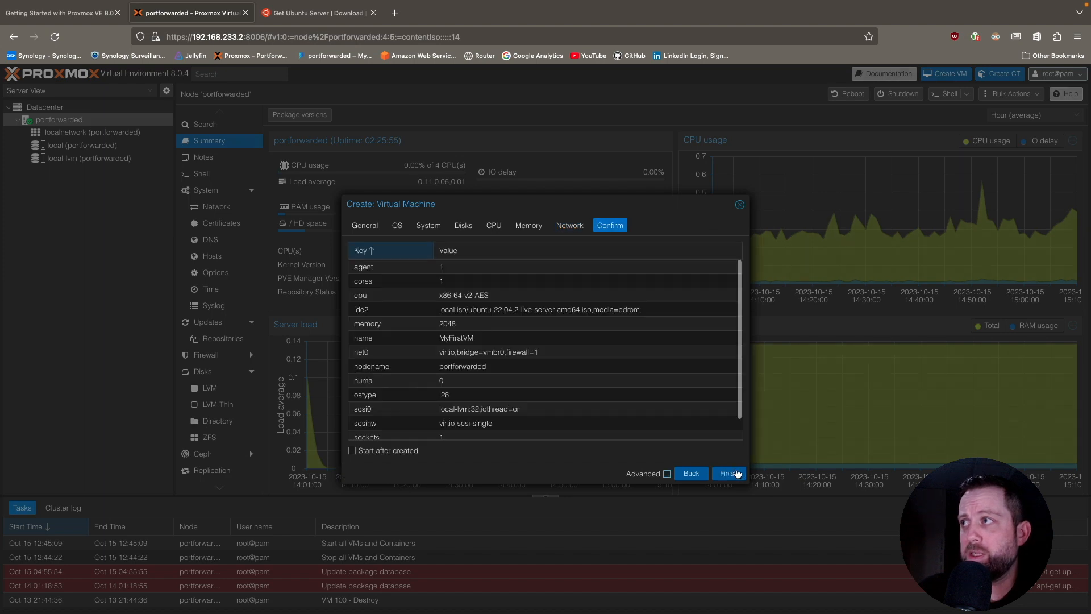
pyautogui.scroll(-1, 463, 340)
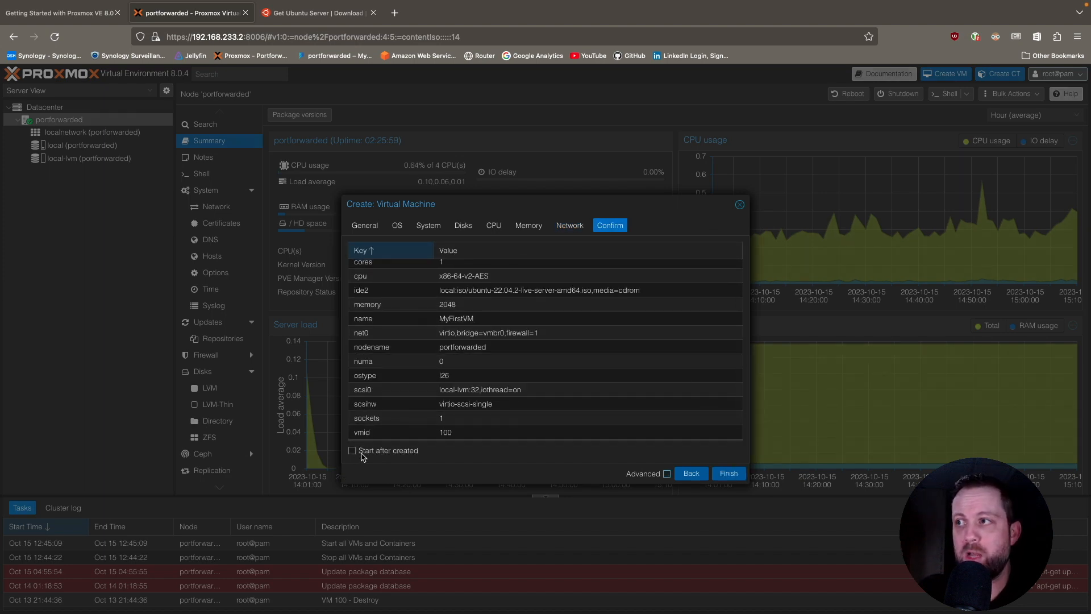
pyautogui.click(353, 450)
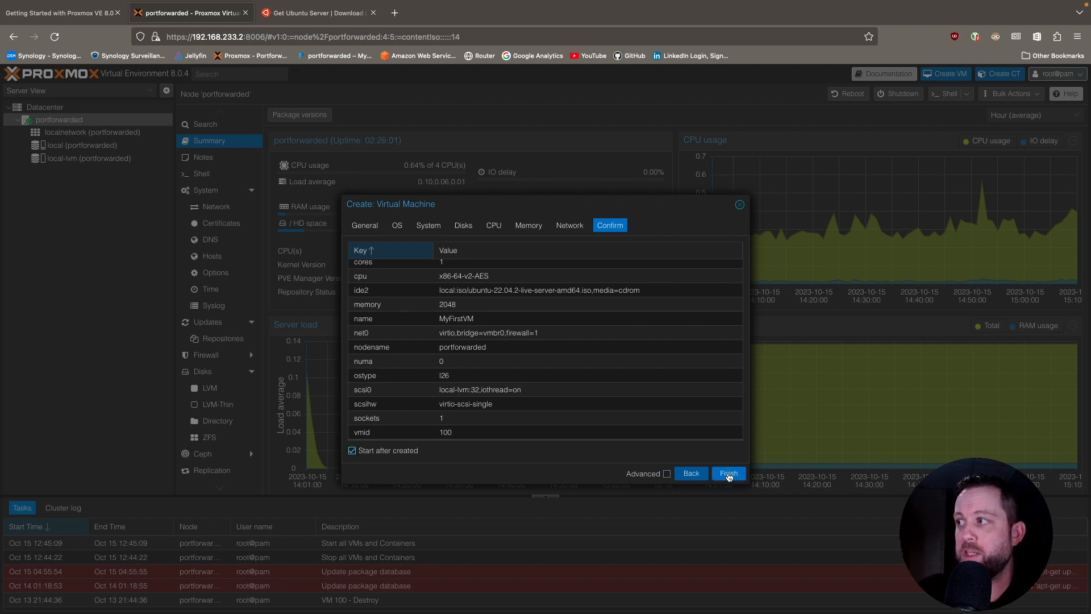
pyautogui.click(729, 474)
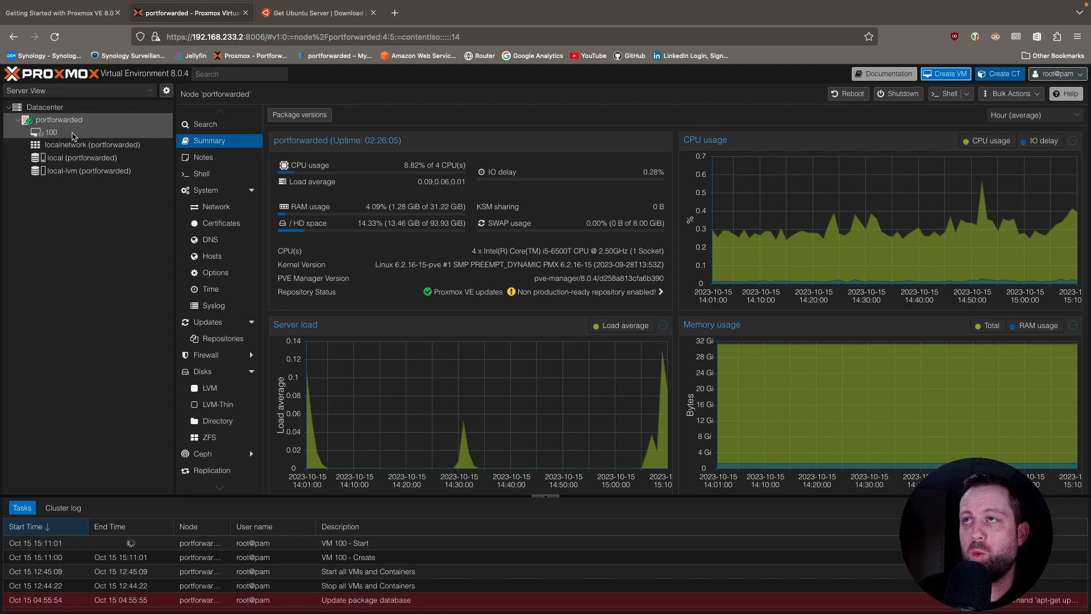
pyautogui.click(59, 133)
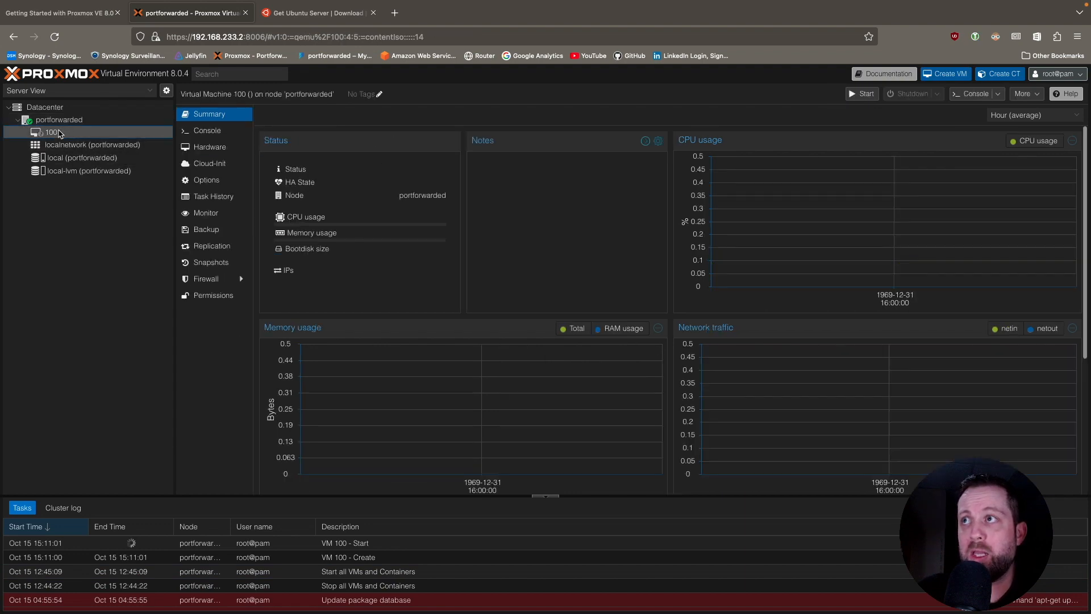
# Open the virtual machine's console, boot Try or Install Ubuntu Server, and reboot once the installation is complete.
pyautogui.click(210, 130)
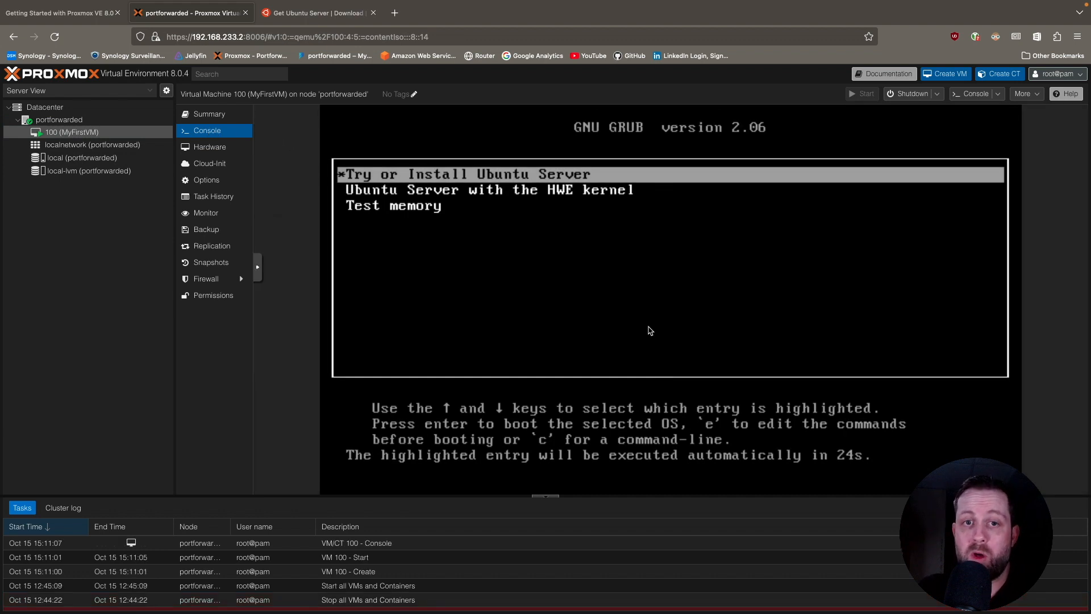
pyautogui.press('Return')
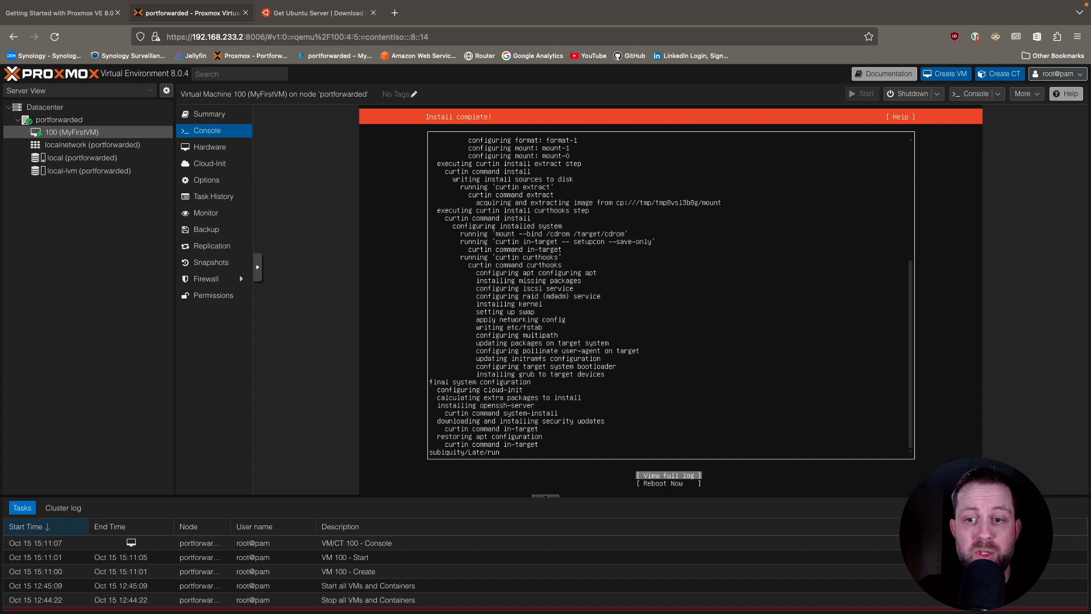
pyautogui.press('Down')
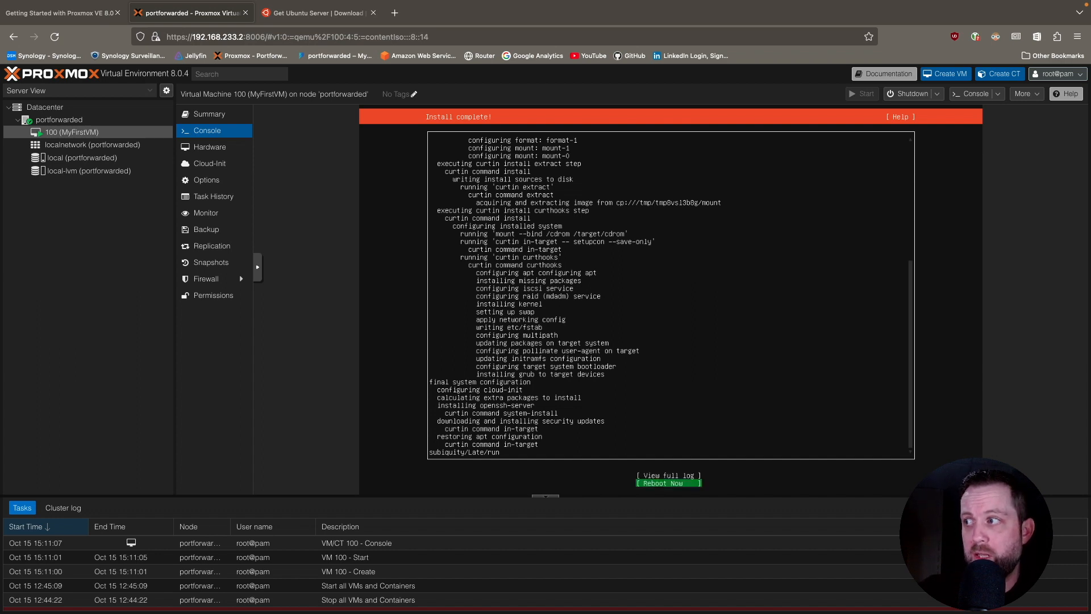
pyautogui.press('Return')
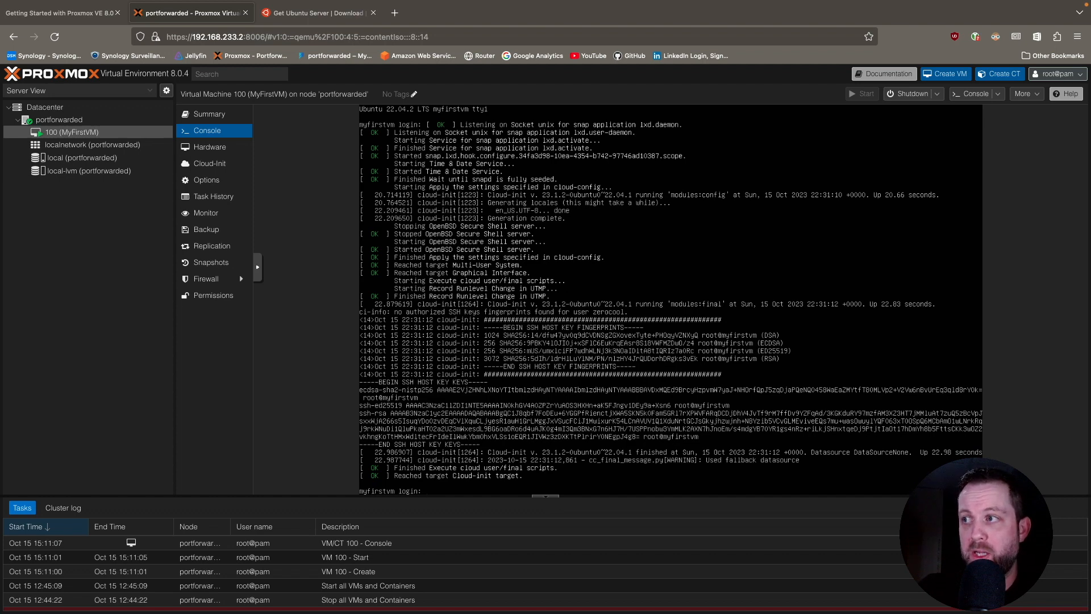
# Log in to the Ubuntu console as zerocool with the account password and clear the terminal.
pyautogui.write('pas')
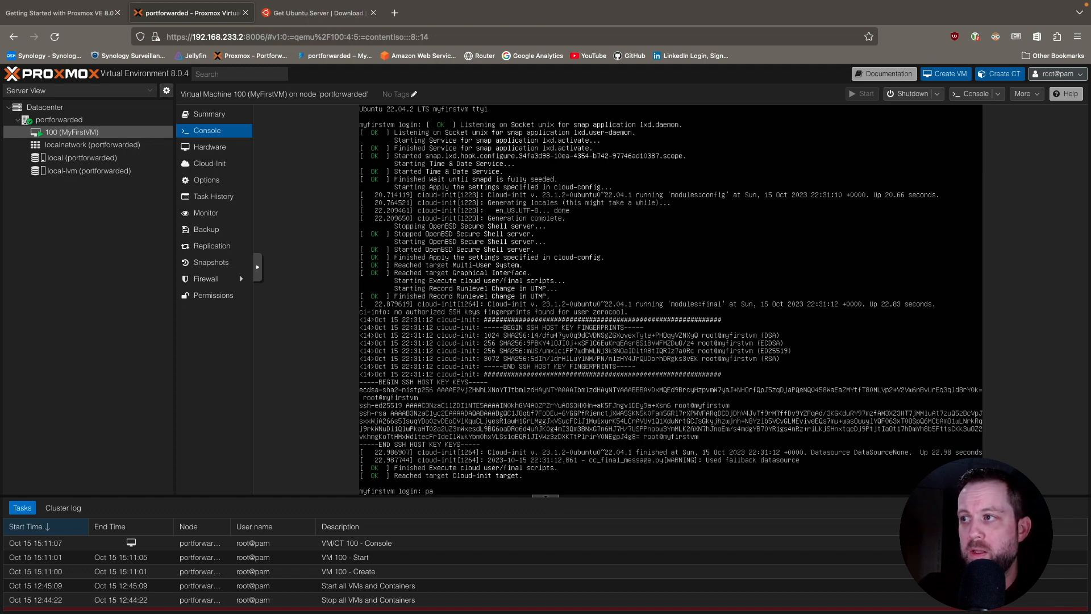
pyautogui.press('BackSpace')
pyautogui.press('BackSpace')
pyautogui.write('zerocool')
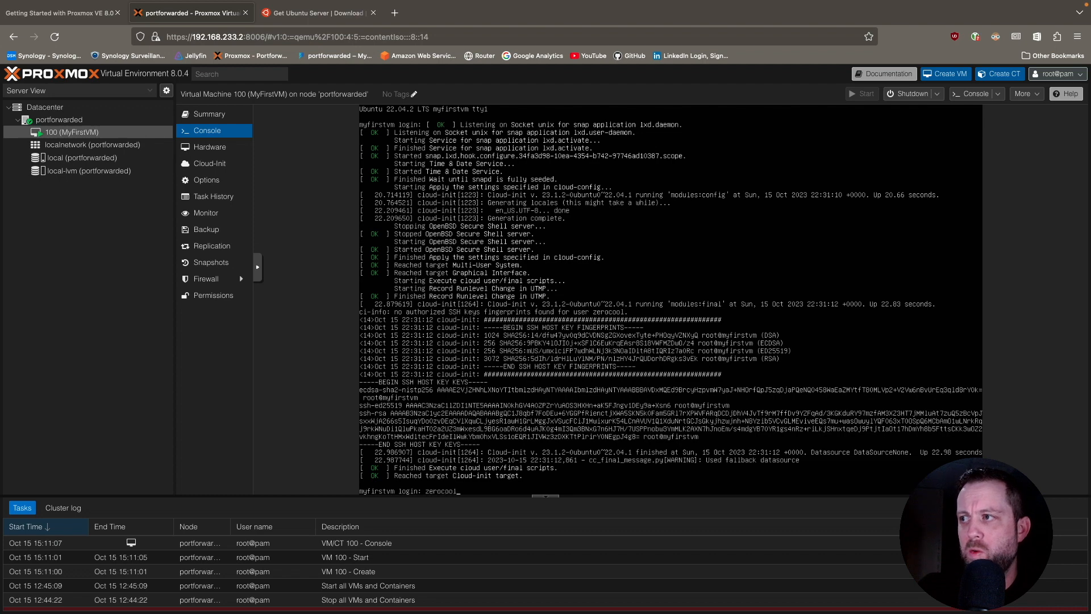
pyautogui.press('Return')
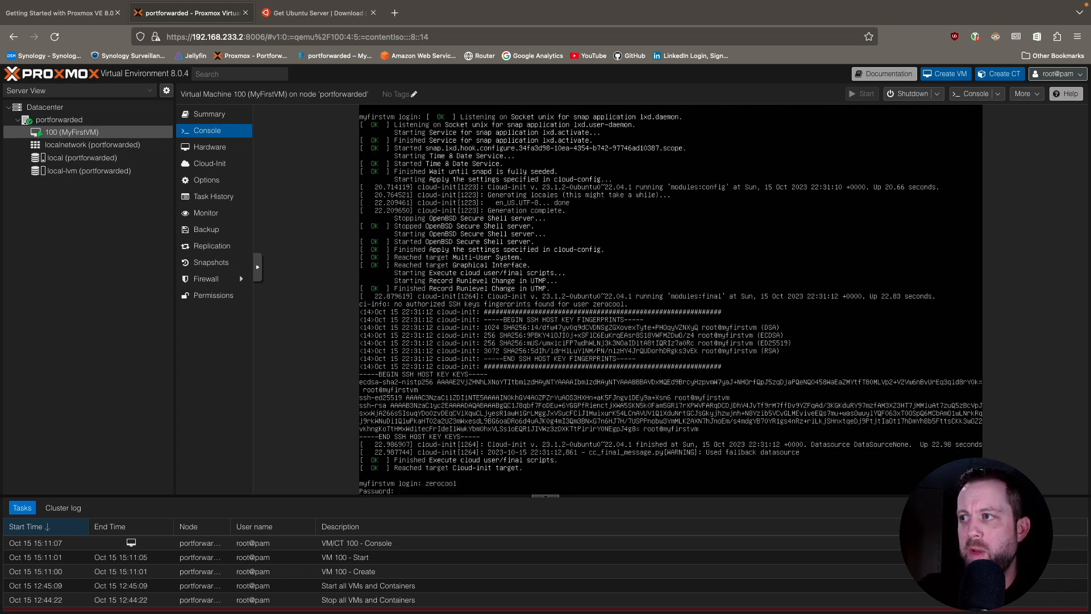
pyautogui.press('Return')
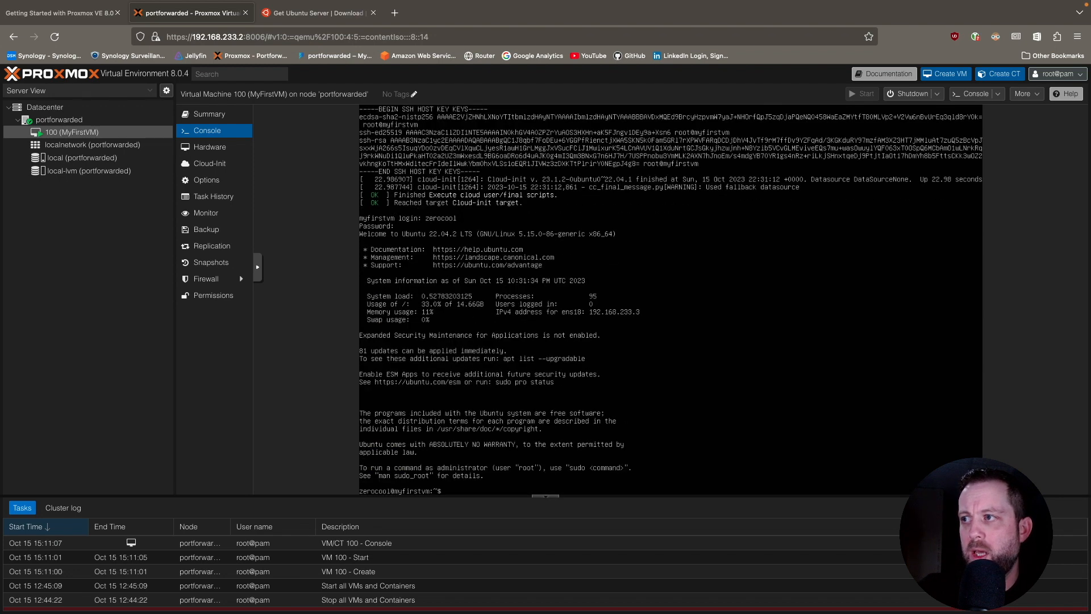
pyautogui.write('clear')
pyautogui.press('Return')
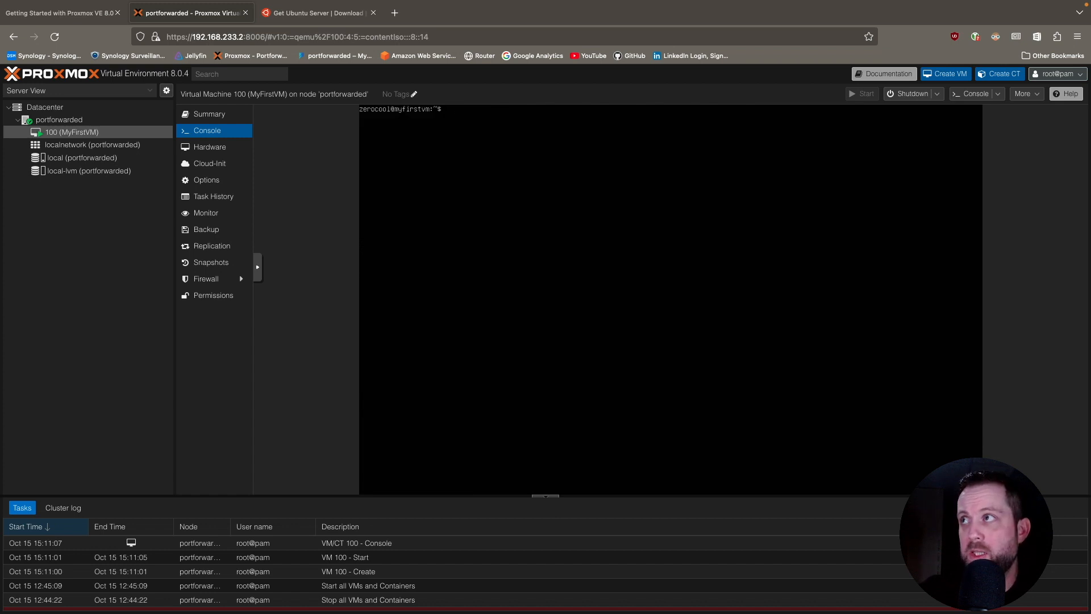
# Update and upgrade all Ubuntu packages with "sudo apt update && sudo apt upgrade -y", accepting the default selection of services to restart.
pyautogui.write('sudo apt update &')
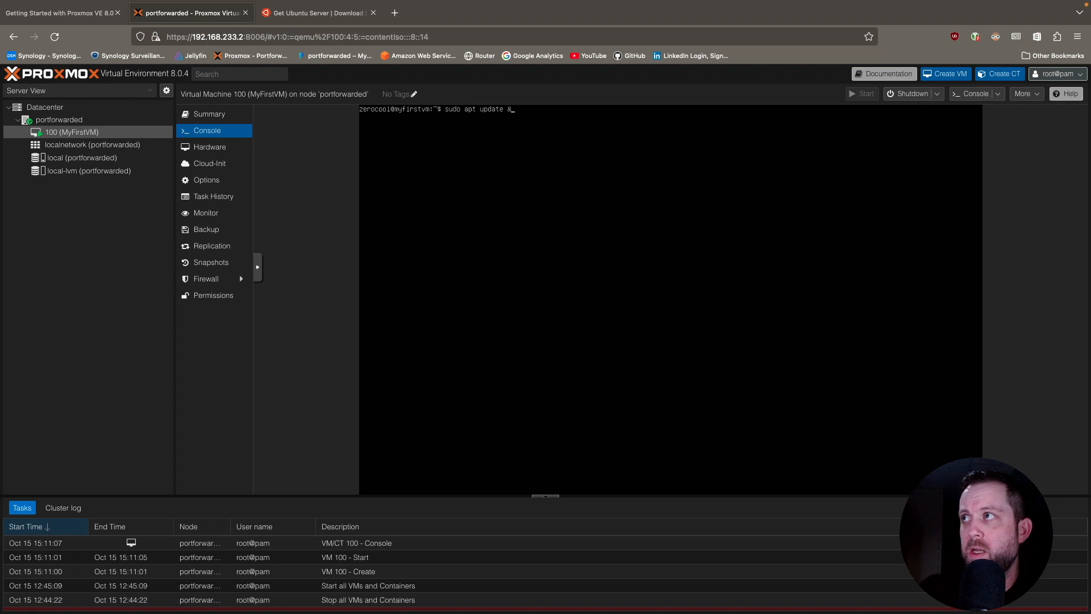
pyautogui.write('& sudo apt upgrade -y')
pyautogui.press('Return')
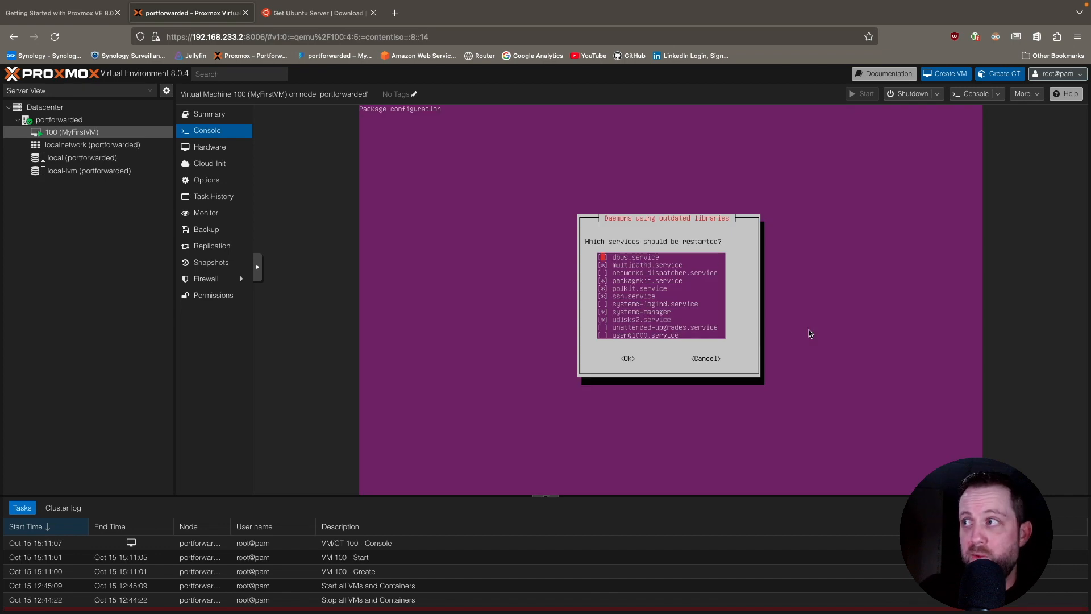
pyautogui.press('Return')
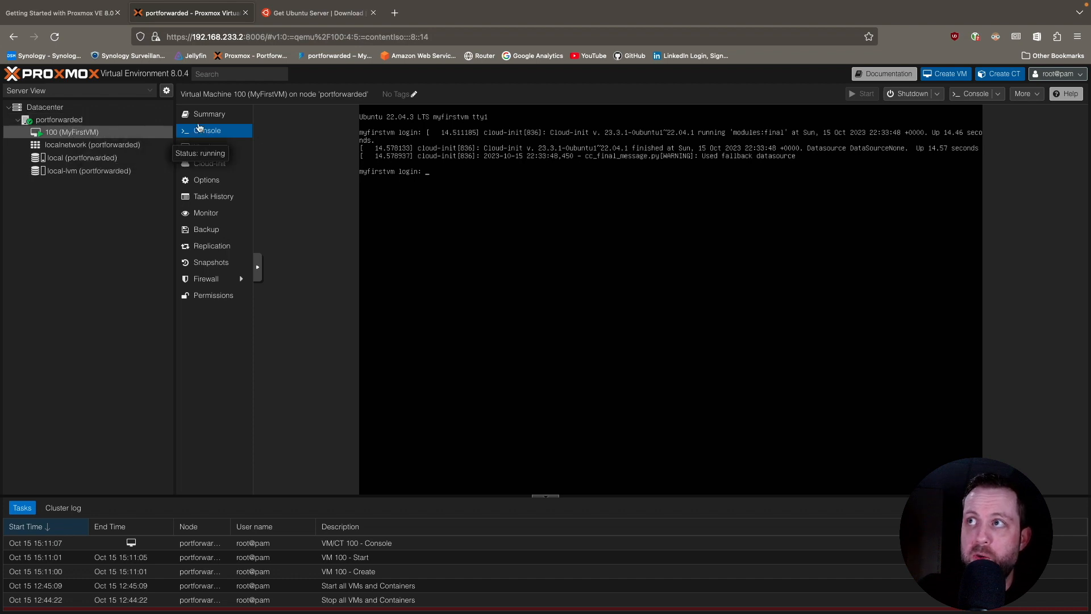
# Back up MyFirstVM to local storage in Snapshot mode with ZSTD compression and the note "My First VM Backup", and select the new backup.
pyautogui.click(210, 229)
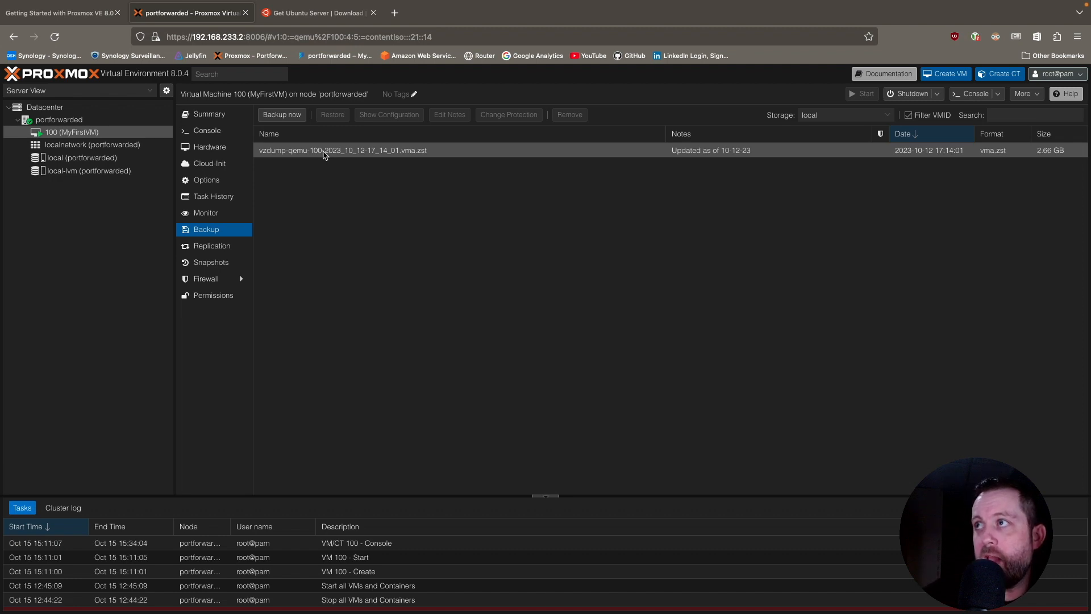
pyautogui.click(322, 152)
pyautogui.click(281, 115)
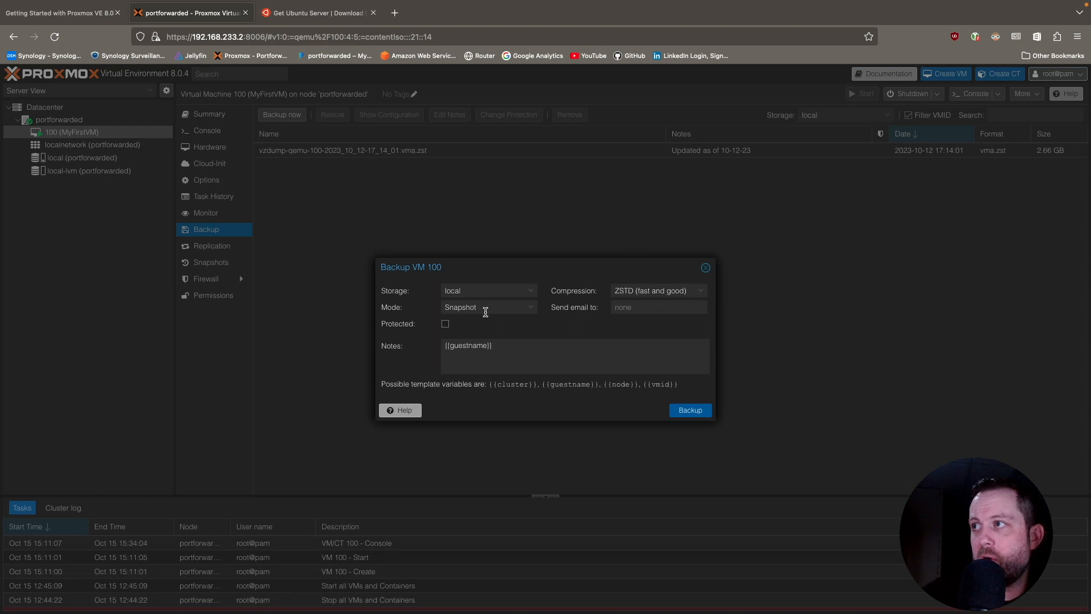
pyautogui.moveTo(505, 345); pyautogui.dragTo(370, 336)
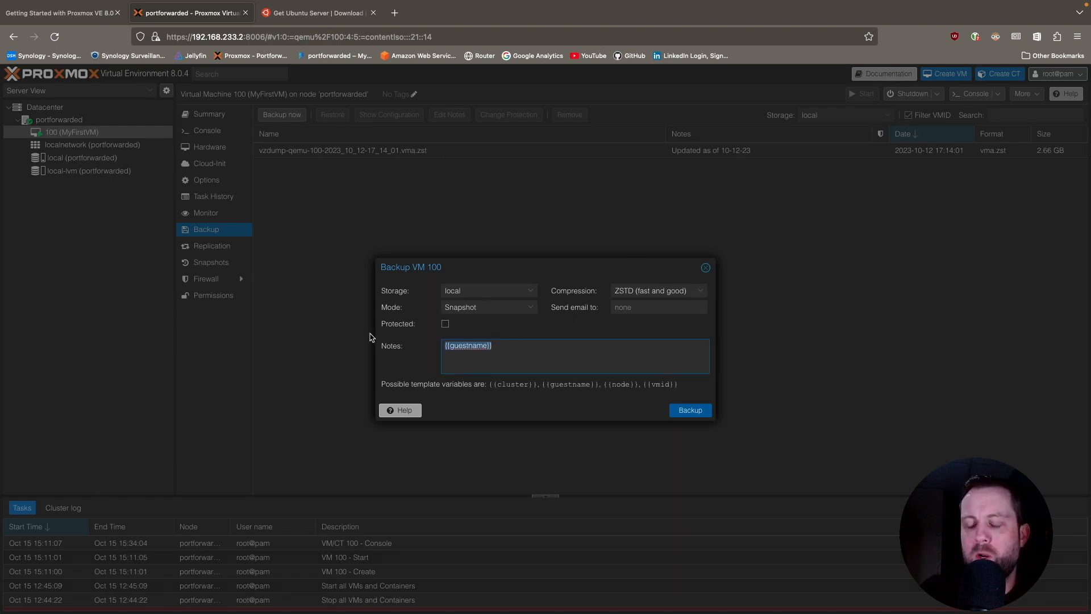
pyautogui.write('My ')
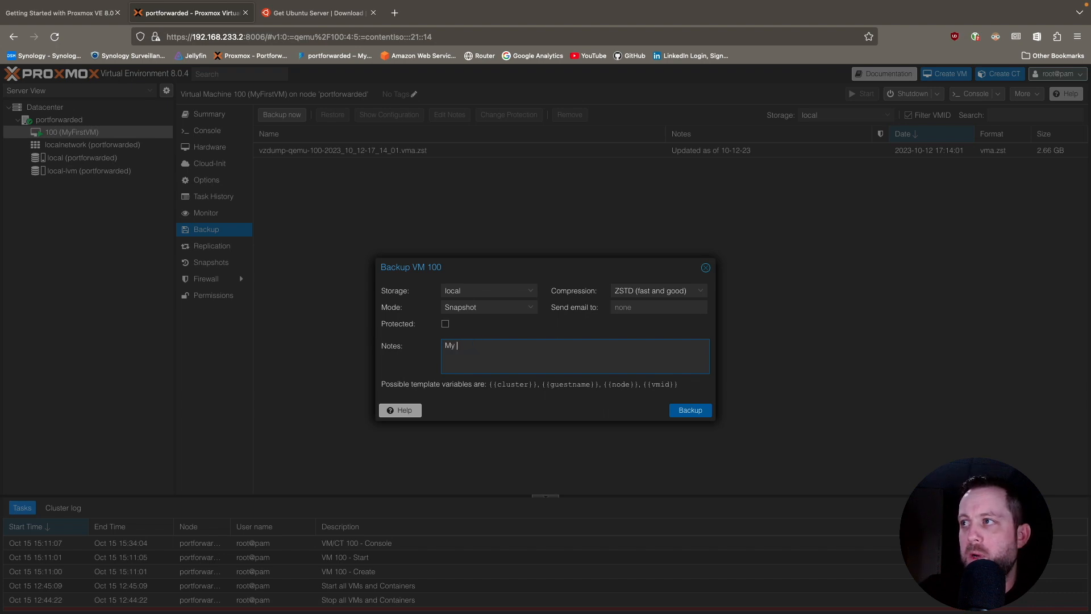
pyautogui.write('First VM ')
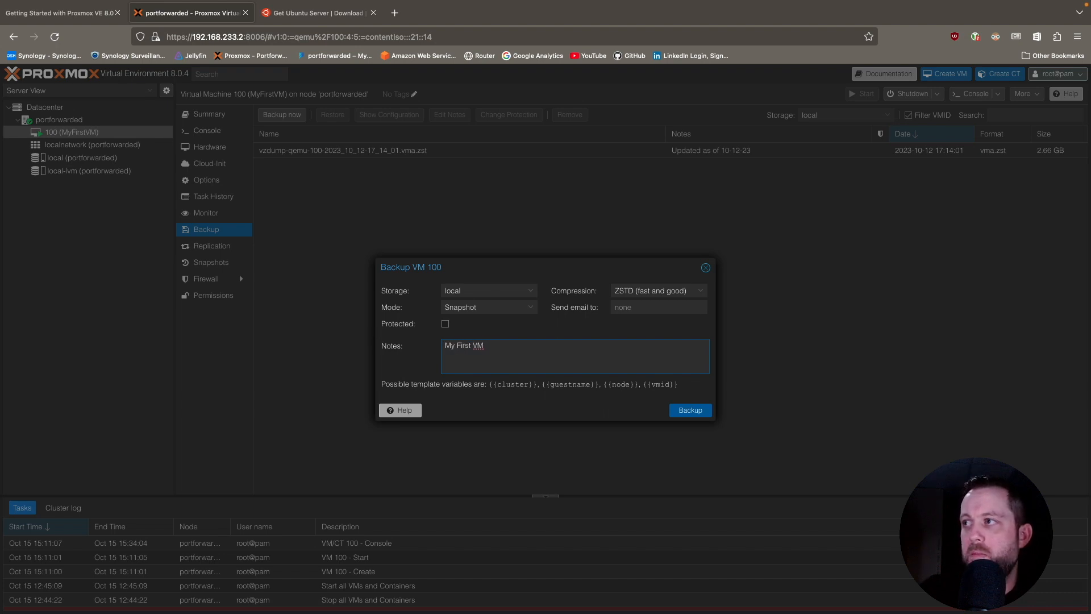
pyautogui.write('Backup')
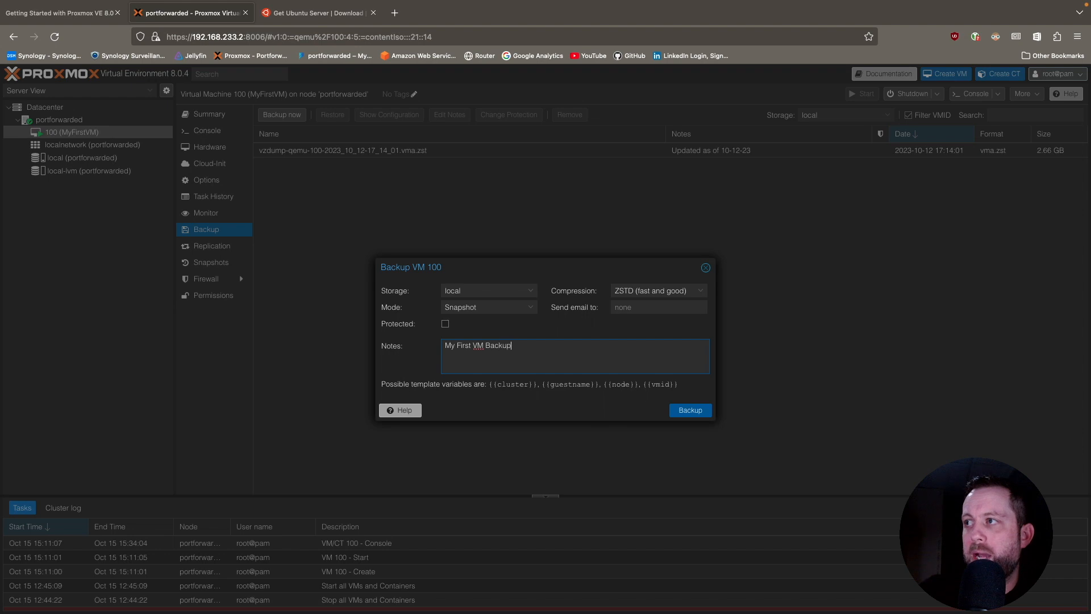
pyautogui.click(694, 412)
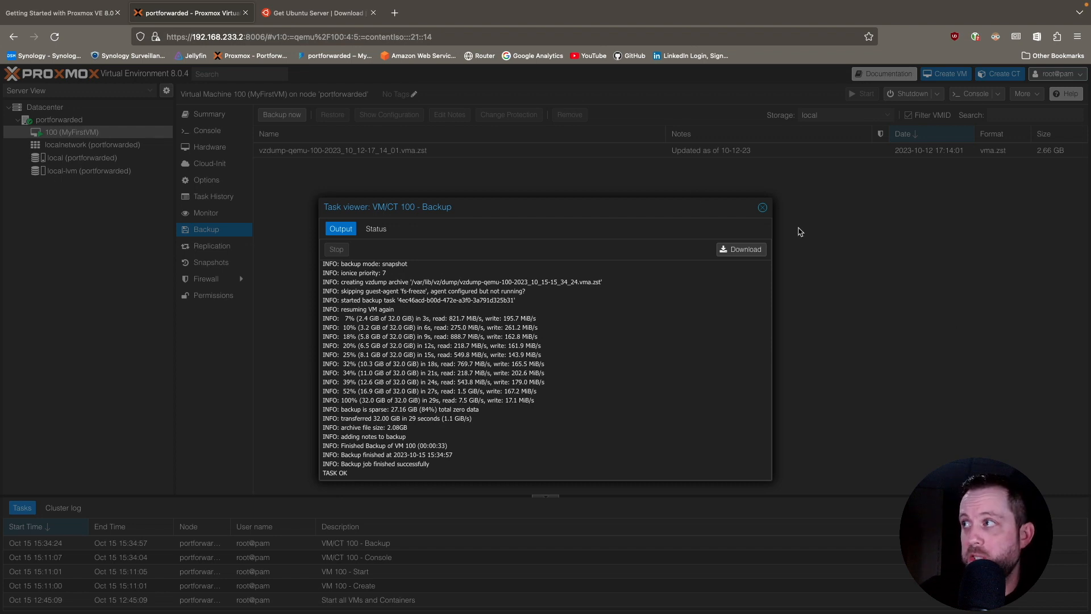
pyautogui.click(763, 208)
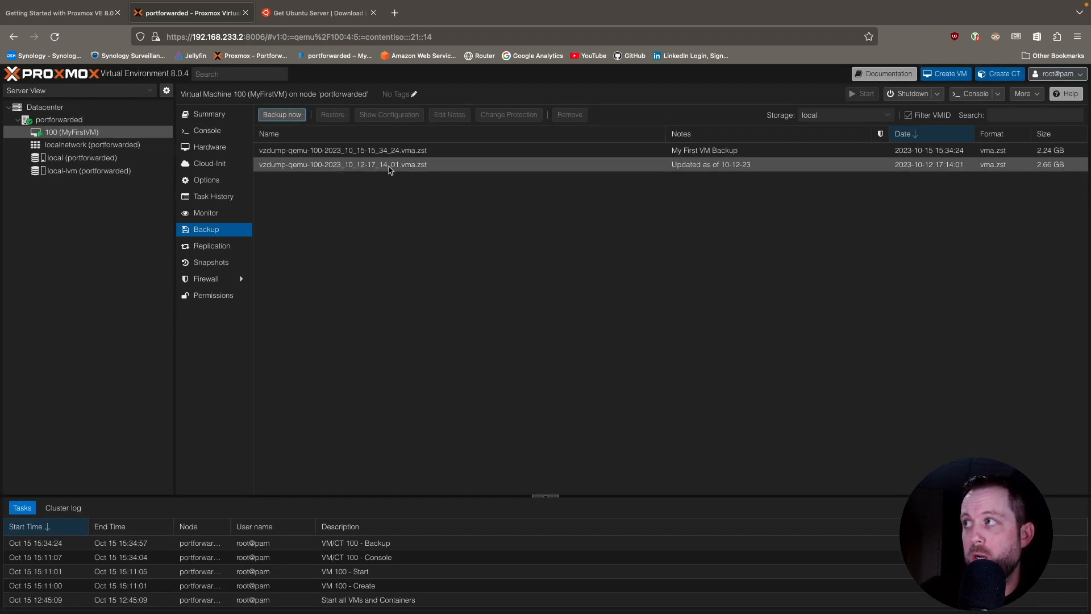
pyautogui.click(678, 152)
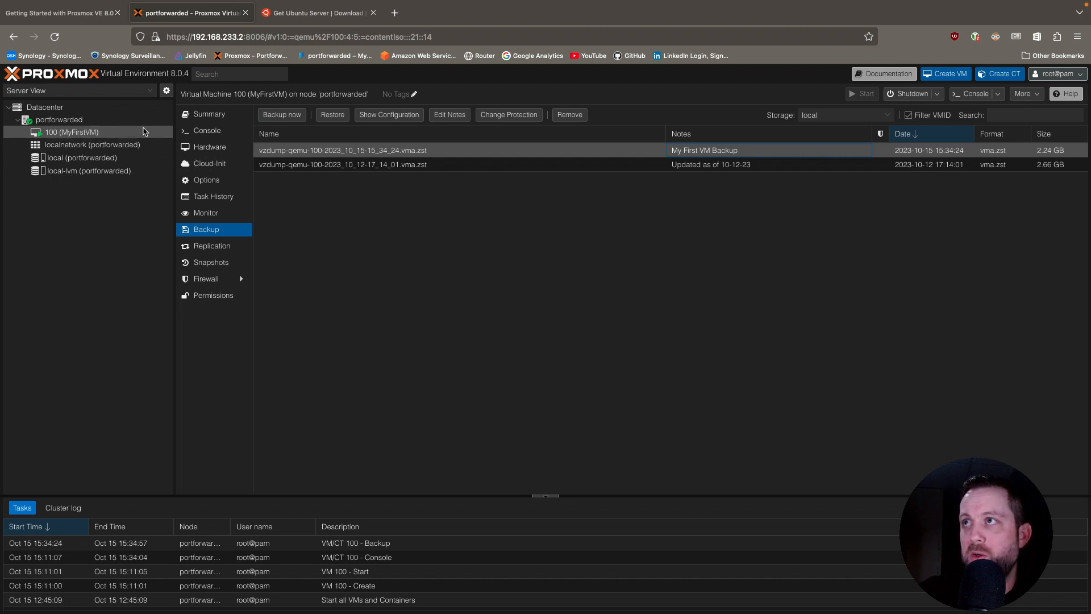
# Log in again to MyFirstVM's console as zerocool with the account password and clear the terminal.
pyautogui.click(221, 133)
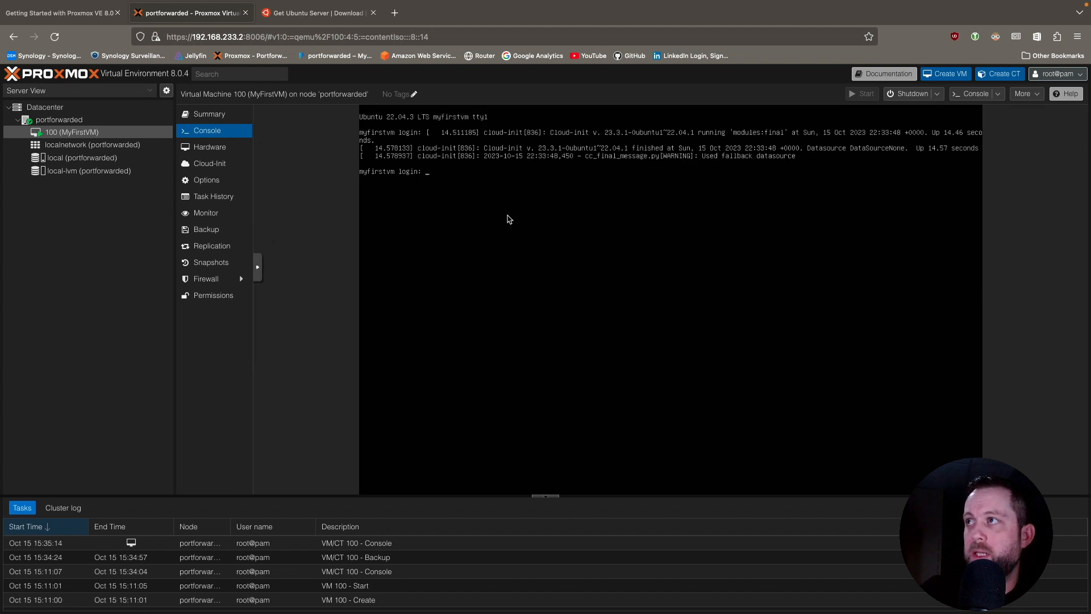
pyautogui.write('zeroc')
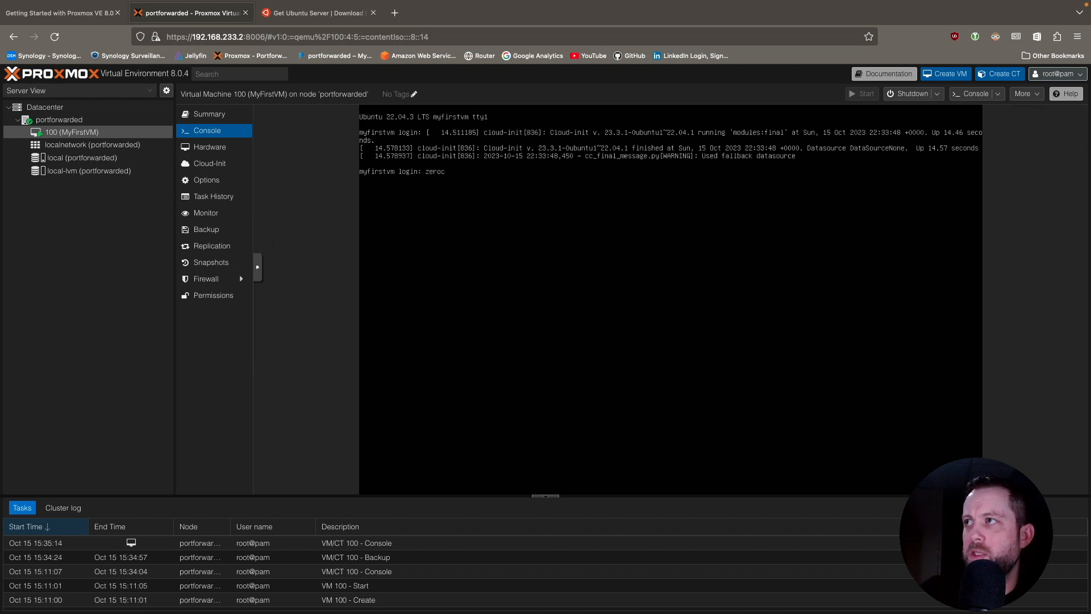
pyautogui.write('oool')
pyautogui.press('BackSpace')
pyautogui.press('BackSpace')
pyautogui.write('l')
pyautogui.press('Return')
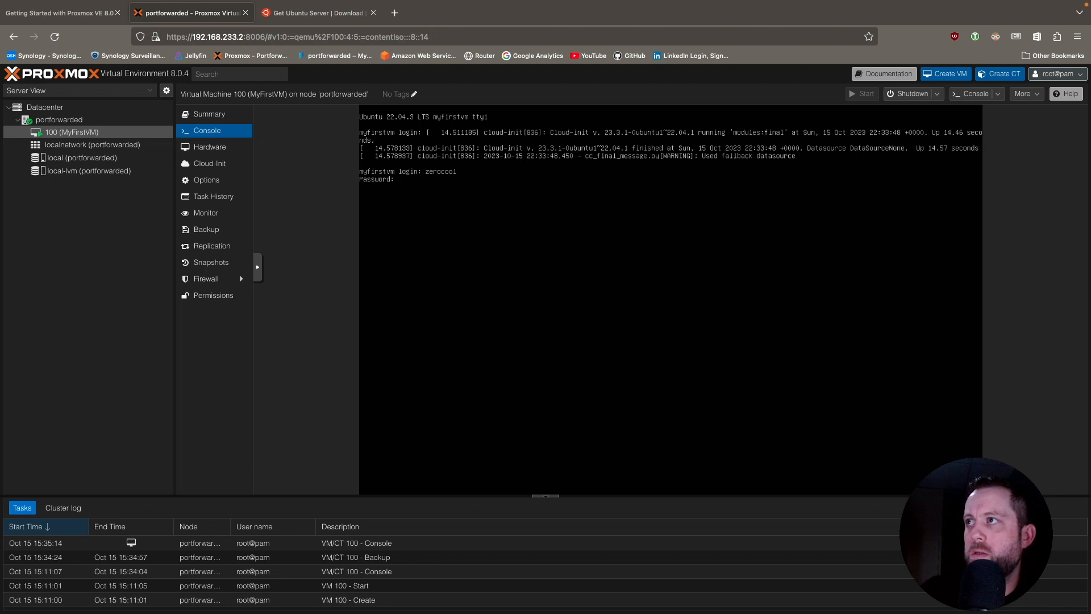
pyautogui.press('Return')
pyautogui.write('clear')
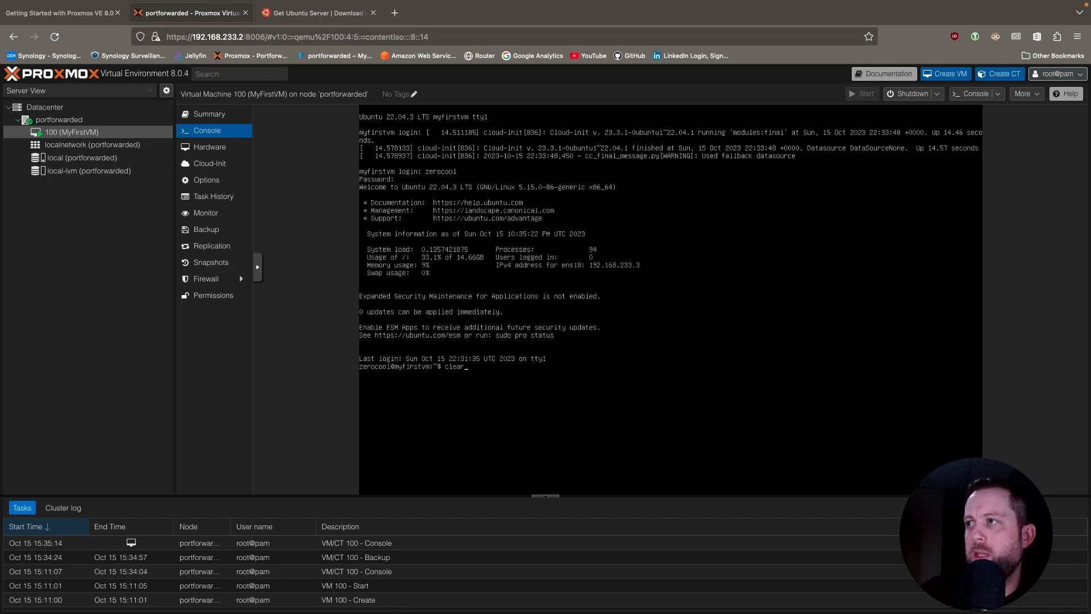
pyautogui.press('Return')
# Shut down the Ubuntu guest from its terminal with "shutdown now".
pyautogui.write('s')
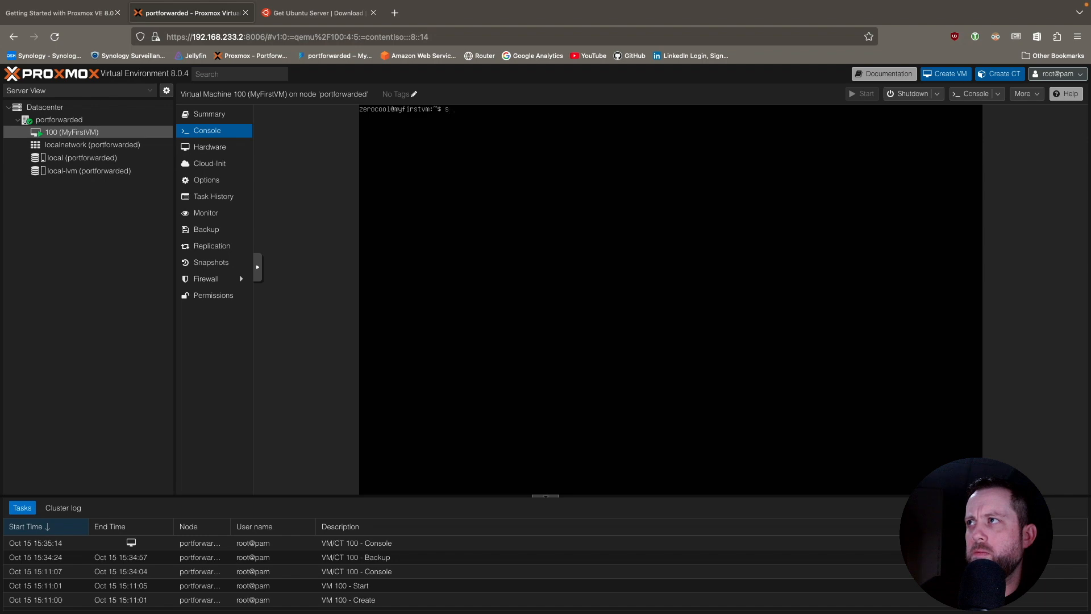
pyautogui.write('hutdown now')
pyautogui.press('Return')
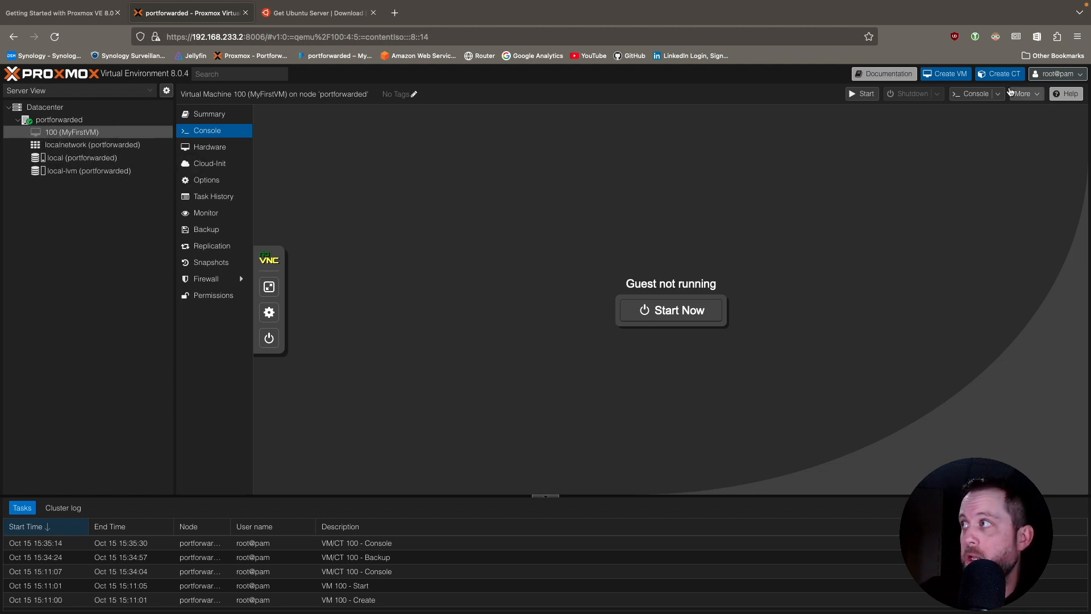
# Remove virtual machine 100, purging it from job configurations and destroying unreferenced disks, with ID 100 entered as confirmation.
pyautogui.click(1032, 98)
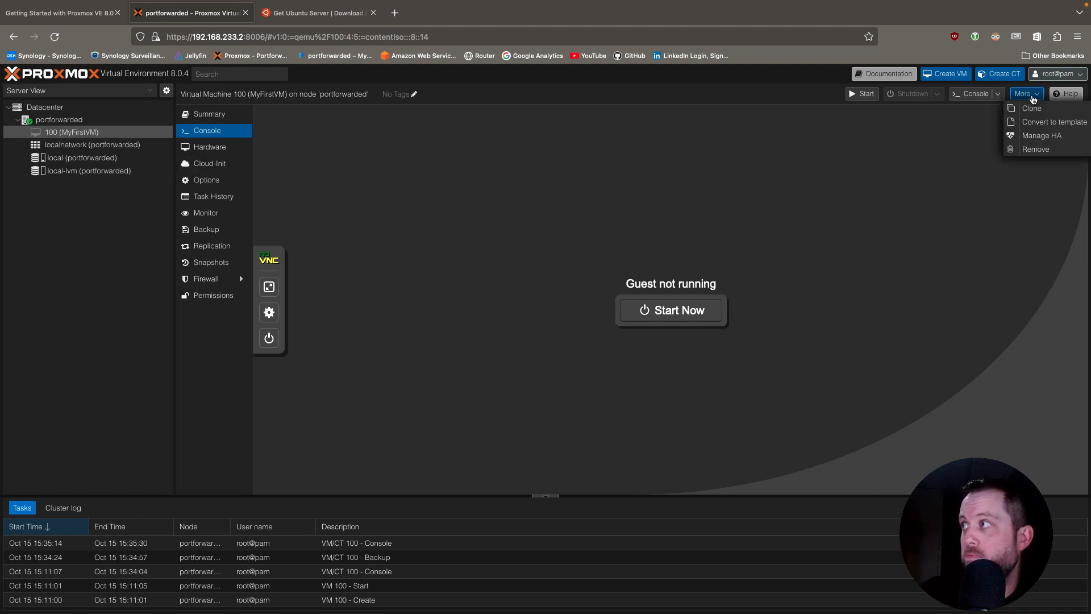
pyautogui.click(1032, 149)
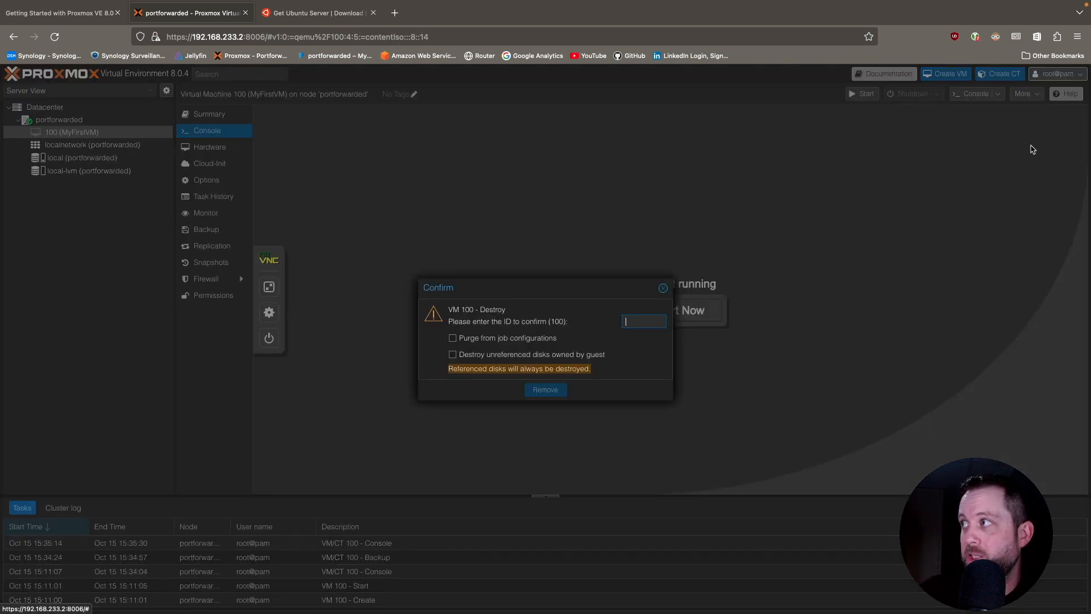
pyautogui.click(453, 338)
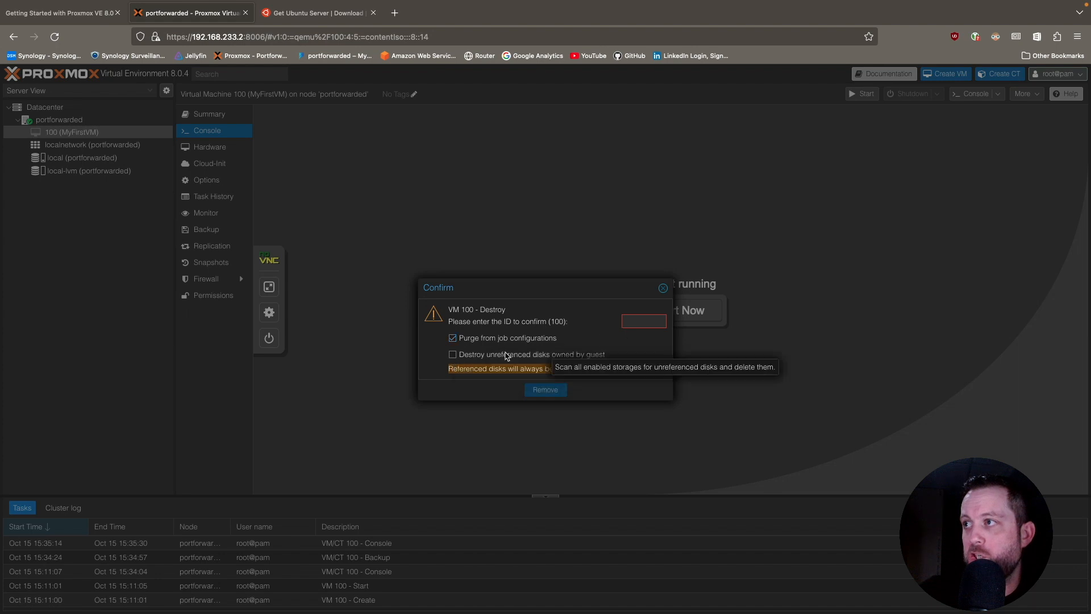
pyautogui.click(453, 354)
pyautogui.click(639, 319)
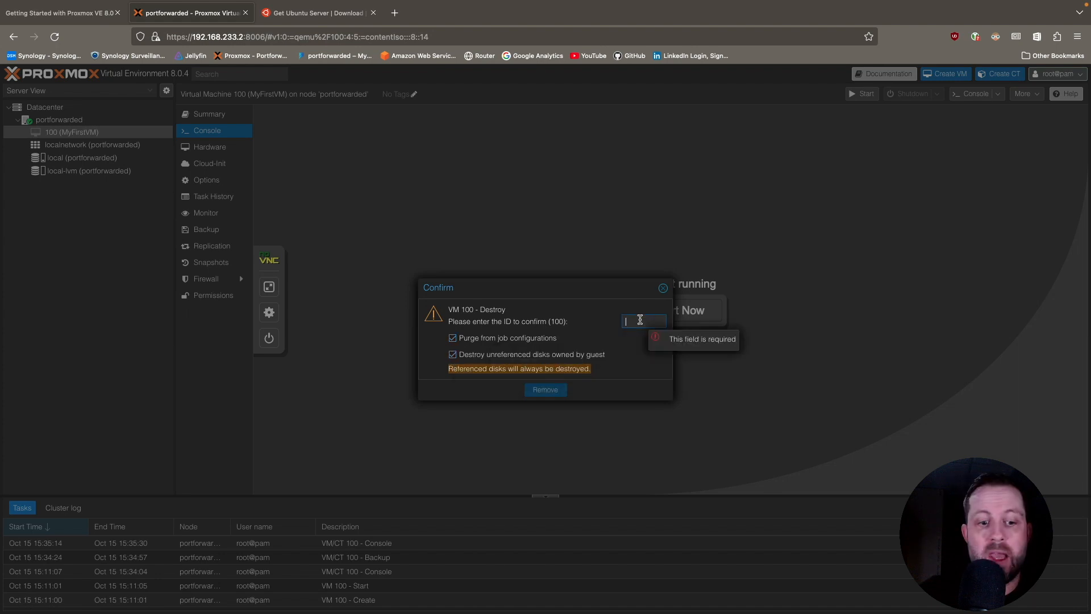
pyautogui.write('100')
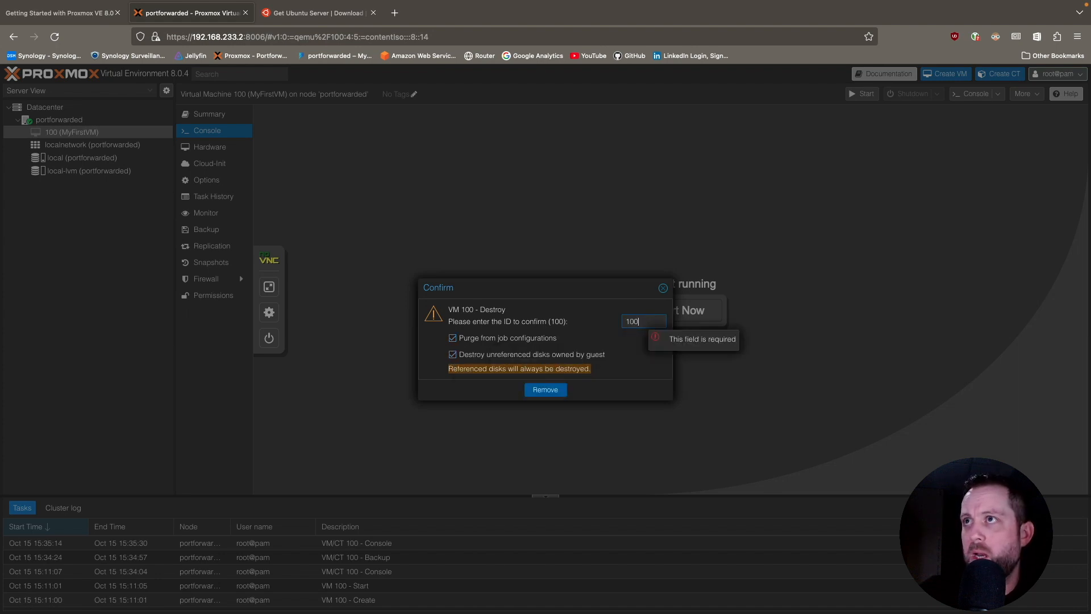
pyautogui.click(544, 391)
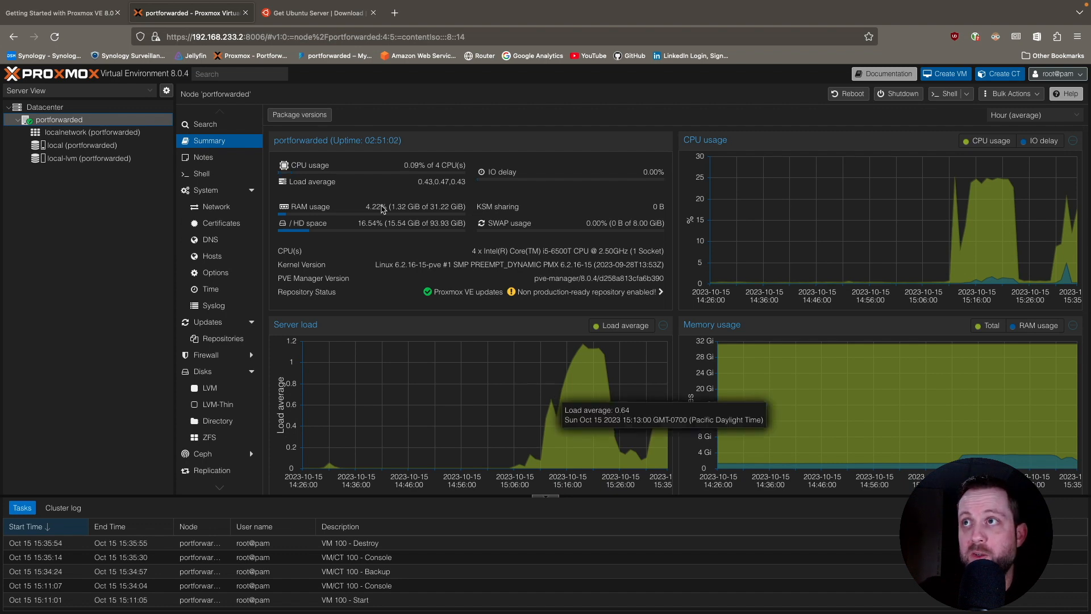
# Restore VM 100 from the local storage backup noted "My First VM Backup", with Start after restore enabled.
pyautogui.click(81, 146)
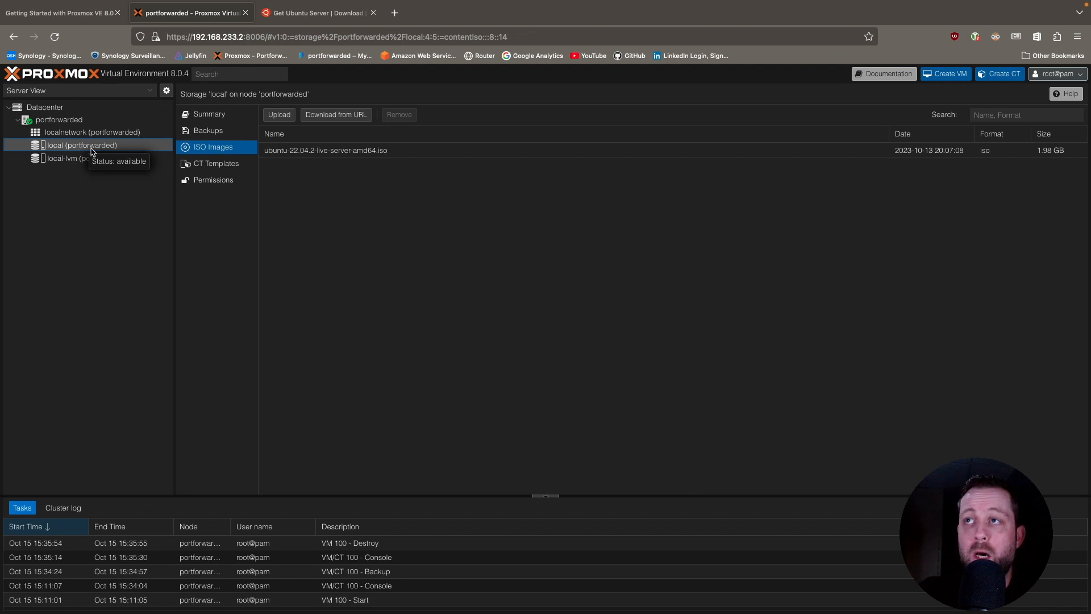
pyautogui.click(219, 132)
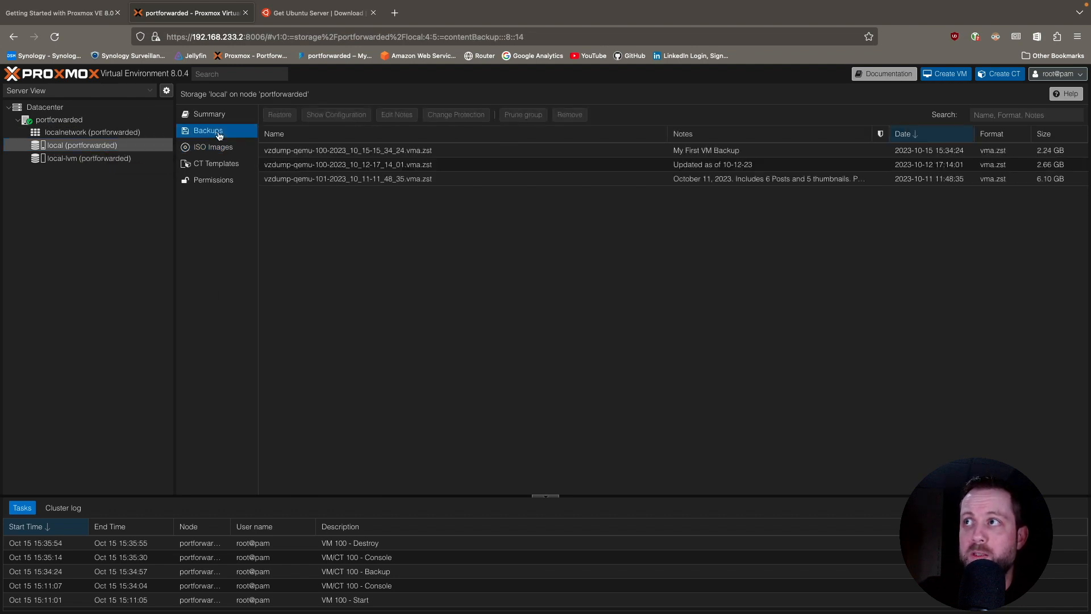
pyautogui.click(399, 151)
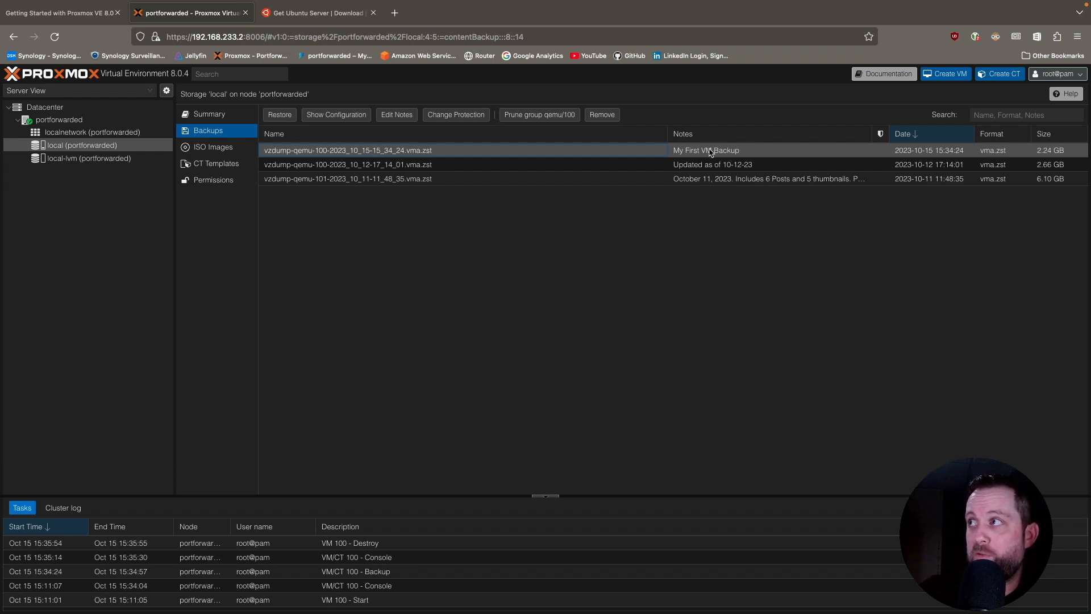
pyautogui.click(284, 122)
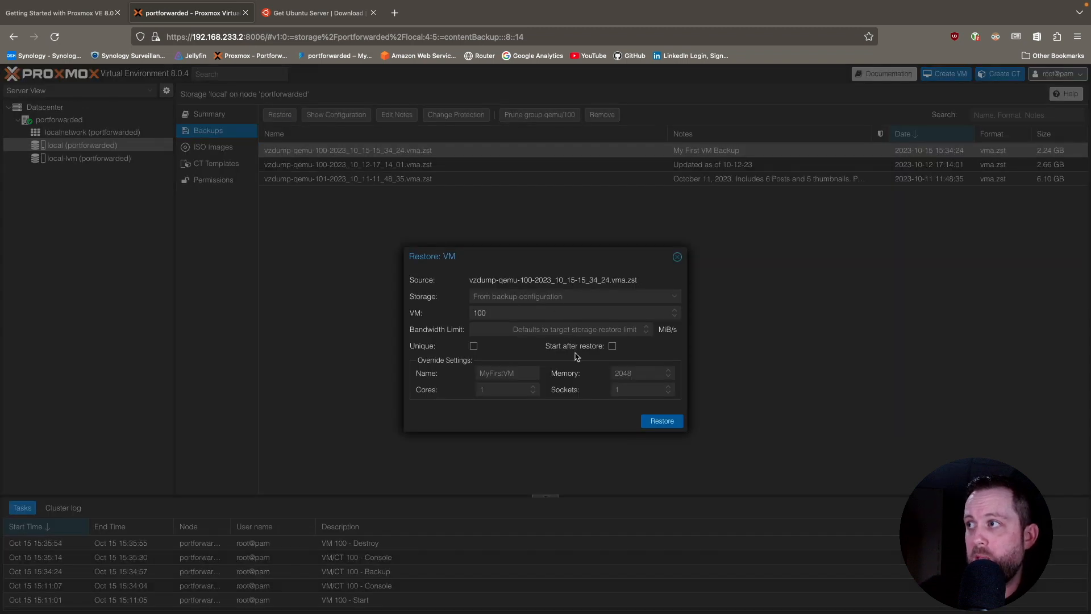
pyautogui.click(613, 346)
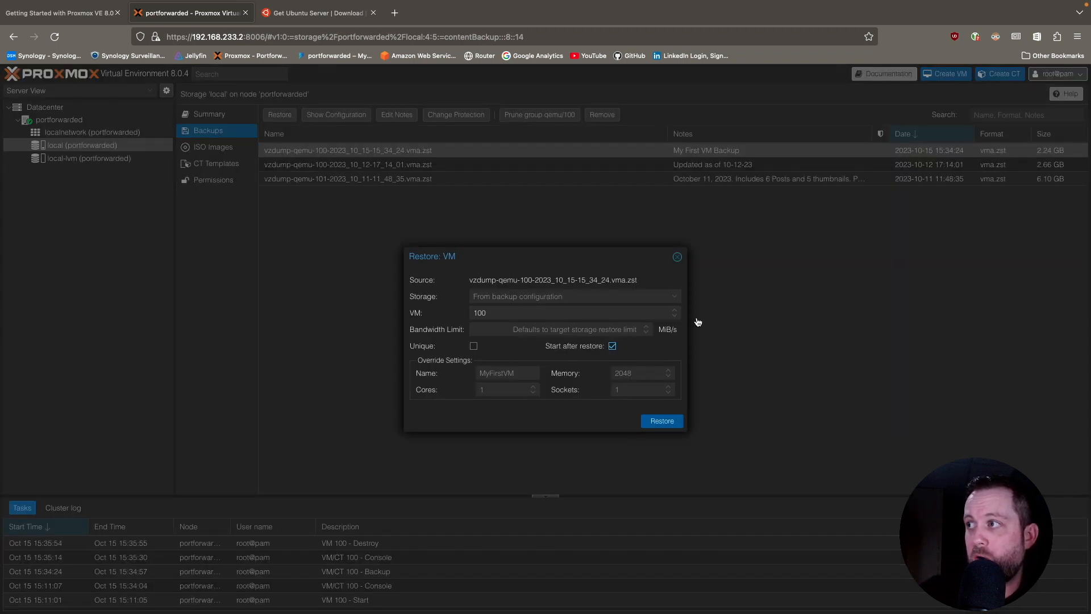
pyautogui.click(661, 421)
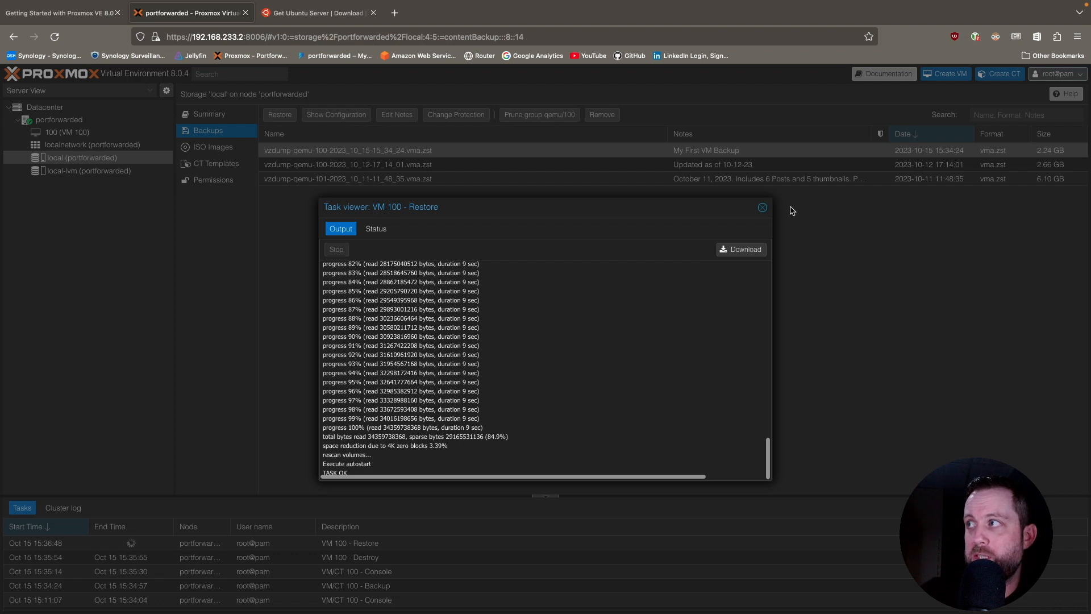
pyautogui.click(762, 206)
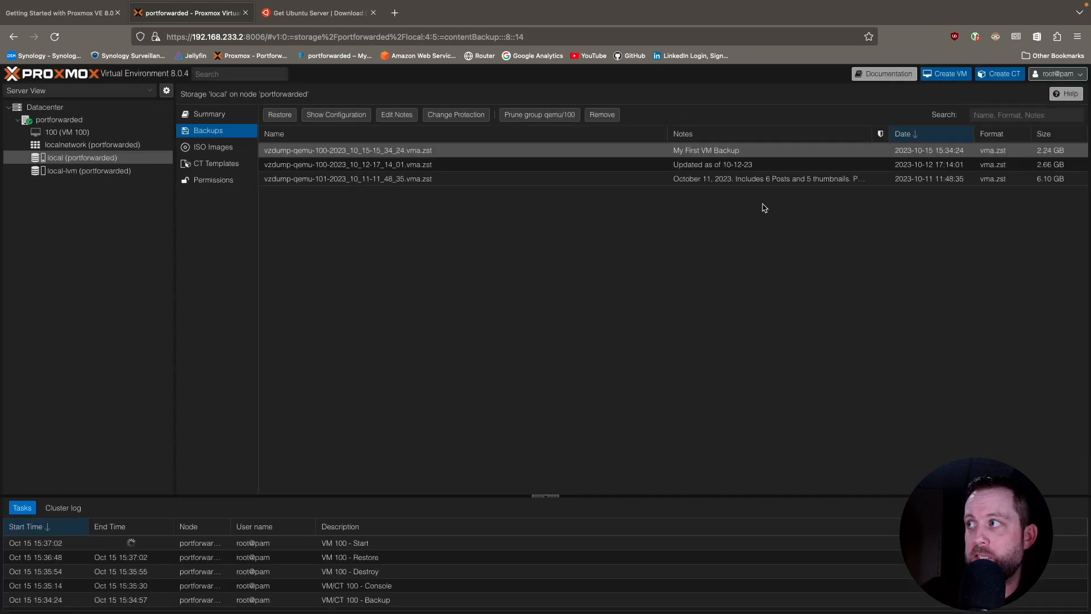
# Open the restored VM 100's console, log in as zerocool with the account password, and clear the terminal.
pyautogui.click(64, 133)
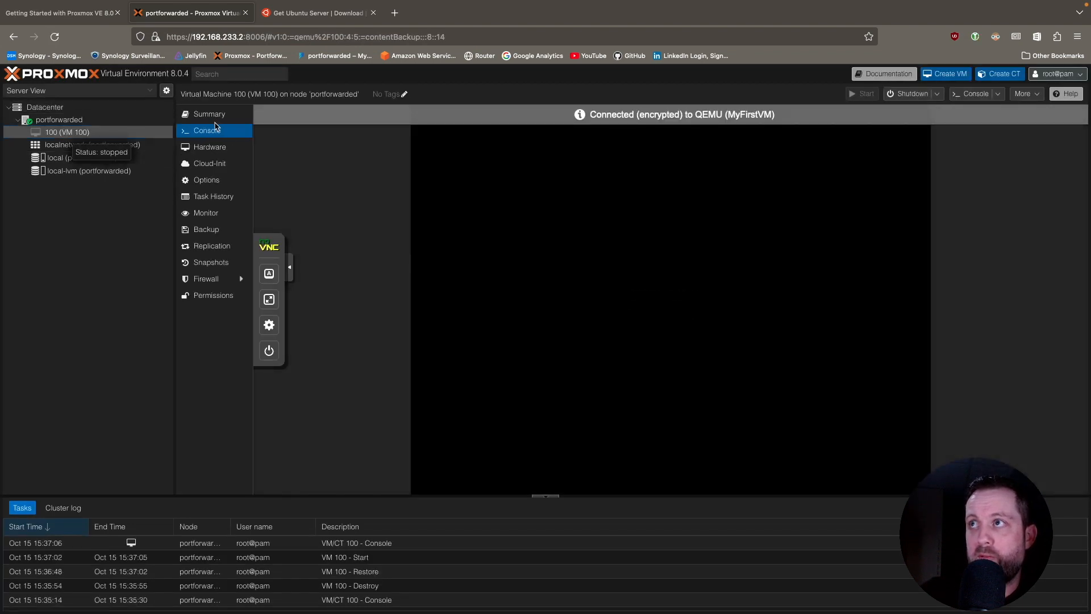
pyautogui.click(208, 132)
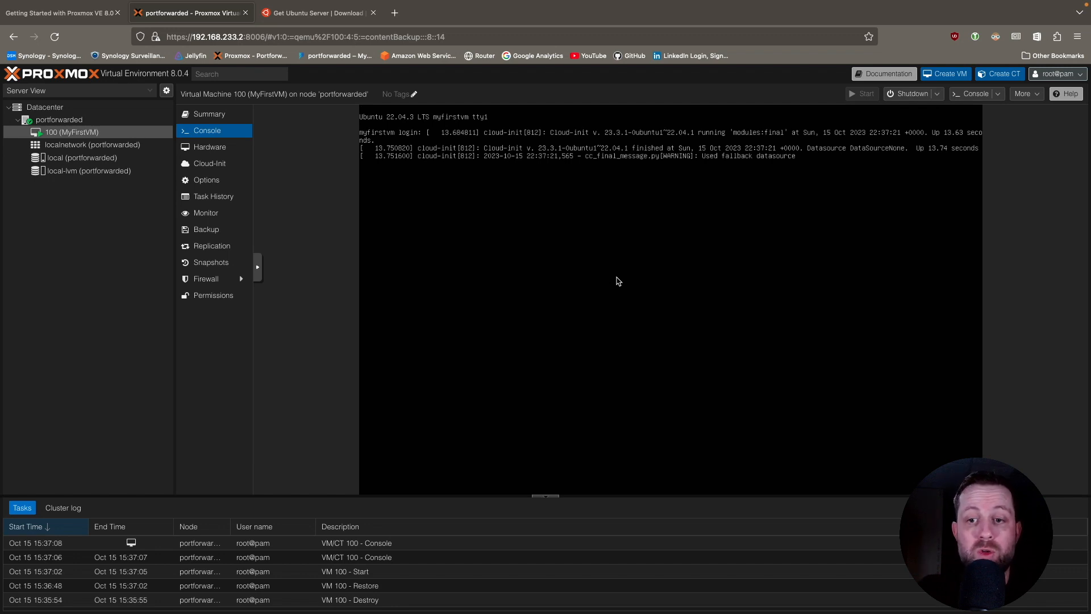
pyautogui.press('Return')
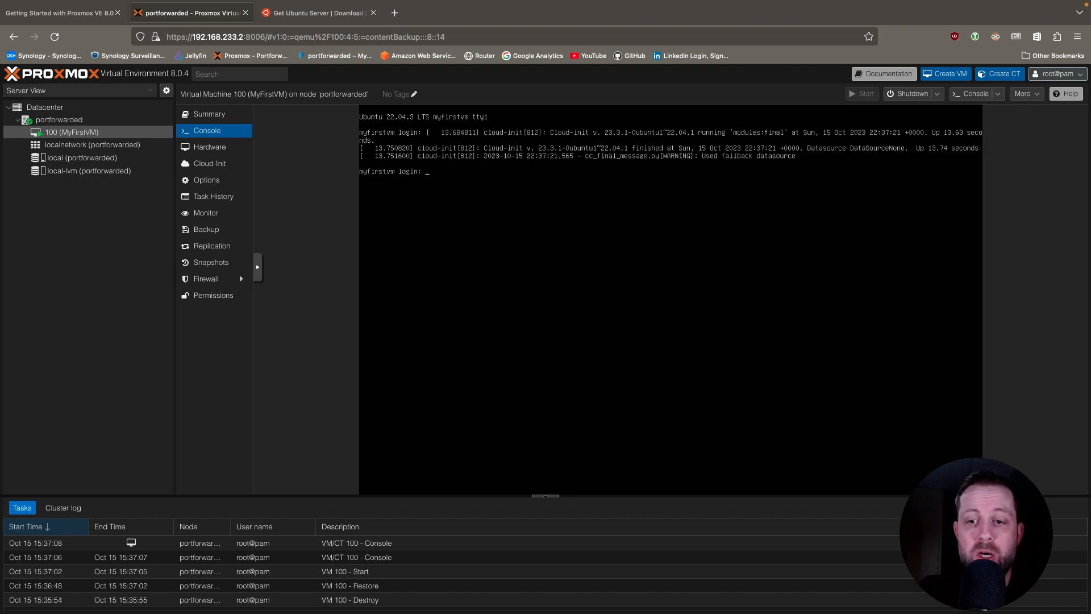
pyautogui.write('zerooco')
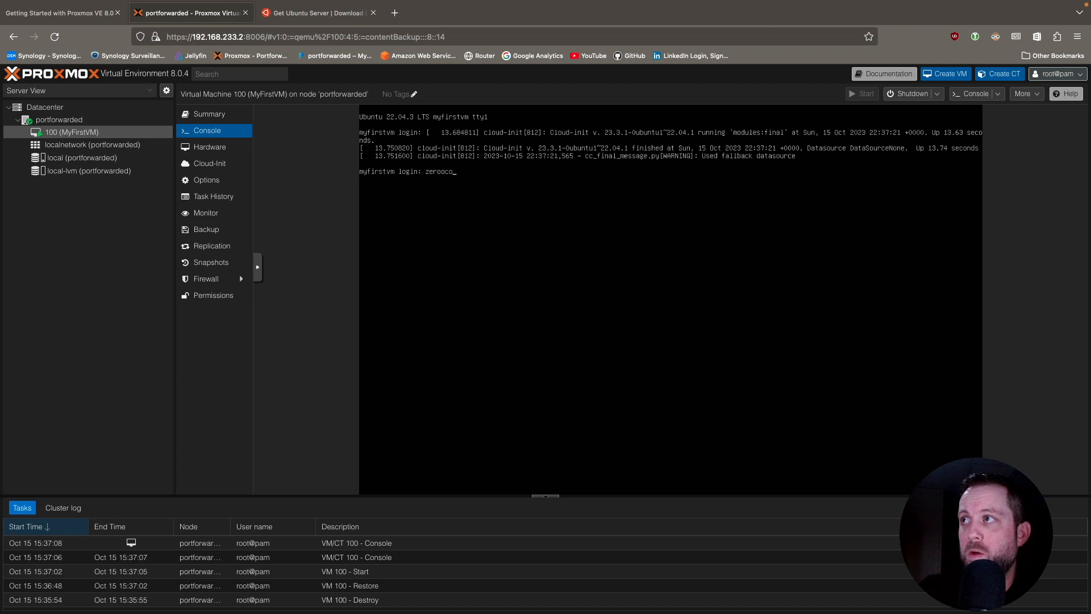
pyautogui.write('ol')
pyautogui.press('BackSpace')
pyautogui.press('BackSpace')
pyautogui.press('BackSpace')
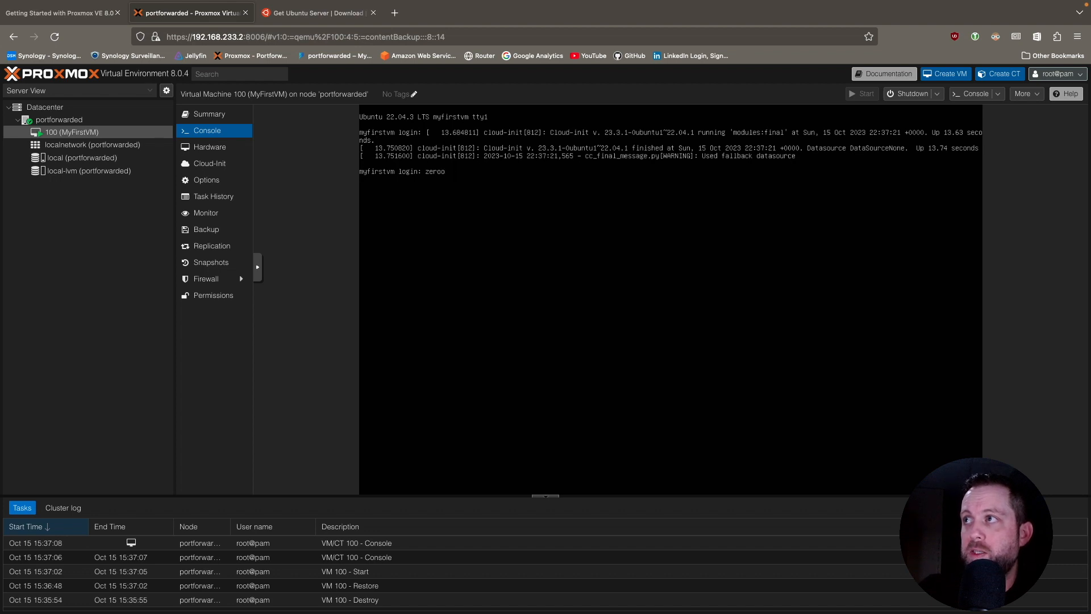
pyautogui.write('cool')
pyautogui.press('Return')
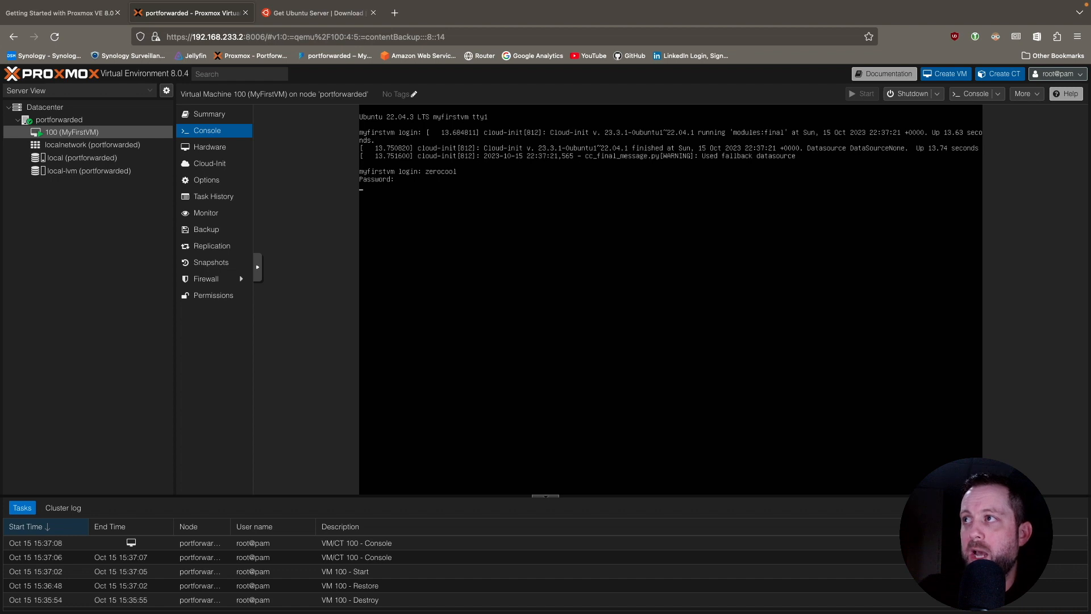
pyautogui.press('Return')
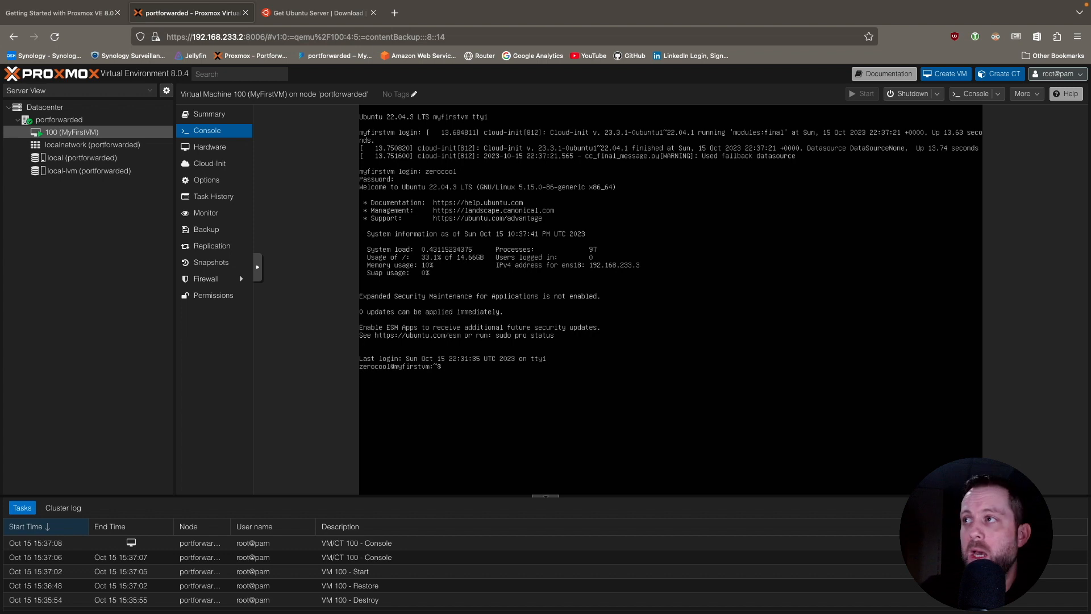
pyautogui.write('lear')
pyautogui.press('Return')
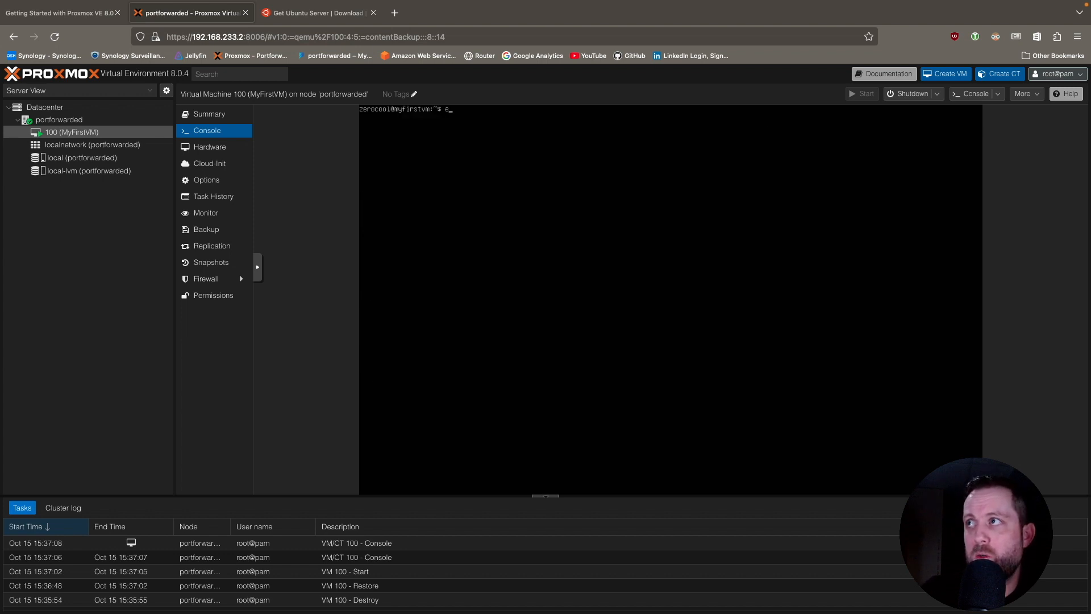
# Log out of the guest with "exit", log back in as zerocool with the account password, and clear the terminal.
pyautogui.write('exit')
pyautogui.press('Return')
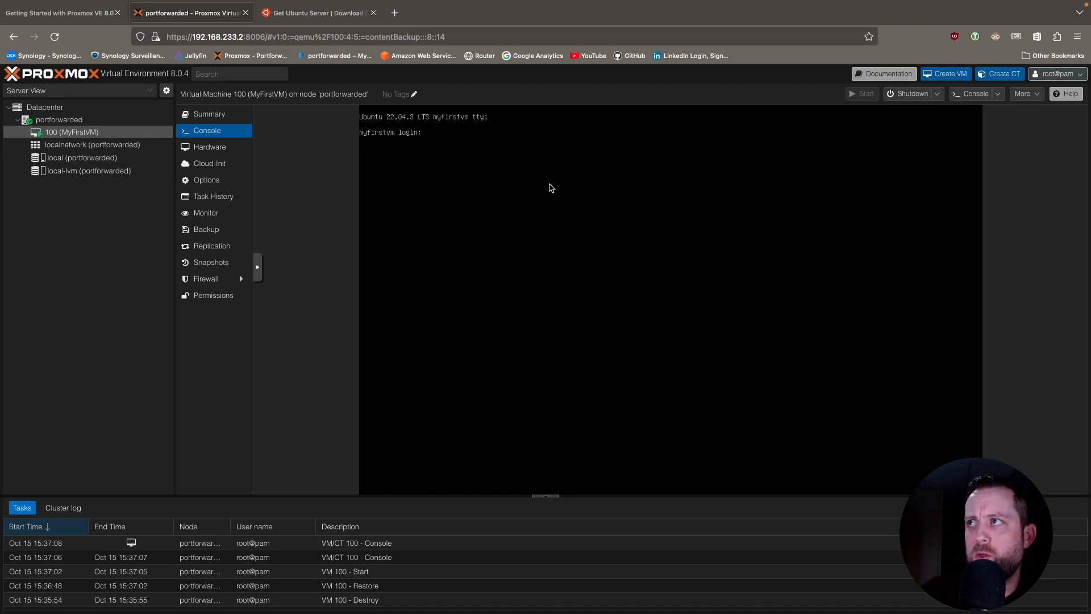
pyautogui.write('zerocool')
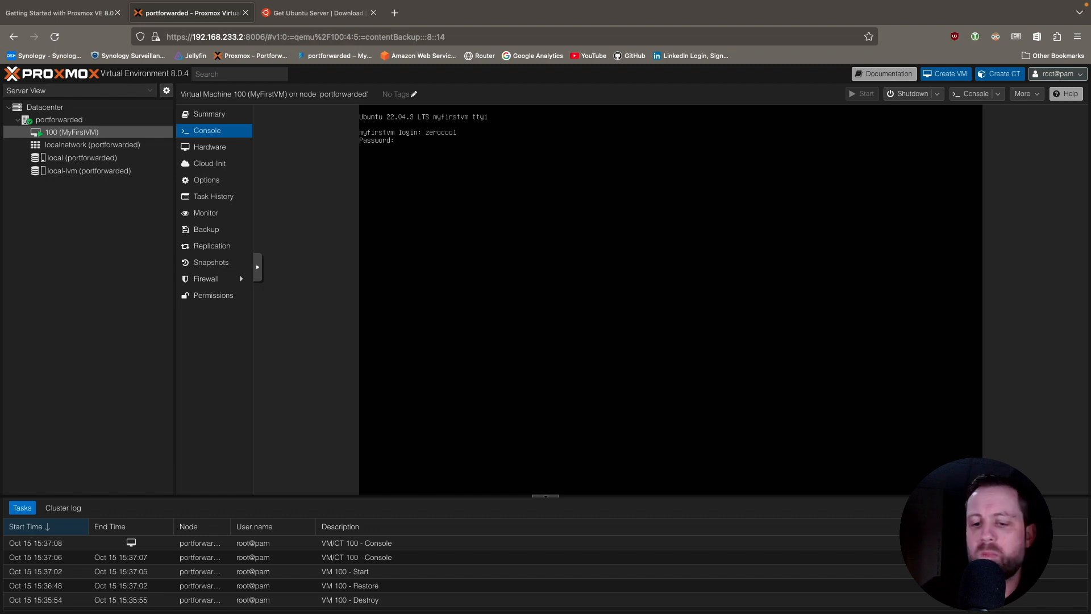
pyautogui.press('Return')
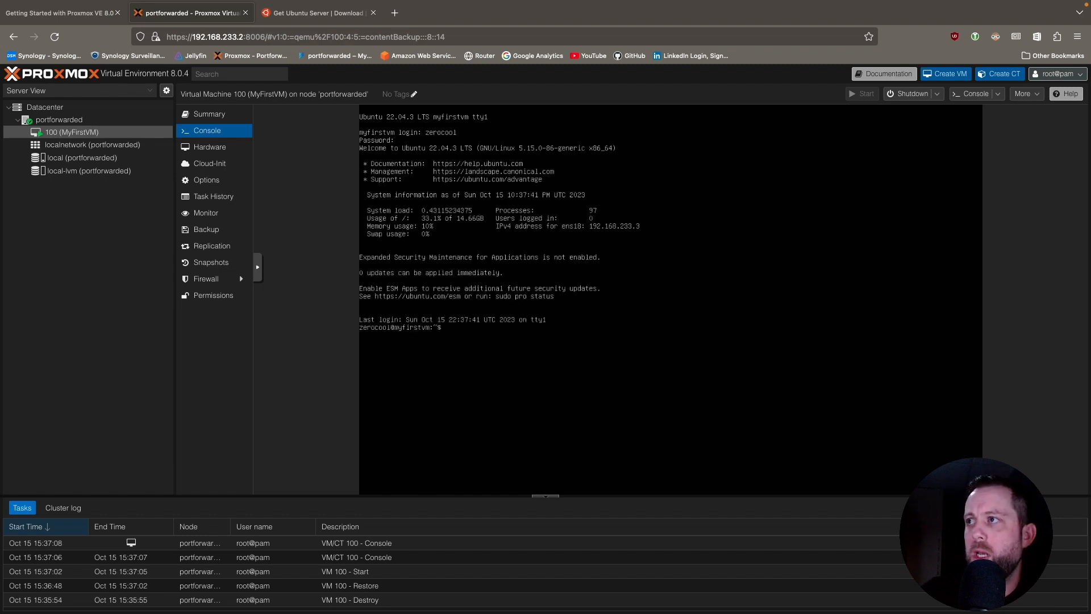
pyautogui.write('clear')
pyautogui.press('Return')
# Shut down the restored Ubuntu guest from its terminal with "shutdown now".
pyautogui.write('sh')
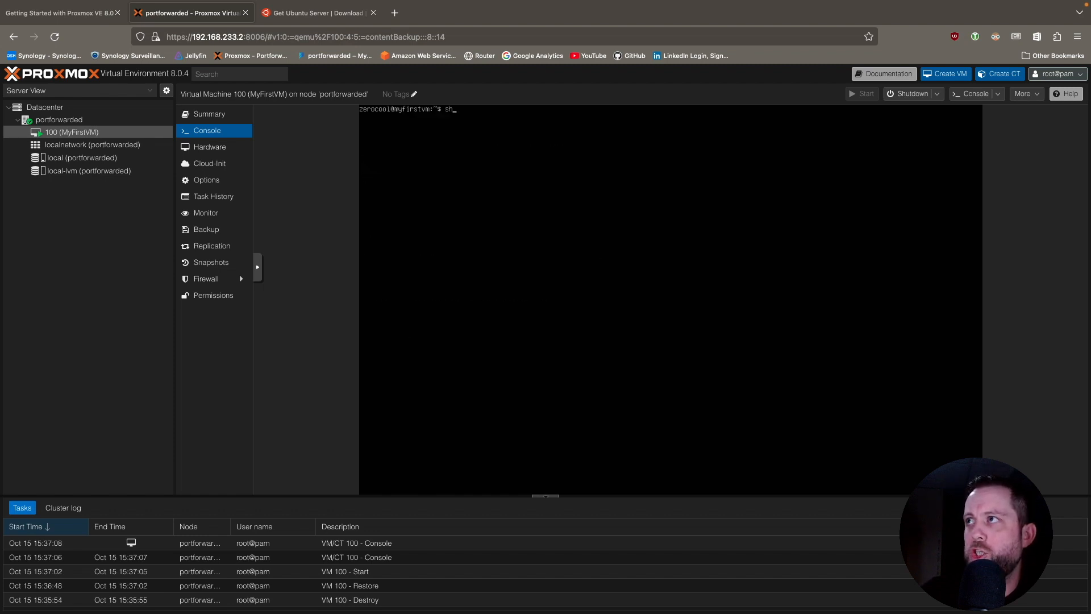
pyautogui.write('utdown now')
pyautogui.press('Return')
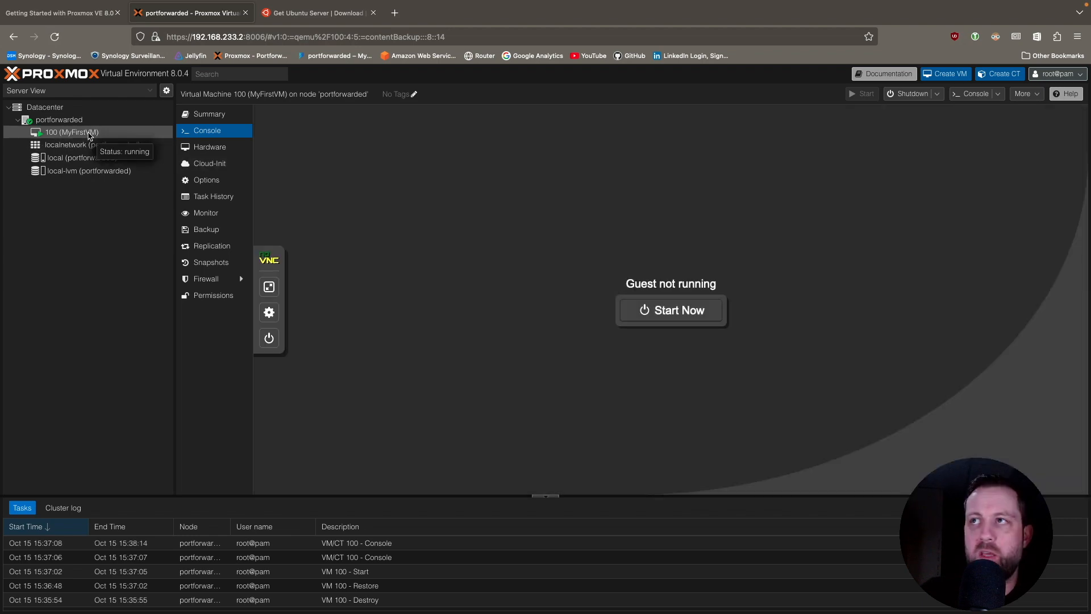
# Convert virtual machine 100 (MyFirstVM) to a template and confirm the conversion.
pyautogui.rightClick(89, 134)
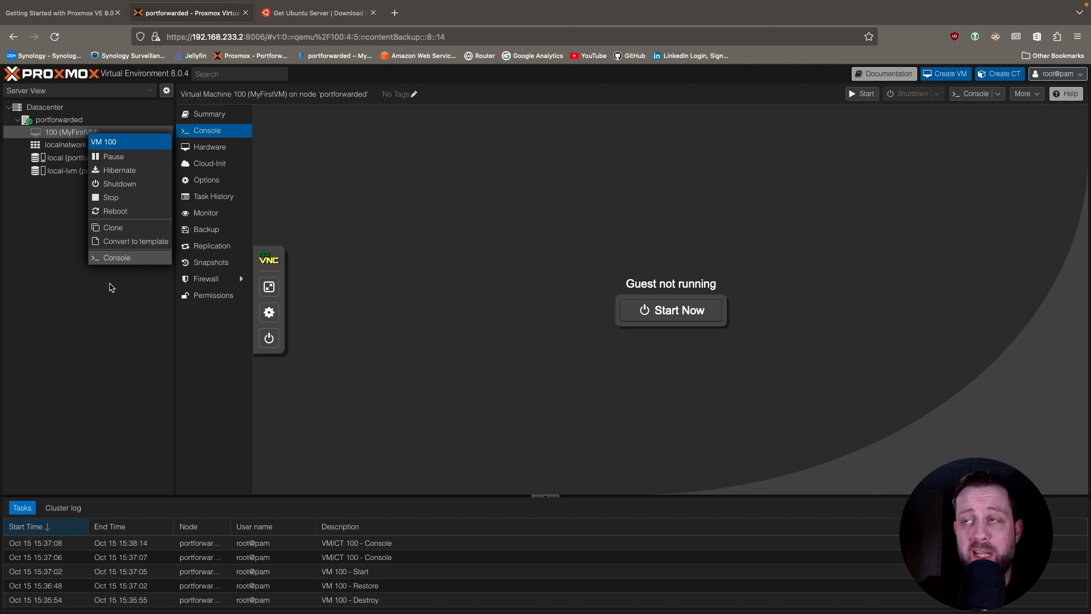
pyautogui.click(136, 241)
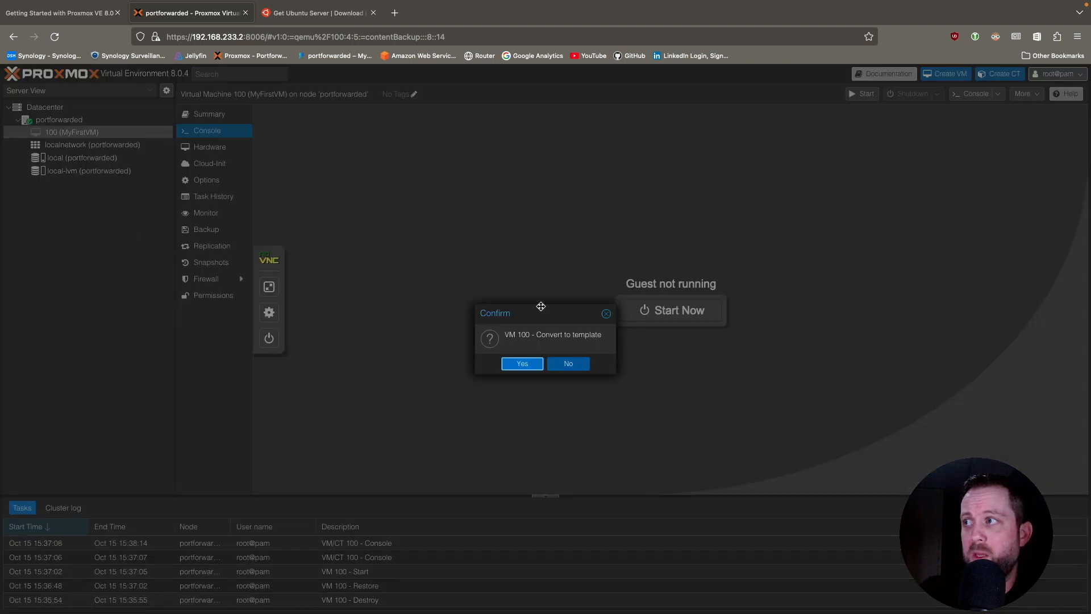
pyautogui.click(522, 364)
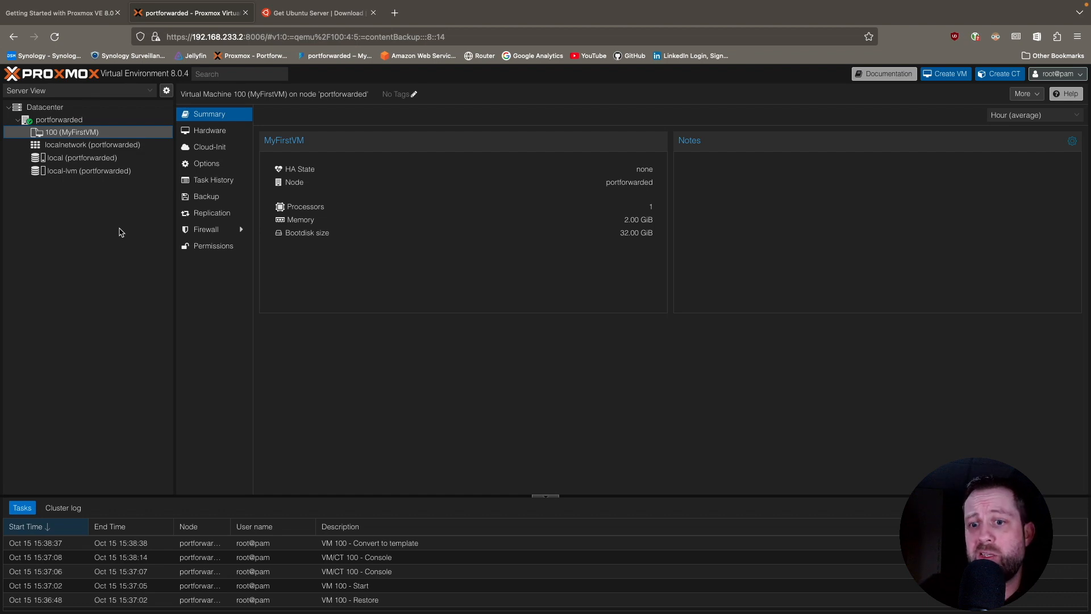
# Clone template 100 on node portforwarded as a Full Clone with VM ID 101 and the name MyFirstVMx2.
pyautogui.click(72, 120)
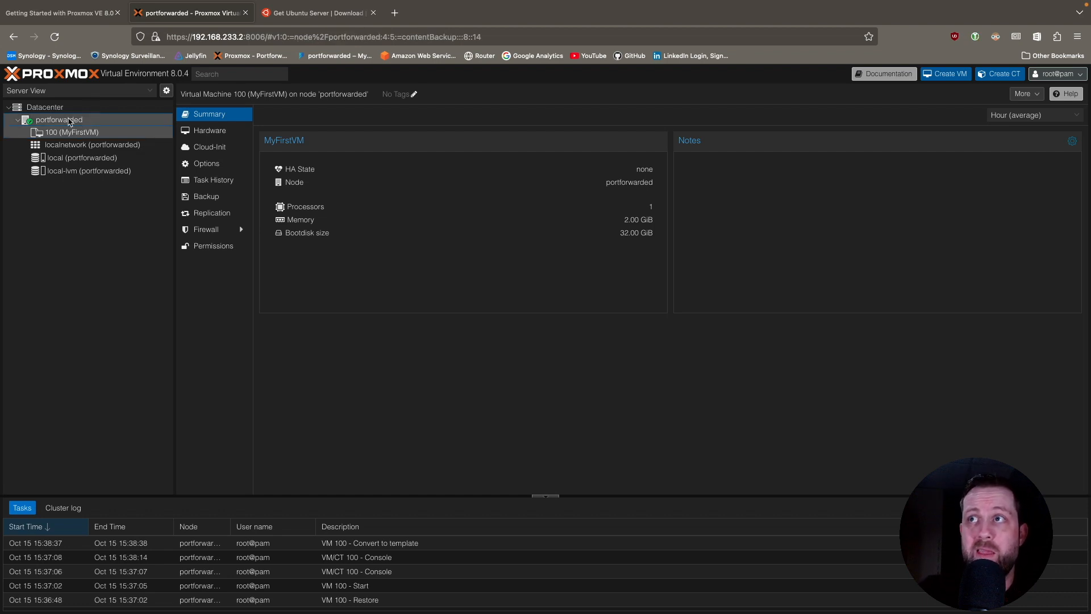
pyautogui.click(78, 131)
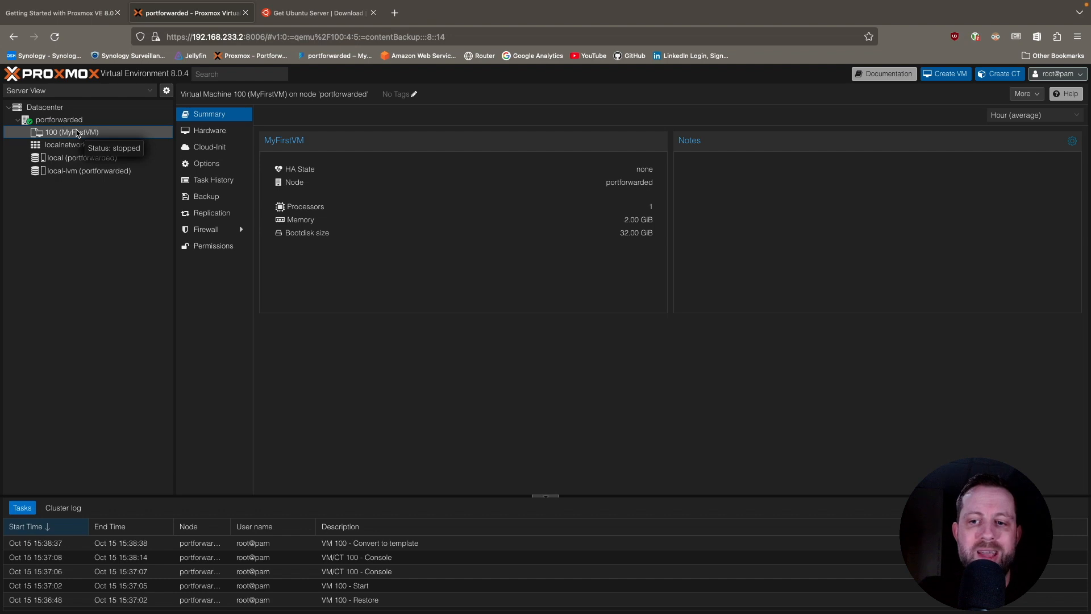
pyautogui.rightClick(78, 133)
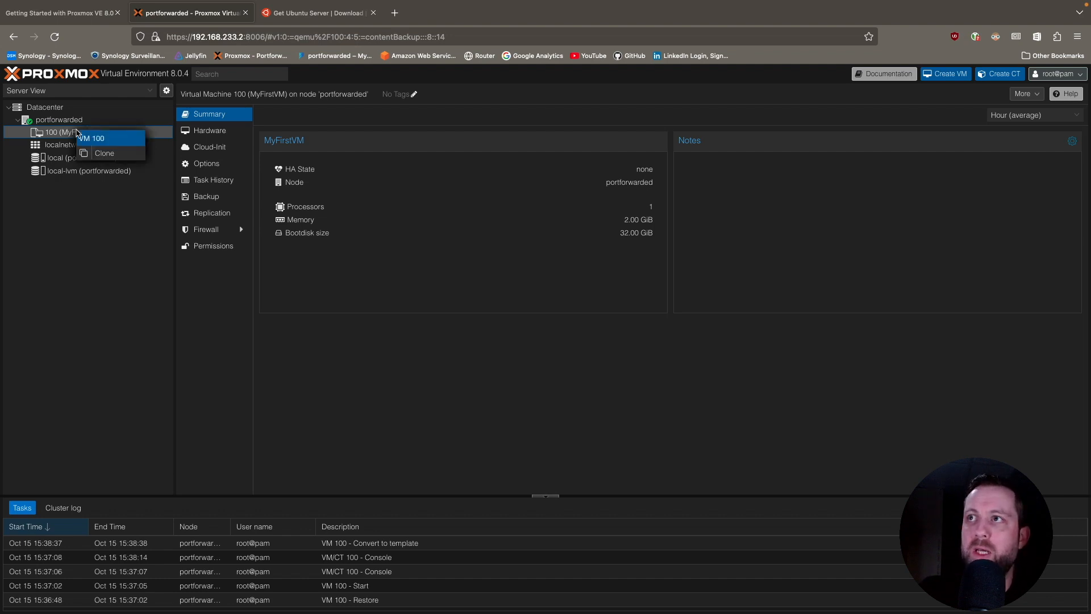
pyautogui.click(104, 154)
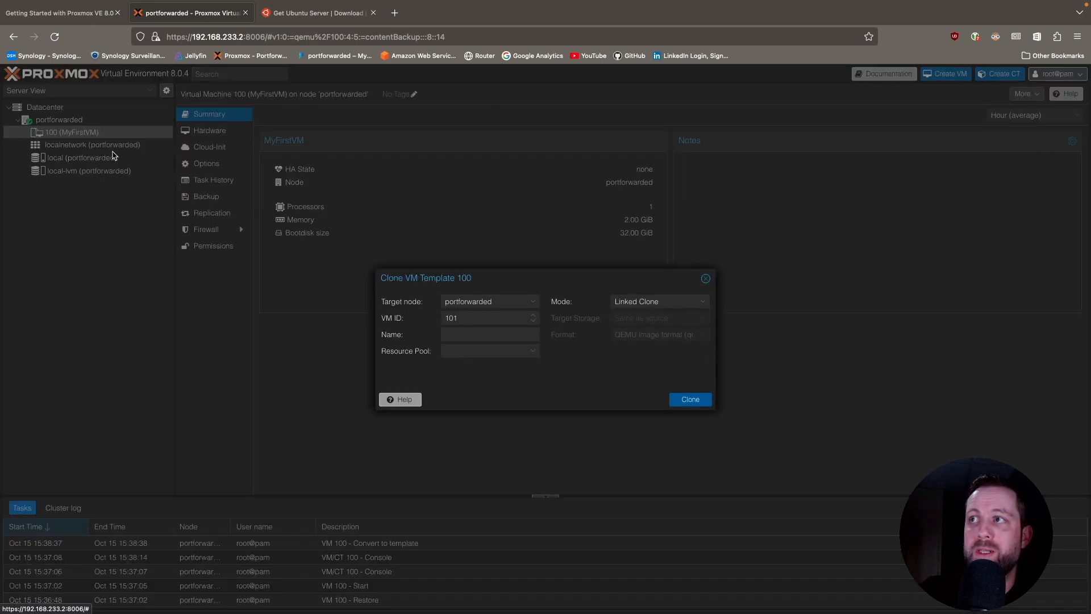
pyautogui.click(702, 306)
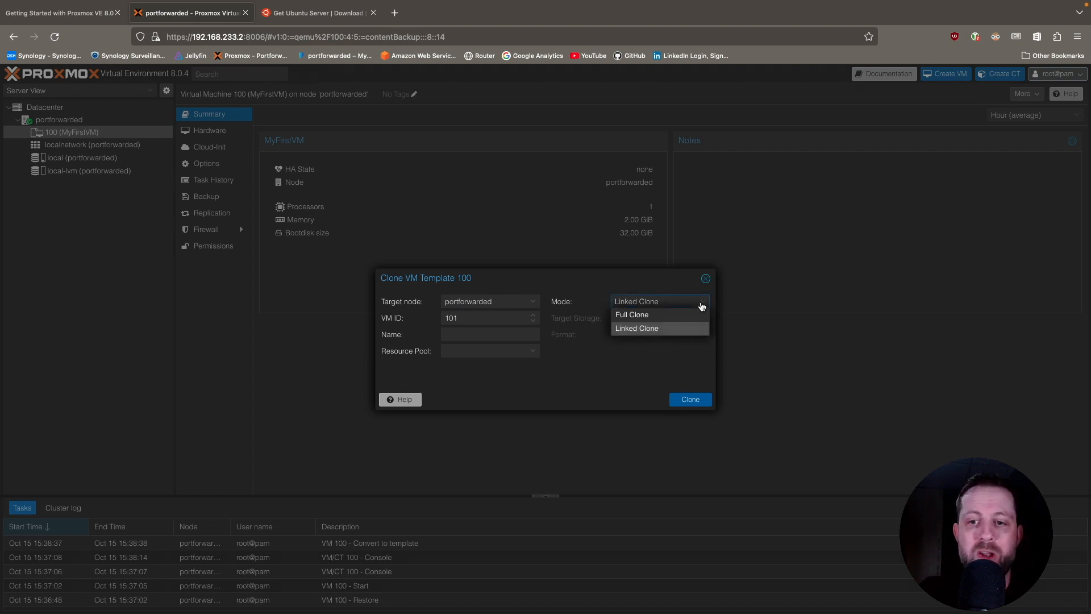
pyautogui.click(668, 319)
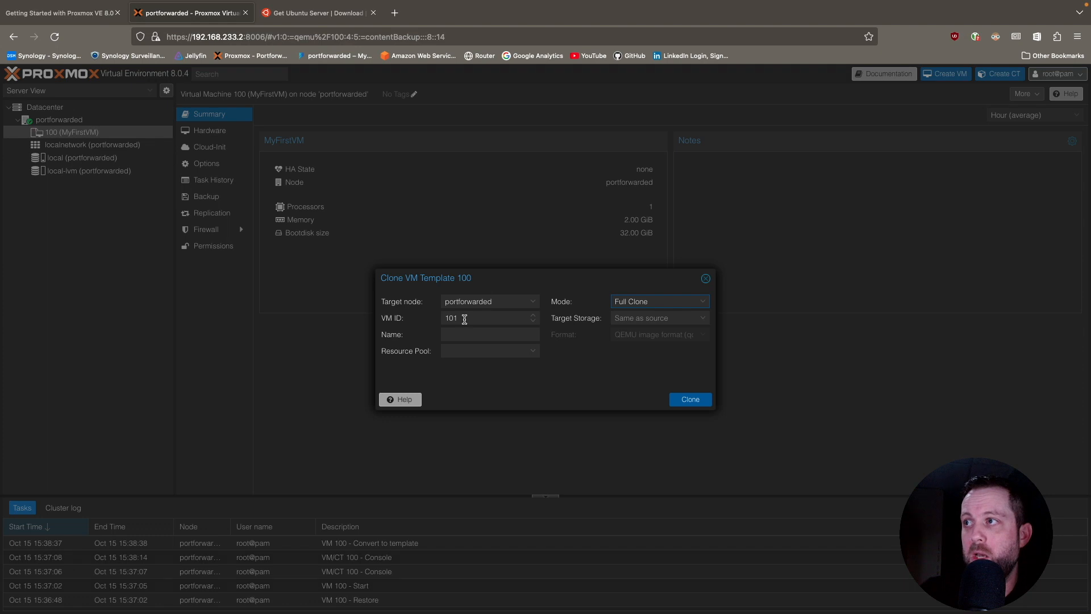
pyautogui.click(460, 335)
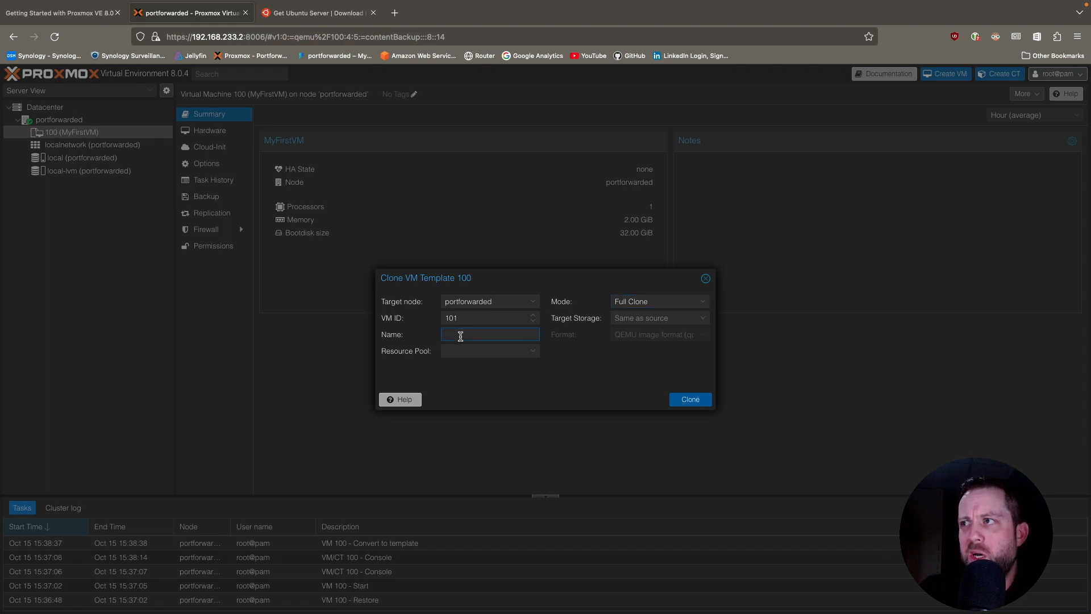
pyautogui.write('M')
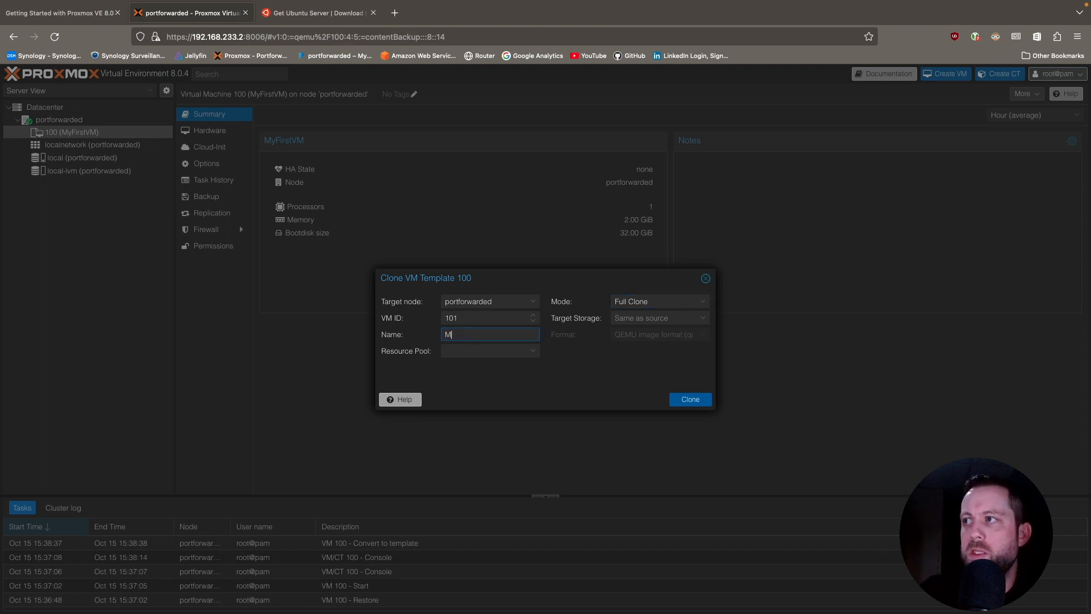
pyautogui.write('yFirstVM')
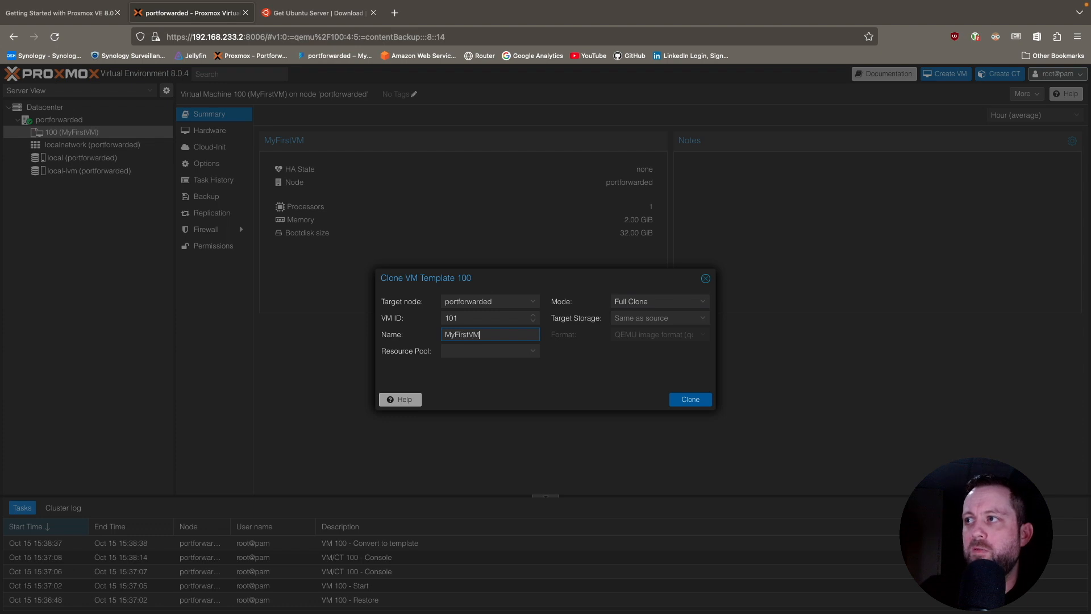
pyautogui.write('x2')
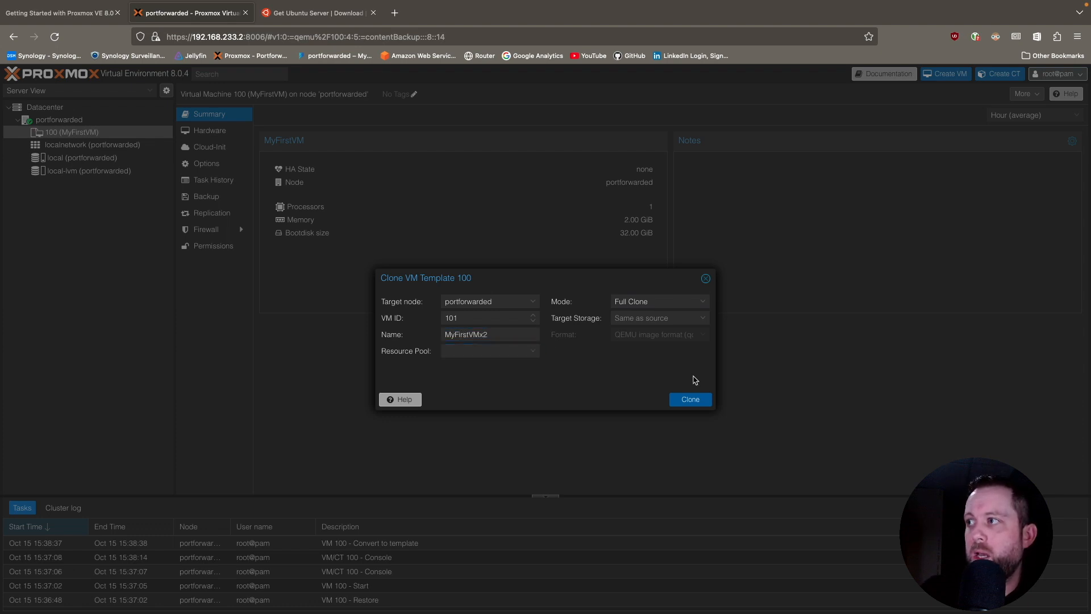
pyautogui.click(691, 402)
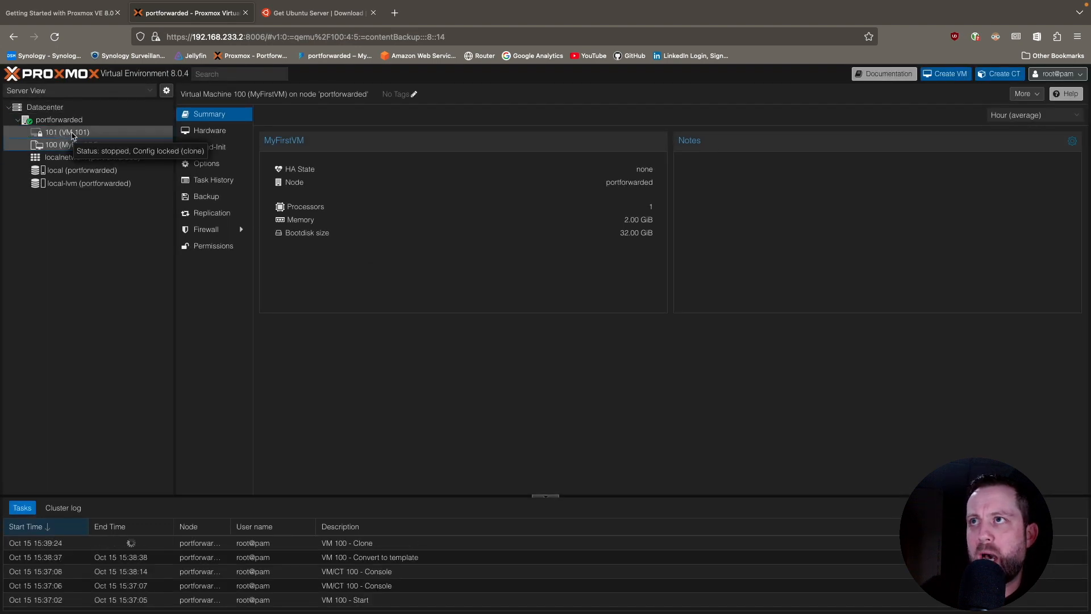
# Start the cloned virtual machine 101 from its console and log in as zerocool with the account password.
pyautogui.click(72, 134)
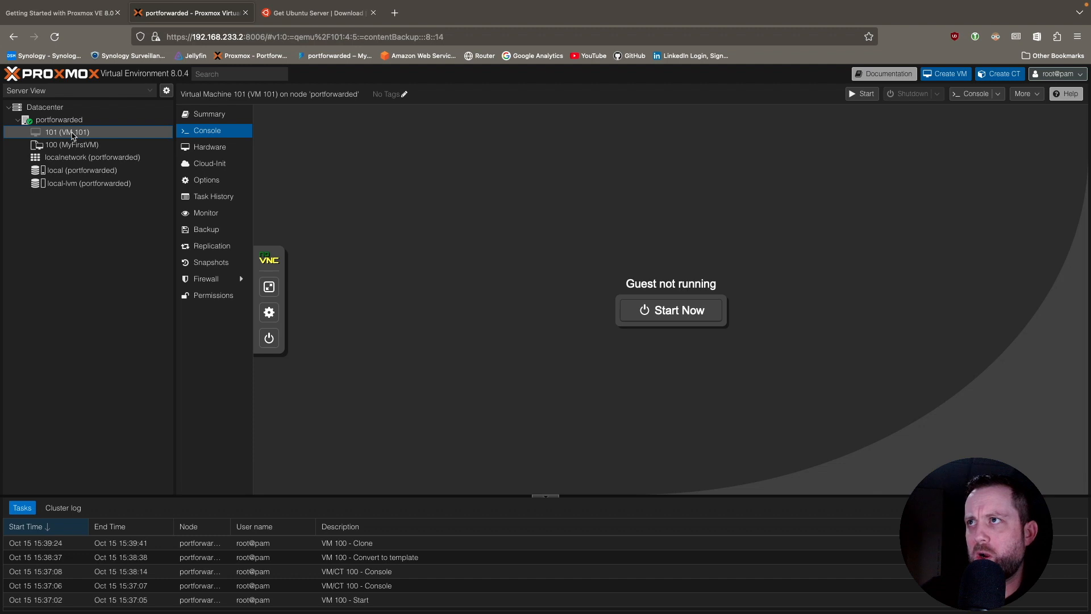
pyautogui.click(684, 311)
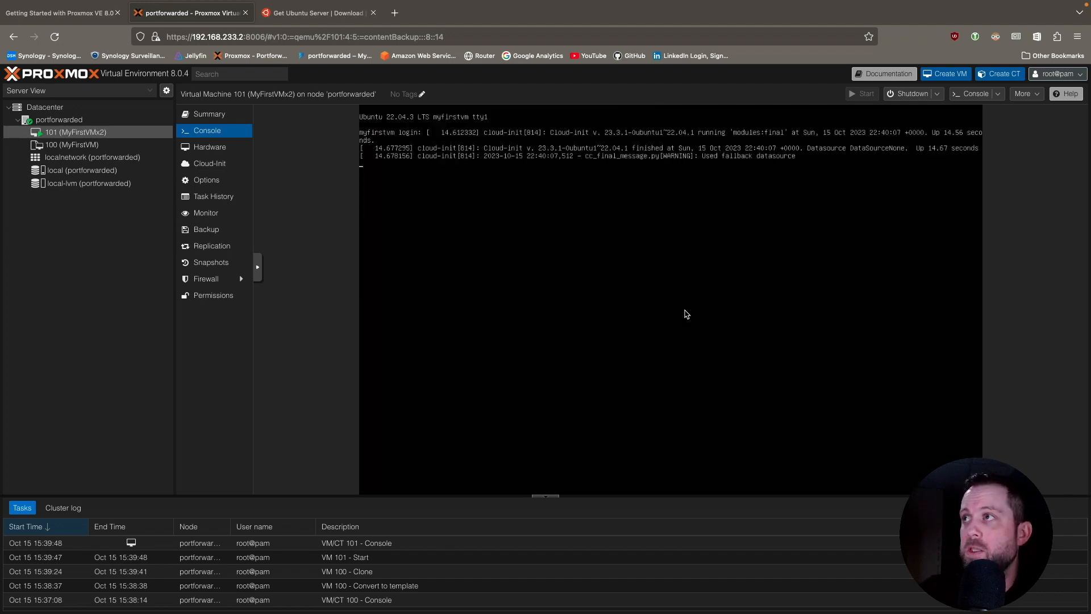
pyautogui.press('Return')
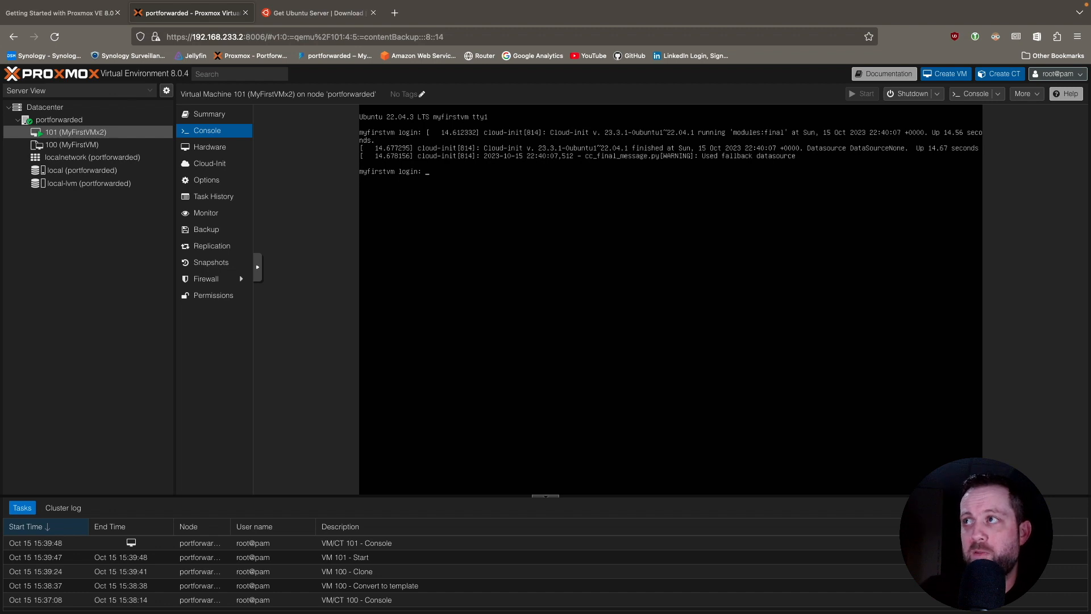
pyautogui.write('zerocool')
pyautogui.press('Return')
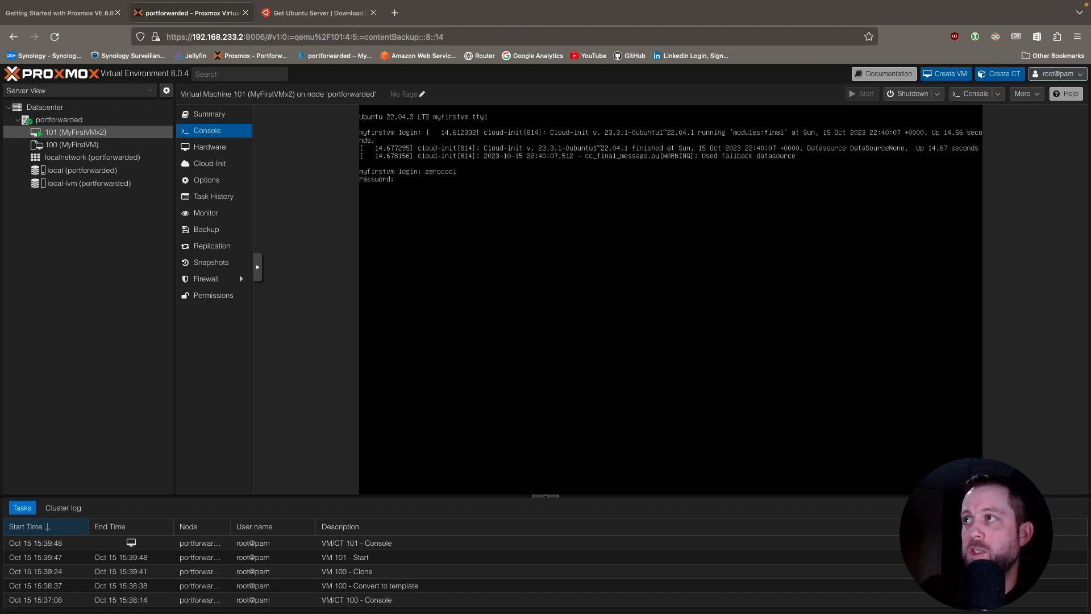
pyautogui.press('Return')
# Try to clear the terminal in the cloned virtual machine's console.
pyautogui.write('c')
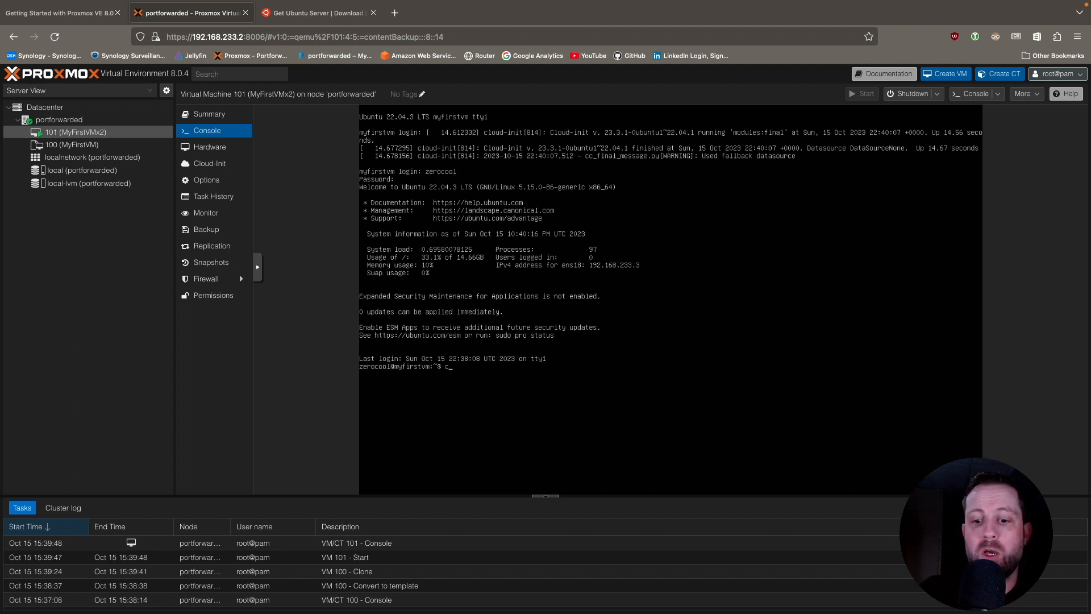
pyautogui.write('lear\\')
pyautogui.press('Return')
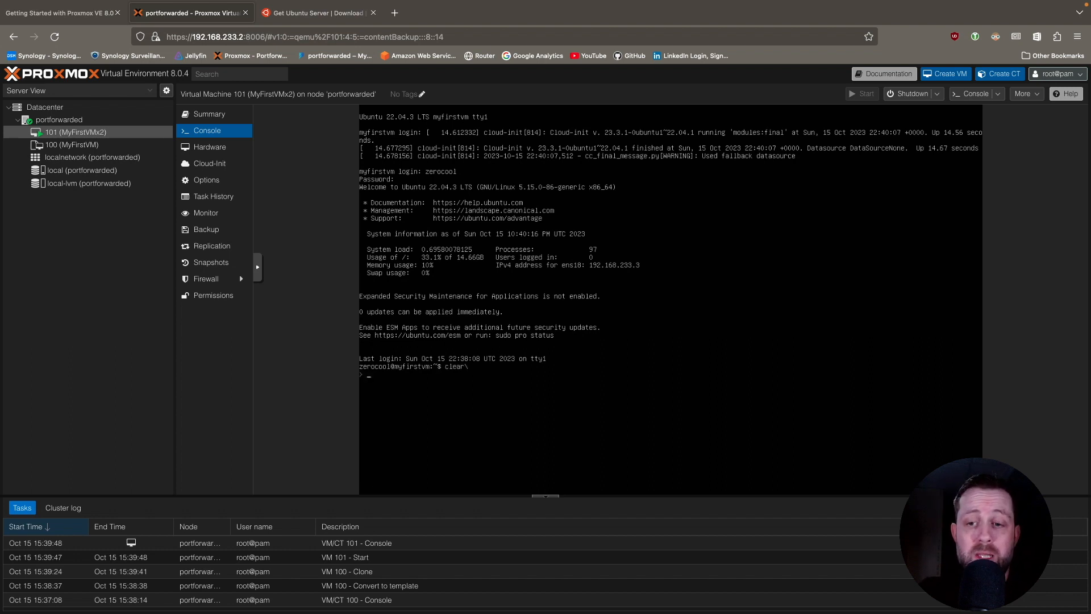